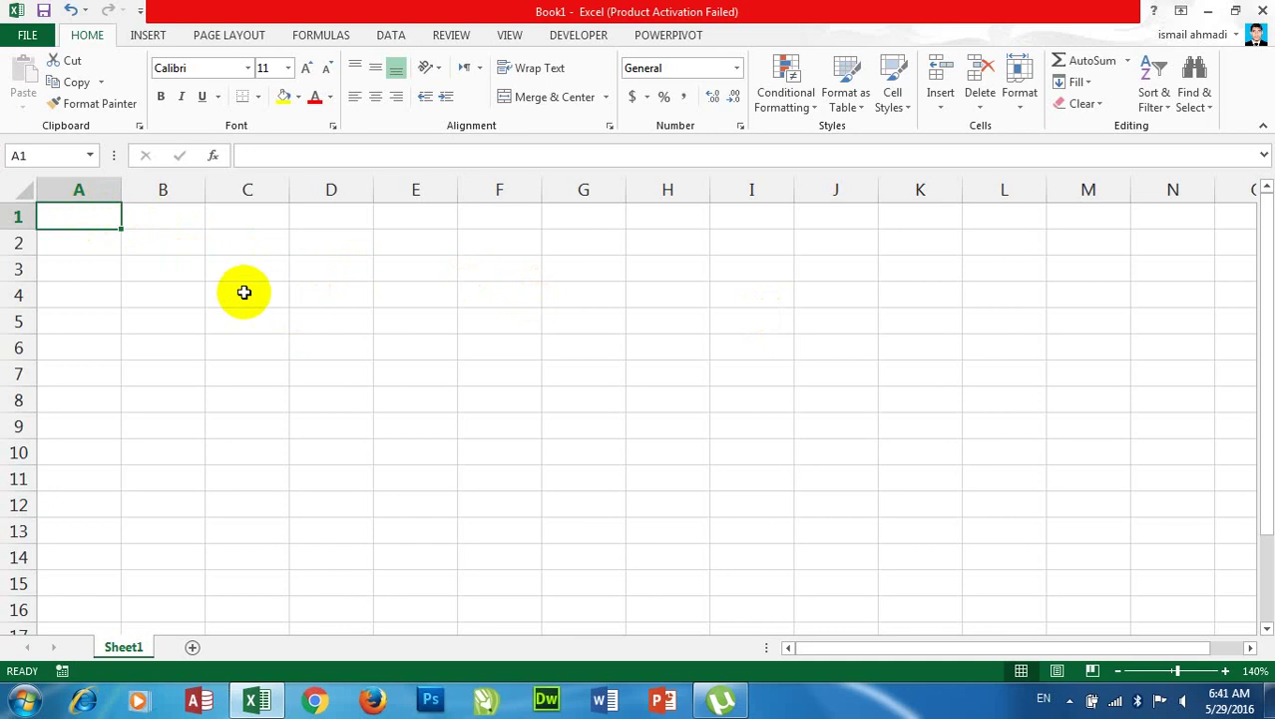
- Enter 'Excel' in A1 and 'the word excel is taken from the word excellent which means good' in A2
{"action": "type", "text": "Exc"}
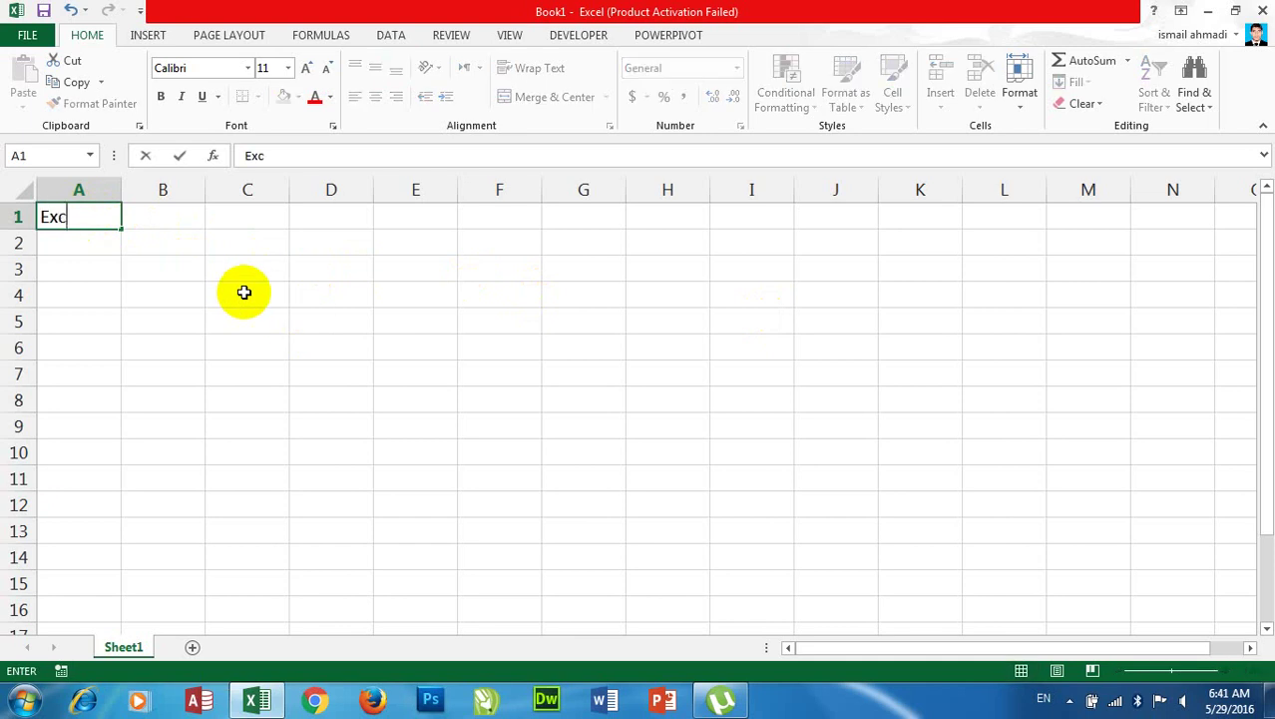
{"action": "type", "text": "el"}
{"action": "key", "text": "Return"}
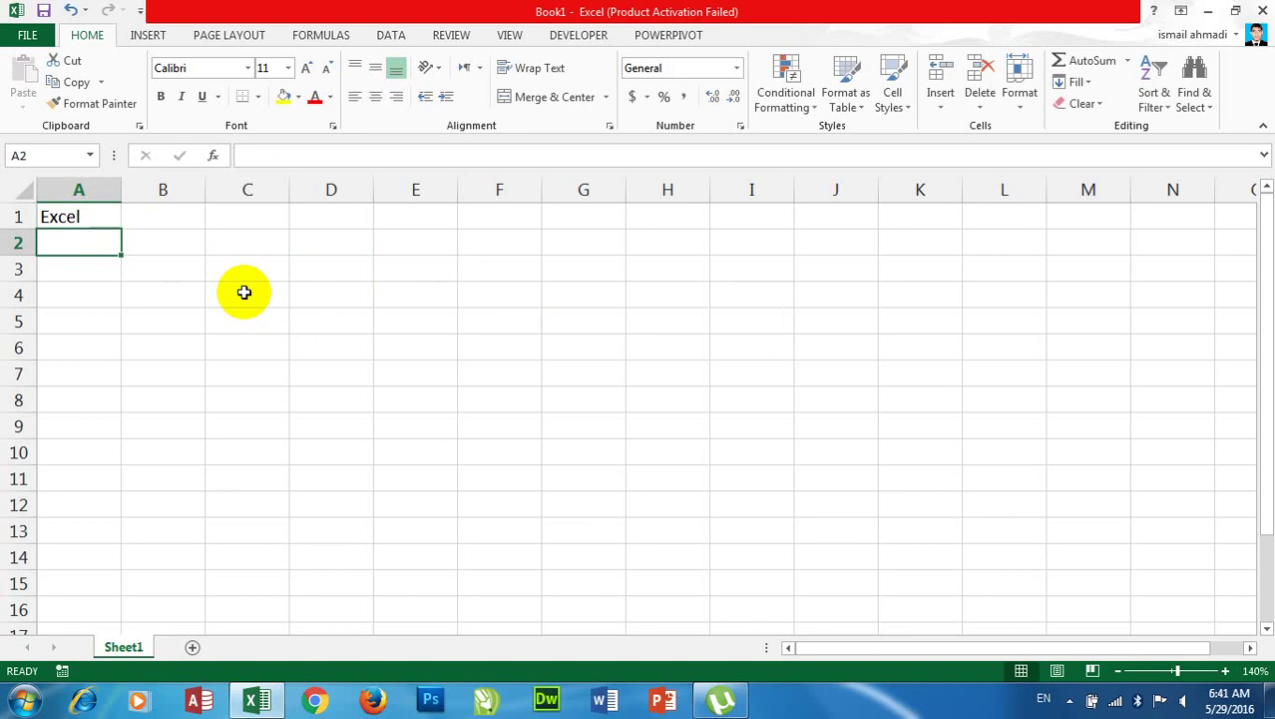
{"action": "type", "text": "the word e"}
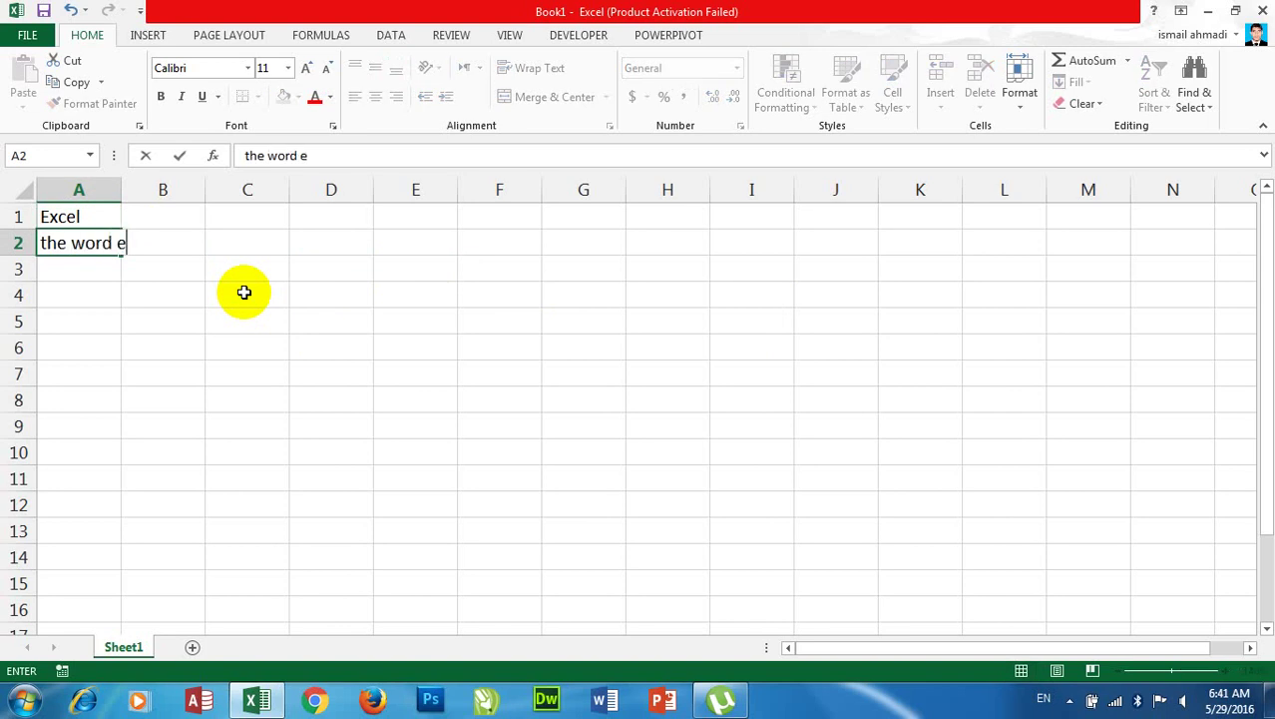
{"action": "type", "text": "xcel is tek"}
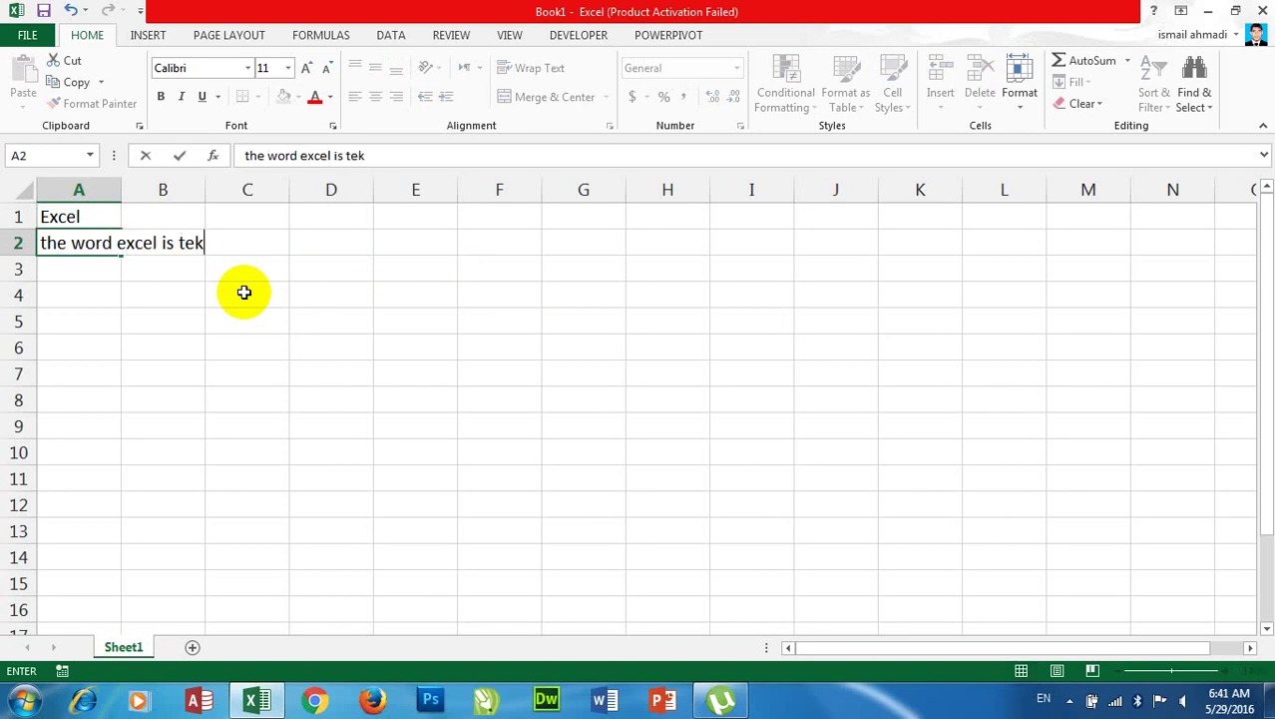
{"action": "key", "text": "BackSpace"}
{"action": "key", "text": "BackSpace"}
{"action": "type", "text": "aken from th"}
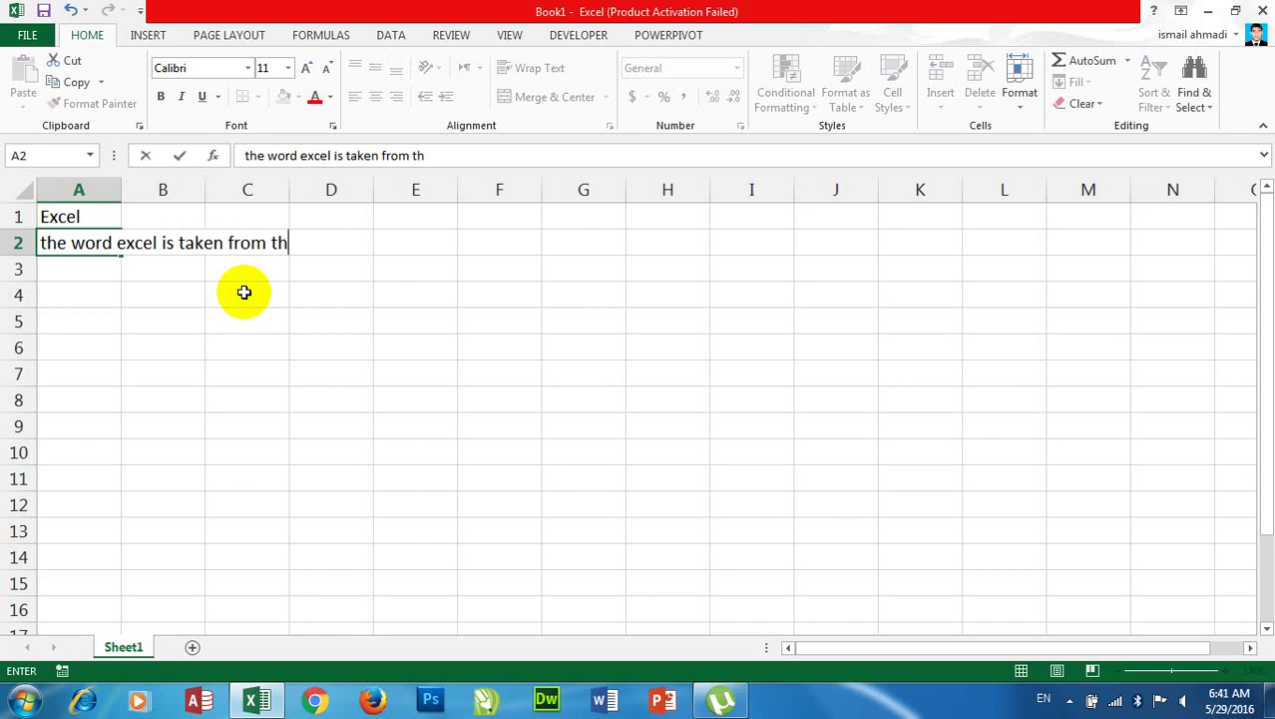
{"action": "type", "text": "e word w"}
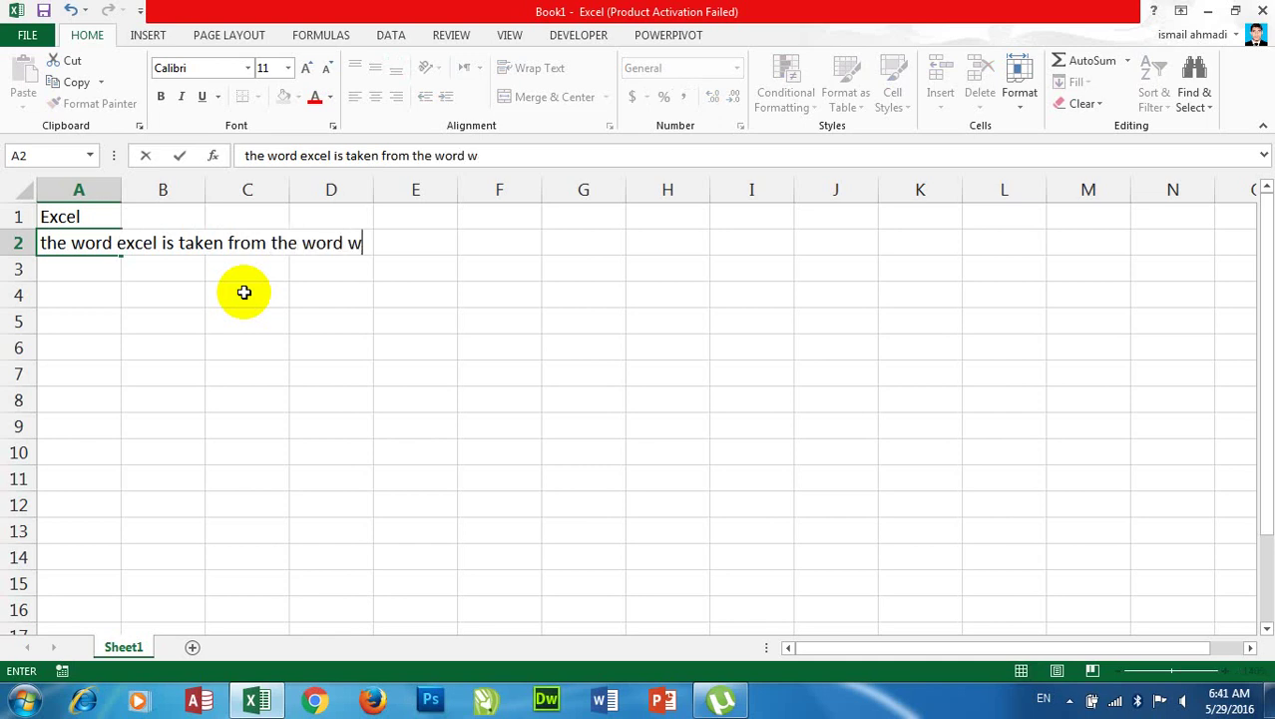
{"action": "type", "text": "c"}
{"action": "key", "text": "BackSpace"}
{"action": "key", "text": "BackSpace"}
{"action": "type", "text": "exce"}
{"action": "type", "text": "llent"}
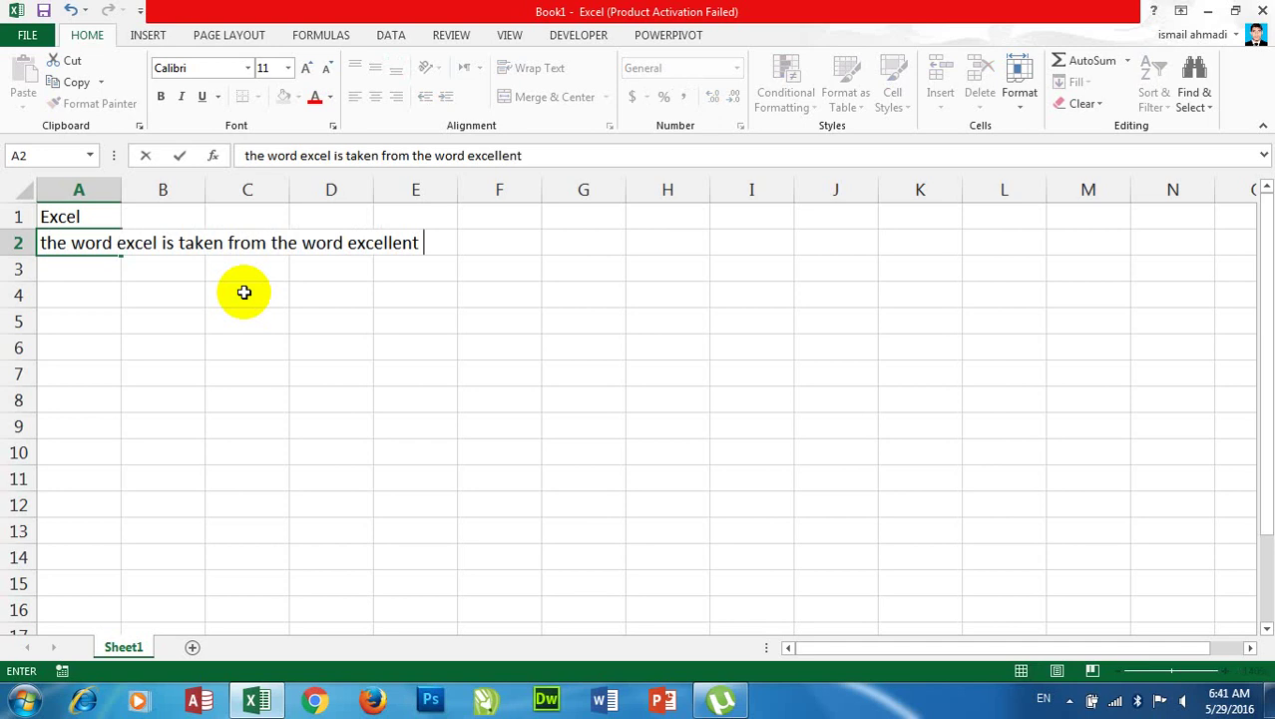
{"action": "type", "text": " whar"}
{"action": "key", "text": "BackSpace"}
{"action": "key", "text": "BackSpace"}
{"action": "type", "text": "ich"}
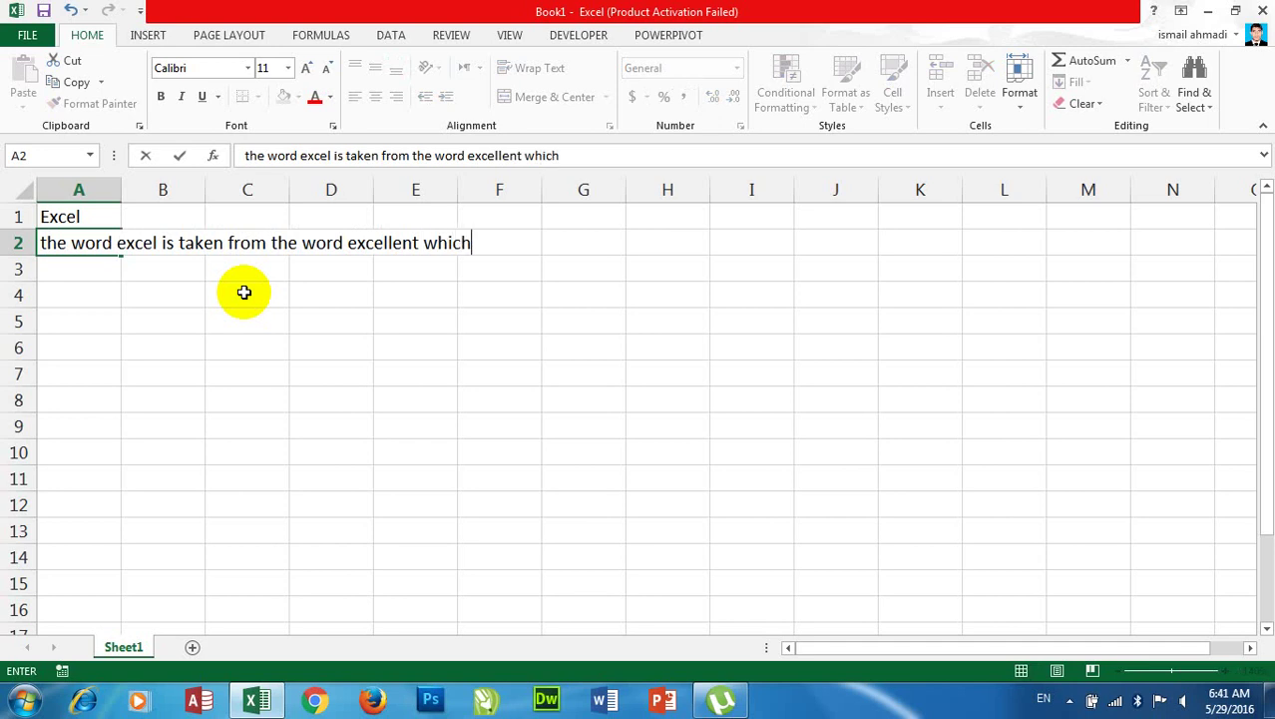
{"action": "type", "text": " mw"}
{"action": "key", "text": "BackSpace"}
{"action": "type", "text": "eans "}
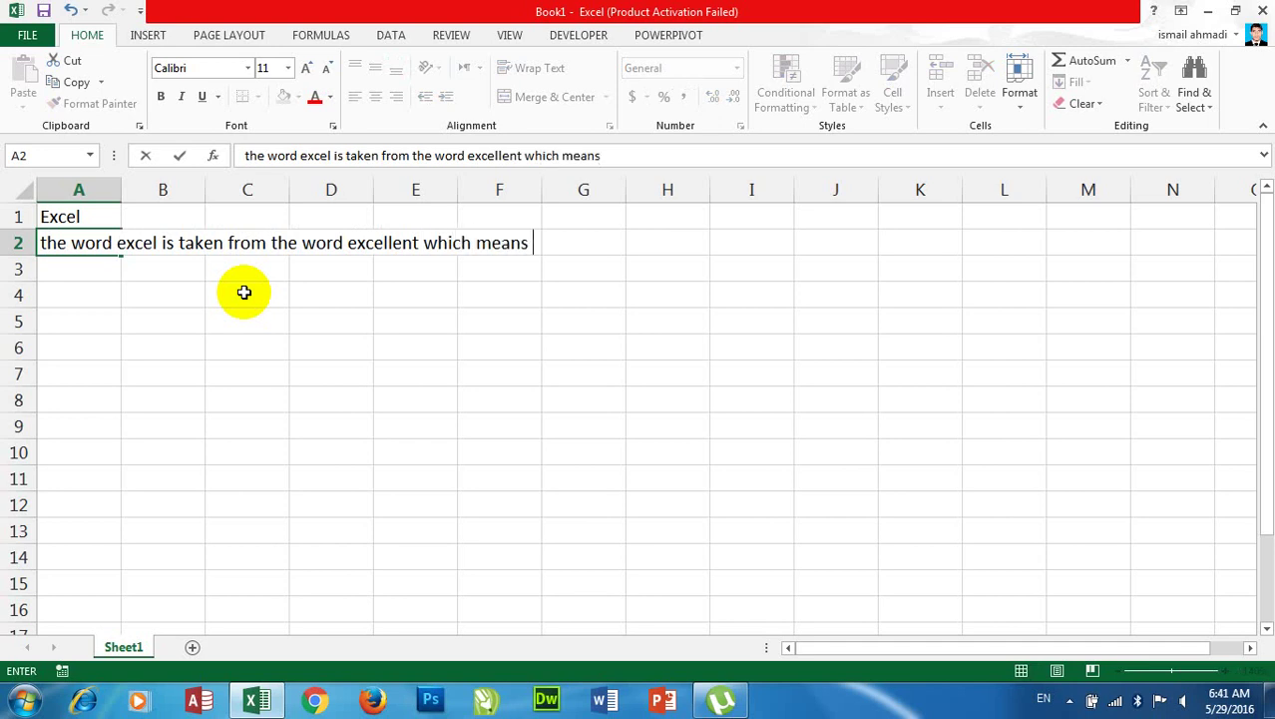
{"action": "type", "text": "good"}
{"action": "key", "text": "Return"}
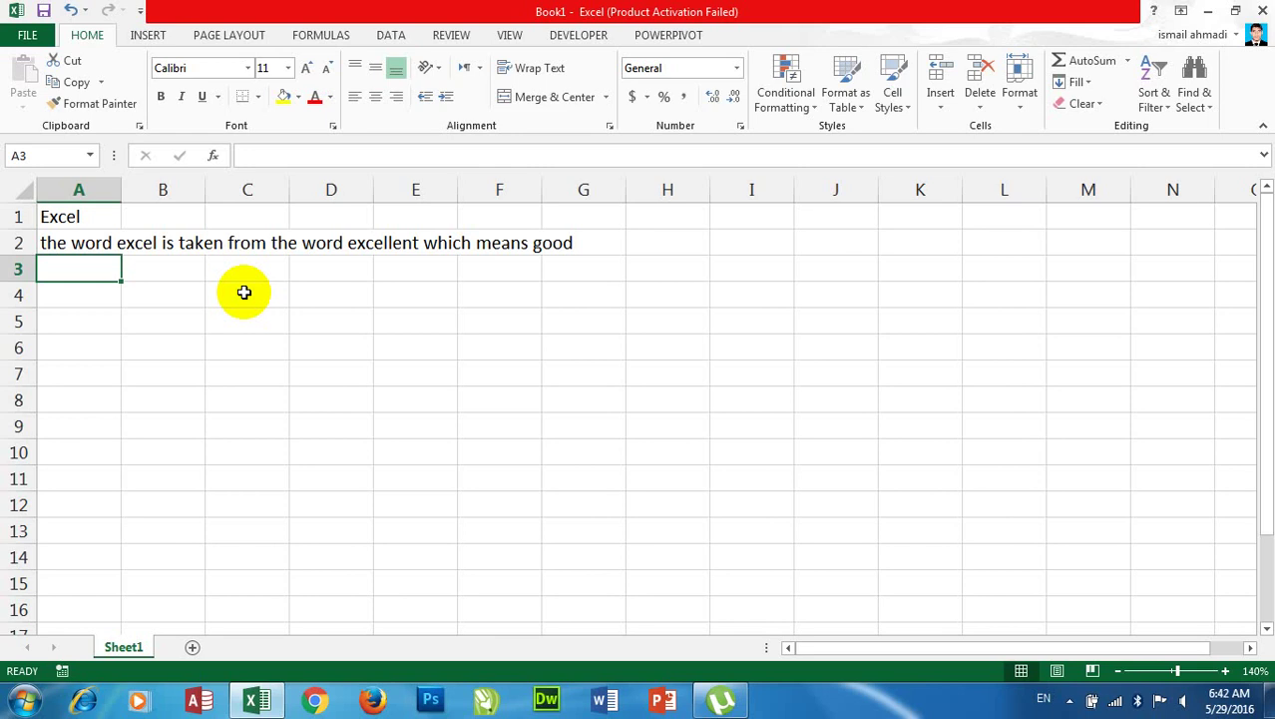
- Enter in A3 'it is the tool of microsoft which is used for calcualtion (addition, subtraction, multiplication and division)'
{"action": "type", "text": "it"}
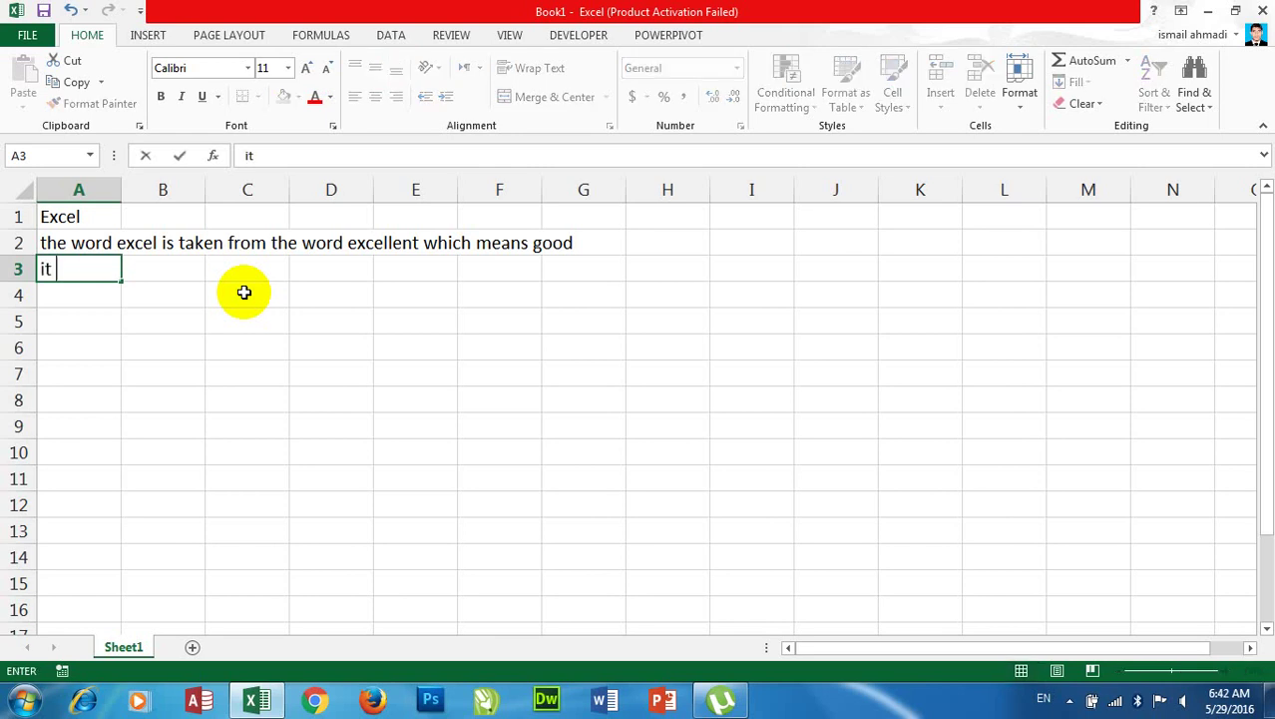
{"action": "type", "text": " is the tol"}
{"action": "key", "text": "BackSpace"}
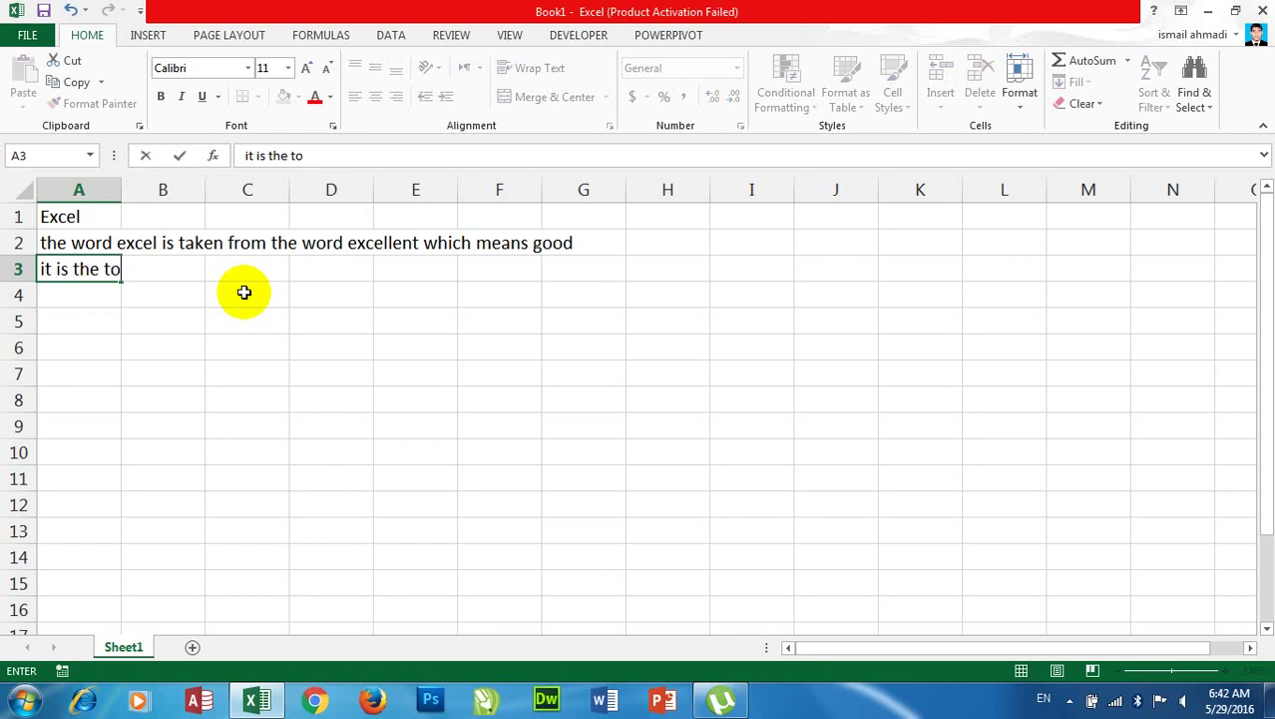
{"action": "type", "text": "ol of micr"}
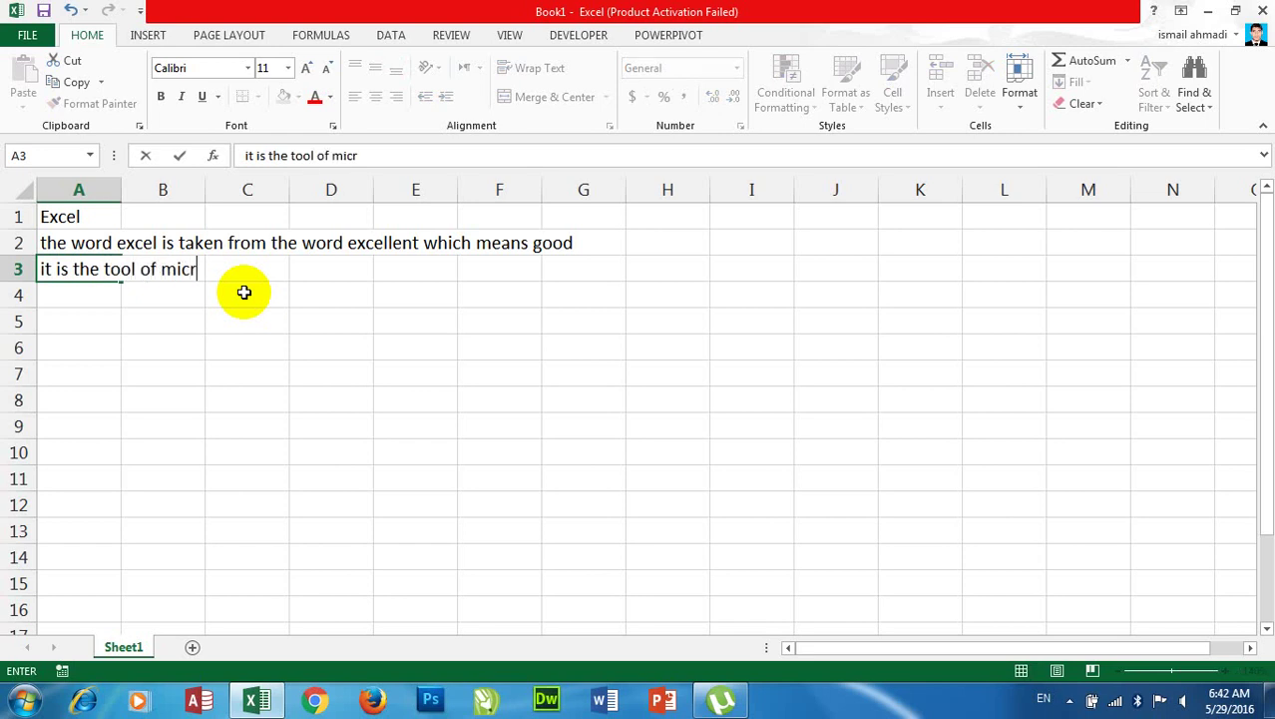
{"action": "type", "text": "osoft "}
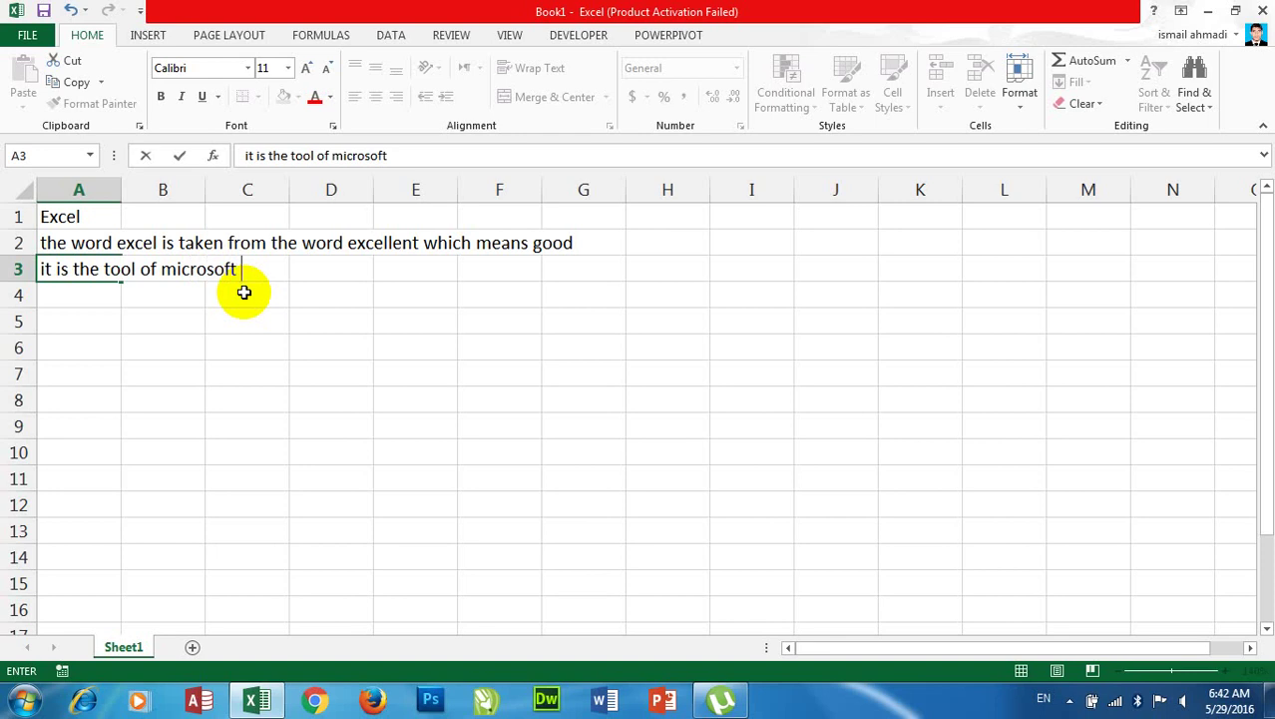
{"action": "type", "text": "whihc"}
{"action": "key", "text": "BackSpace"}
{"action": "key", "text": "BackSpace"}
{"action": "type", "text": "ch"}
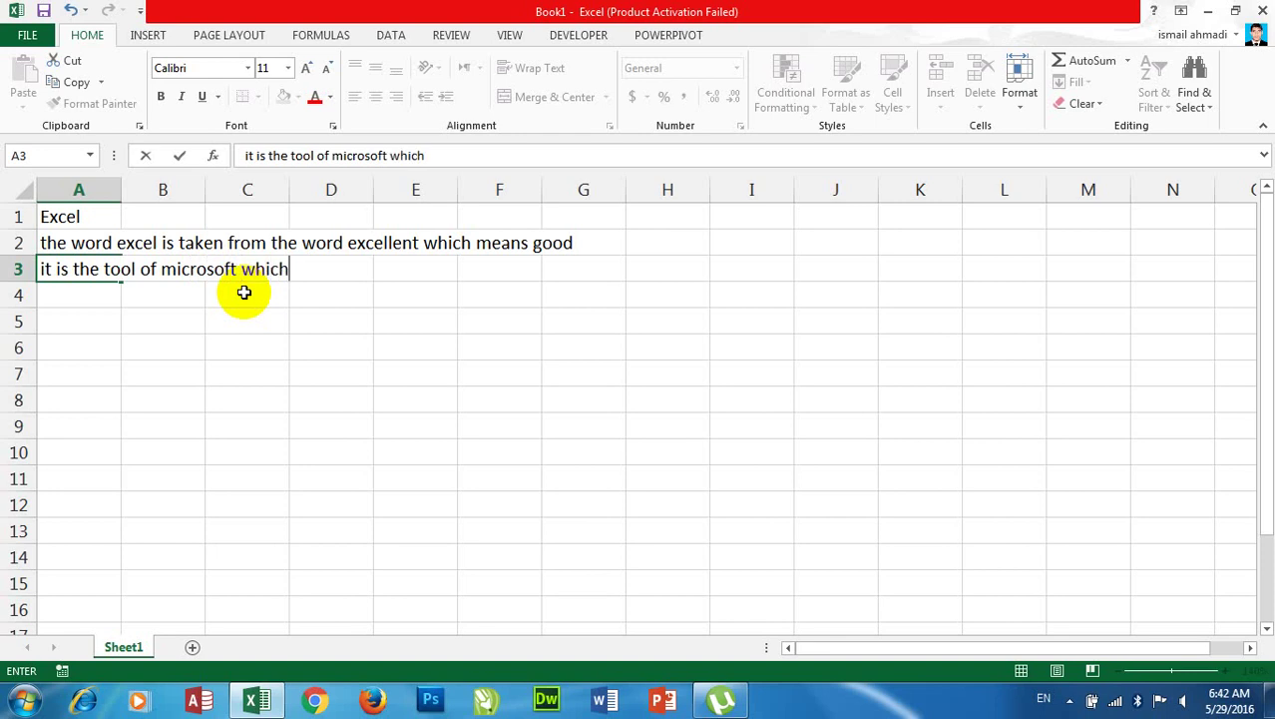
{"action": "type", "text": " is used for"}
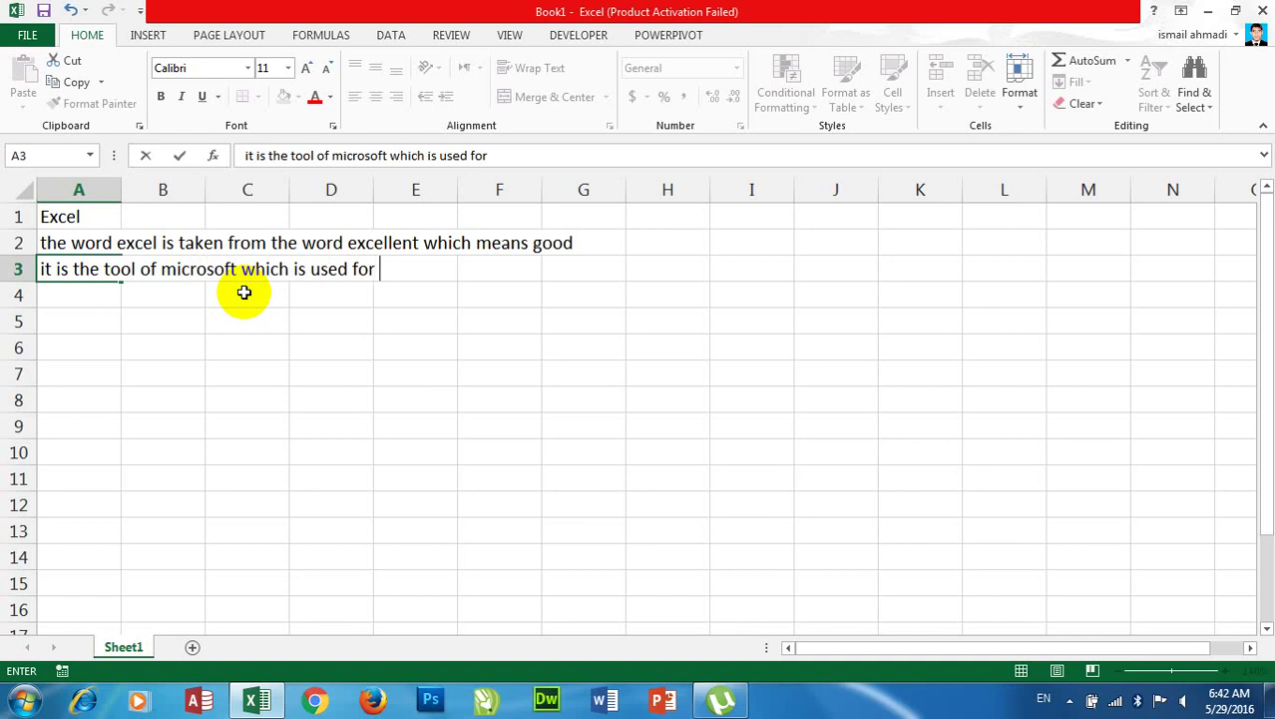
{"action": "type", "text": " te"}
{"action": "key", "text": "BackSpace"}
{"action": "key", "text": "BackSpace"}
{"action": "type", "text": "calc"}
{"action": "type", "text": "ualtion"}
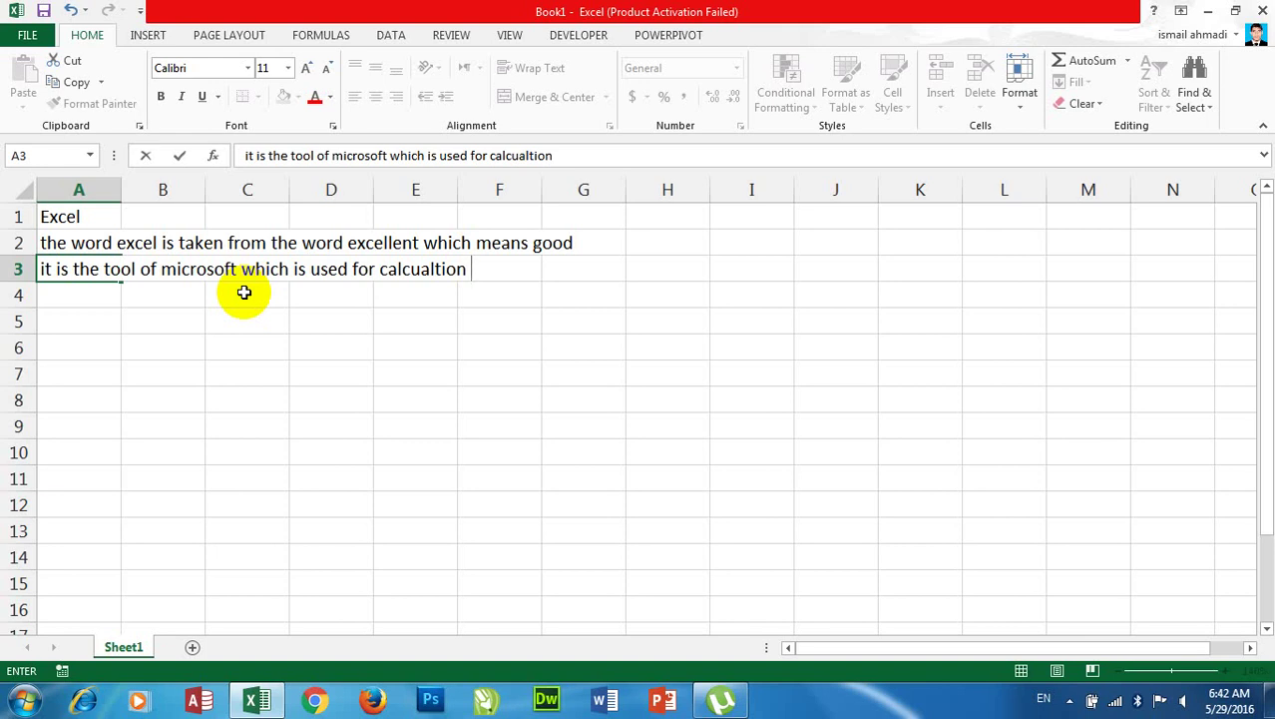
{"action": "type", "text": "(a"}
{"action": "type", "text": "ddition, "}
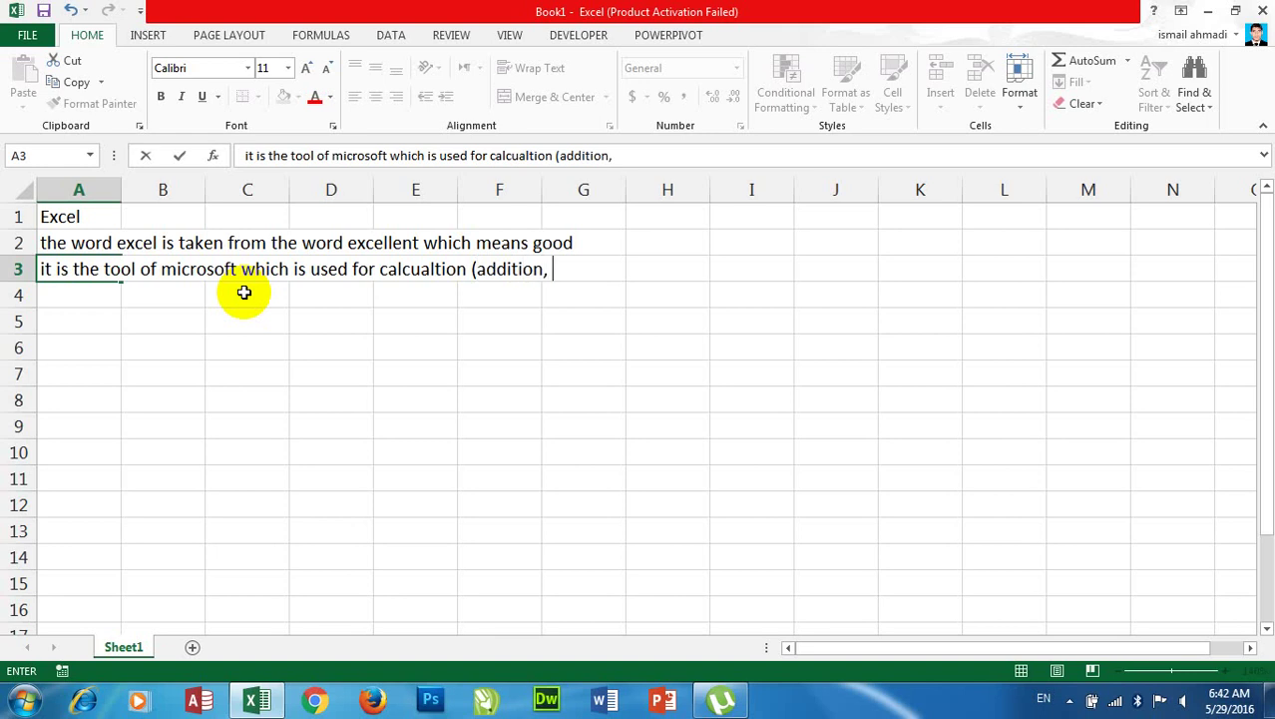
{"action": "type", "text": "sun"}
{"action": "key", "text": "BackSpace"}
{"action": "type", "text": "b"}
{"action": "type", "text": "tration"}
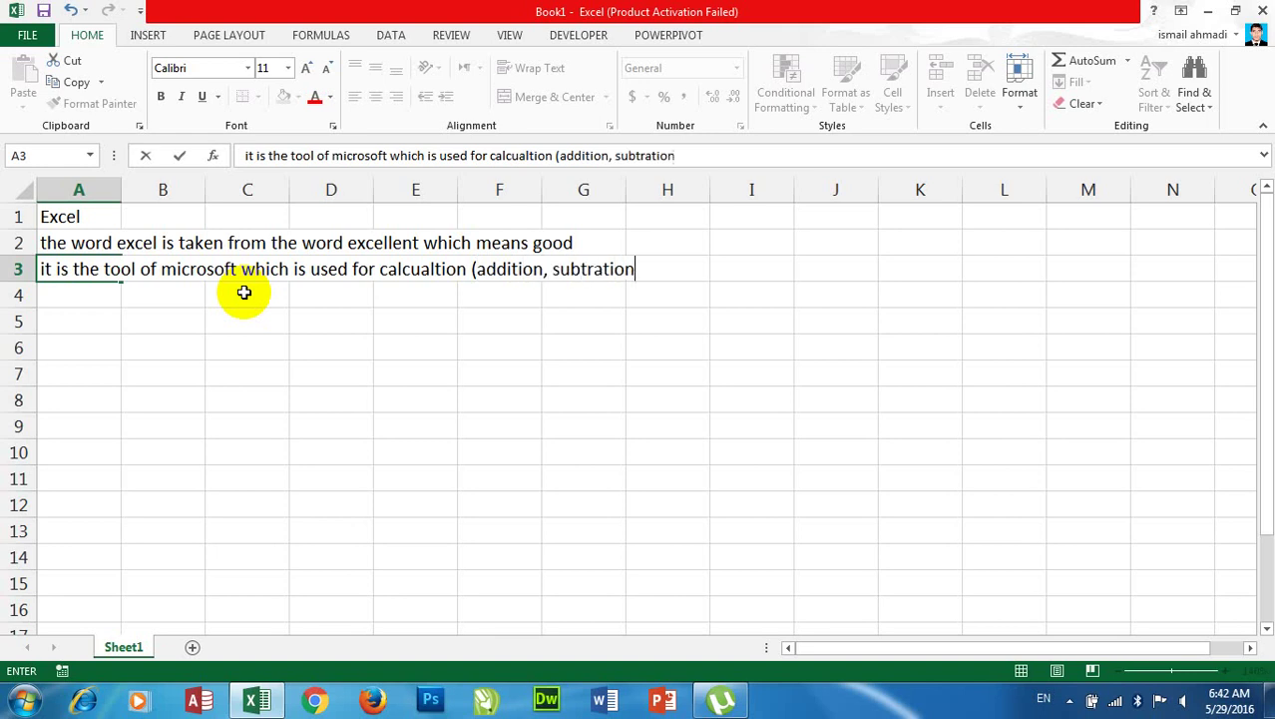
{"action": "key", "text": "BackSpace"}
{"action": "key", "text": "BackSpace"}
{"action": "key", "text": "BackSpace"}
{"action": "key", "text": "BackSpace"}
{"action": "type", "text": "ction"}
{"action": "type", "text": ", mul"}
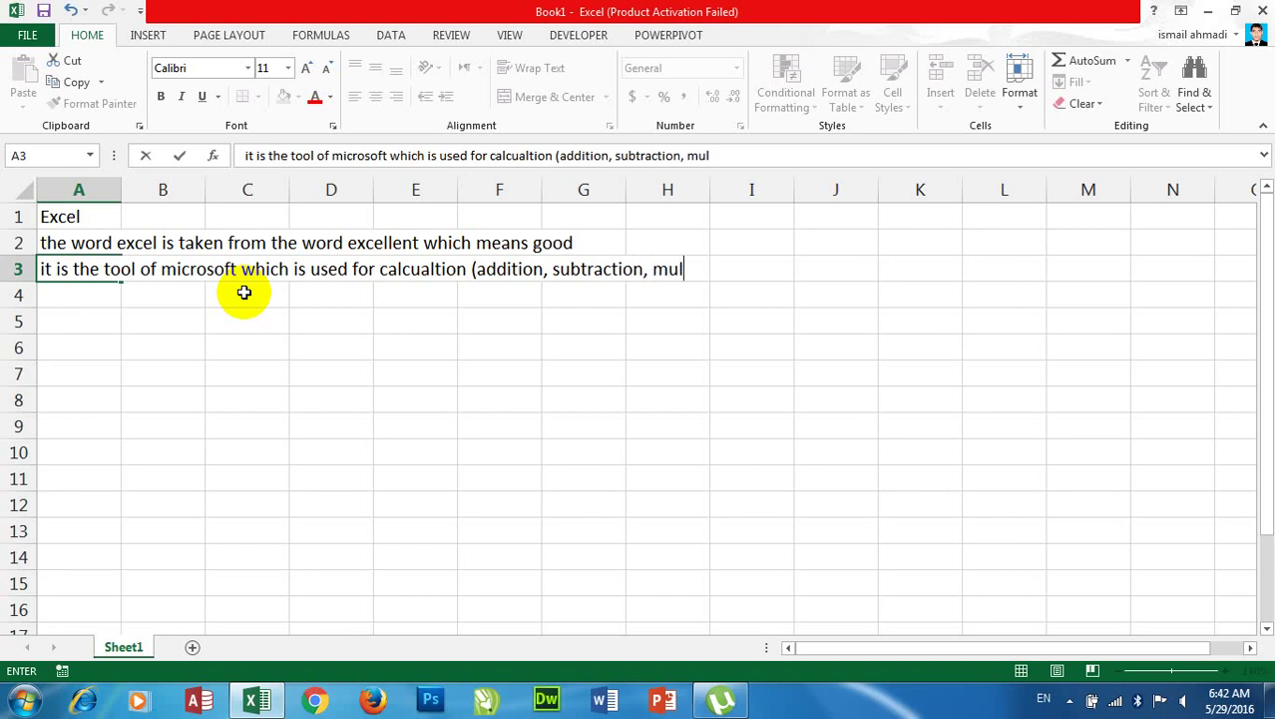
{"action": "type", "text": "u"}
{"action": "key", "text": "BackSpace"}
{"action": "type", "text": "t"}
{"action": "type", "text": "iplication "}
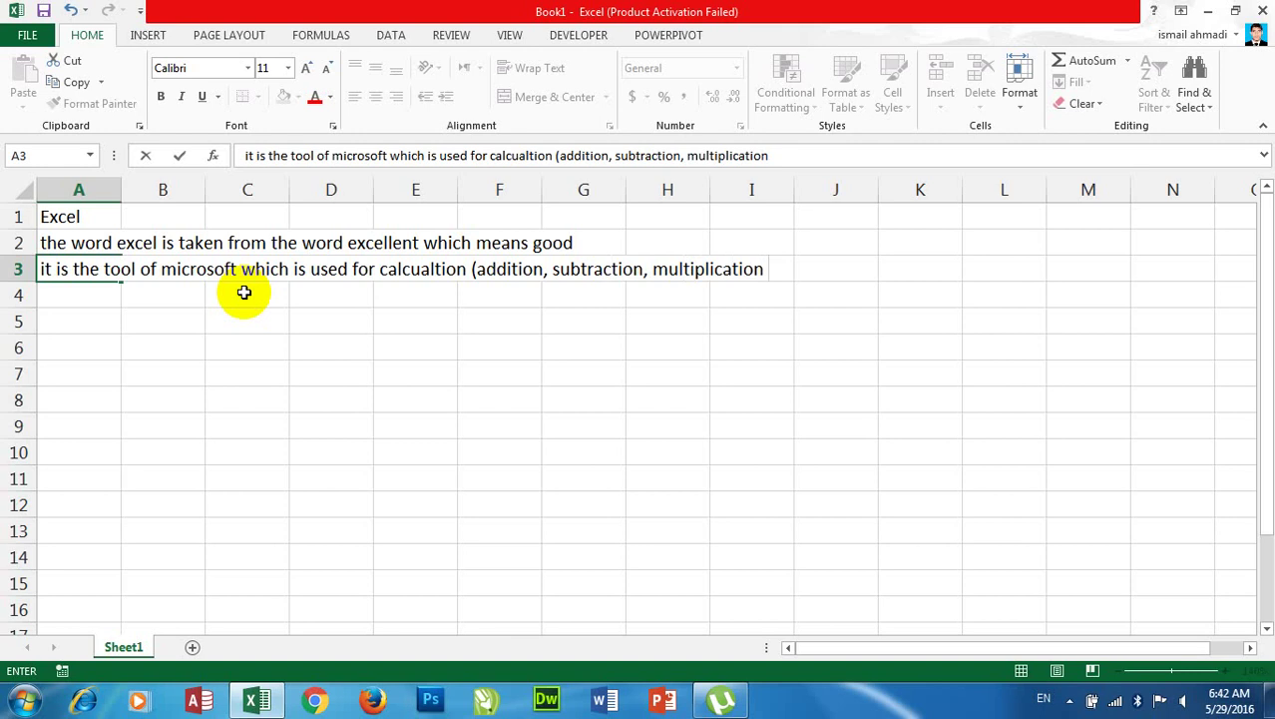
{"action": "type", "text": "and div"}
{"action": "key", "text": "BackSpace"}
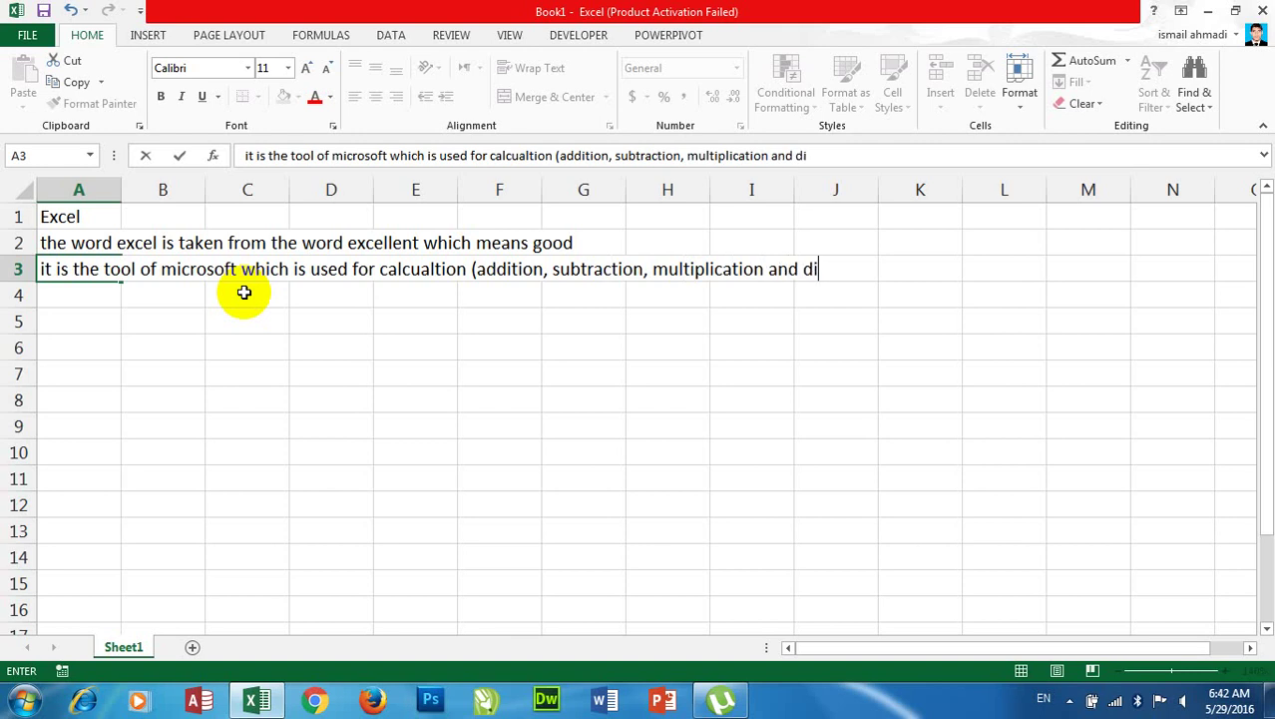
{"action": "type", "text": "vision"}
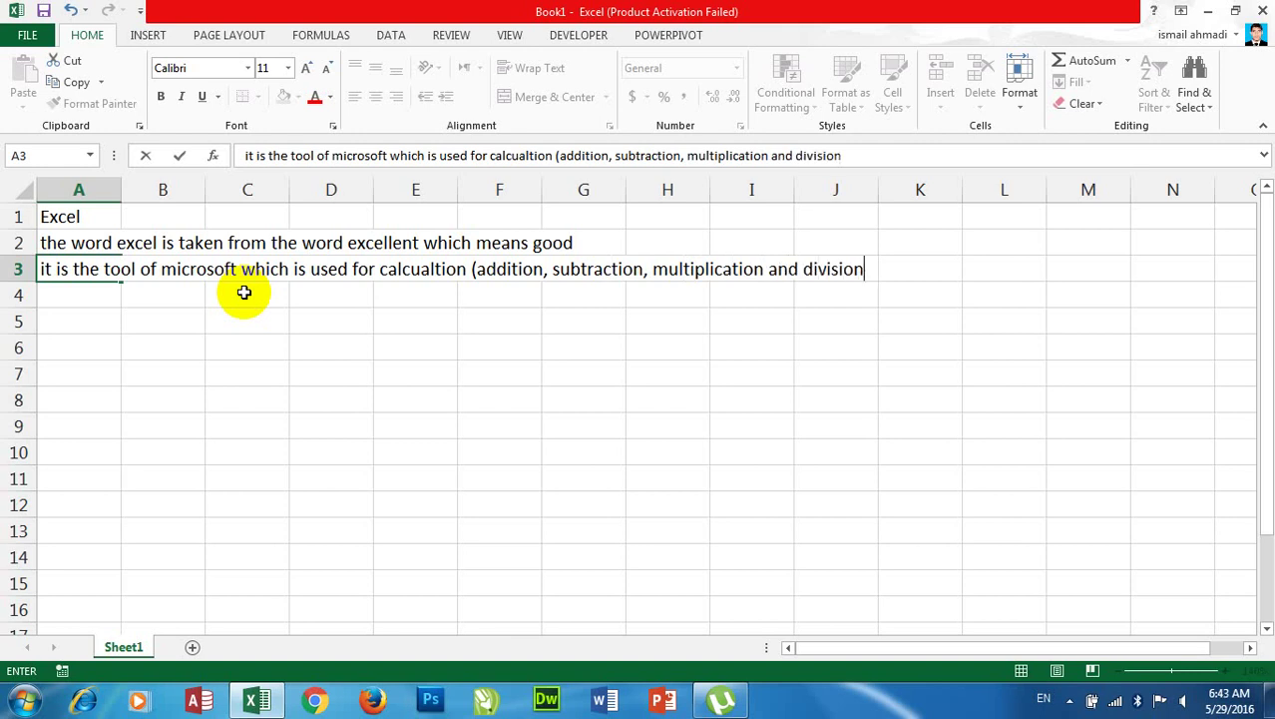
{"action": "type", "text": ")"}
{"action": "key", "text": "Return"}
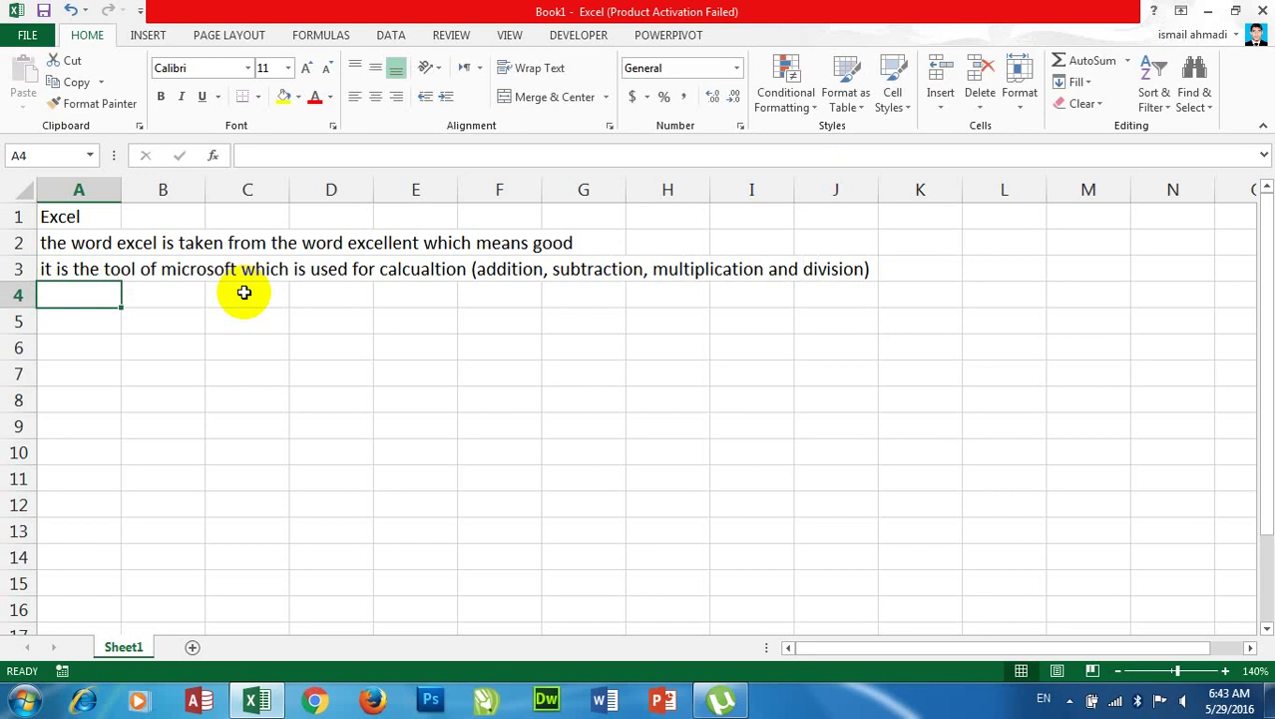
- Enter in A4 'we use excel in offices, store, oraganizations, institutes, school, companies, banks, and some other bussiness palces', leaving row 5 blank
{"action": "type", "text": "w"}
{"action": "type", "text": "e use u"}
{"action": "key", "text": "BackSpace"}
{"action": "type", "text": "e"}
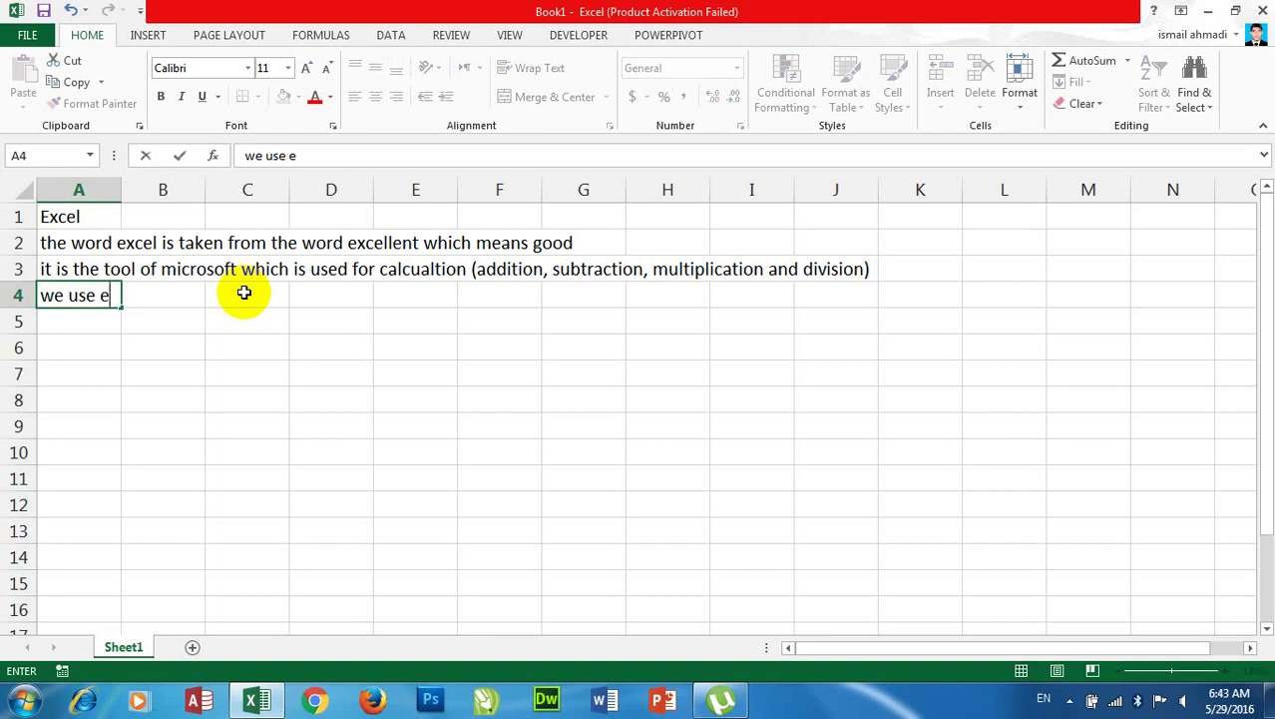
{"action": "type", "text": "xcel in o"}
{"action": "key", "text": "BackSpace"}
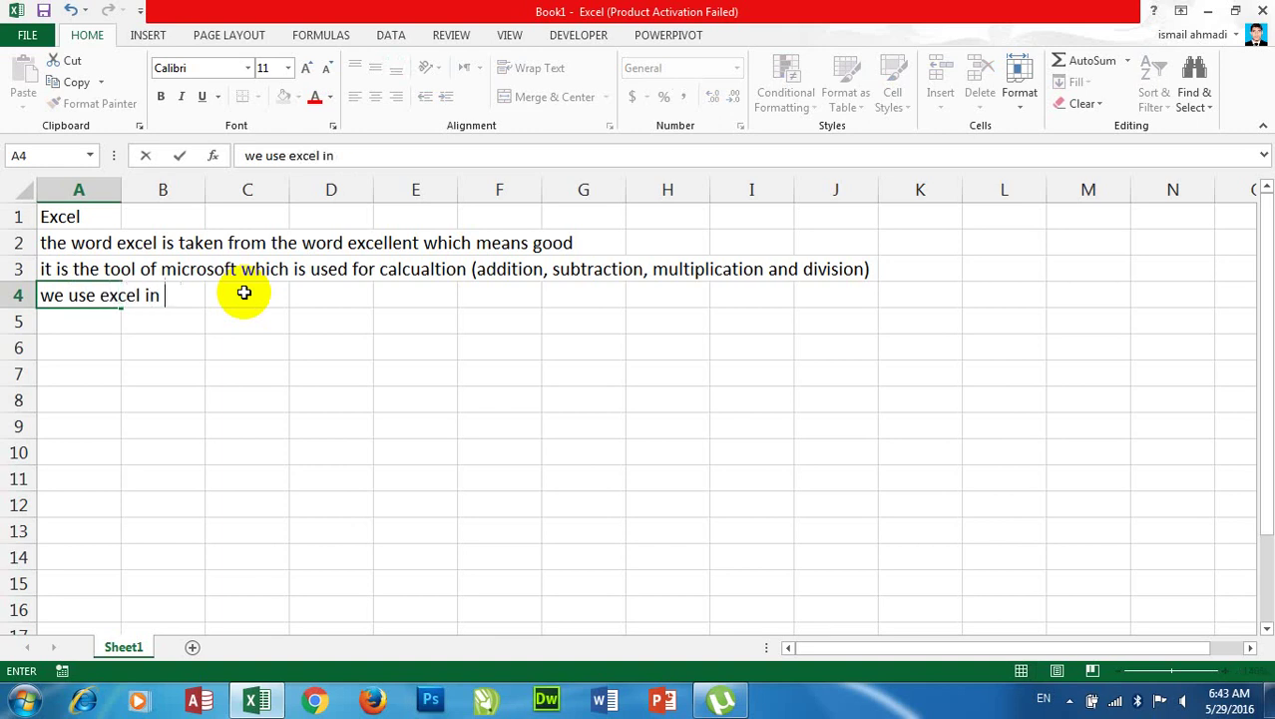
{"action": "type", "text": "of"}
{"action": "key", "text": "BackSpace"}
{"action": "key", "text": "BackSpace"}
{"action": "type", "text": "offic"}
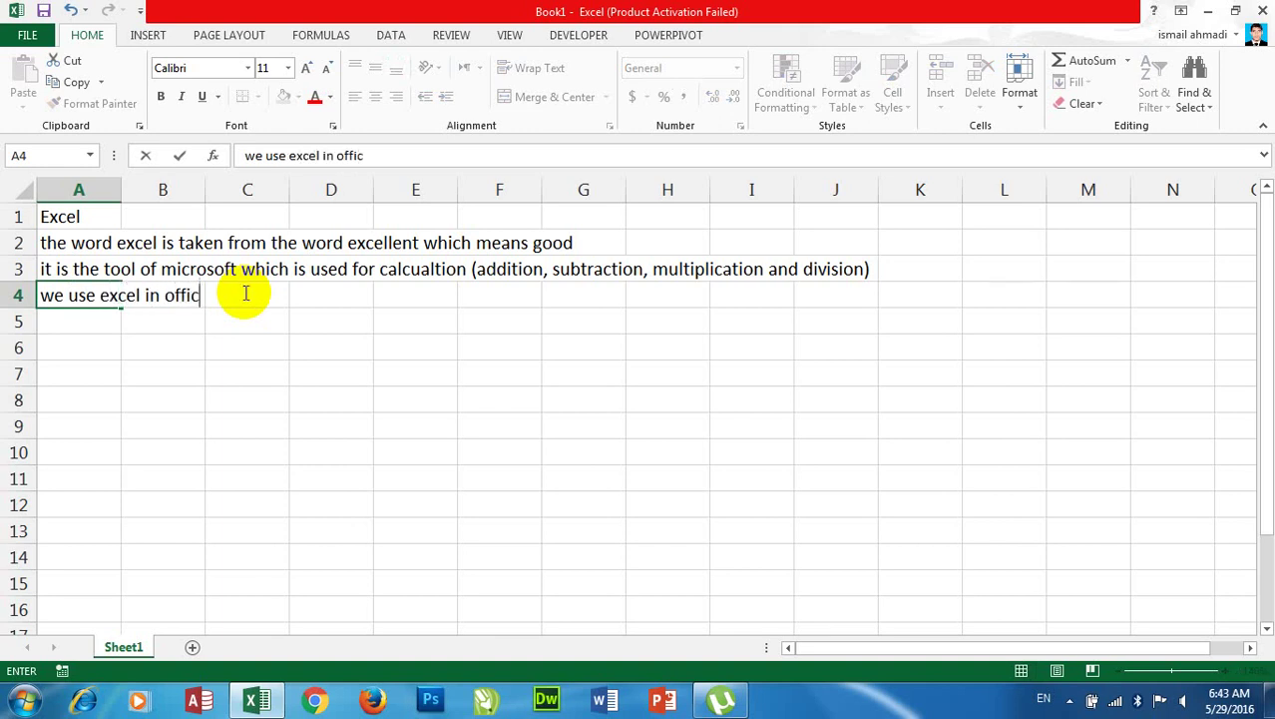
{"action": "type", "text": "es,"}
{"action": "key", "text": "BackSpace"}
{"action": "type", "text": "s, "}
{"action": "type", "text": "store"}
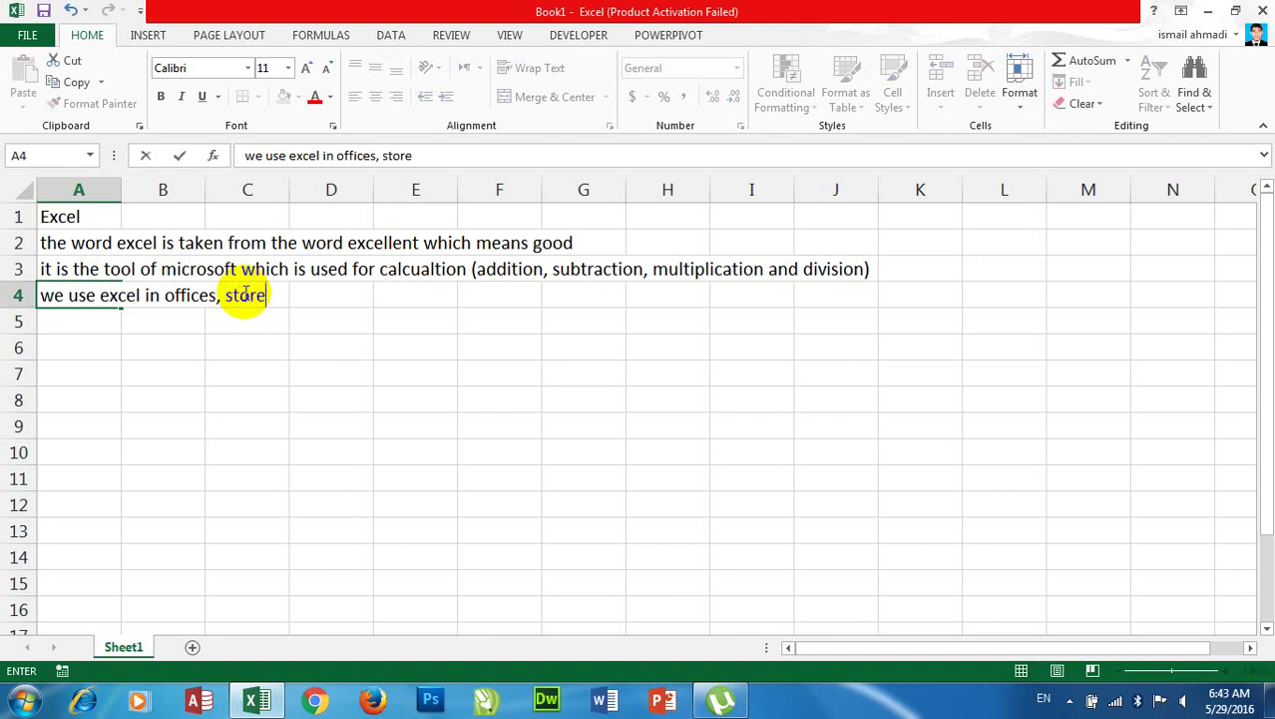
{"action": "type", "text": ","}
{"action": "type", "text": " oraga"}
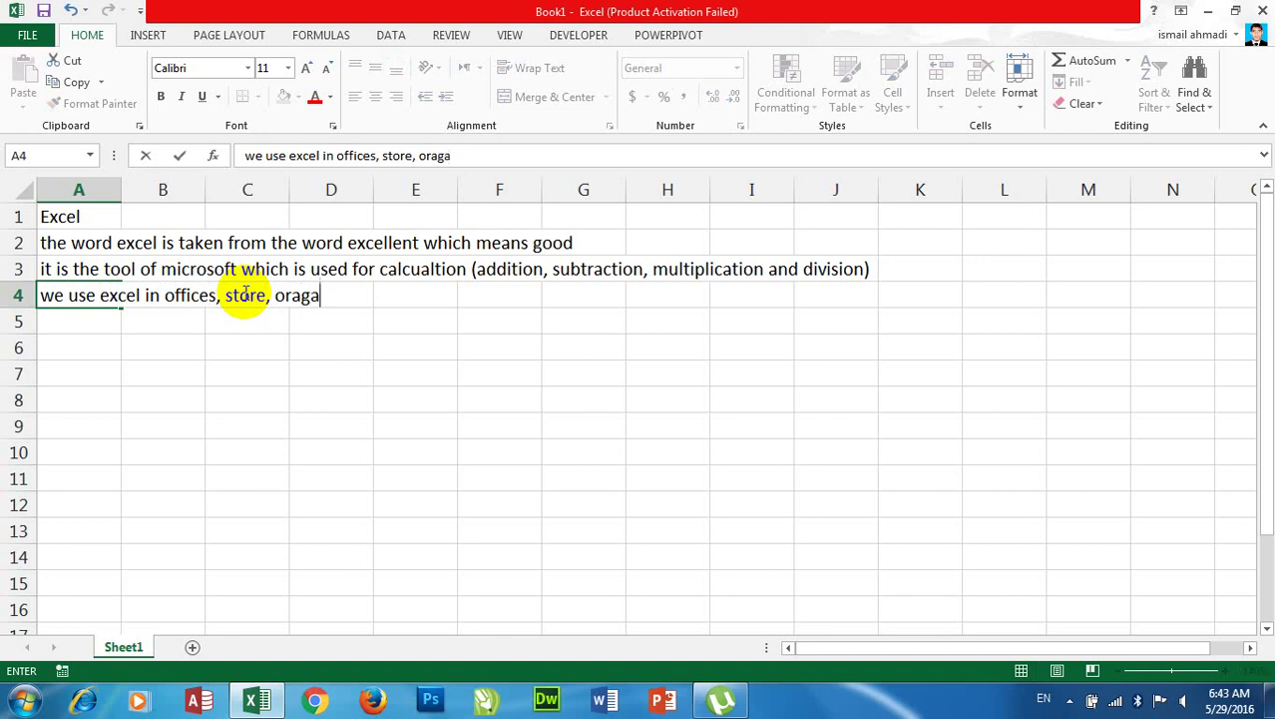
{"action": "type", "text": "nizati"}
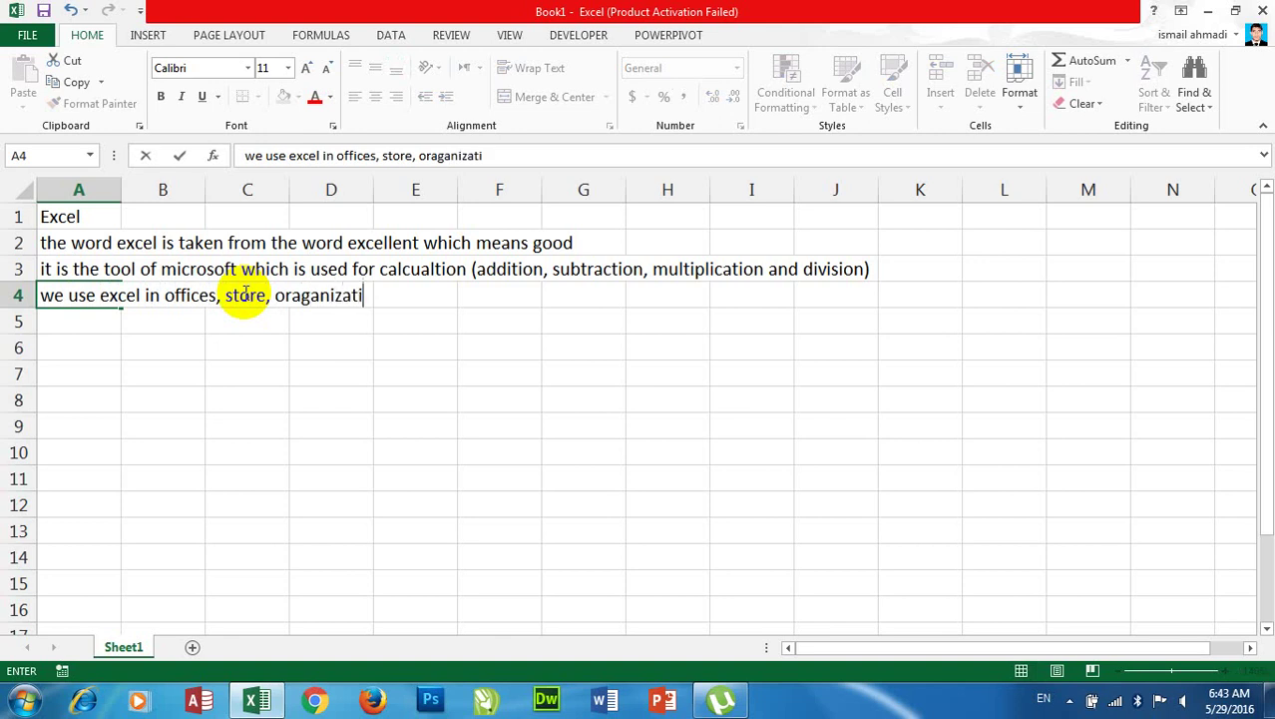
{"action": "type", "text": "ons, "}
{"action": "type", "text": "institu"}
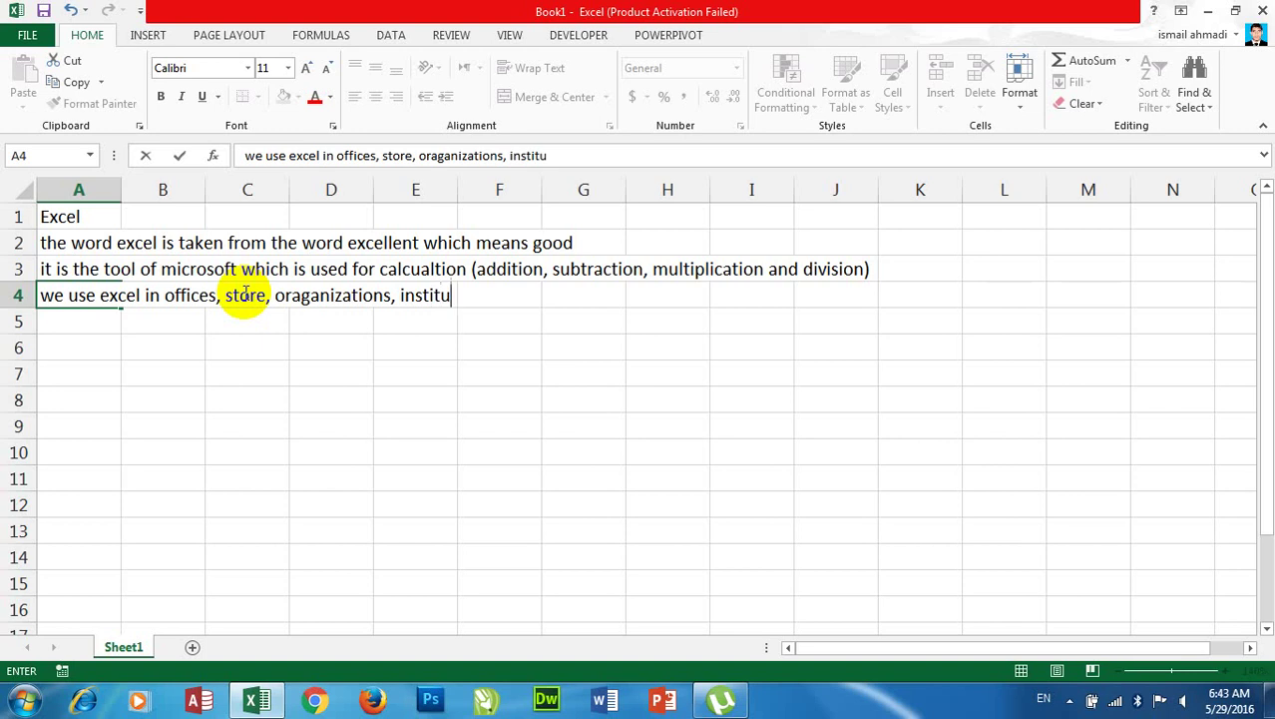
{"action": "type", "text": "tes, sch"}
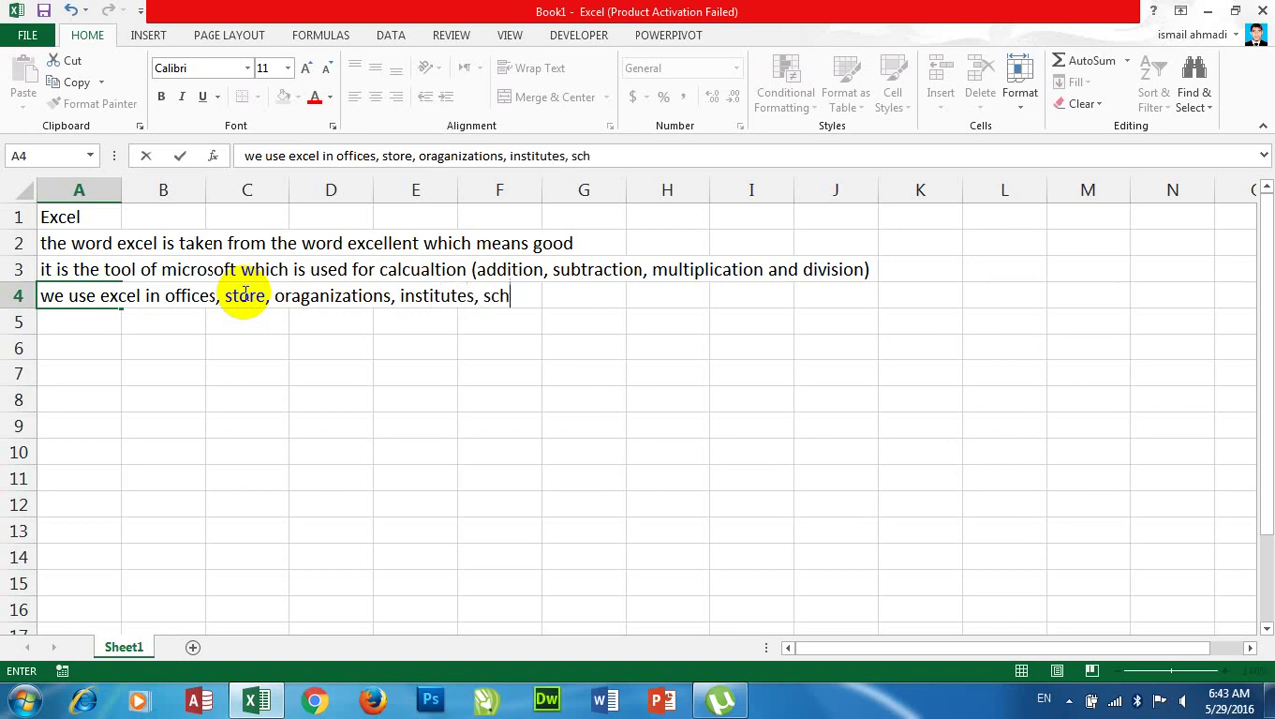
{"action": "type", "text": "ool,"}
{"action": "type", "text": " comapna"}
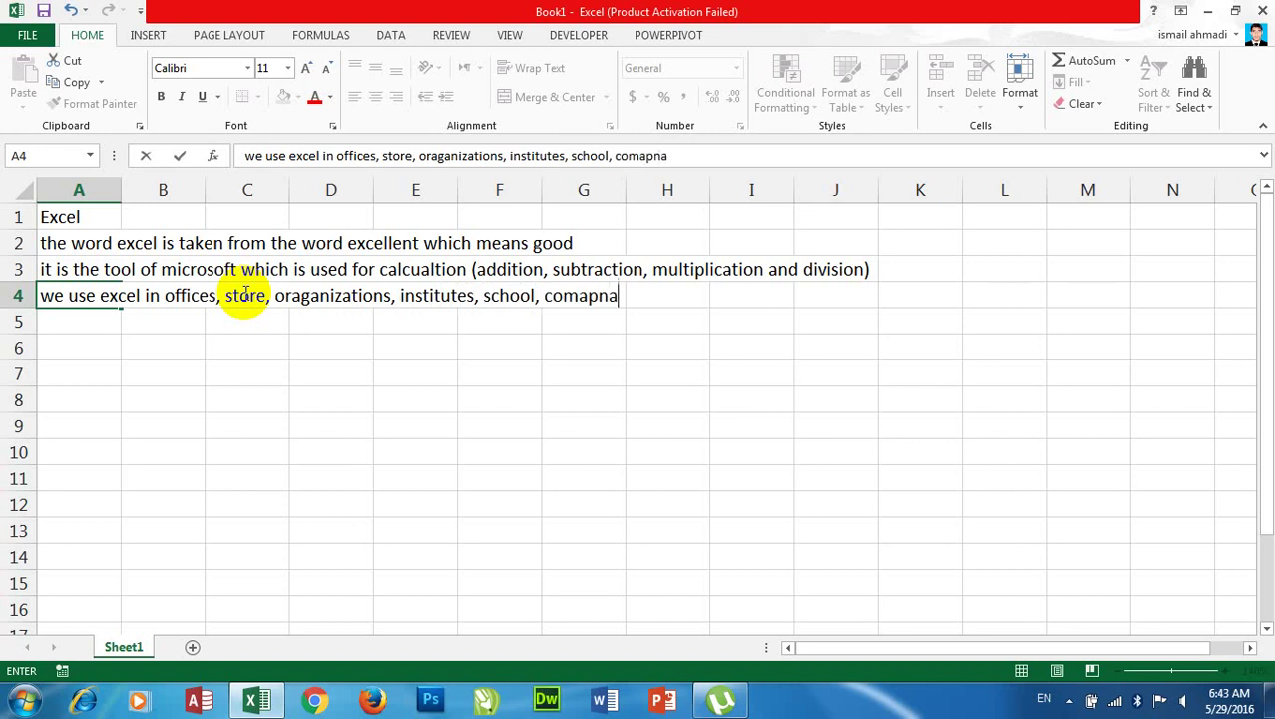
{"action": "type", "text": "y"}
{"action": "key", "text": "BackSpace"}
{"action": "key", "text": "BackSpace"}
{"action": "key", "text": "BackSpace"}
{"action": "key", "text": "BackSpace"}
{"action": "key", "text": "BackSpace"}
{"action": "type", "text": "p"}
{"action": "type", "text": "naies"}
{"action": "key", "text": "BackSpace"}
{"action": "key", "text": "BackSpace"}
{"action": "key", "text": "BackSpace"}
{"action": "key", "text": "BackSpace"}
{"action": "key", "text": "BackSpace"}
{"action": "type", "text": "anies,"}
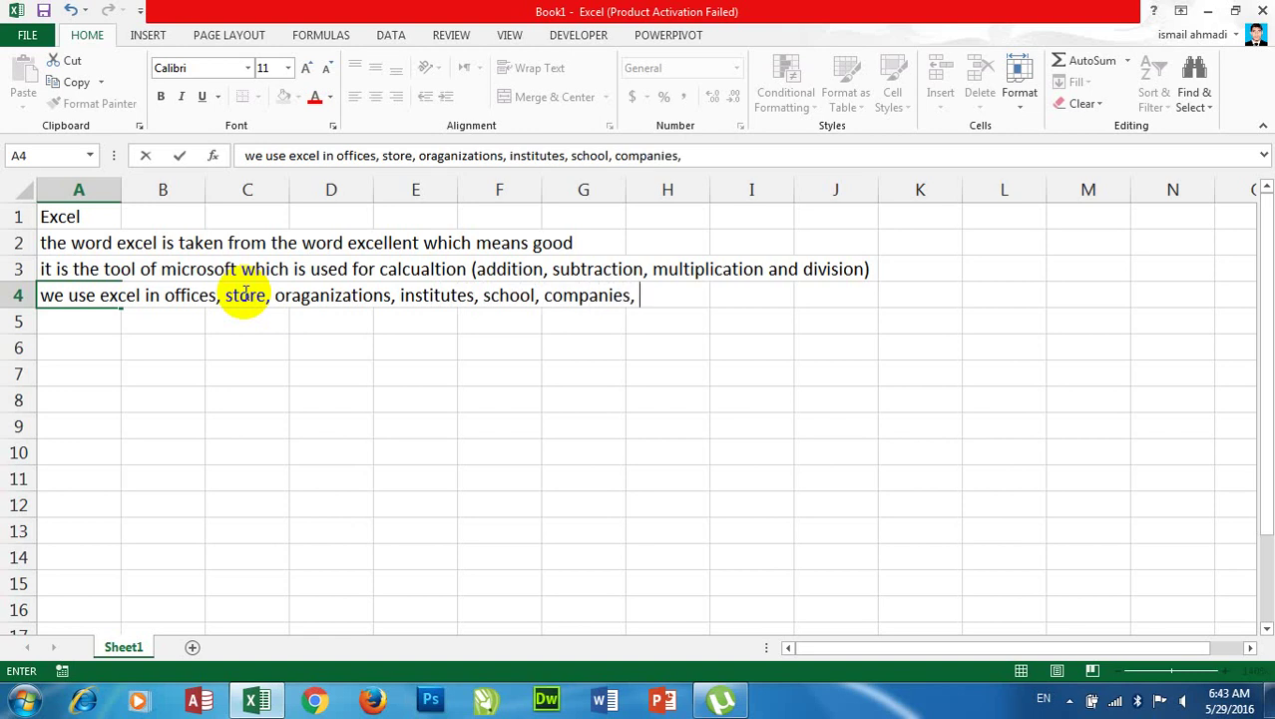
{"action": "type", "text": " and"}
{"action": "key", "text": "BackSpace"}
{"action": "key", "text": "BackSpace"}
{"action": "key", "text": "BackSpace"}
{"action": "type", "text": "b"}
{"action": "type", "text": "anks, "}
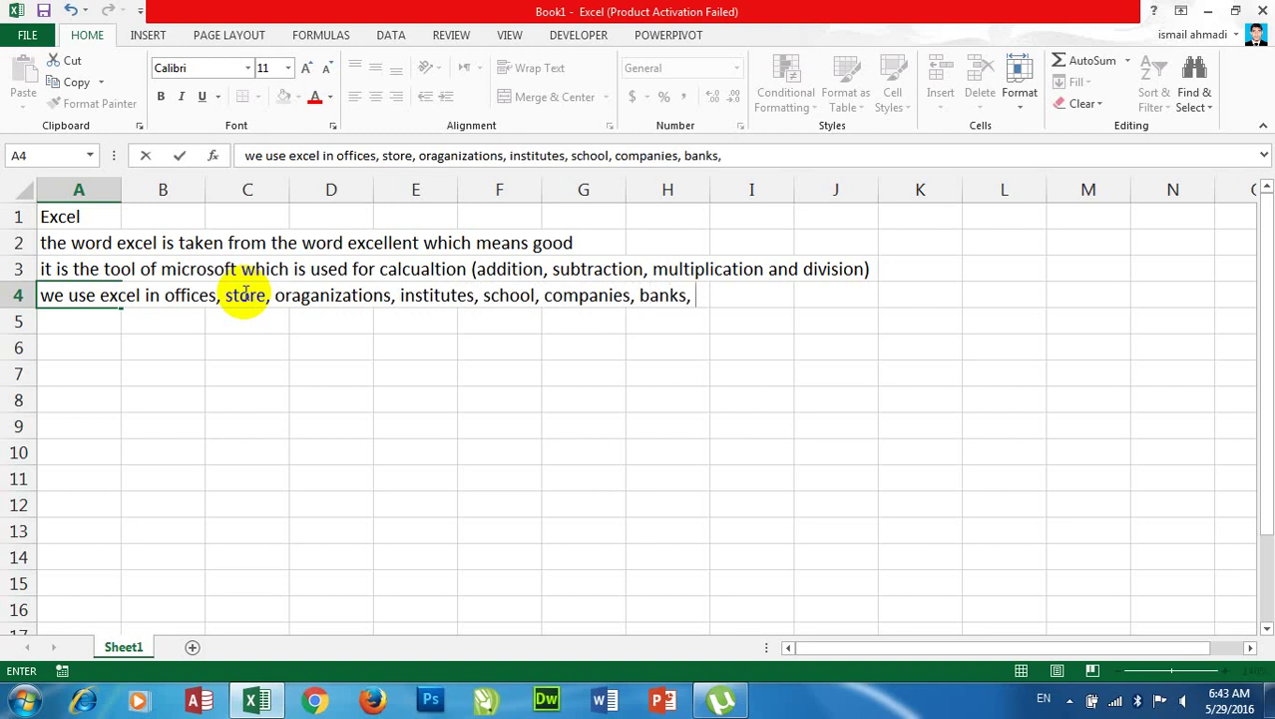
{"action": "type", "text": "ans"}
{"action": "key", "text": "BackSpace"}
{"action": "type", "text": "d"}
{"action": "type", "text": " some othe"}
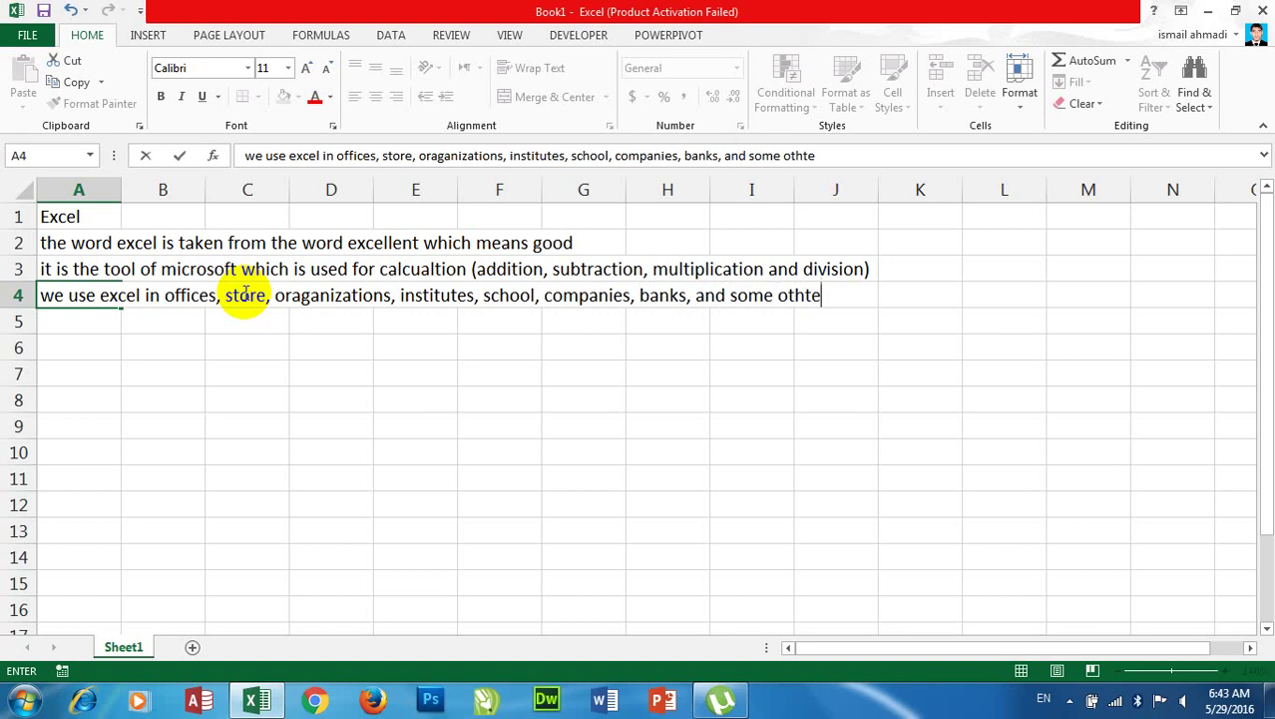
{"action": "type", "text": "r"}
{"action": "key", "text": "BackSpace"}
{"action": "key", "text": "BackSpace"}
{"action": "key", "text": "BackSpace"}
{"action": "key", "text": "BackSpace"}
{"action": "type", "text": "ther buss"}
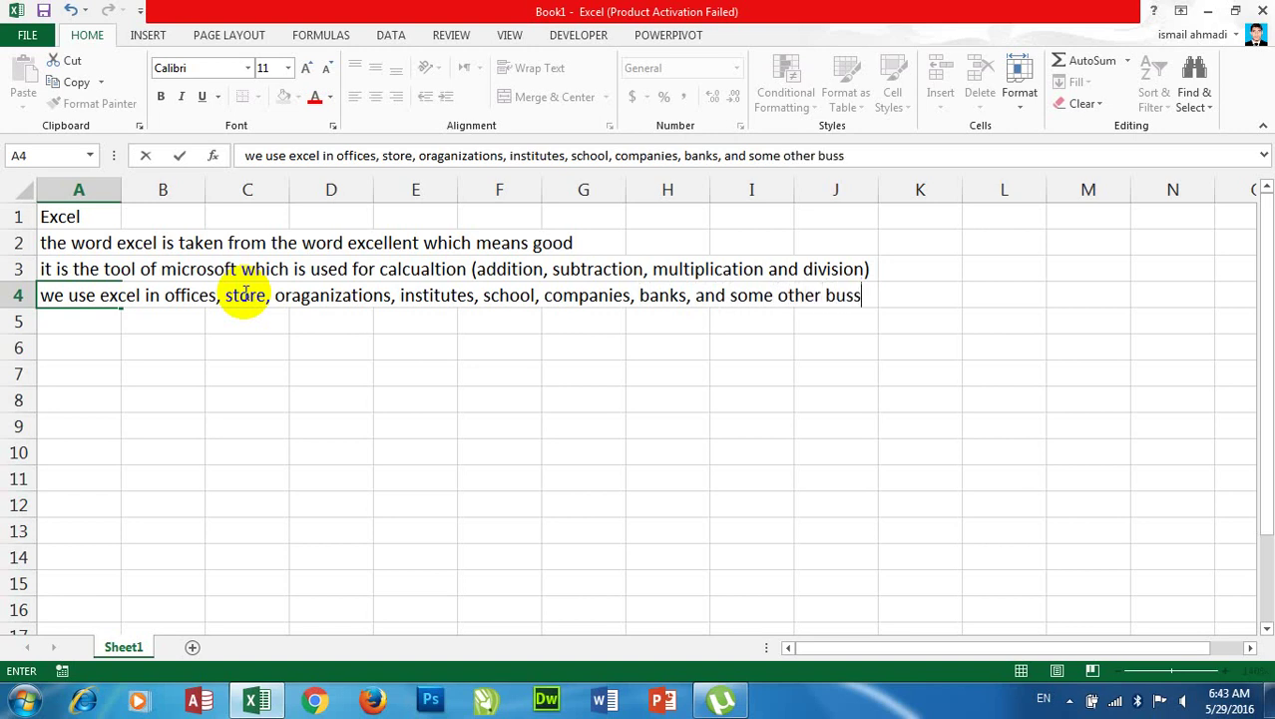
{"action": "type", "text": "iness pal"}
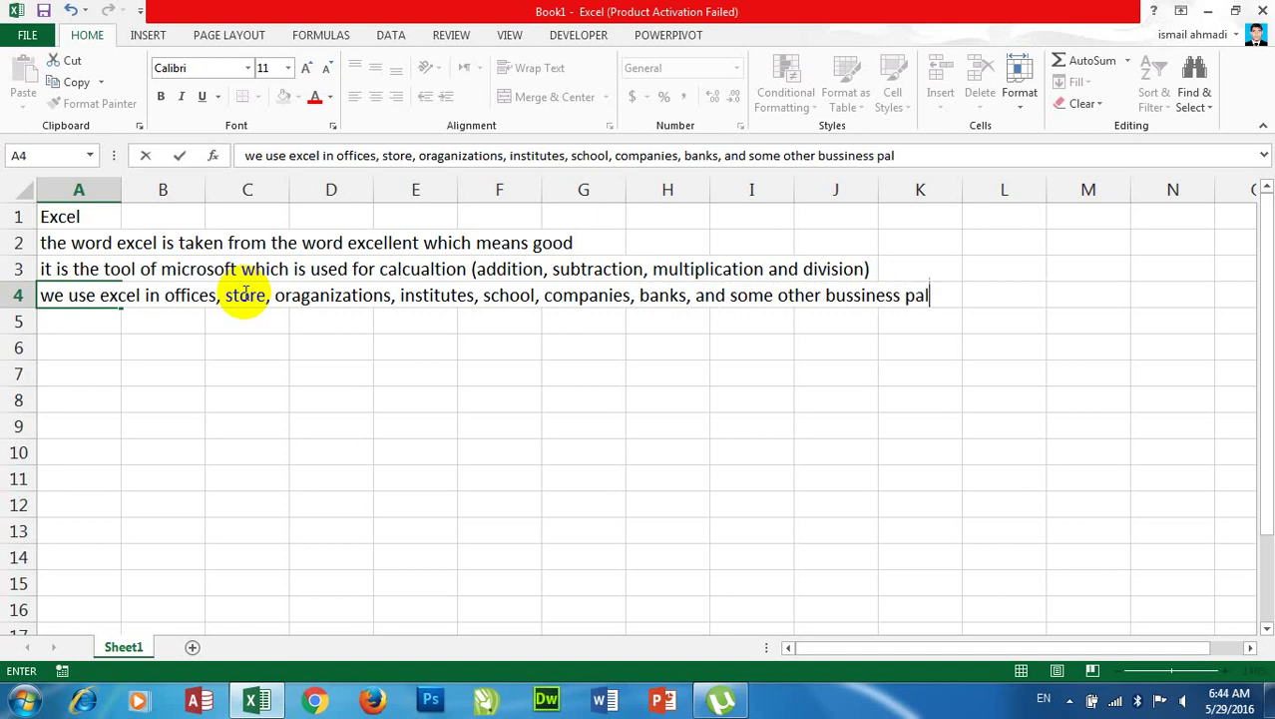
{"action": "type", "text": "ces"}
{"action": "key", "text": "Return"}
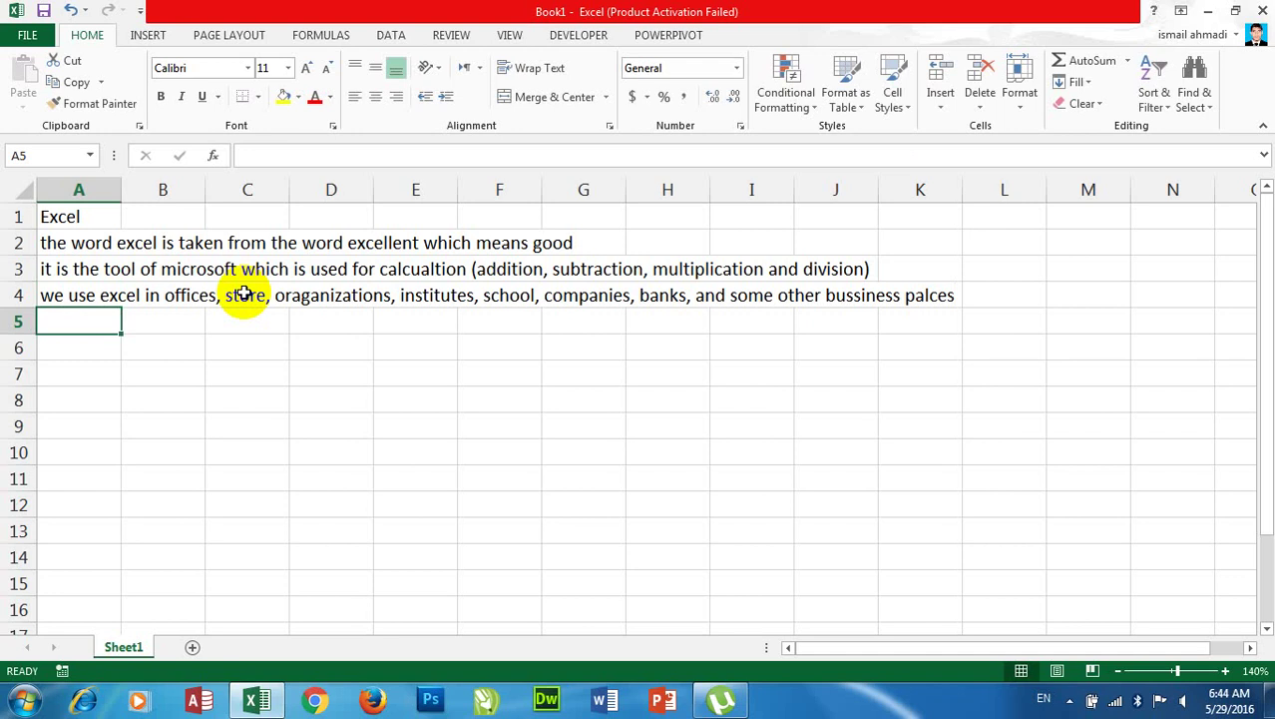
{"action": "key", "text": "Down"}
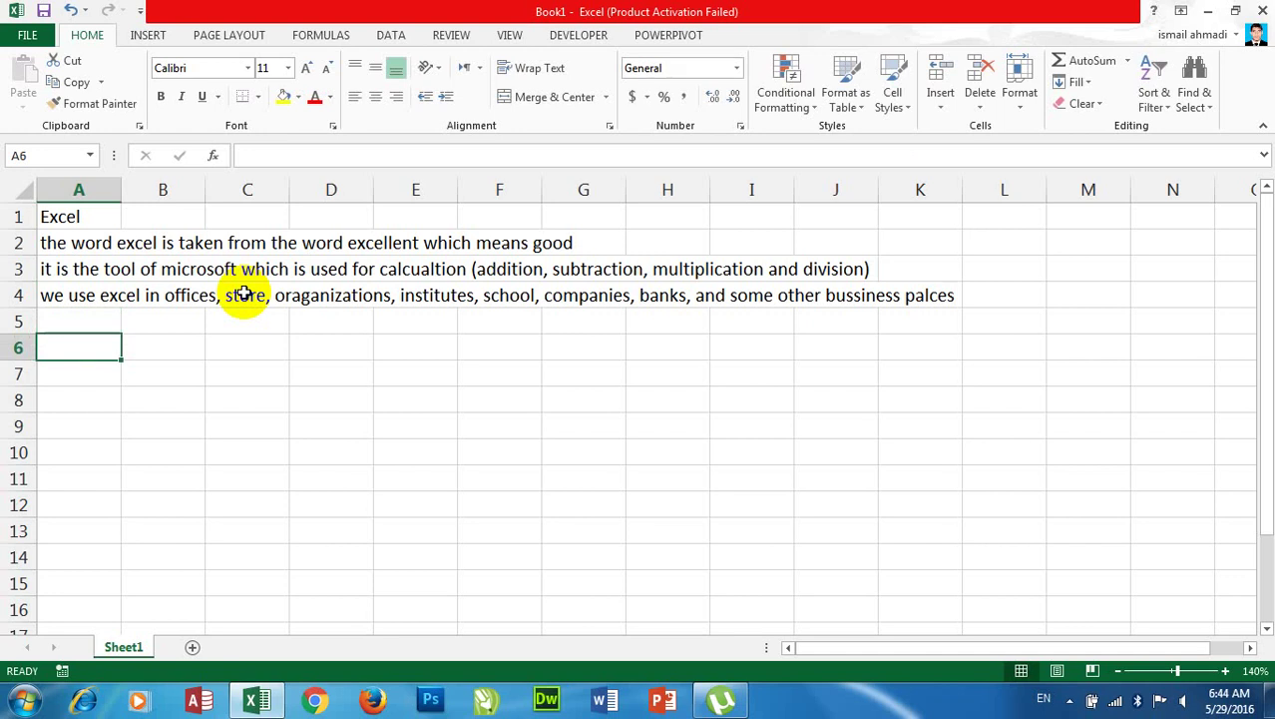
- Enter 'the excel file is know as a workbook' in A6
{"action": "type", "text": "the exce"}
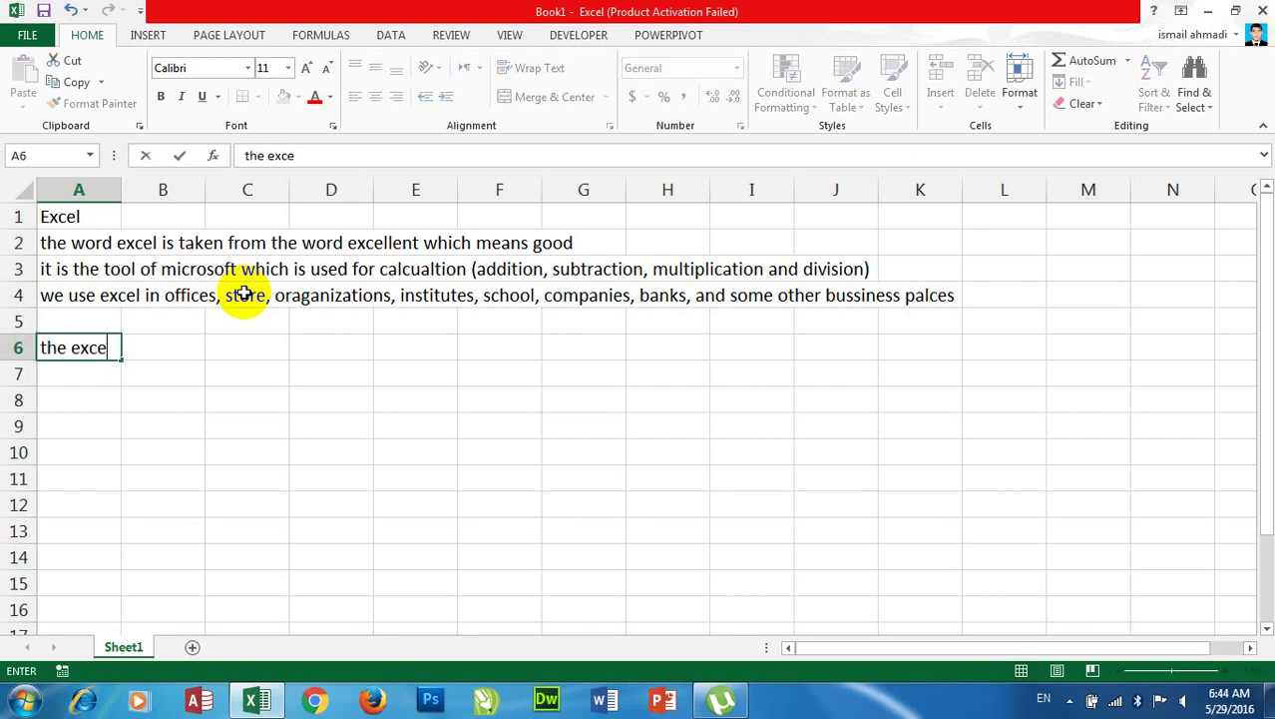
{"action": "type", "text": "l rfi"}
{"action": "key", "text": "BackSpace"}
{"action": "key", "text": "BackSpace"}
{"action": "key", "text": "BackSpace"}
{"action": "type", "text": "file "}
{"action": "type", "text": "is know is"}
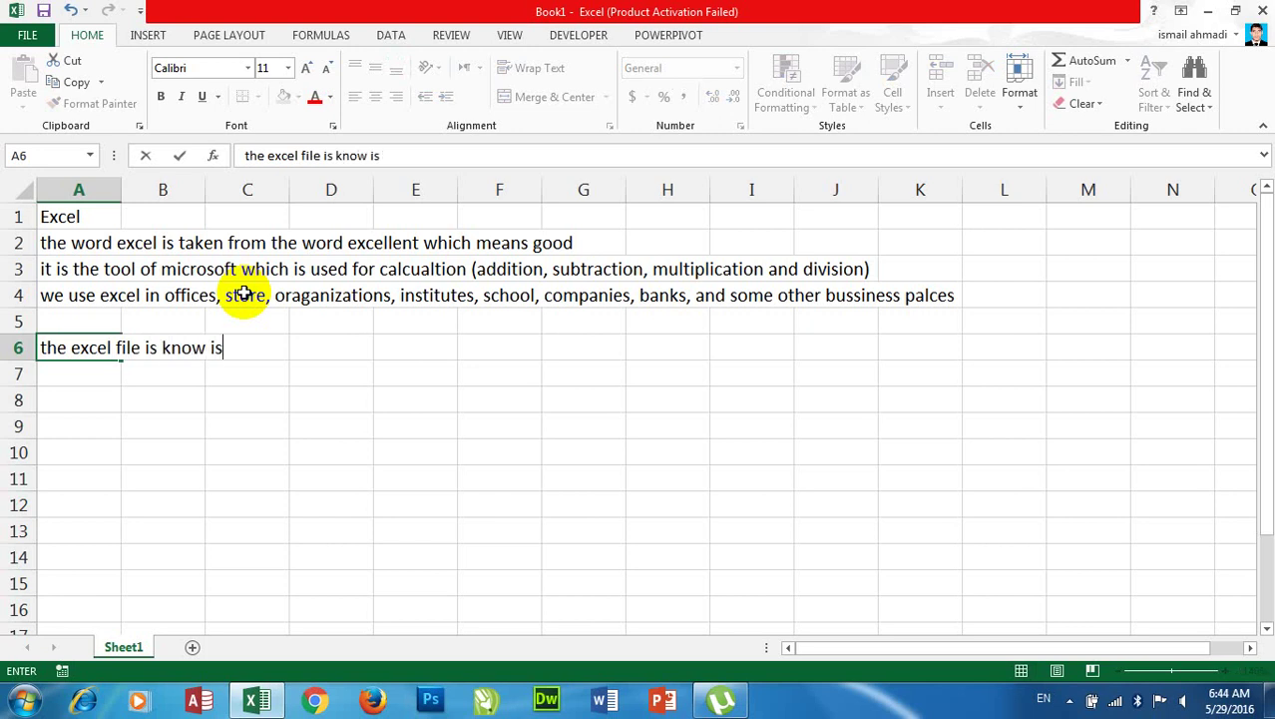
{"action": "key", "text": "BackSpace"}
{"action": "key", "text": "BackSpace"}
{"action": "type", "text": "as a "}
{"action": "type", "text": "workbo"}
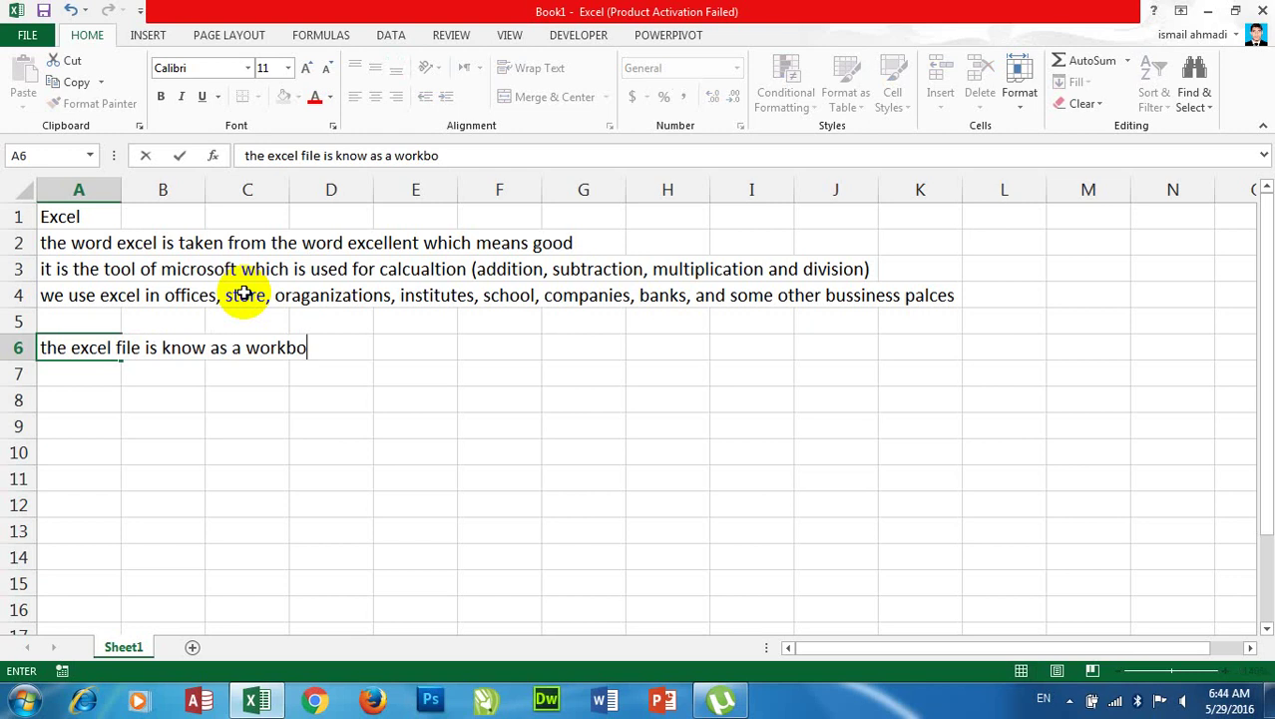
{"action": "type", "text": "ok"}
{"action": "key", "text": "Return"}
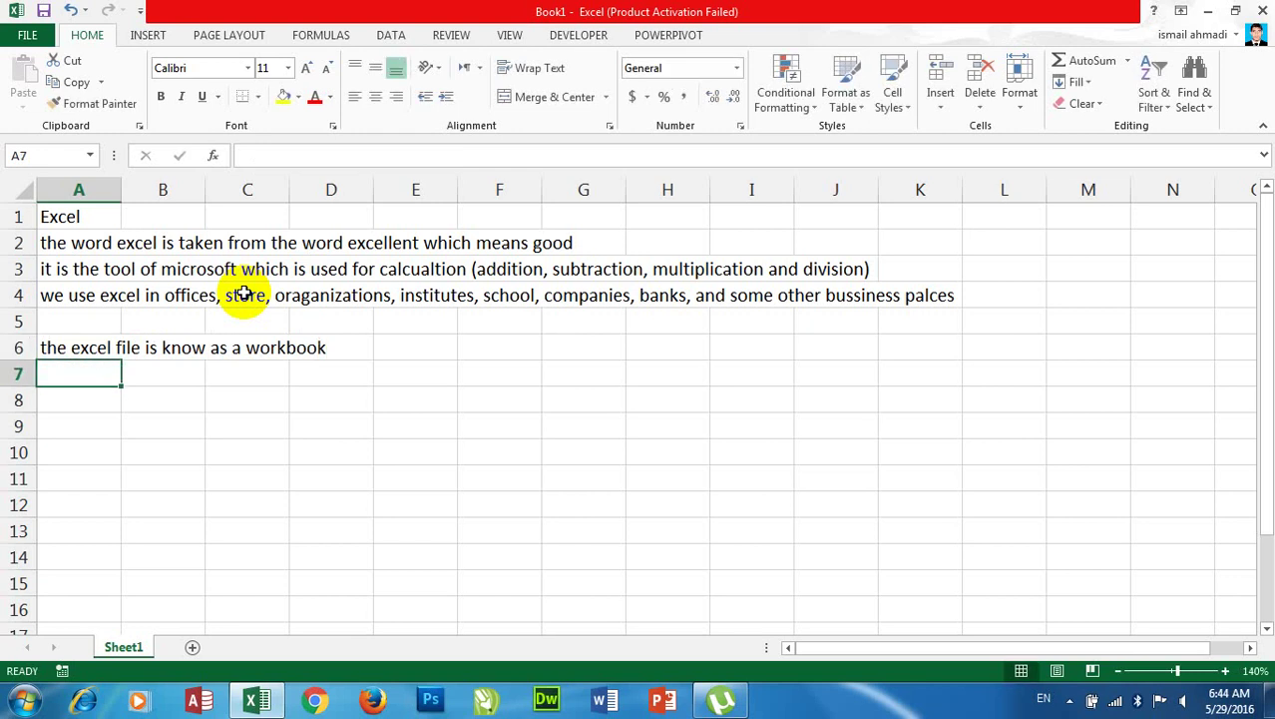
- In A7 state that the extension of MS Excel is .xls, then minimize Excel
{"action": "type", "text": "and the ex"}
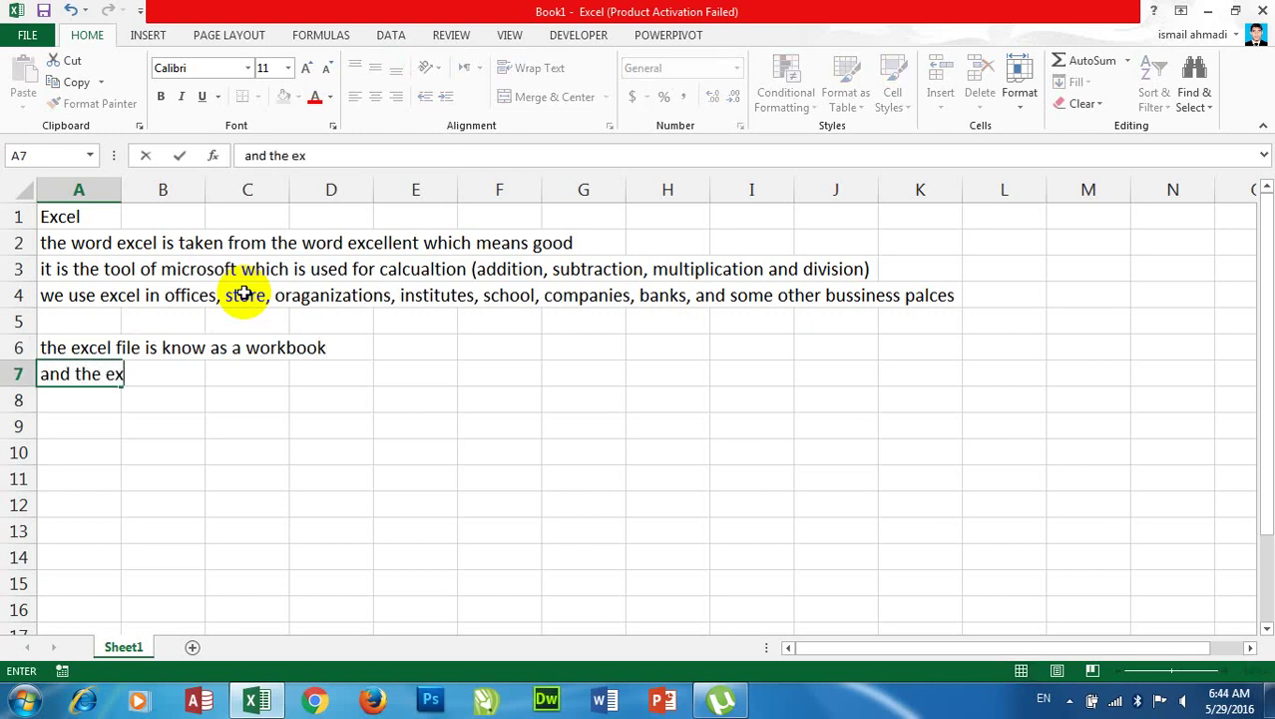
{"action": "type", "text": "tend"}
{"action": "key", "text": "BackSpace"}
{"action": "type", "text": "sio"}
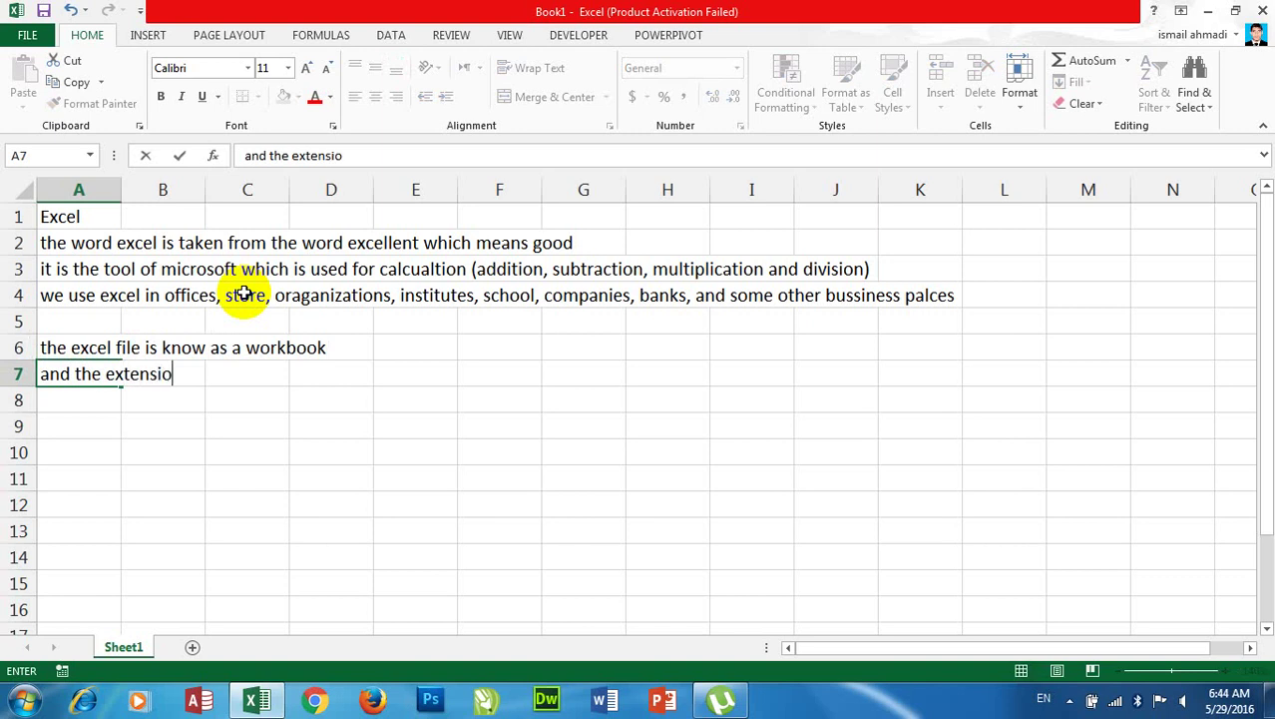
{"action": "type", "text": "n is"}
{"action": "key", "text": "BackSpace"}
{"action": "key", "text": "BackSpace"}
{"action": "key", "text": "BackSpace"}
{"action": "type", "text": "of m"}
{"action": "type", "text": "s exc"}
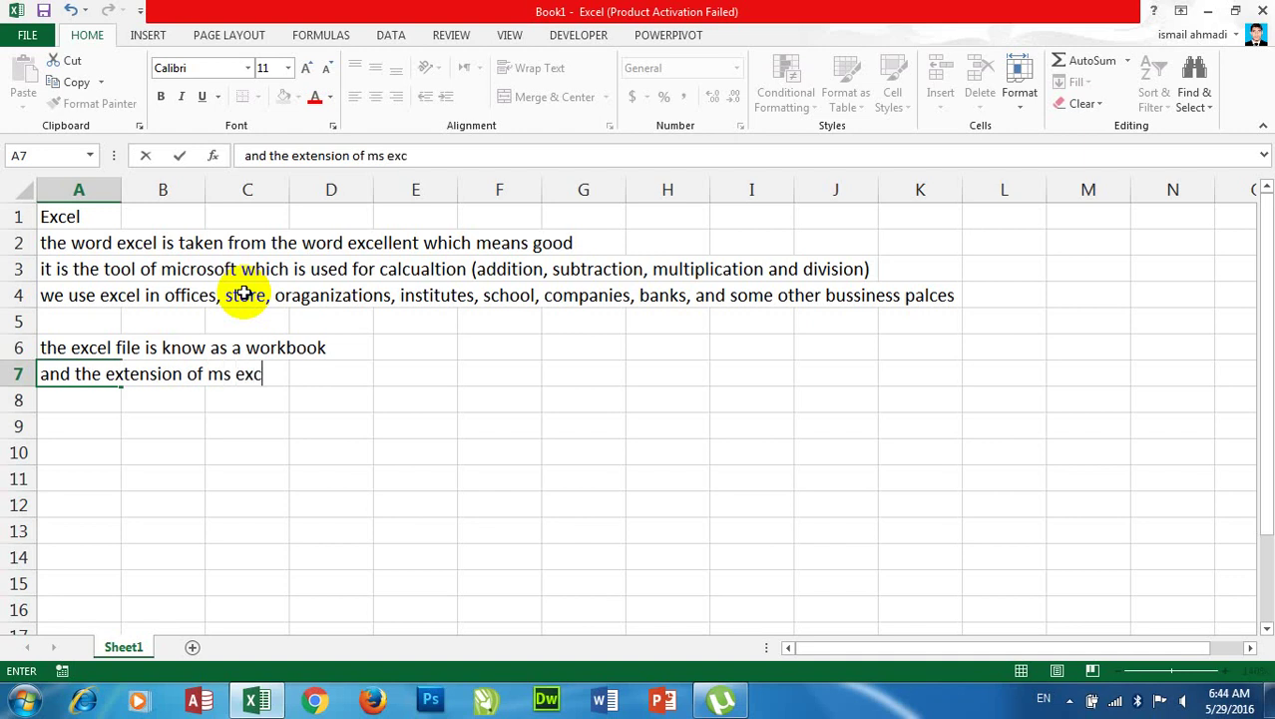
{"action": "type", "text": "el is "}
{"action": "type", "text": "xls"}
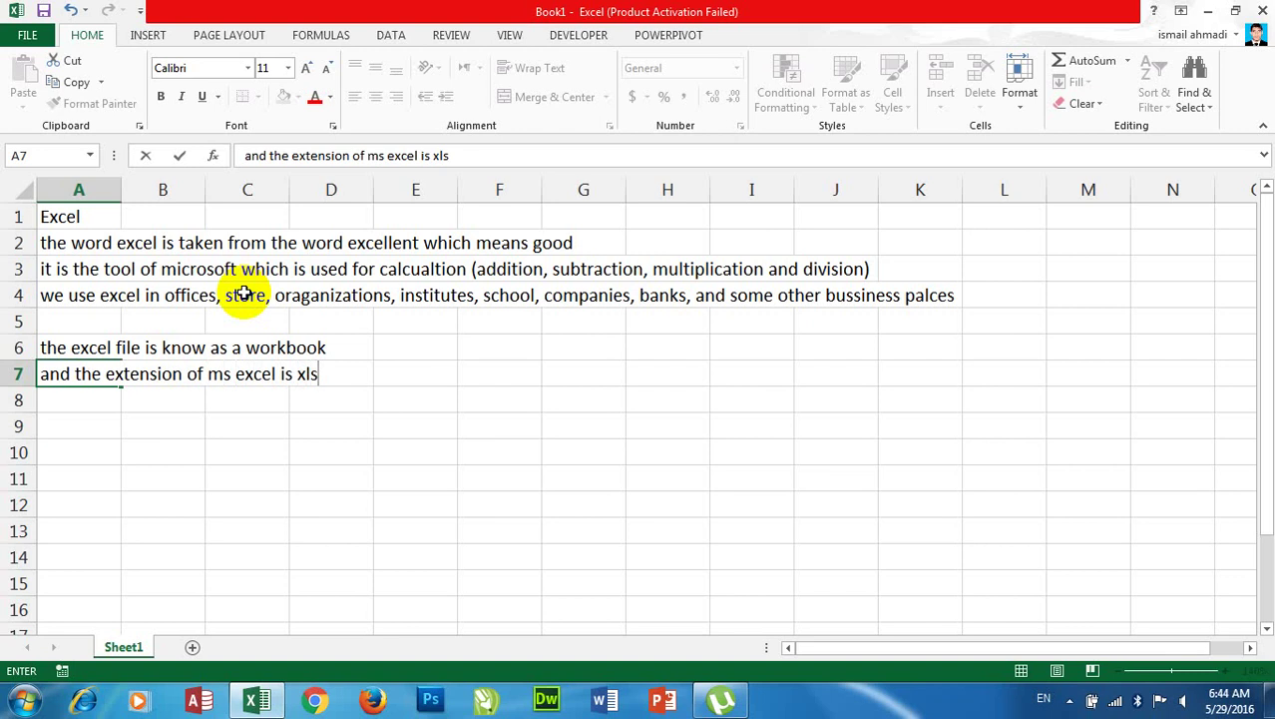
{"action": "key", "text": "BackSpace"}
{"action": "key", "text": "BackSpace"}
{"action": "key", "text": "BackSpace"}
{"action": "type", "text": "."}
{"action": "type", "text": "sl"}
{"action": "key", "text": "BackSpace"}
{"action": "key", "text": "BackSpace"}
{"action": "key", "text": "BackSpace"}
{"action": "type", "text": ".x"}
{"action": "type", "text": "ls"}
{"action": "key", "text": "Return"}
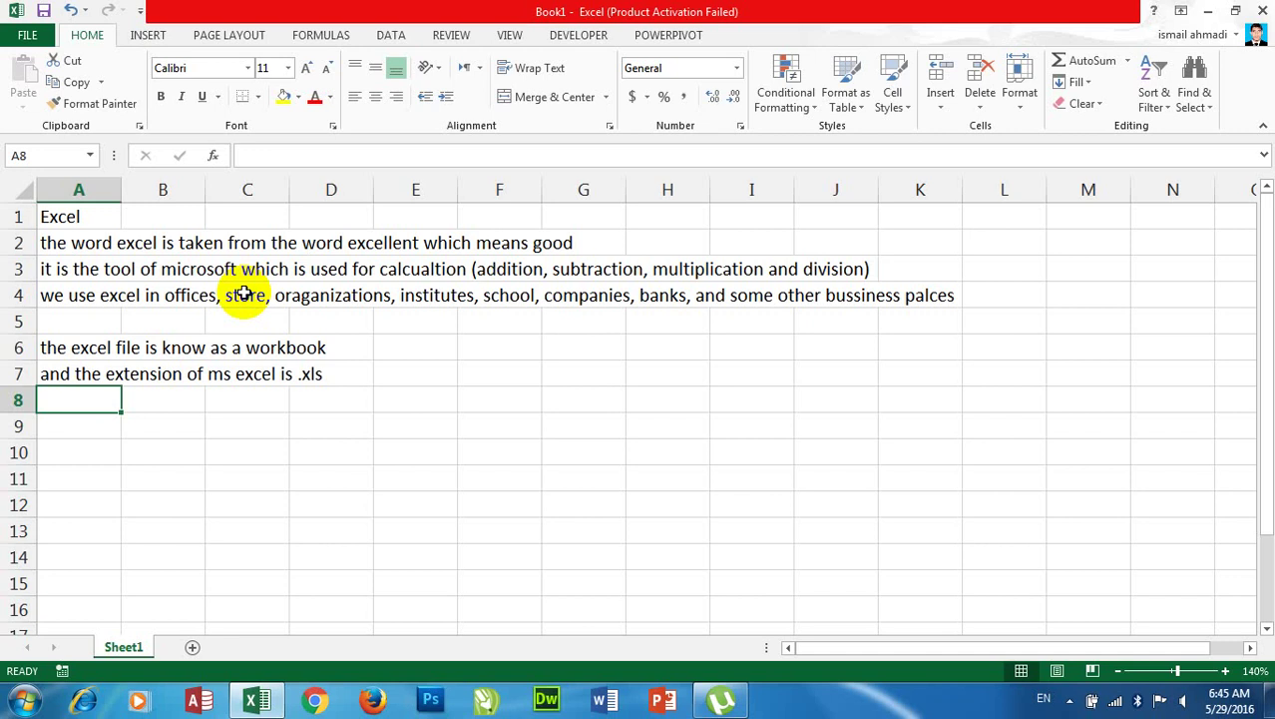
{"action": "left_click", "coordinate": [1208, 11]}
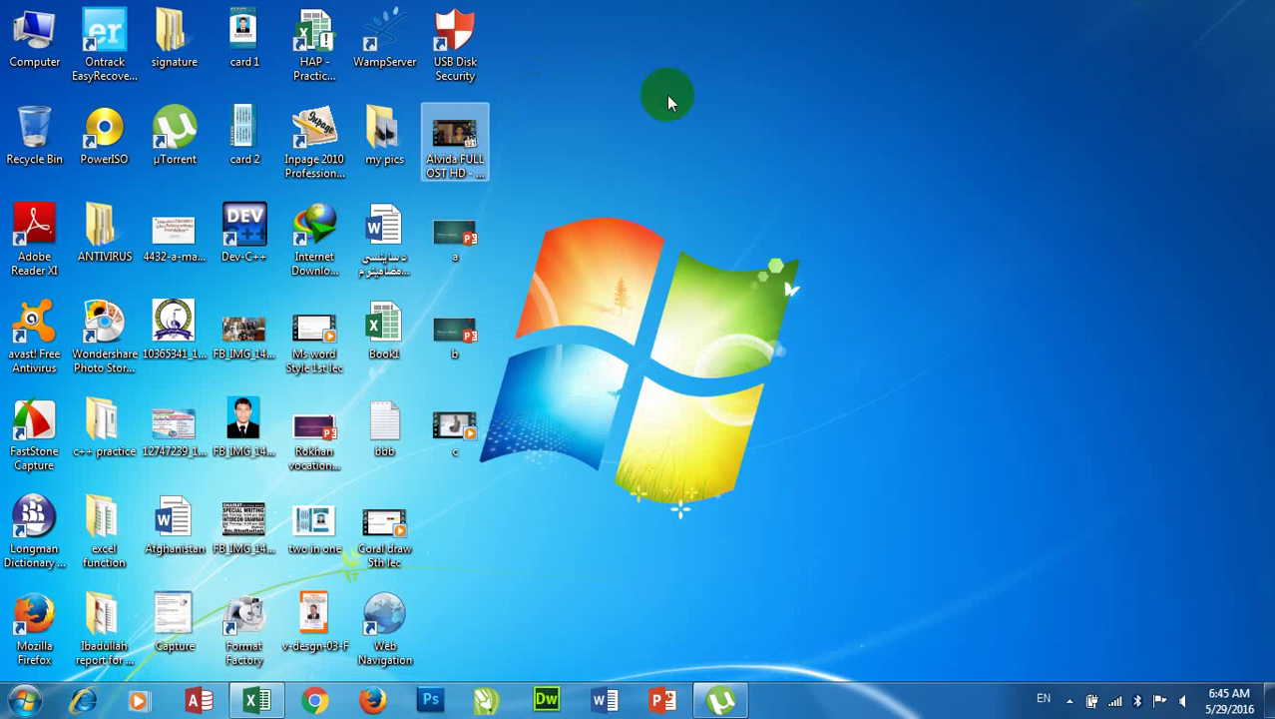
{"action": "left_click", "coordinate": [487, 151]}
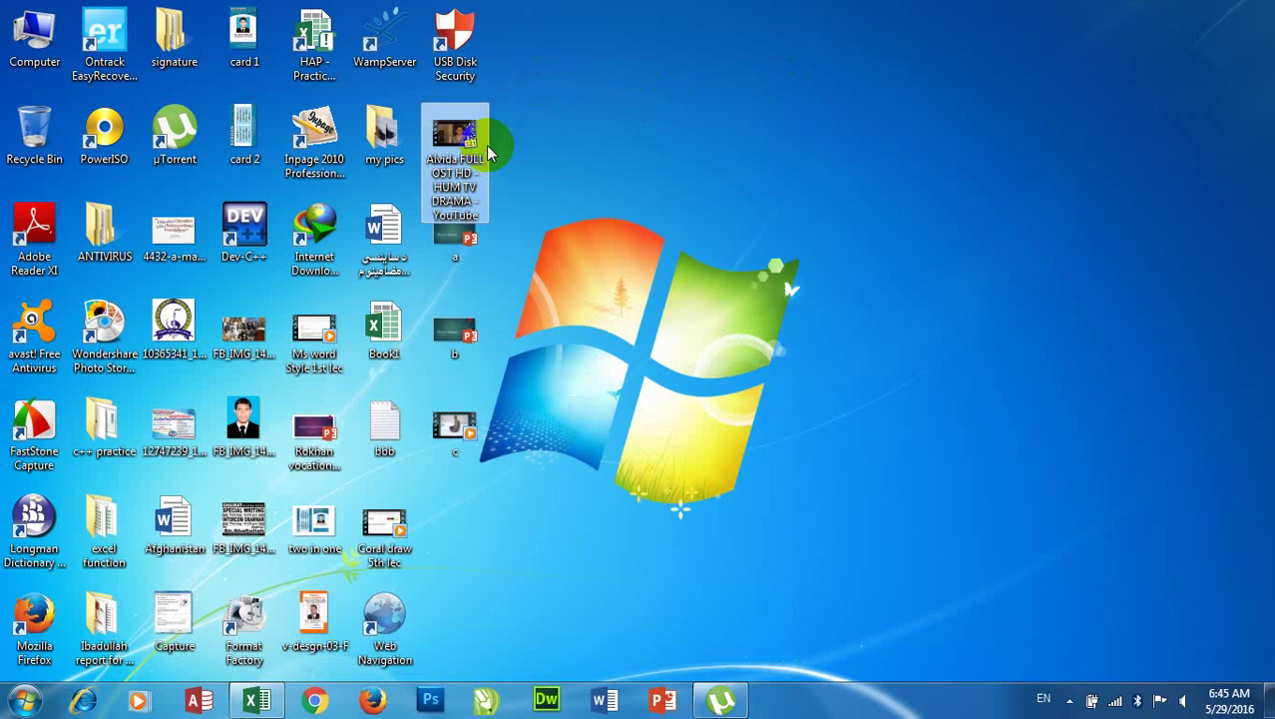
{"action": "left_click", "coordinate": [642, 162]}
{"action": "left_click", "coordinate": [472, 156]}
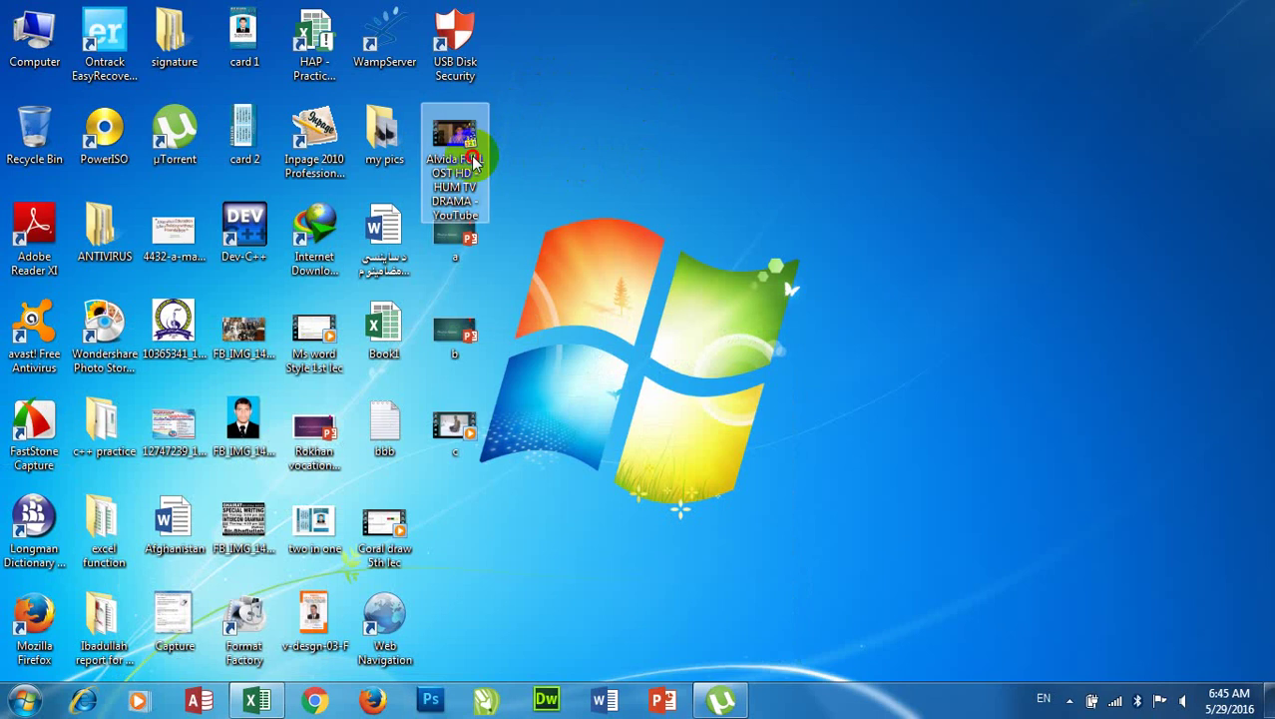
{"action": "double_click", "coordinate": [474, 163]}
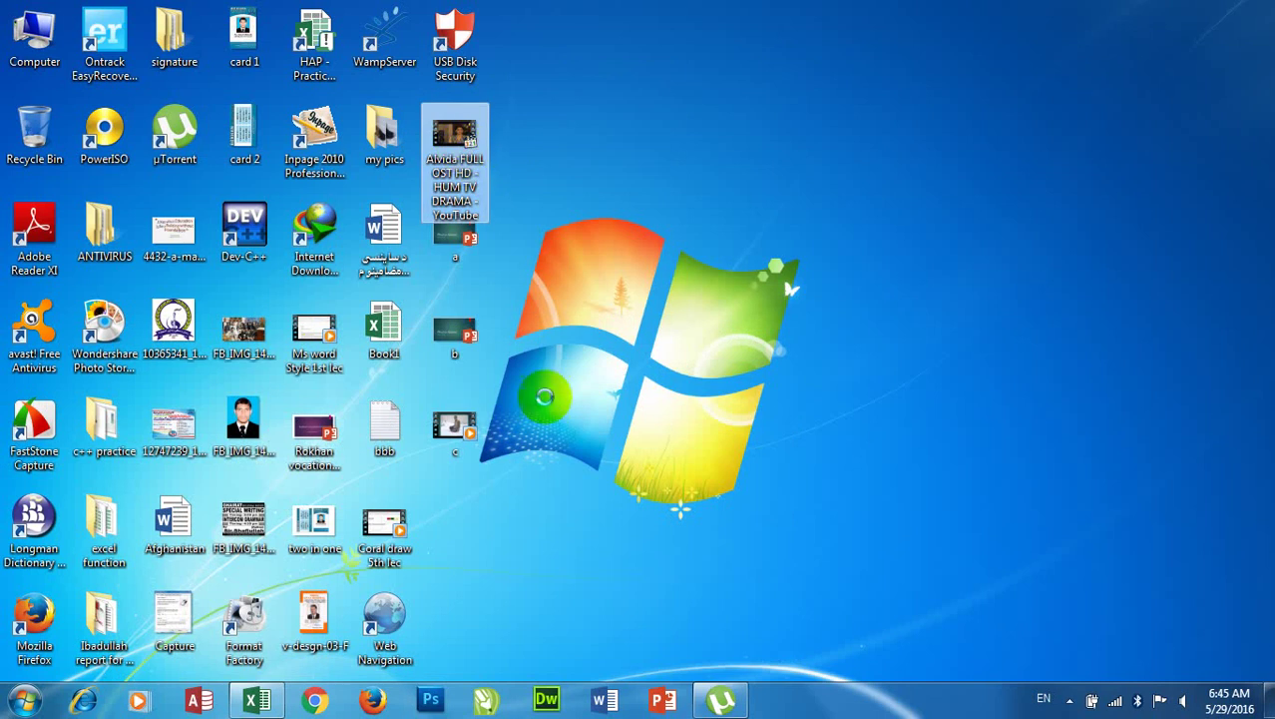
{"action": "key", "text": "shift+F10"}
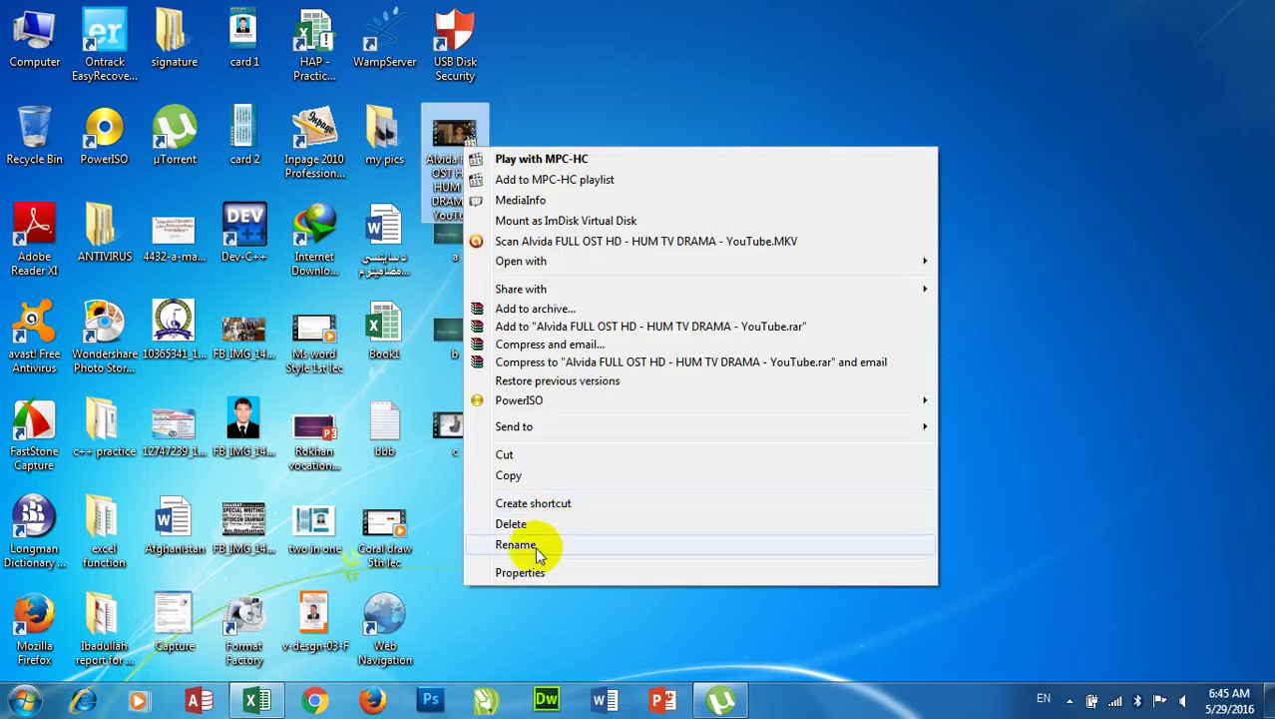
{"action": "left_click", "coordinate": [528, 576]}
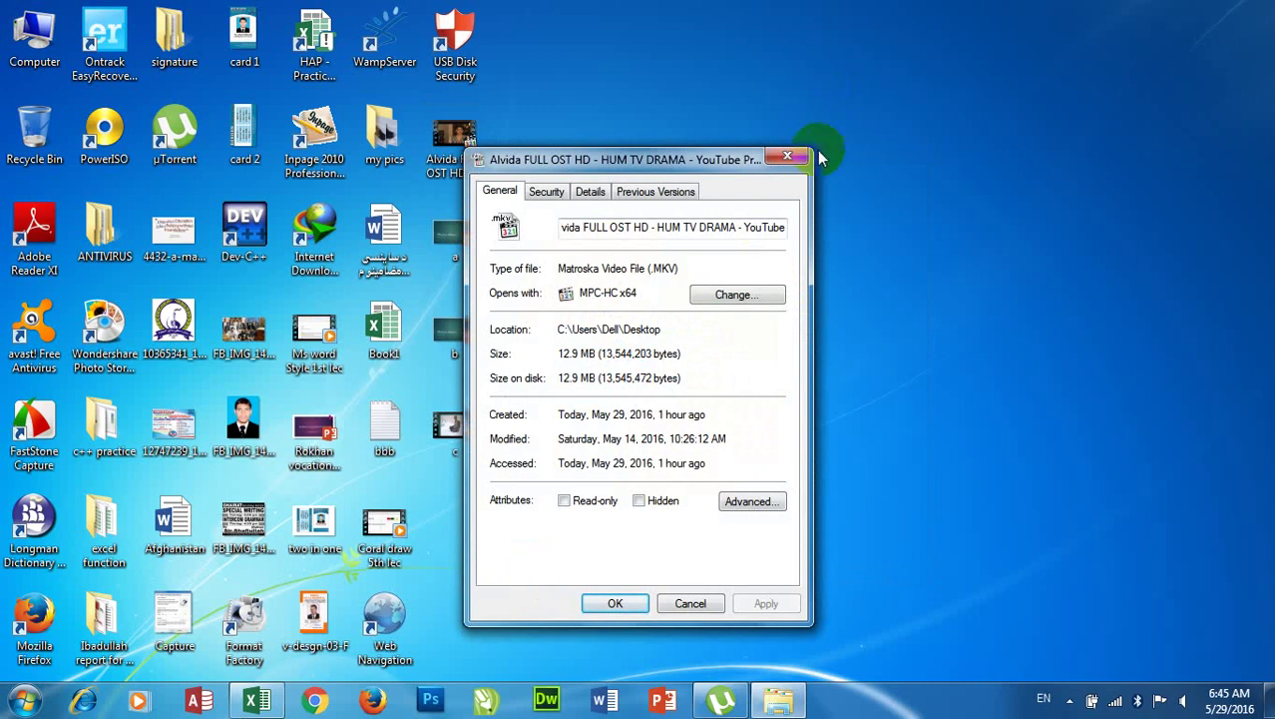
{"action": "left_click", "coordinate": [788, 159]}
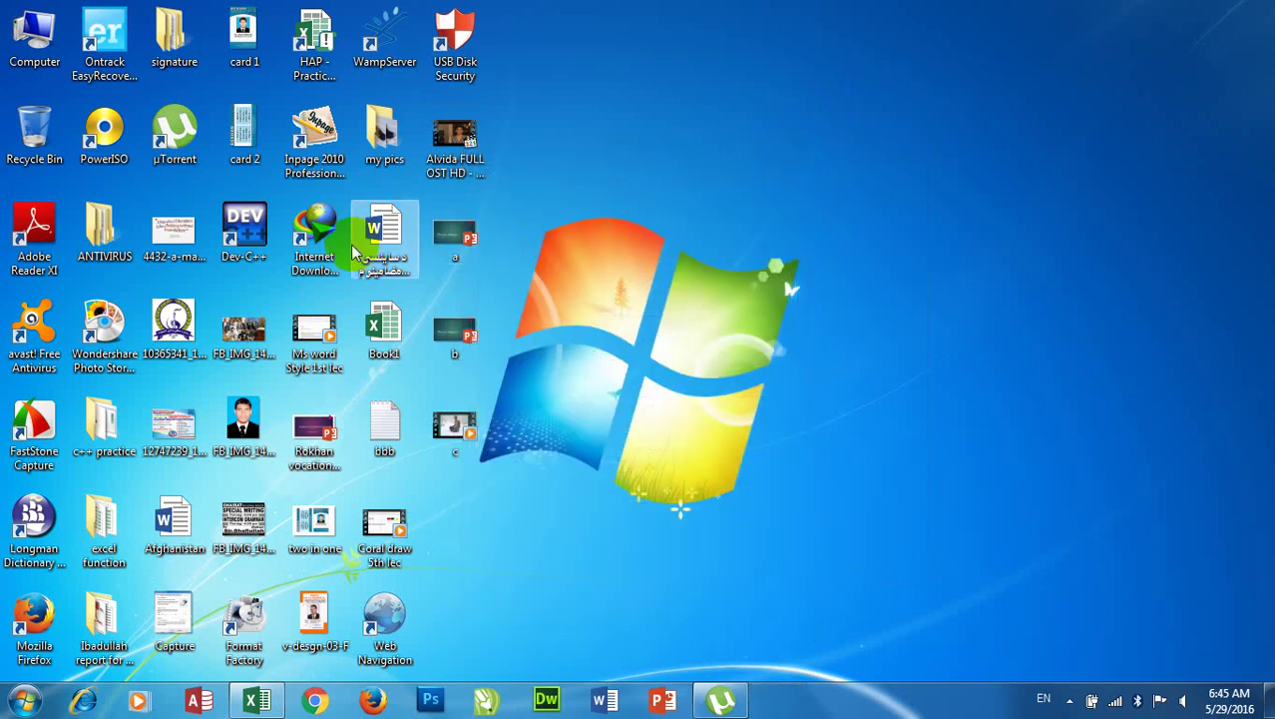
{"action": "left_click", "coordinate": [382, 230]}
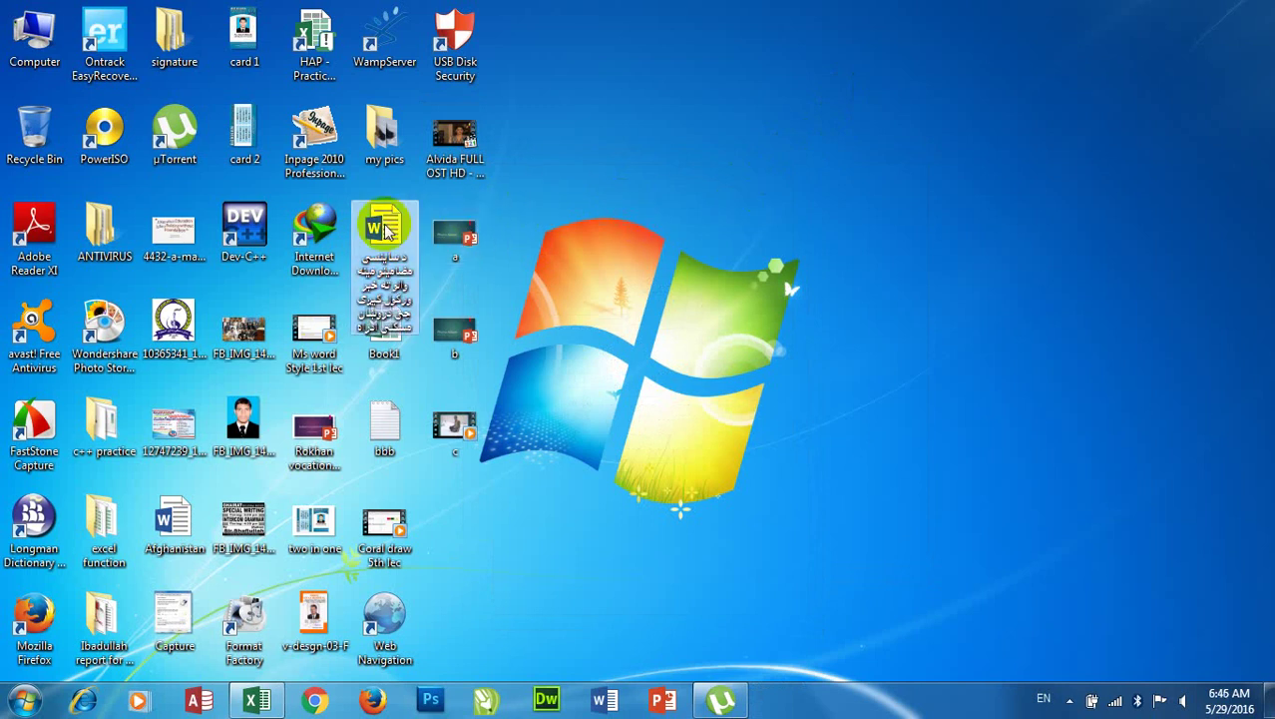
{"action": "left_click", "coordinate": [382, 335]}
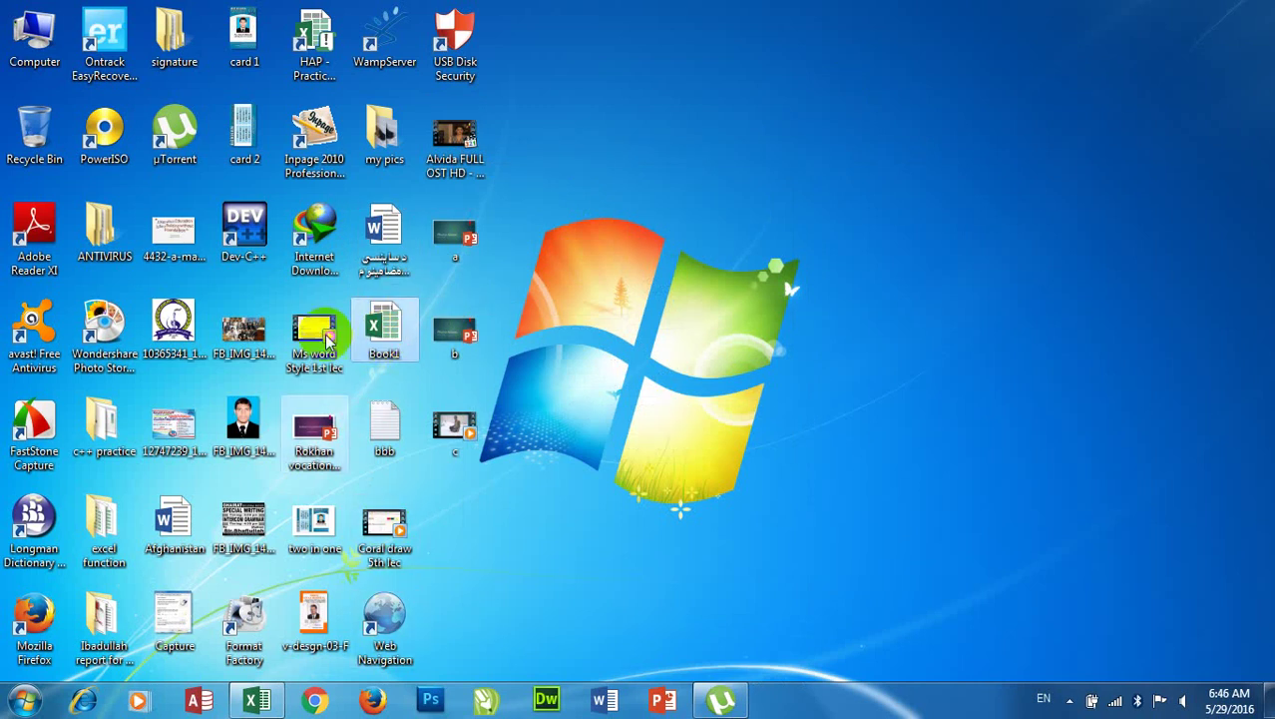
{"action": "left_click", "coordinate": [691, 269]}
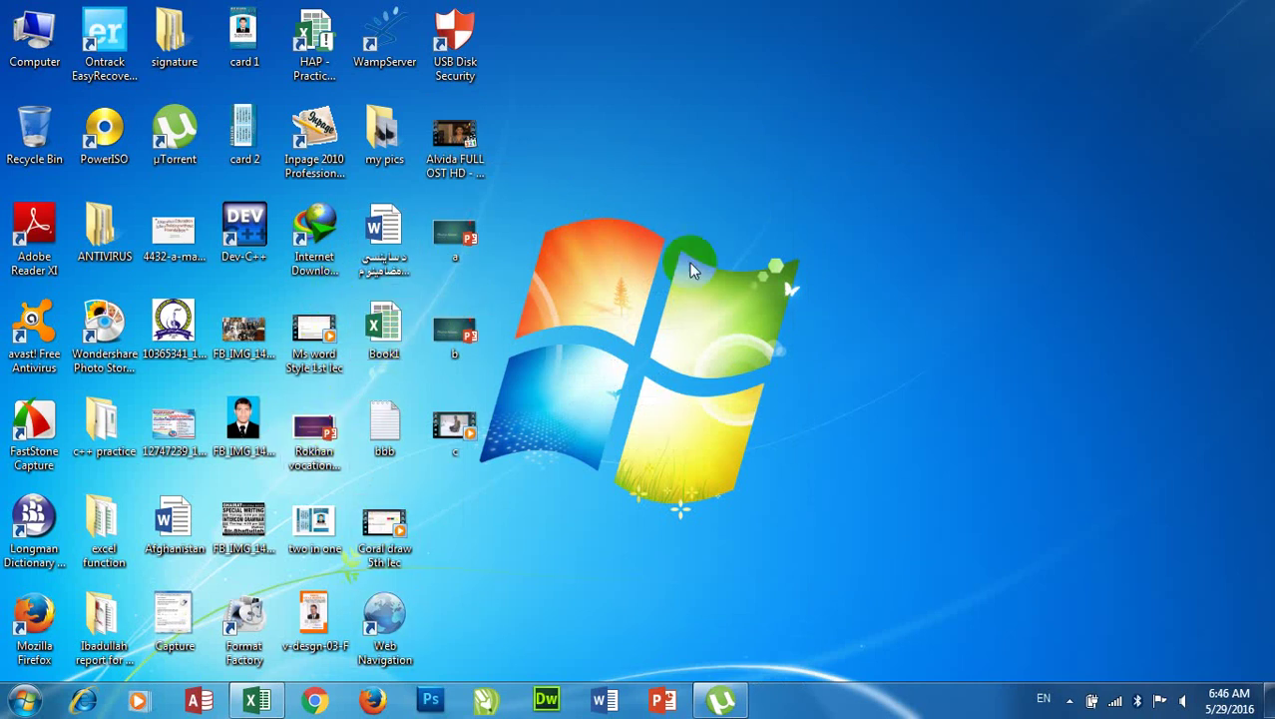
{"action": "left_click", "coordinate": [392, 222]}
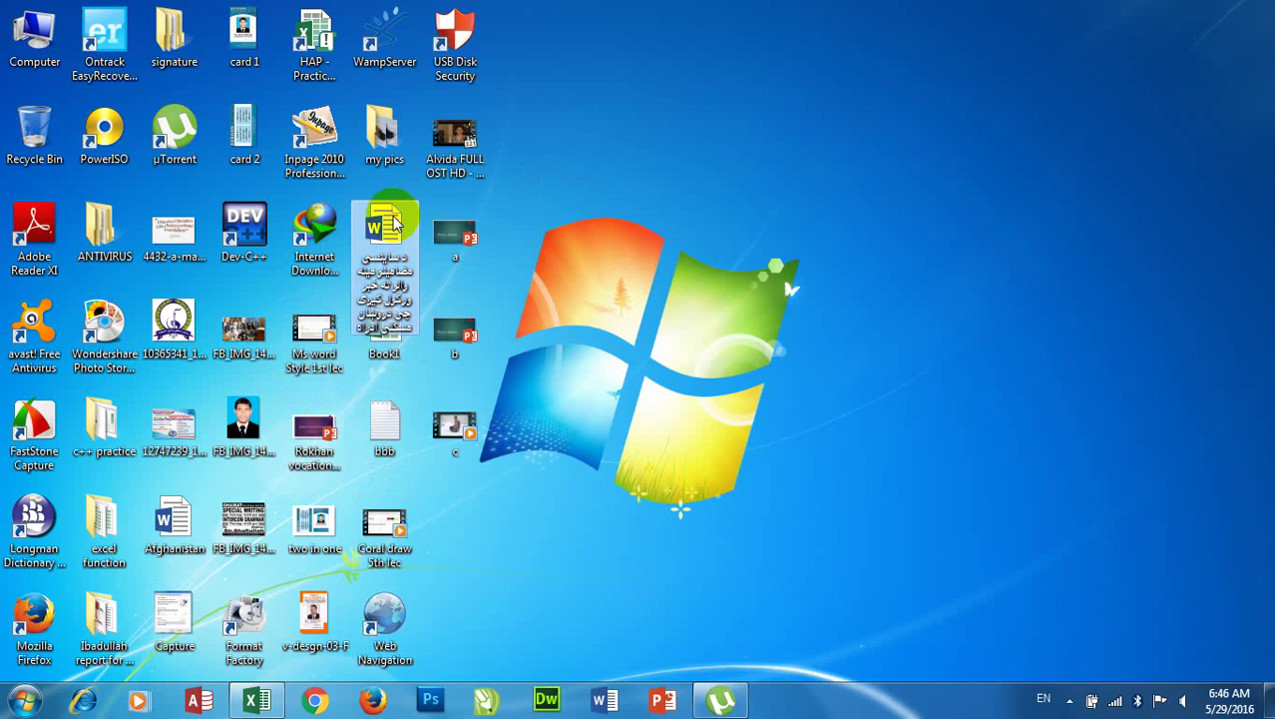
{"action": "right_click", "coordinate": [394, 222]}
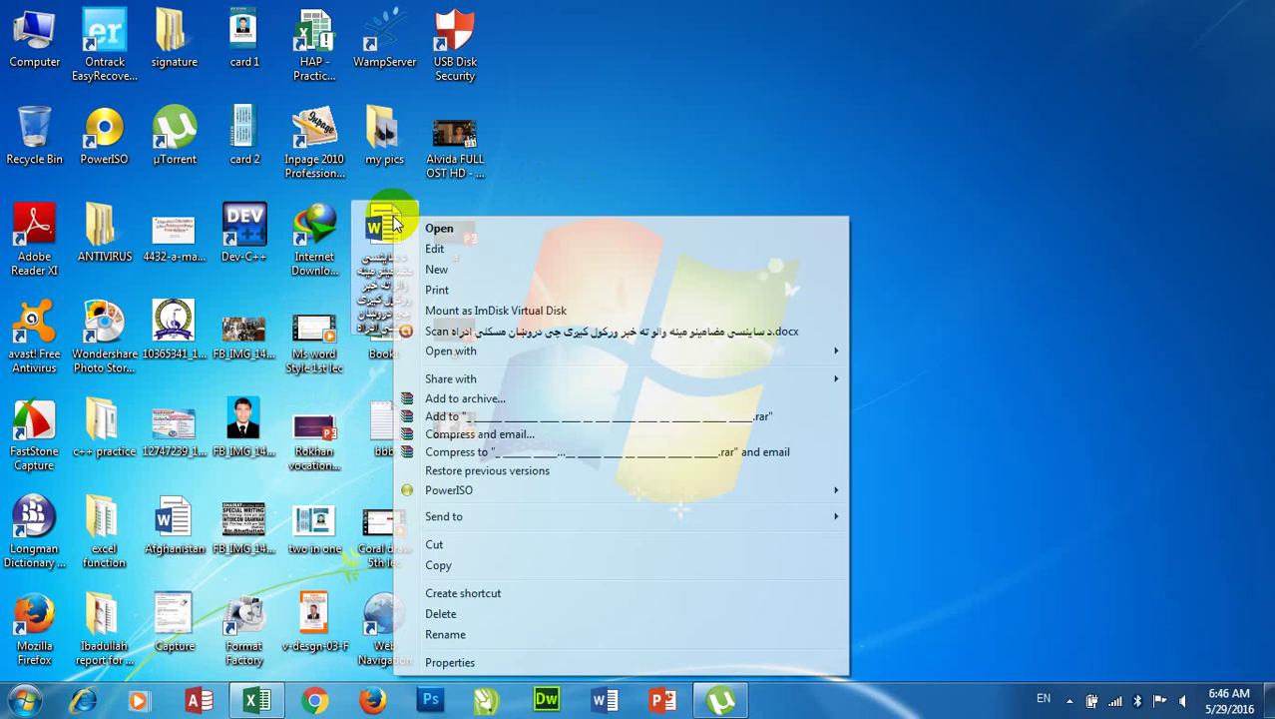
{"action": "left_click", "coordinate": [440, 662]}
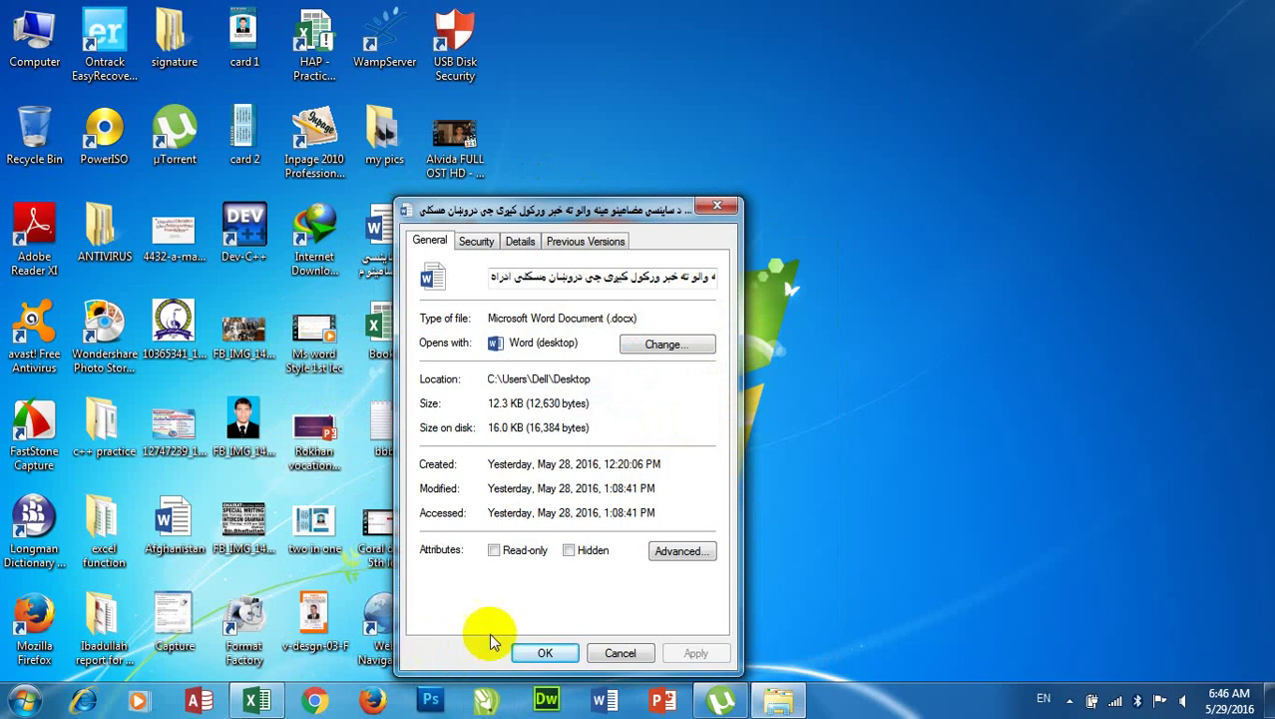
{"action": "left_click", "coordinate": [620, 654]}
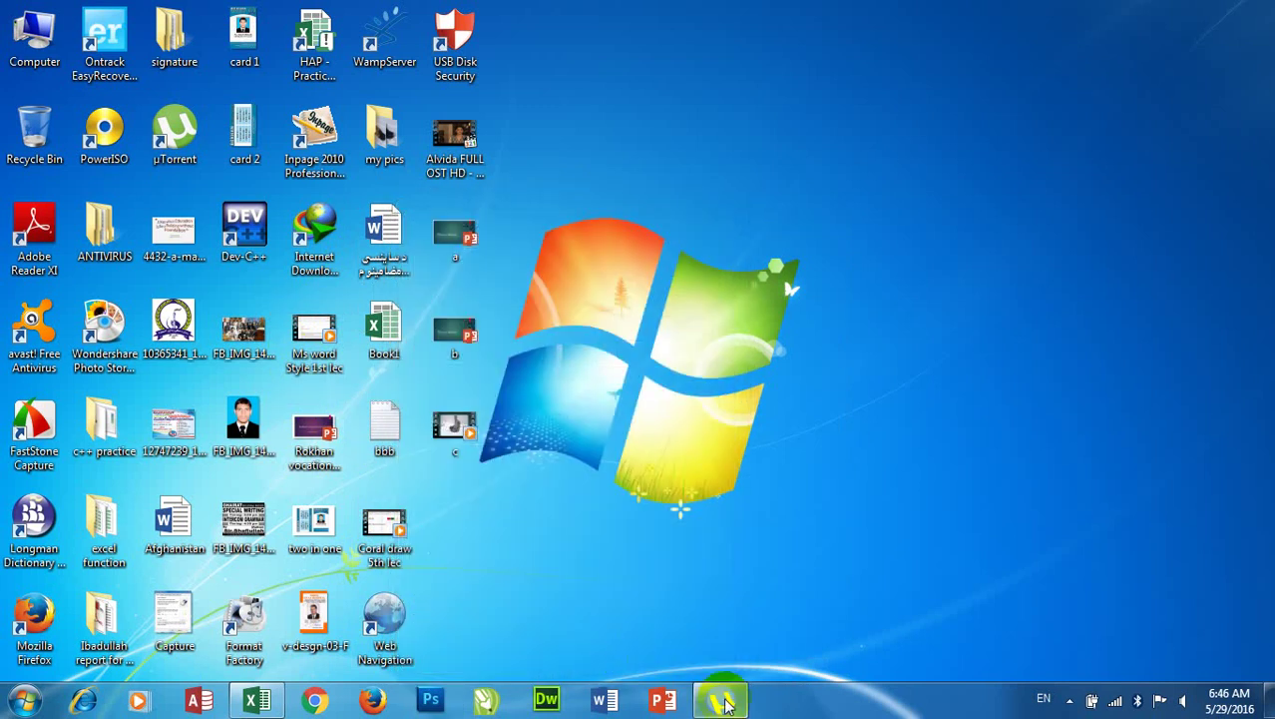
- Bring Book1 back and enter 'what is workbook' in A9, leaving row 8 blank
{"action": "left_click", "coordinate": [273, 699]}
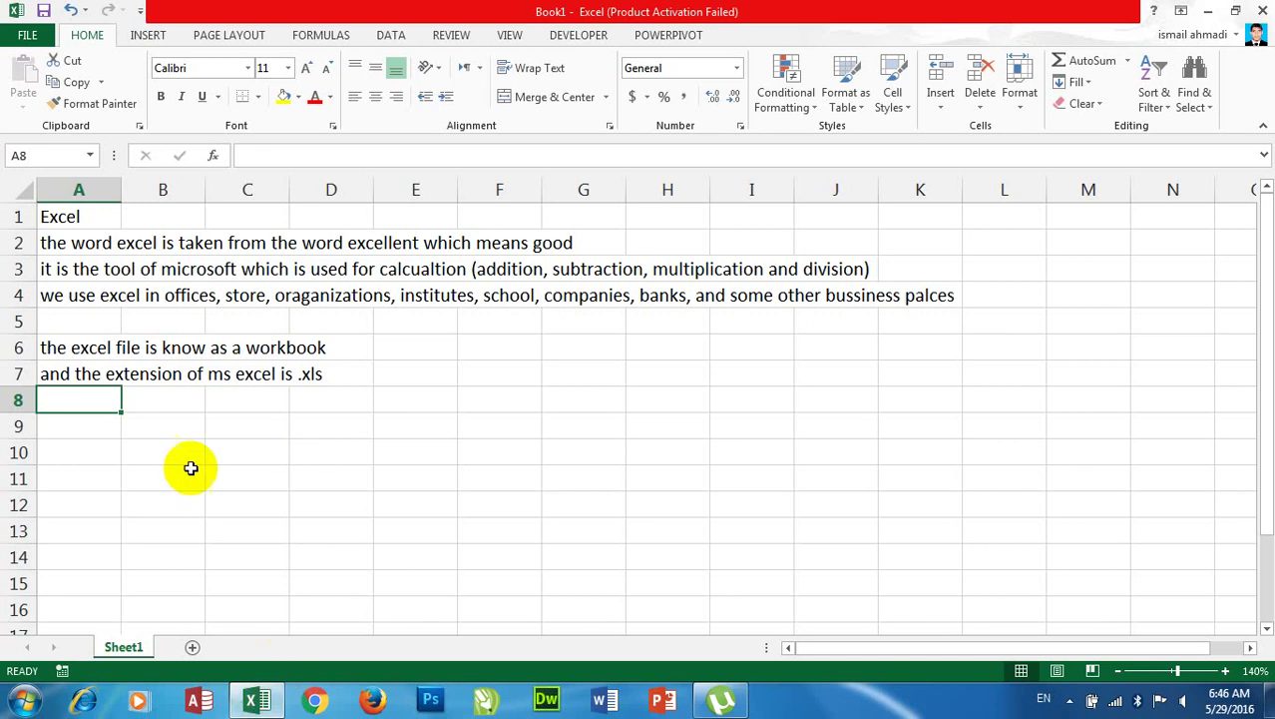
{"action": "key", "text": "Down"}
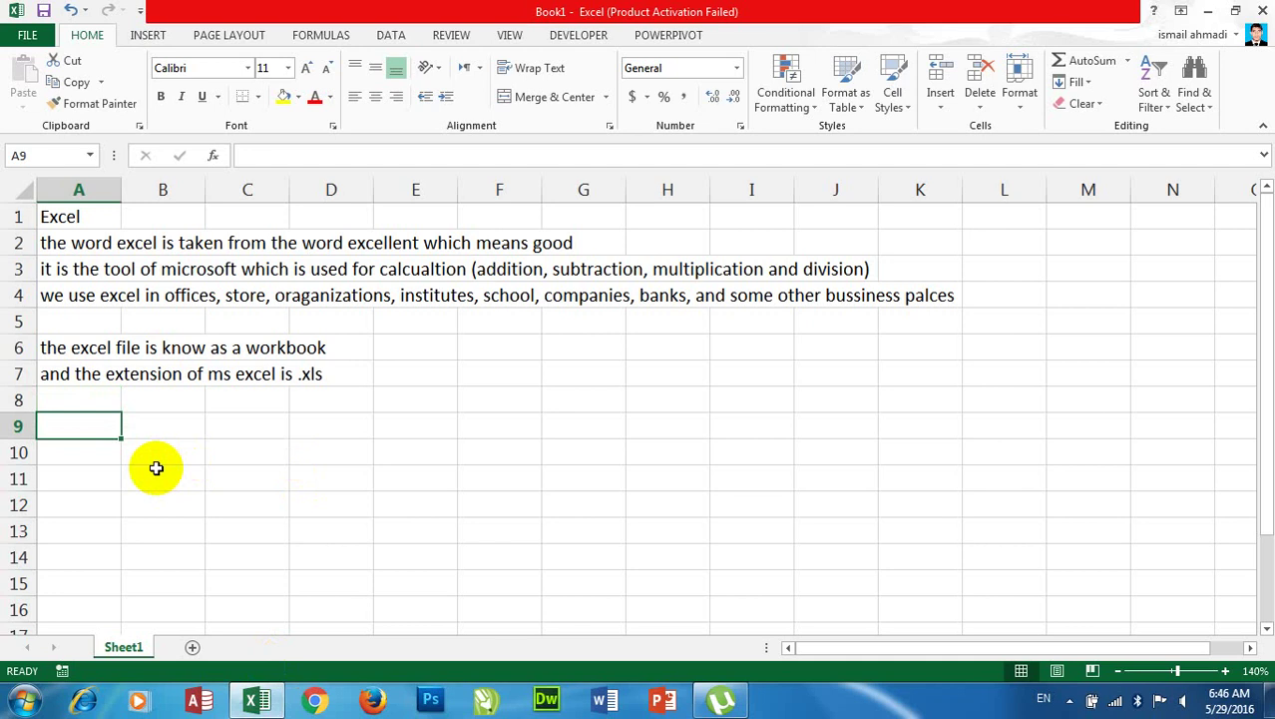
{"action": "type", "text": "wha"}
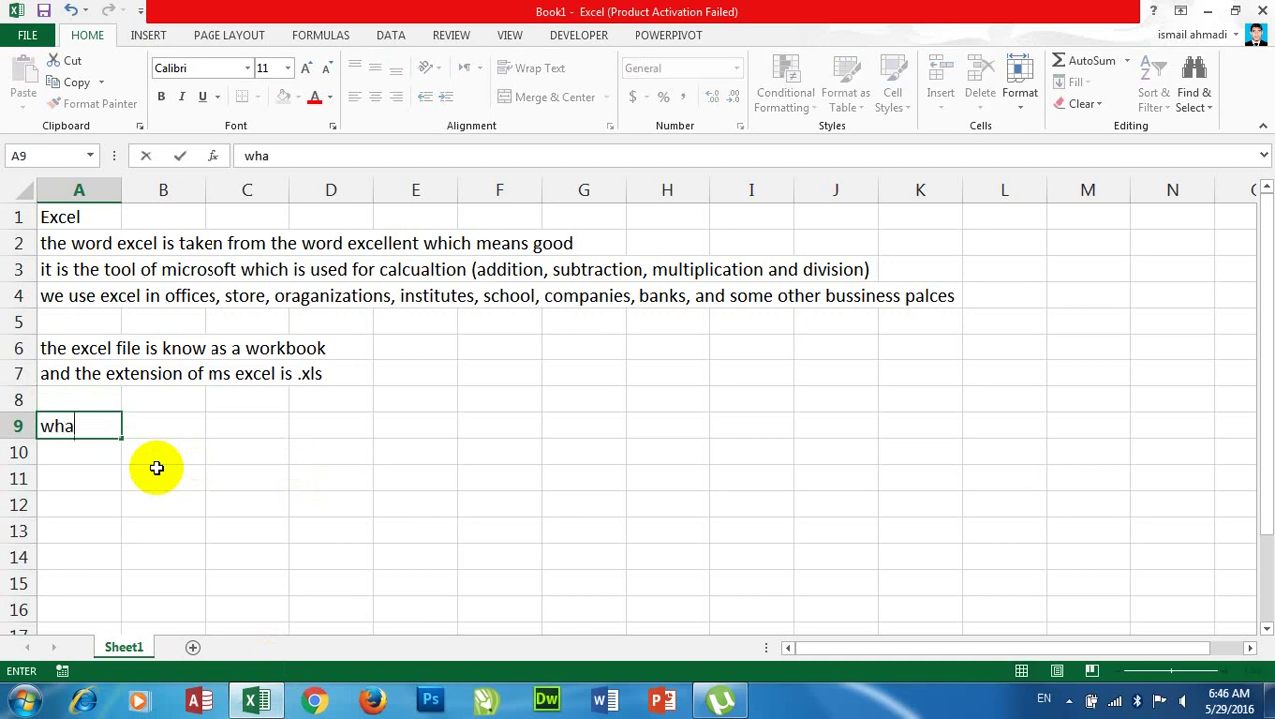
{"action": "type", "text": "t is work"}
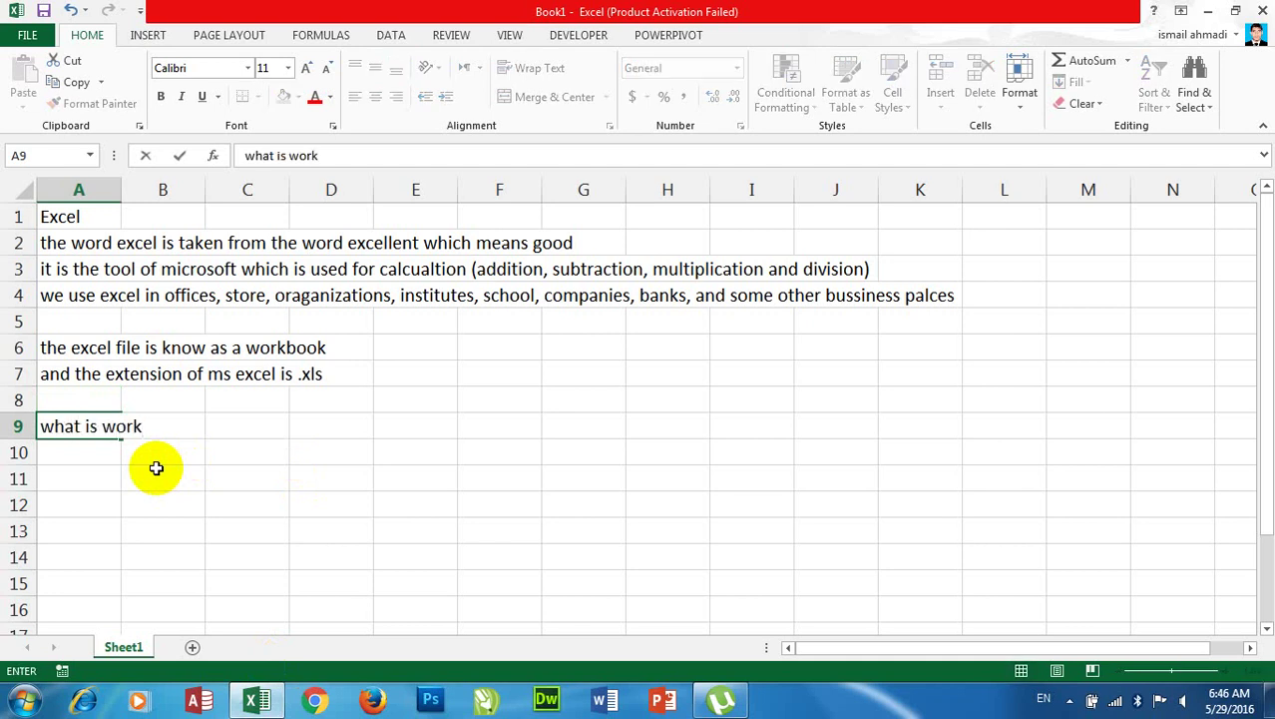
{"action": "type", "text": "book"}
{"action": "key", "text": "Return"}
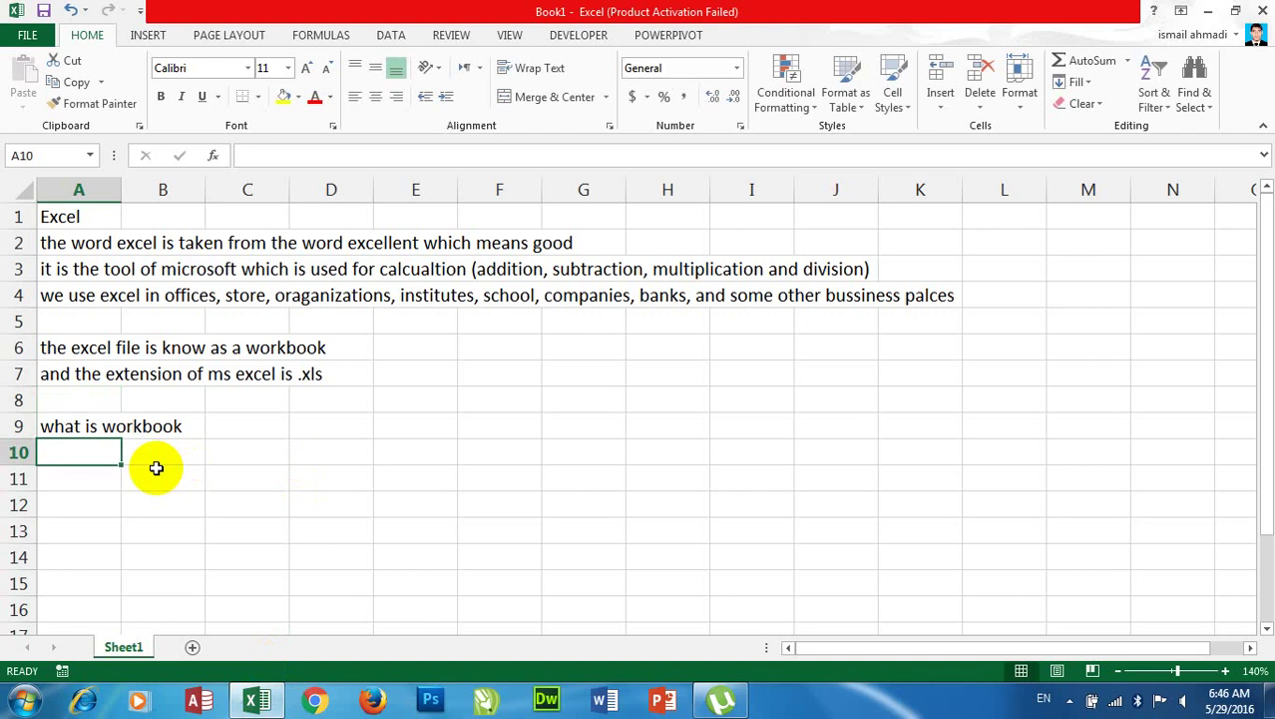
{"action": "left_click", "coordinate": [414, 502]}
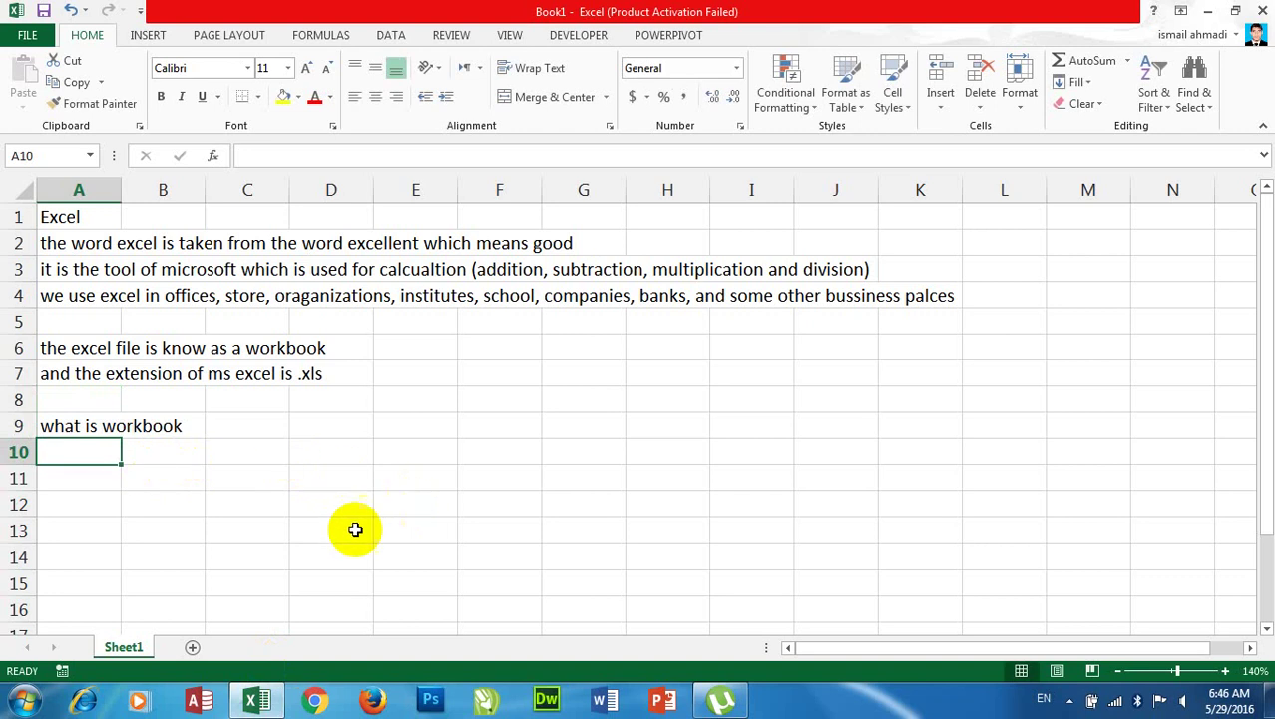
- Add three new sheets (Sheet2–Sheet4), then step back through the tabs to Sheet1
{"action": "left_click", "coordinate": [197, 650]}
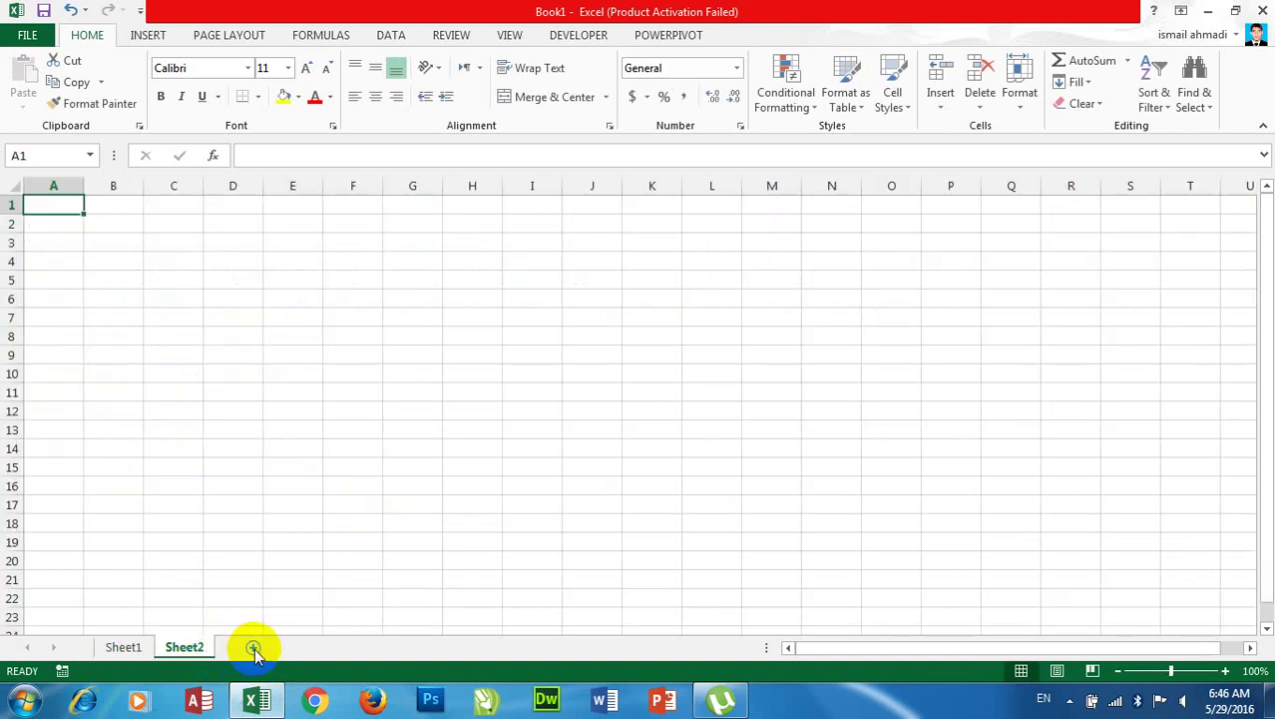
{"action": "left_click", "coordinate": [251, 650]}
{"action": "left_click", "coordinate": [310, 648]}
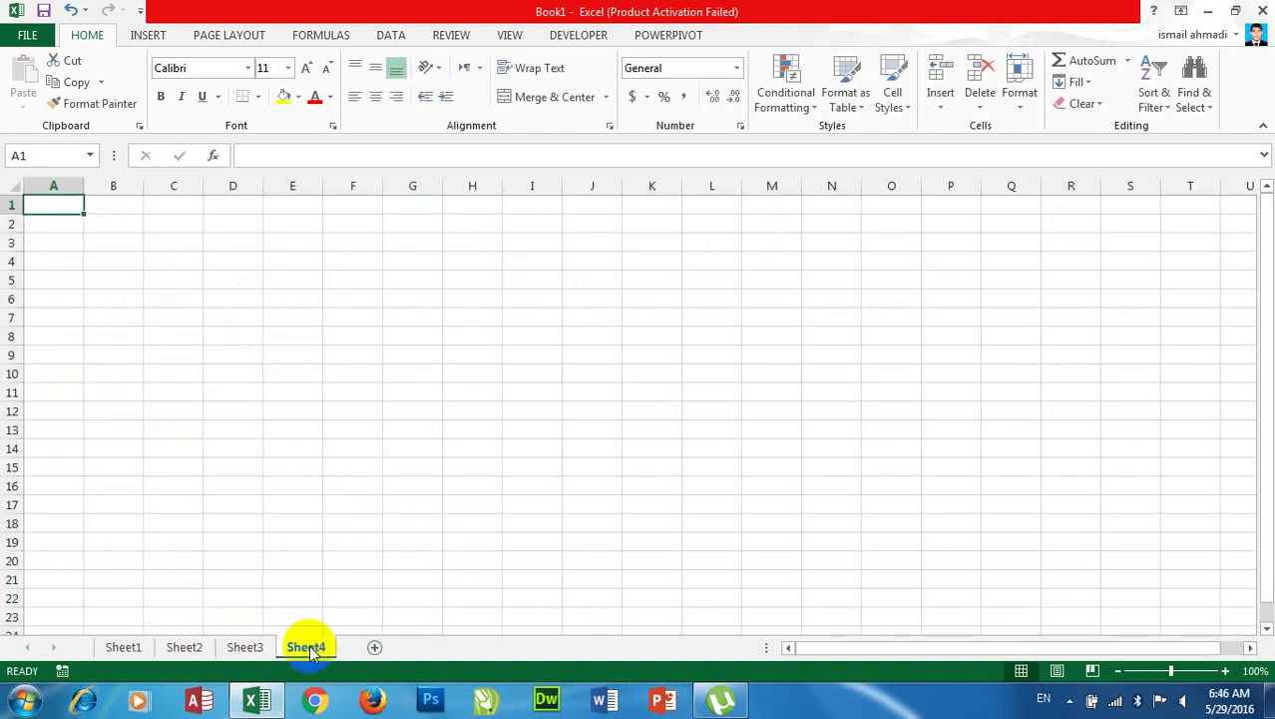
{"action": "left_click", "coordinate": [247, 647]}
{"action": "left_click", "coordinate": [199, 647]}
{"action": "left_click", "coordinate": [133, 649]}
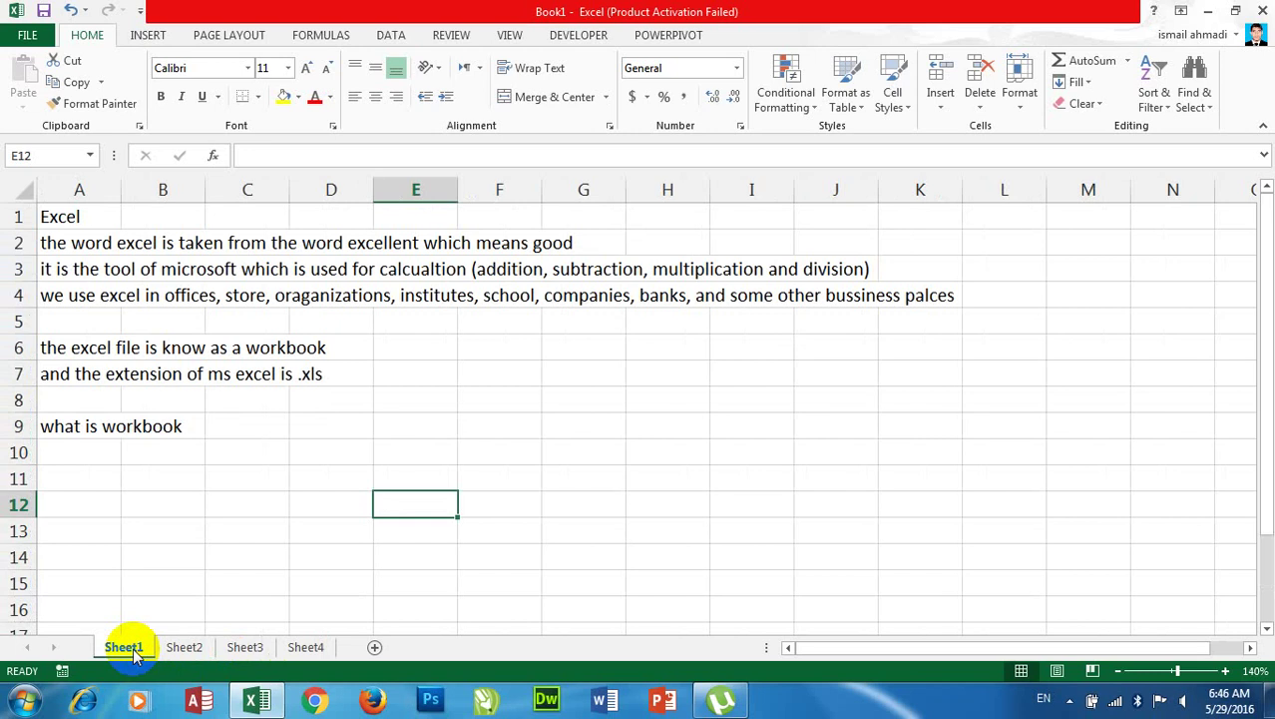
- Enter 'workbook=sheet' in A11 and 'sheet=pages' in A12
{"action": "left_click", "coordinate": [94, 478]}
{"action": "type", "text": "wor"}
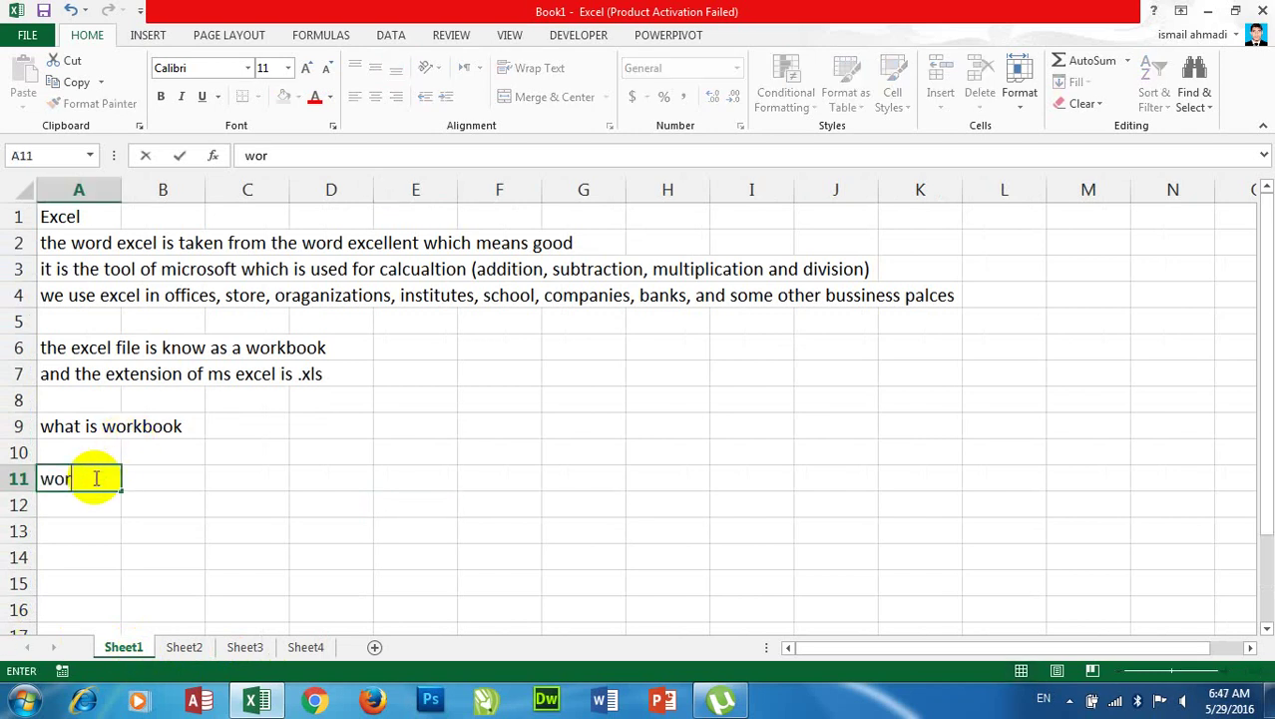
{"action": "type", "text": "kbook"}
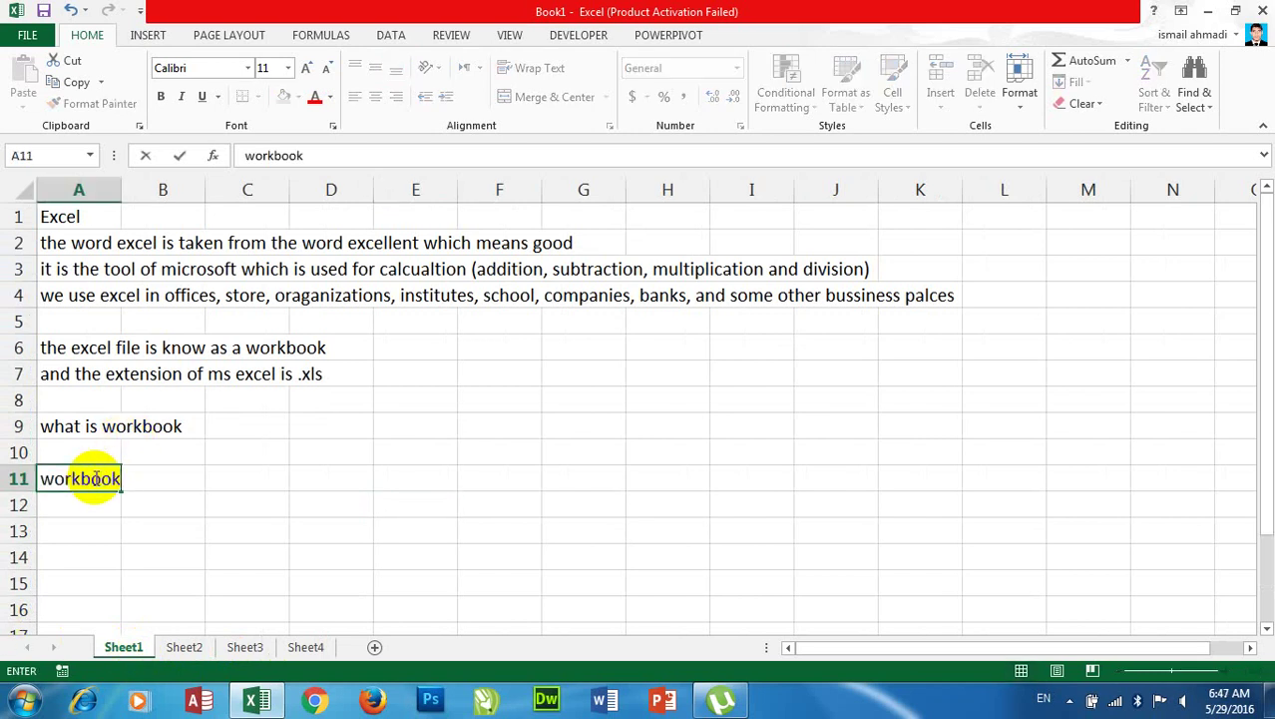
{"action": "type", "text": "=sh"}
{"action": "type", "text": "eet"}
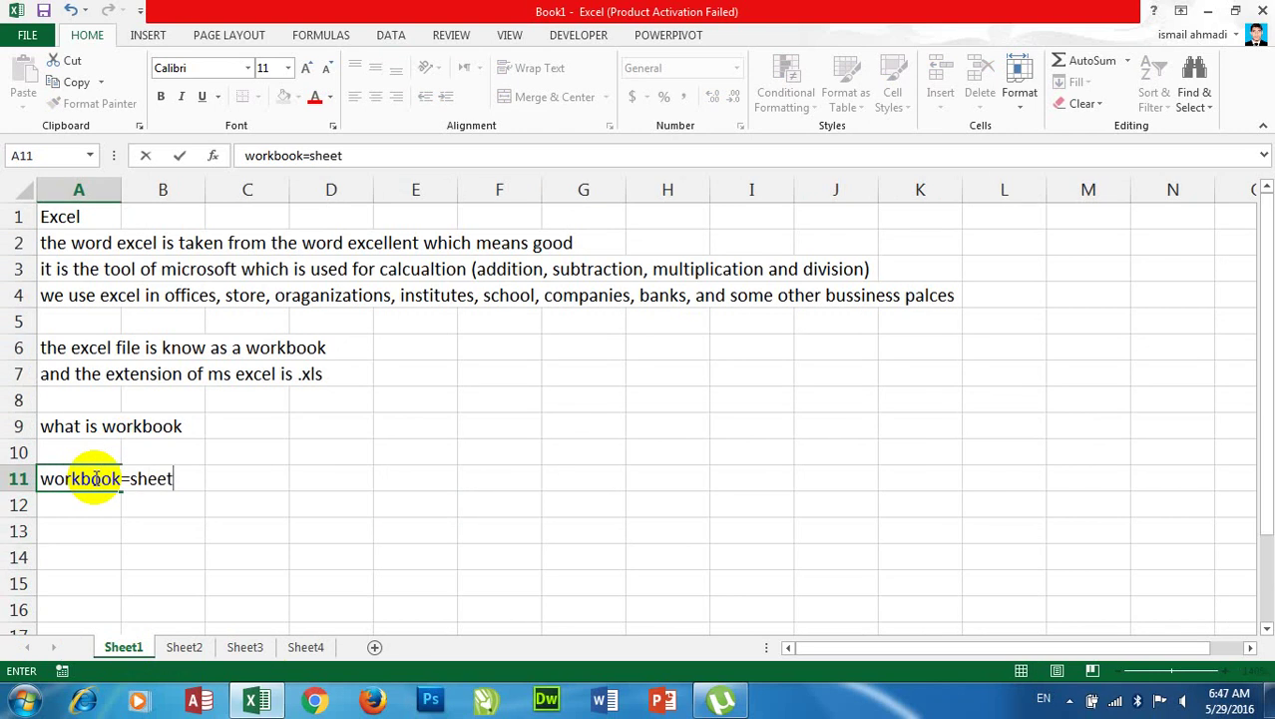
{"action": "key", "text": "Return"}
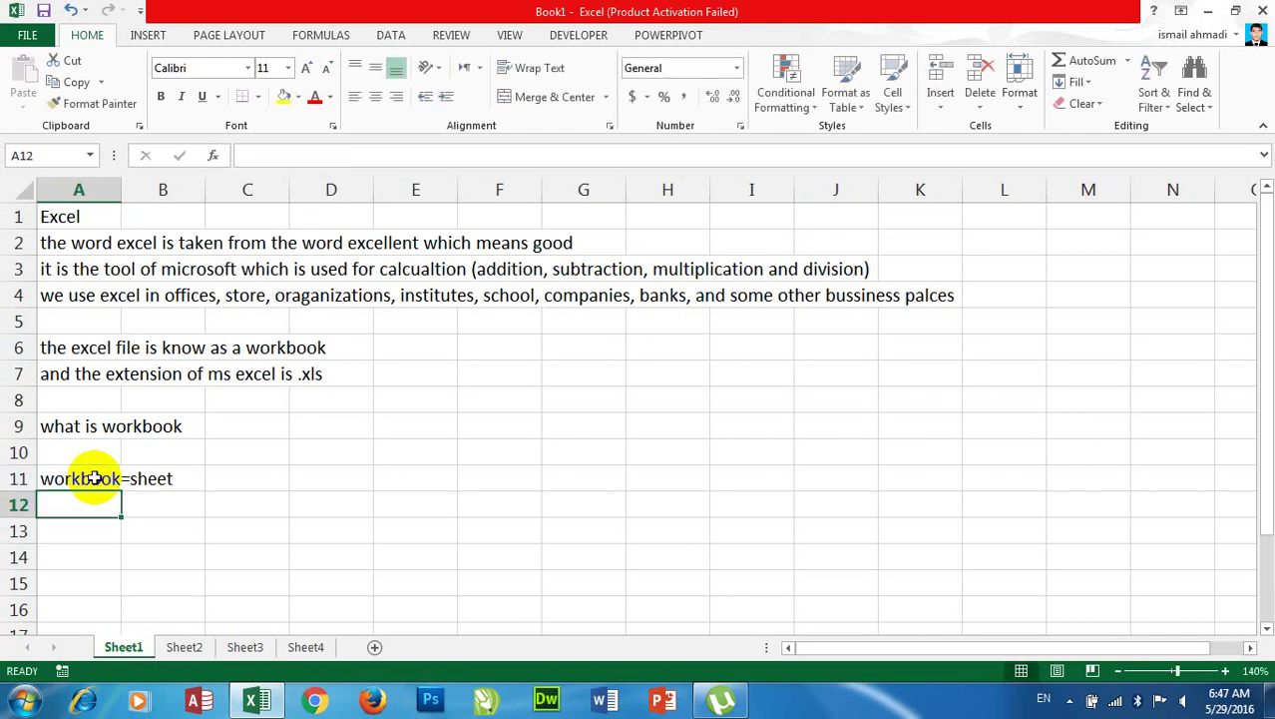
{"action": "type", "text": "sheet="}
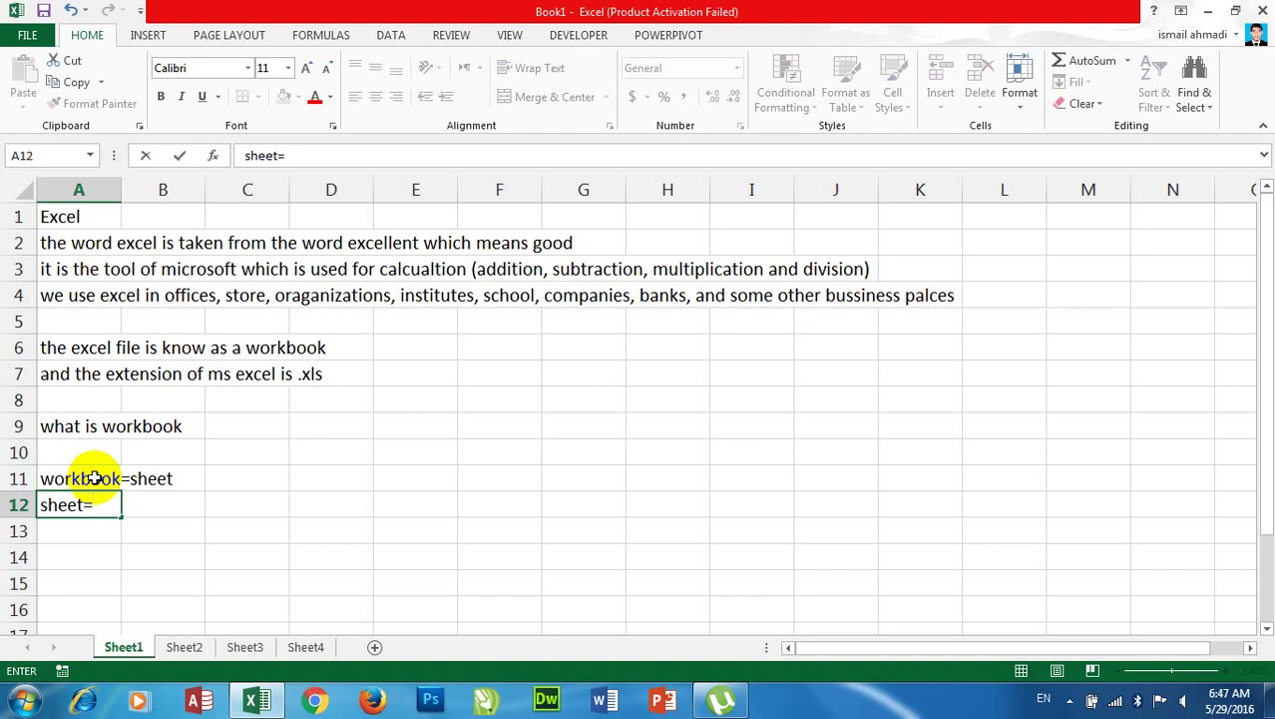
{"action": "type", "text": "pages"}
{"action": "key", "text": "ctrl+Return"}
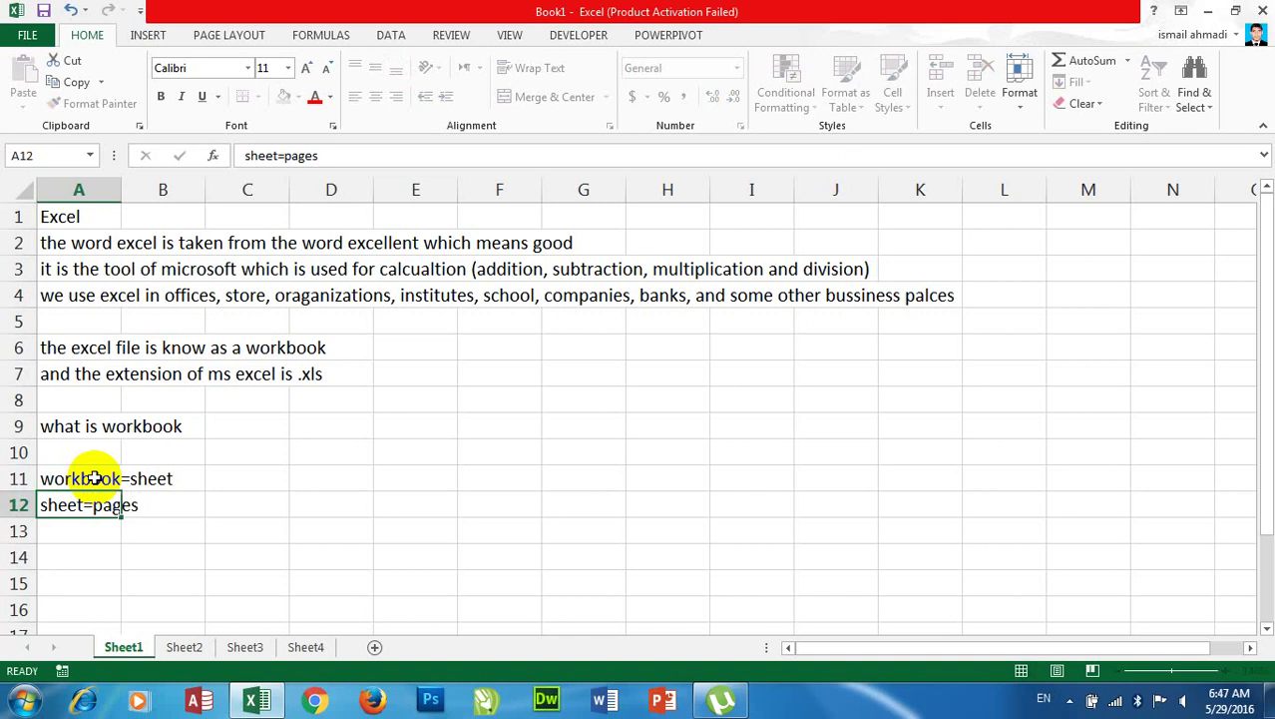
{"action": "key", "text": "Return"}
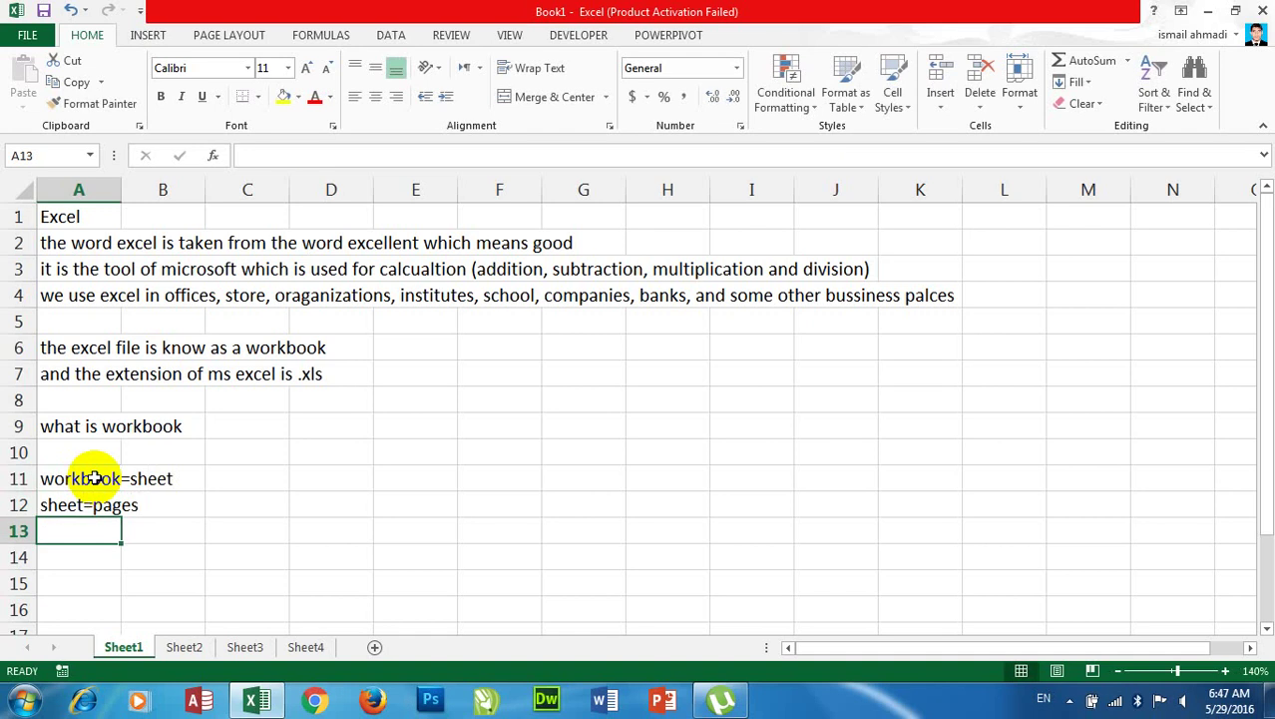
{"action": "left_click", "coordinate": [476, 439]}
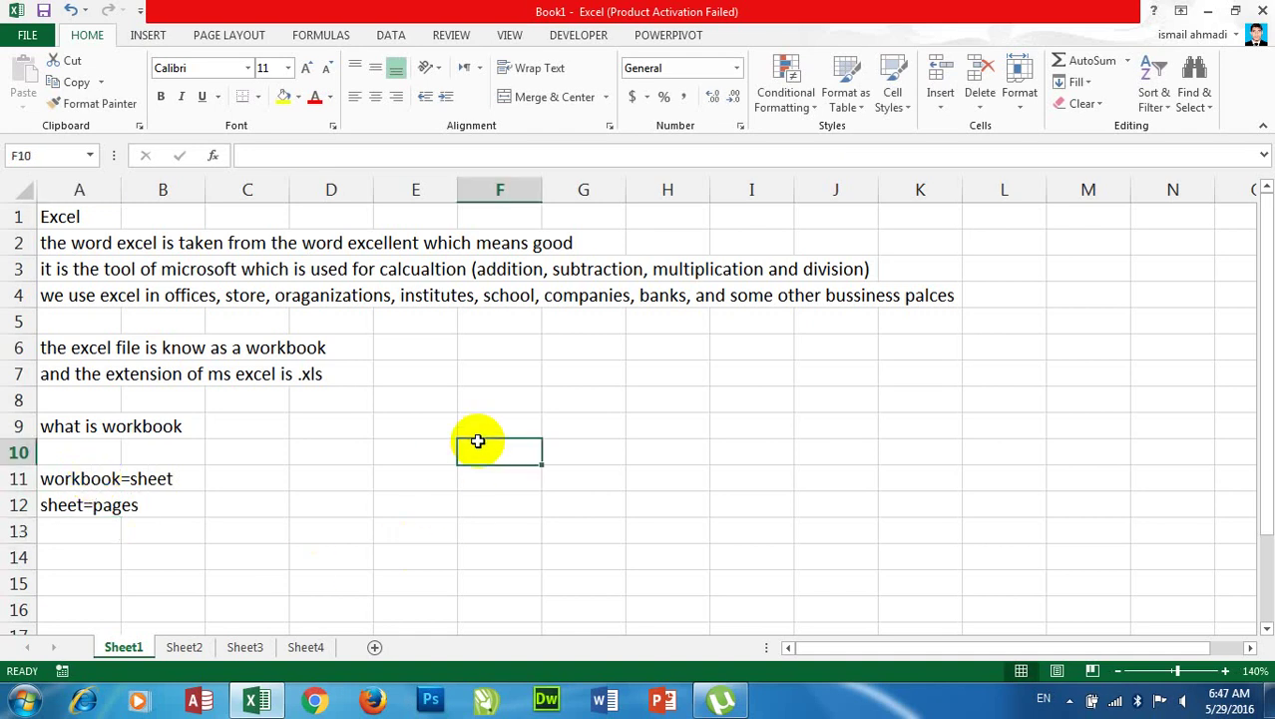
{"action": "left_click", "coordinate": [1059, 673]}
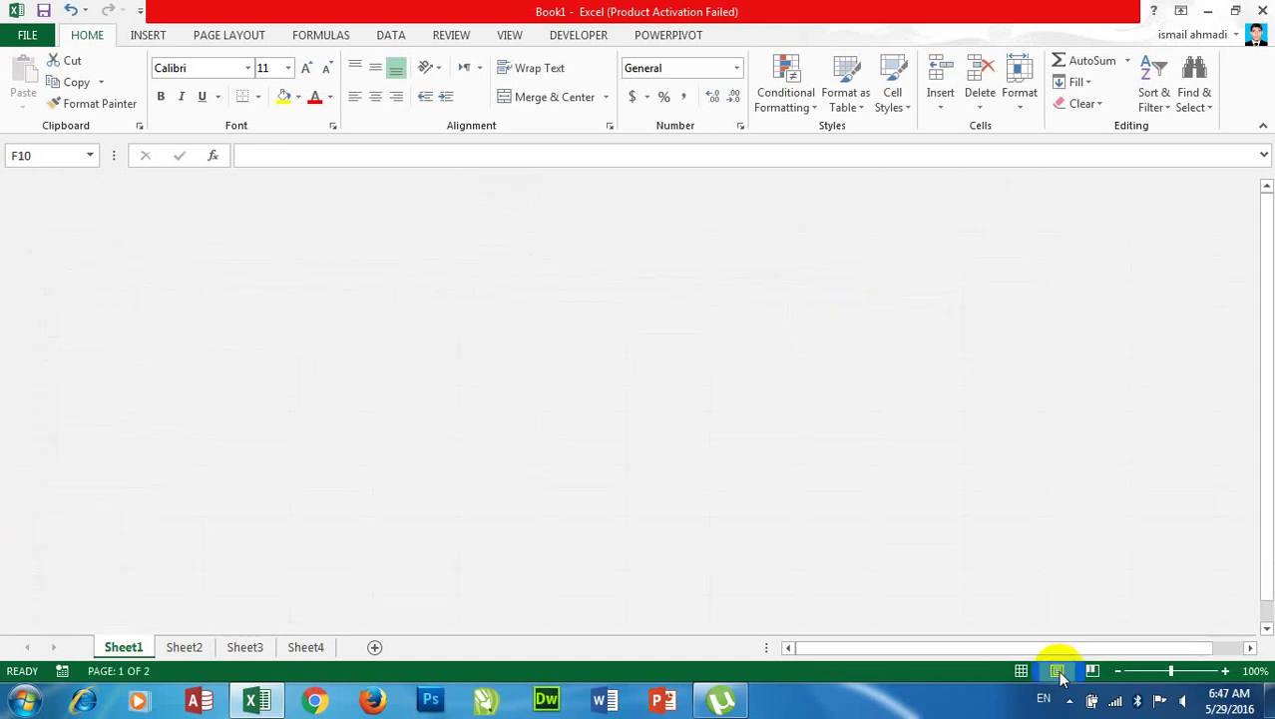
{"action": "left_click", "coordinate": [536, 403]}
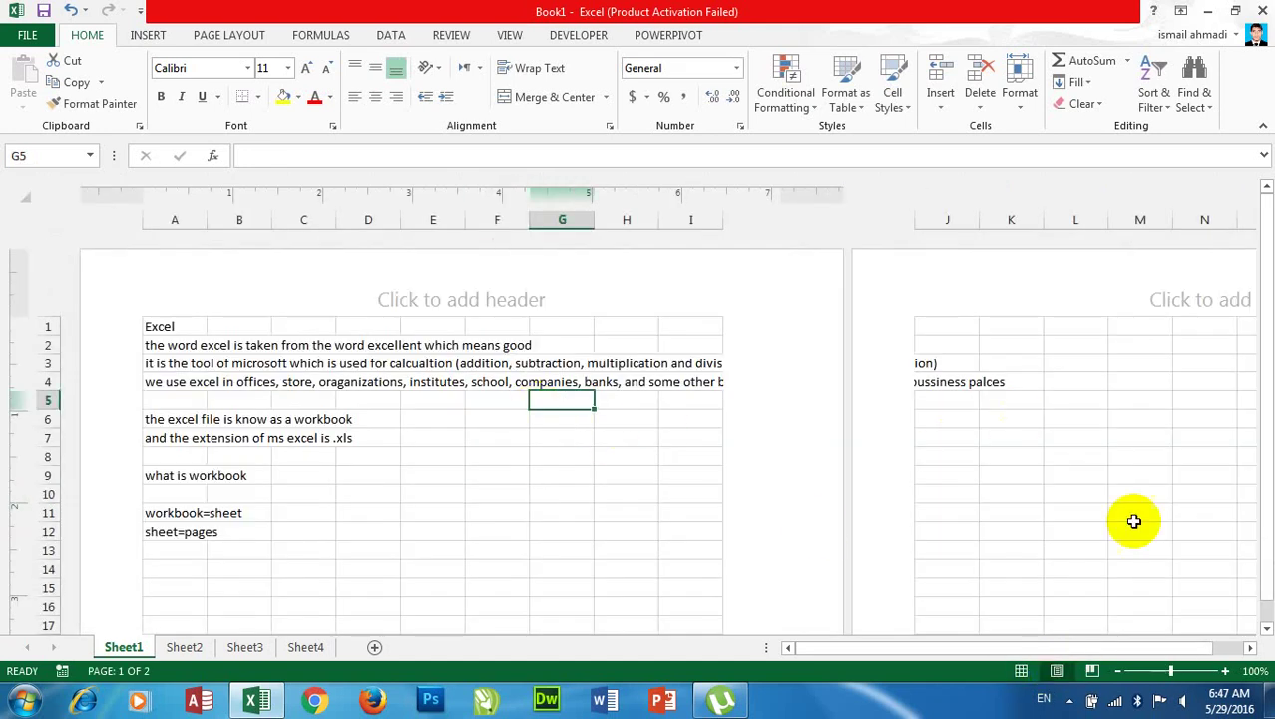
{"action": "left_click", "coordinate": [1119, 670]}
{"action": "left_click", "coordinate": [1119, 670]}
{"action": "left_click", "coordinate": [1119, 671]}
{"action": "left_click", "coordinate": [1119, 671]}
{"action": "left_click", "coordinate": [1119, 670]}
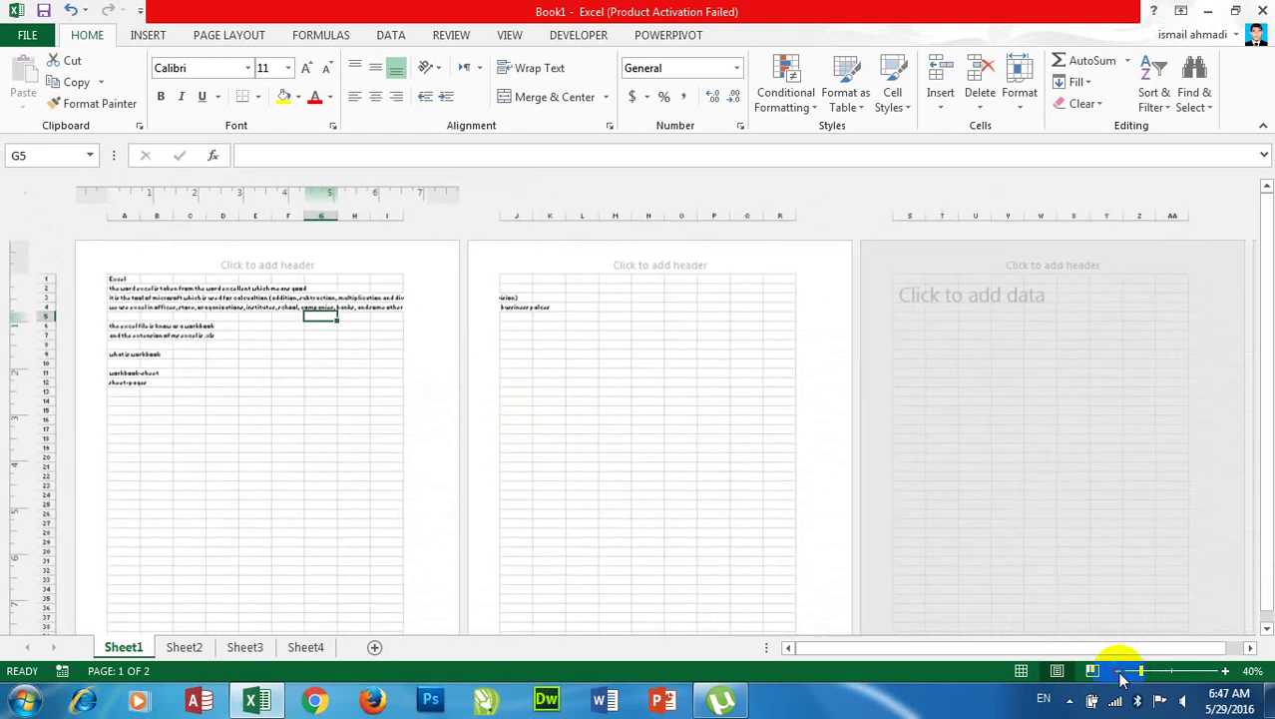
{"action": "left_click", "coordinate": [1119, 671]}
{"action": "left_click", "coordinate": [194, 351]}
{"action": "left_click", "coordinate": [554, 360]}
{"action": "left_click", "coordinate": [827, 371]}
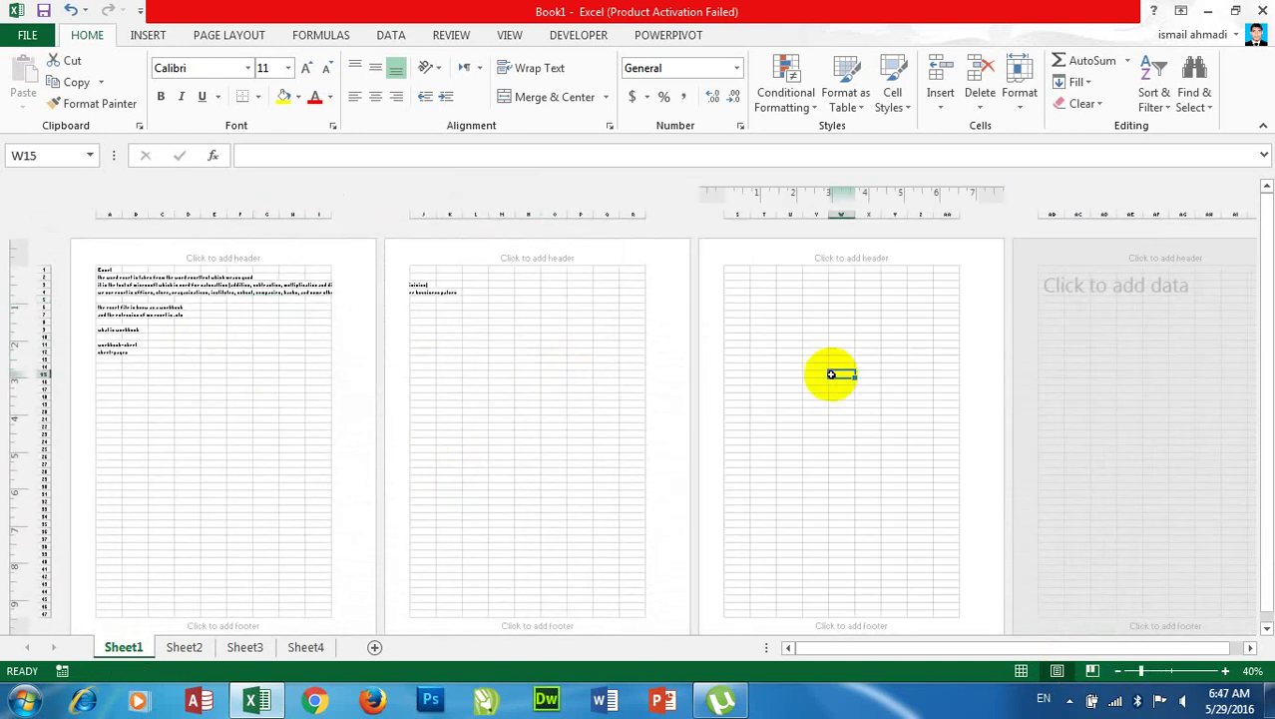
{"action": "left_click", "coordinate": [604, 379]}
{"action": "left_click", "coordinate": [253, 388]}
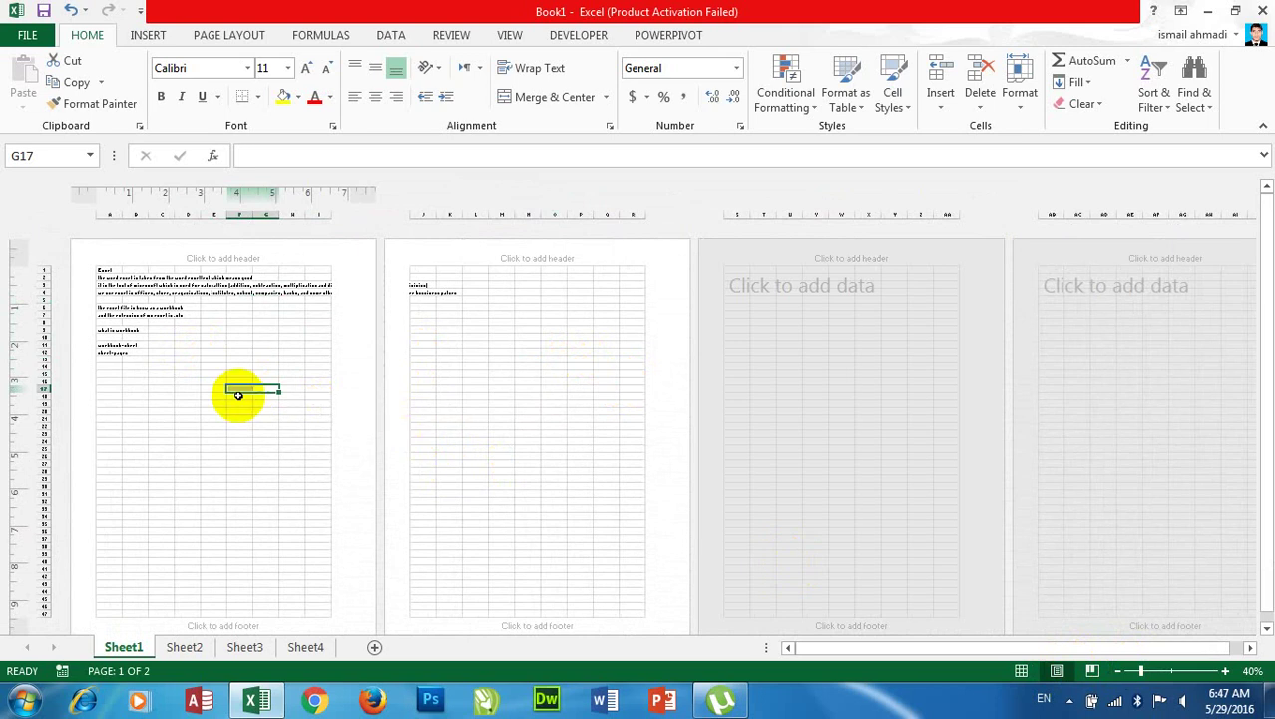
{"action": "left_click", "coordinate": [239, 396]}
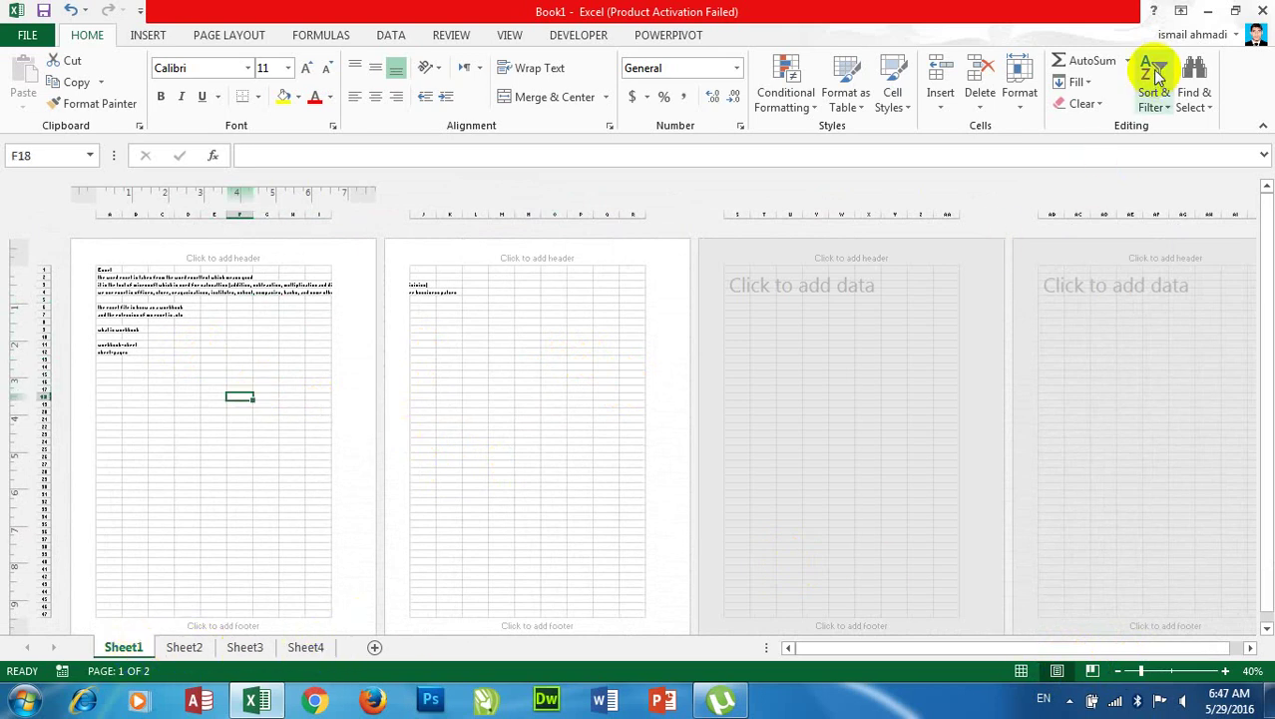
{"action": "left_click_drag", "start_coordinate": [1038, 22], "coordinate": [961, 147]}
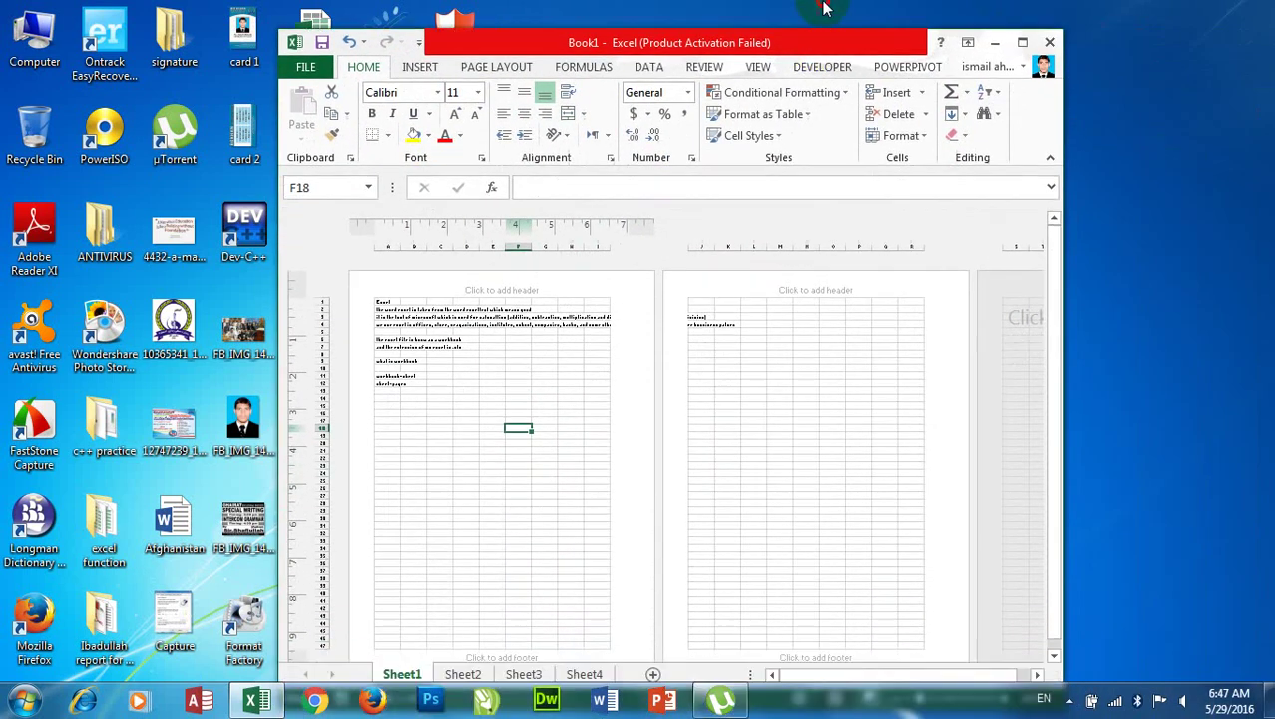
{"action": "left_click_drag", "start_coordinate": [961, 146], "coordinate": [831, 5]}
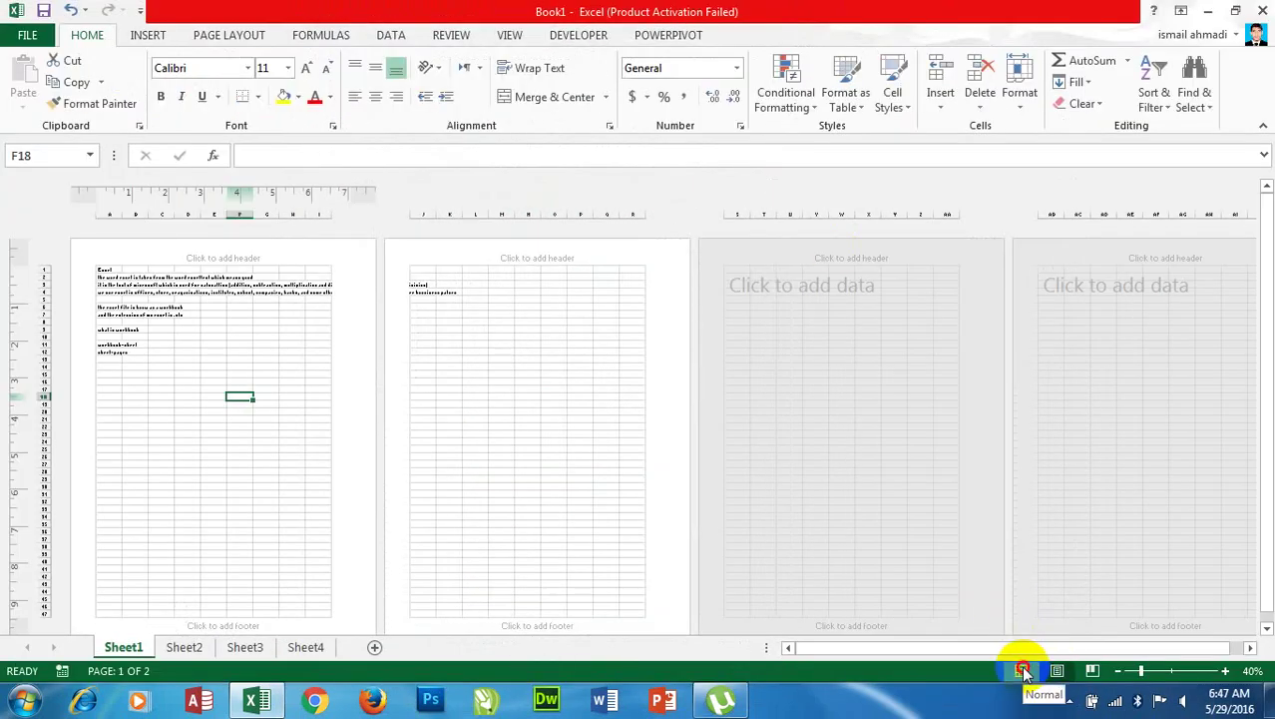
{"action": "left_click", "coordinate": [1022, 671]}
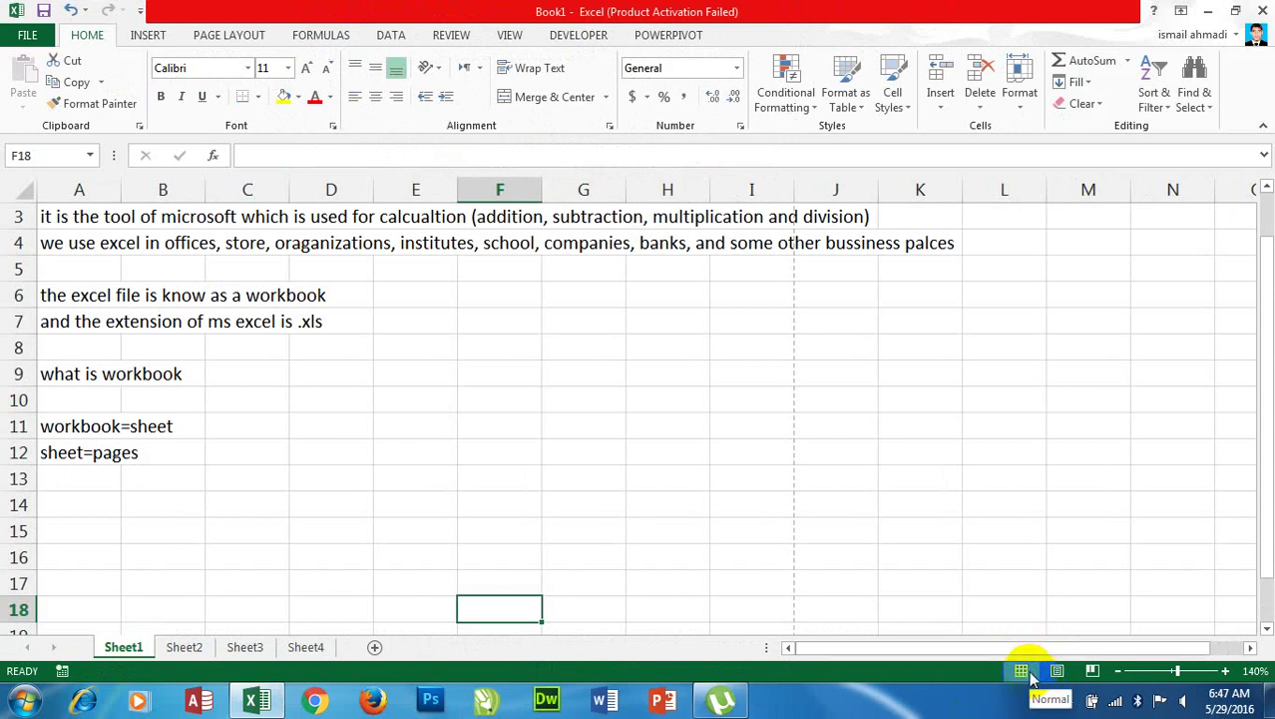
- Enter 'pages=rows+columns' in A13 and 'row+column=cells' in A14
{"action": "left_click", "coordinate": [99, 476]}
{"action": "type", "text": "j"}
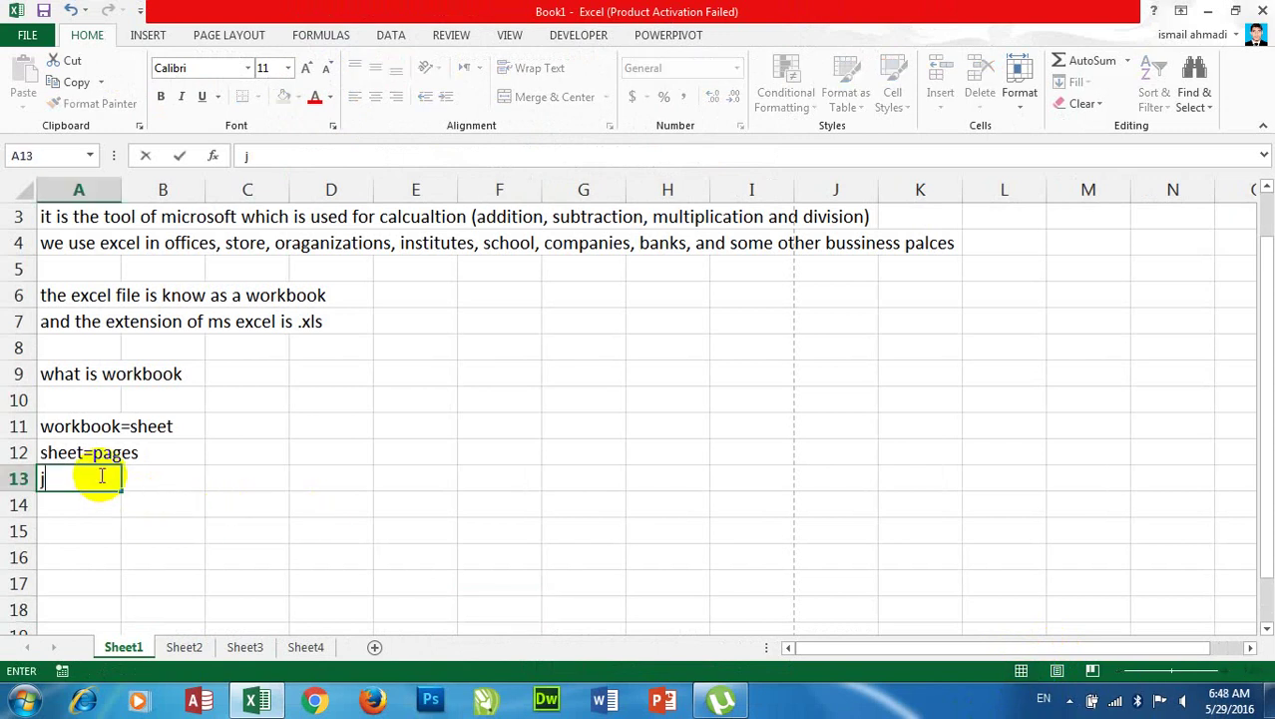
{"action": "type", "text": "pages="}
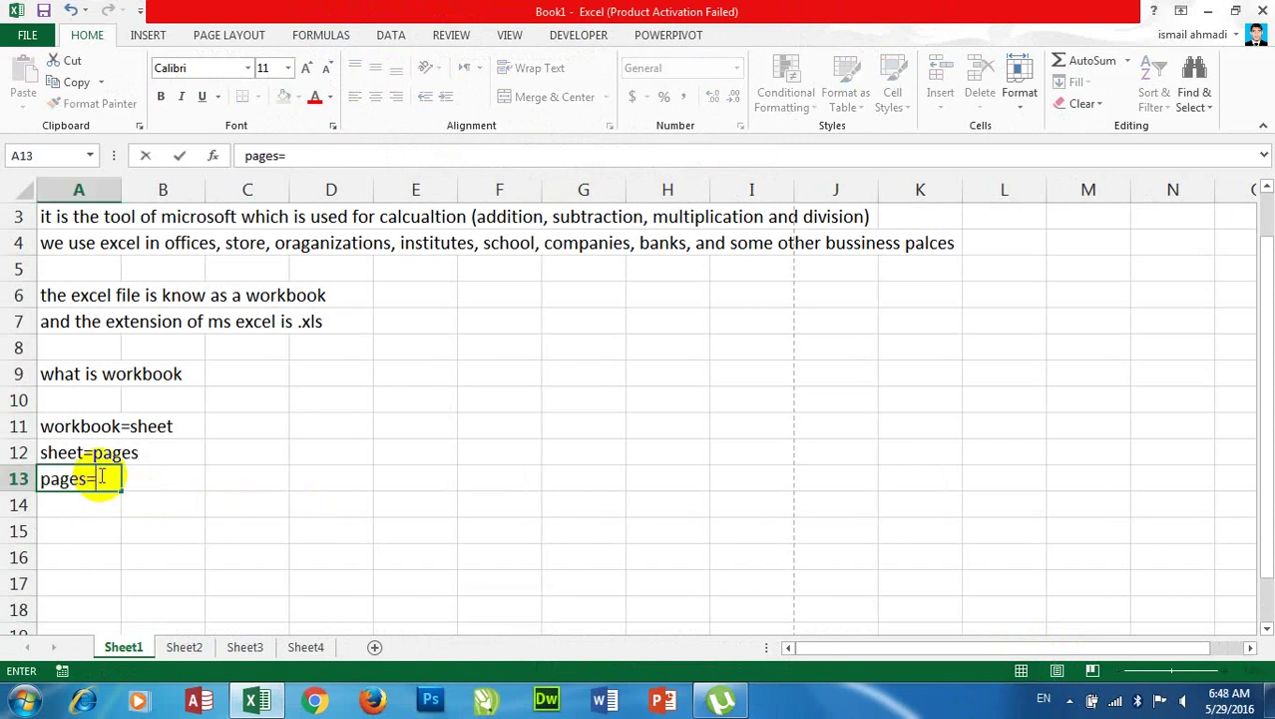
{"action": "type", "text": "ows+"}
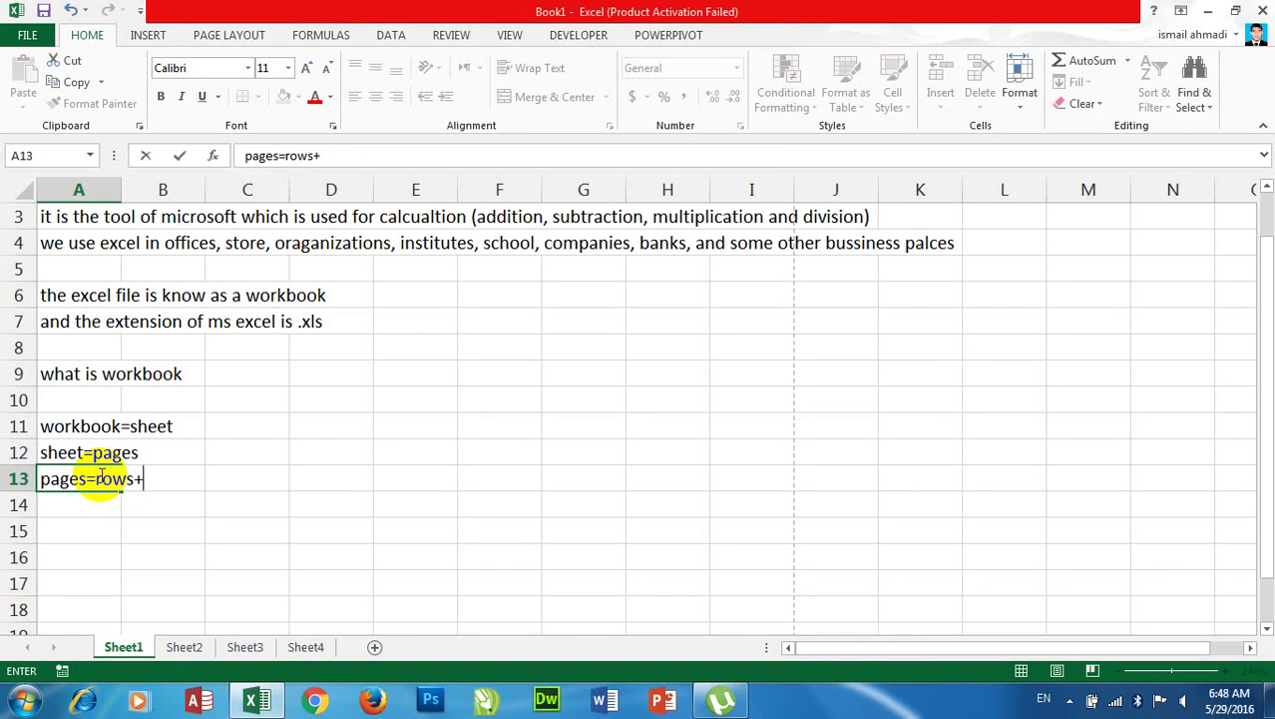
{"action": "type", "text": "clu"}
{"action": "key", "text": "BackSpace"}
{"action": "key", "text": "BackSpace"}
{"action": "type", "text": "olumn"}
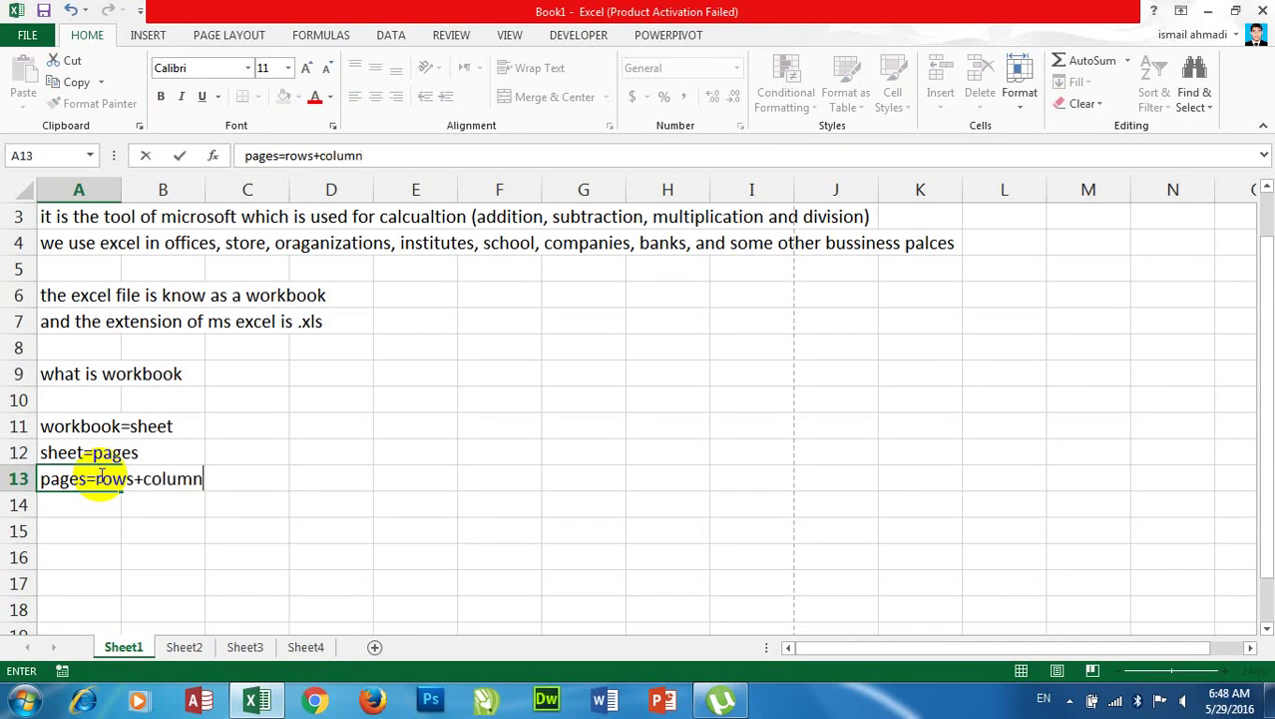
{"action": "type", "text": "s"}
{"action": "key", "text": "Return"}
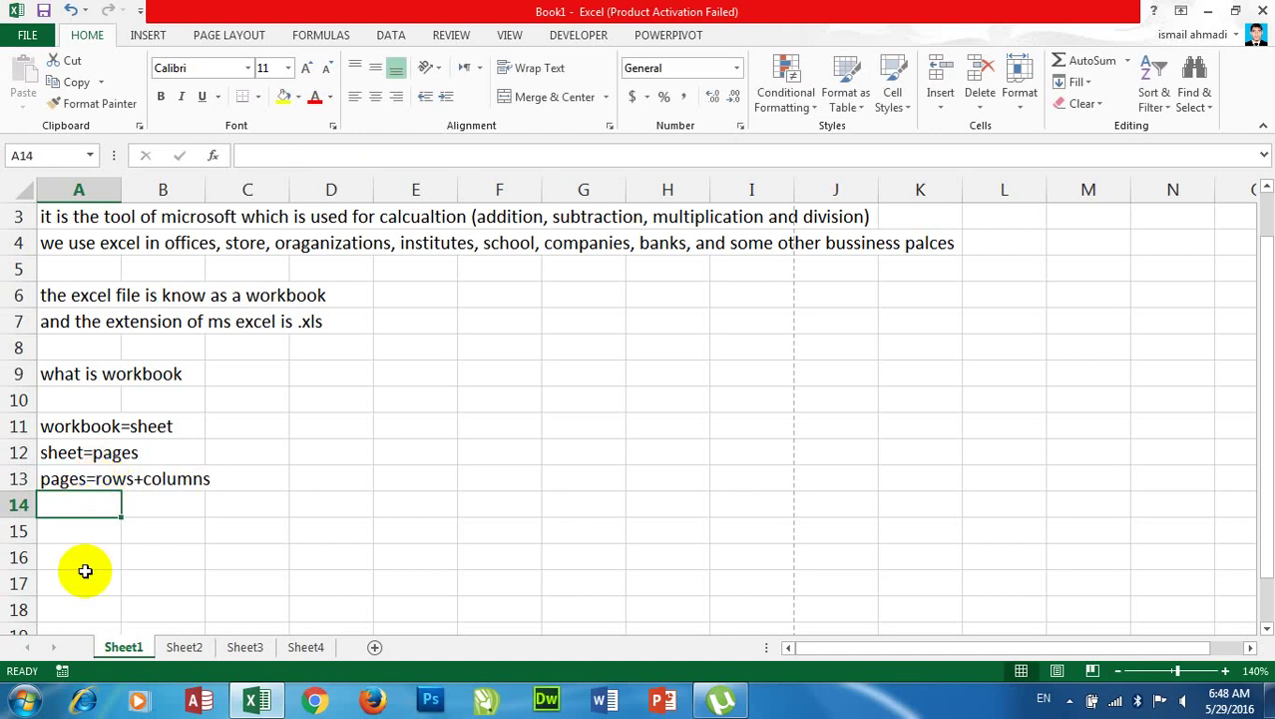
{"action": "type", "text": "row+"}
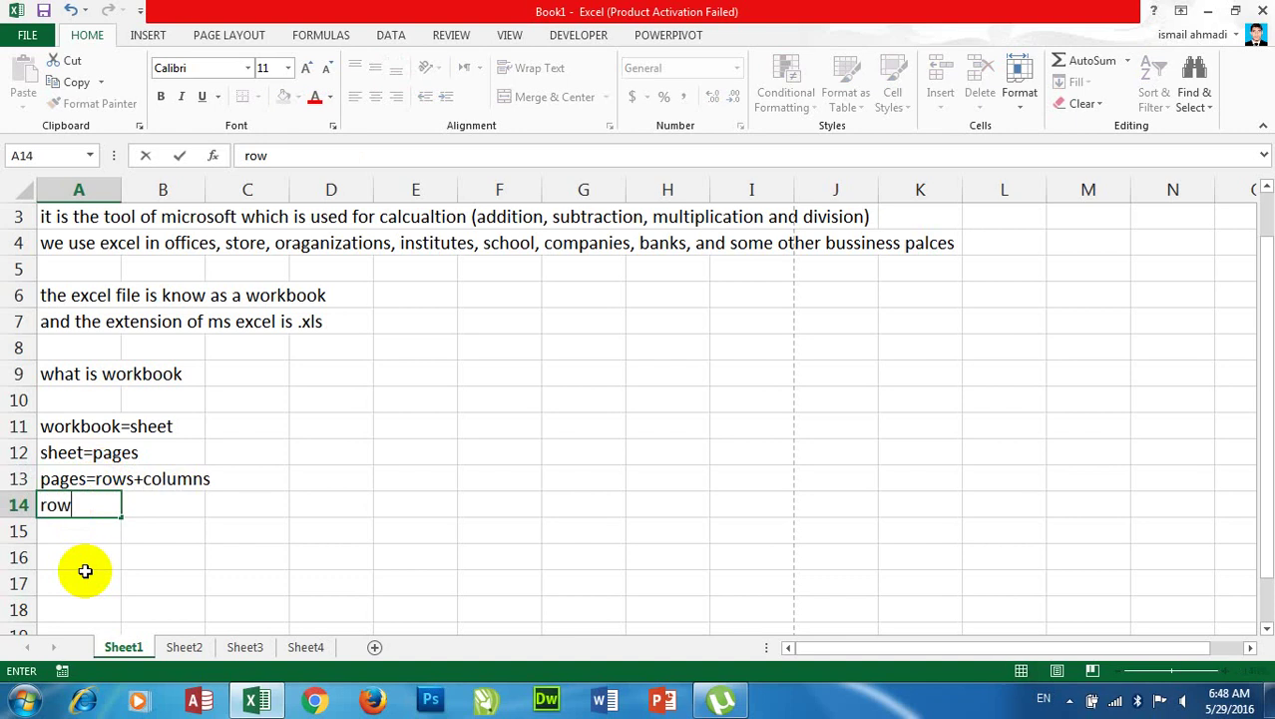
{"action": "type", "text": "col"}
{"action": "type", "text": "umn="}
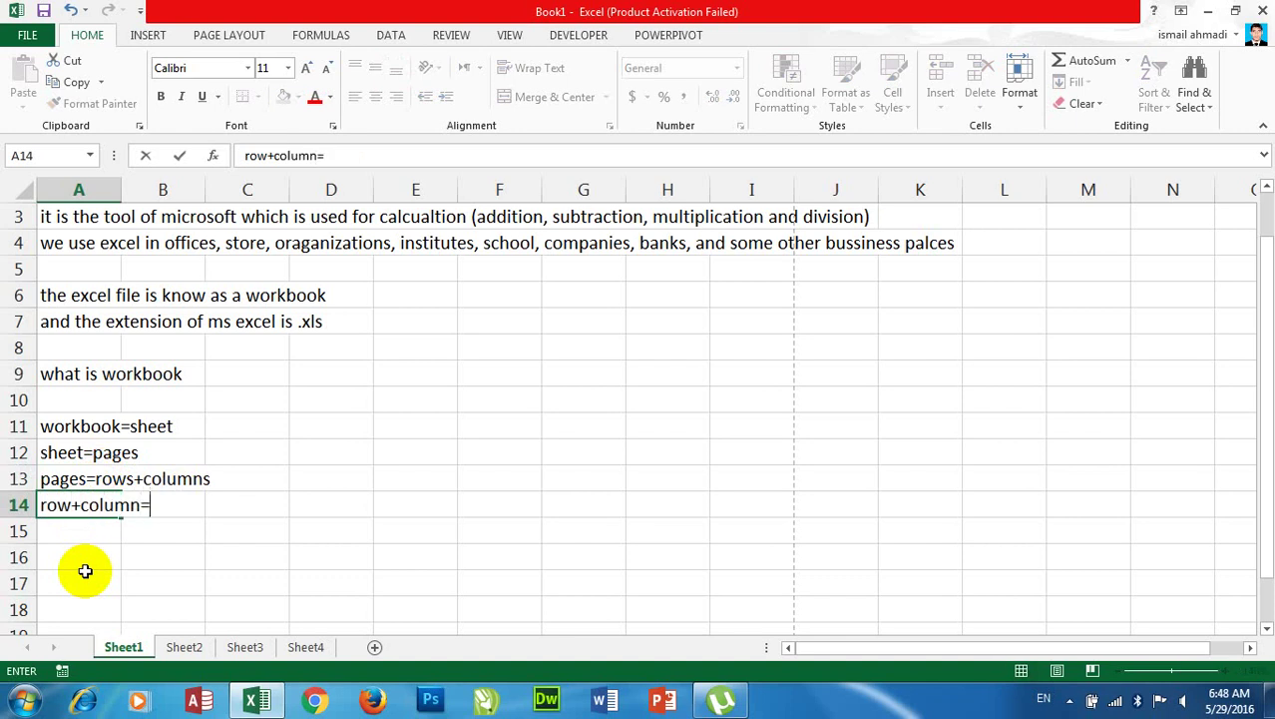
{"action": "type", "text": "cel"}
{"action": "type", "text": "ls"}
{"action": "key", "text": "Return"}
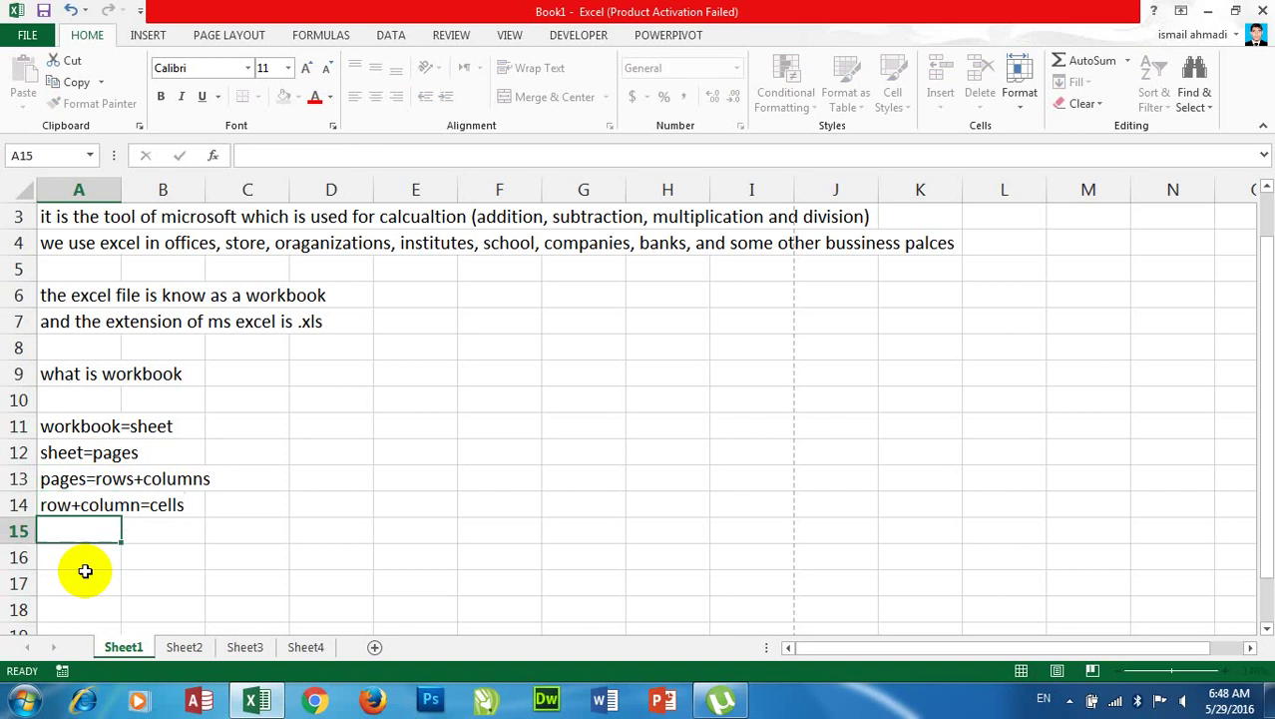
{"action": "left_click", "coordinate": [529, 427]}
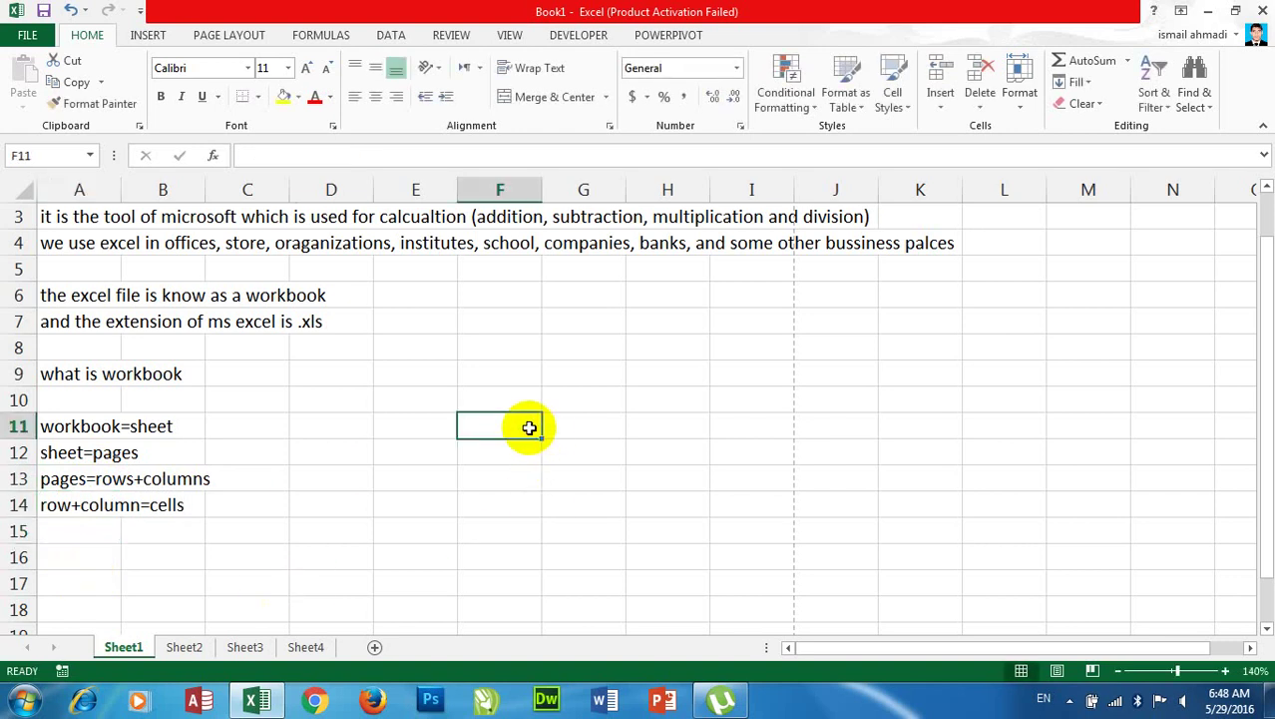
{"action": "left_click", "coordinate": [15, 269]}
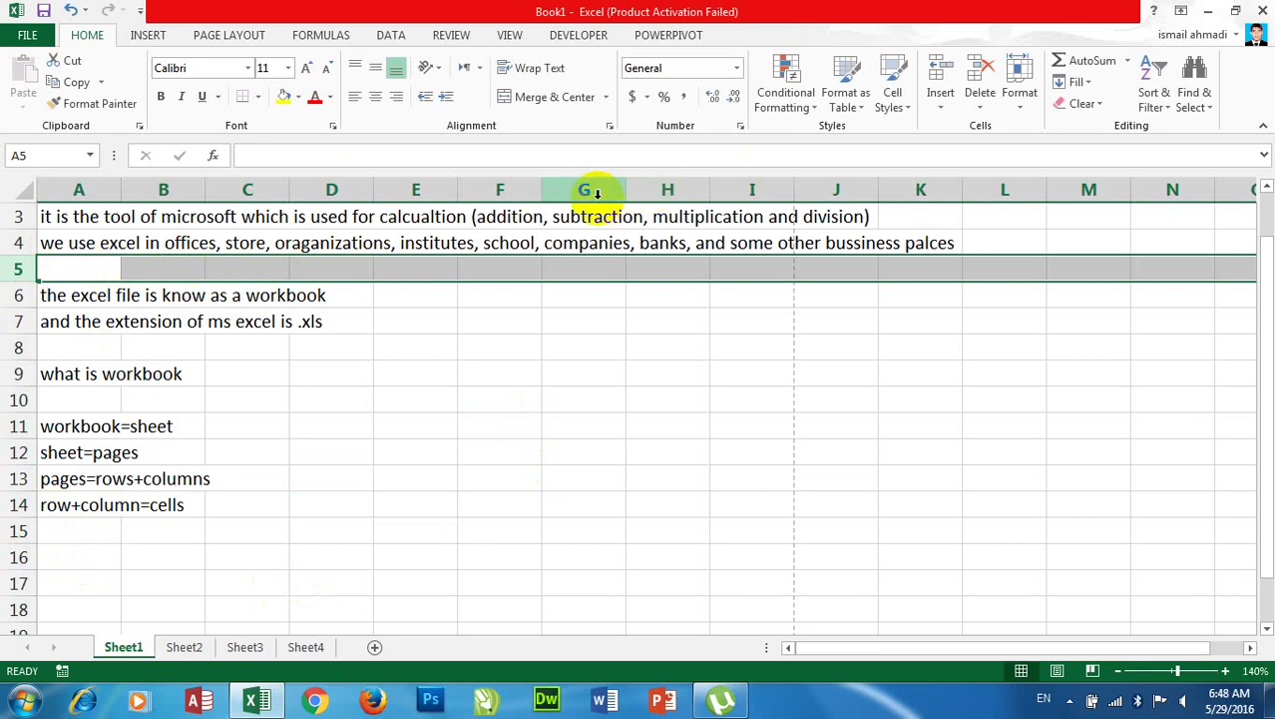
{"action": "left_click_drag", "start_coordinate": [506, 190], "coordinate": [779, 148]}
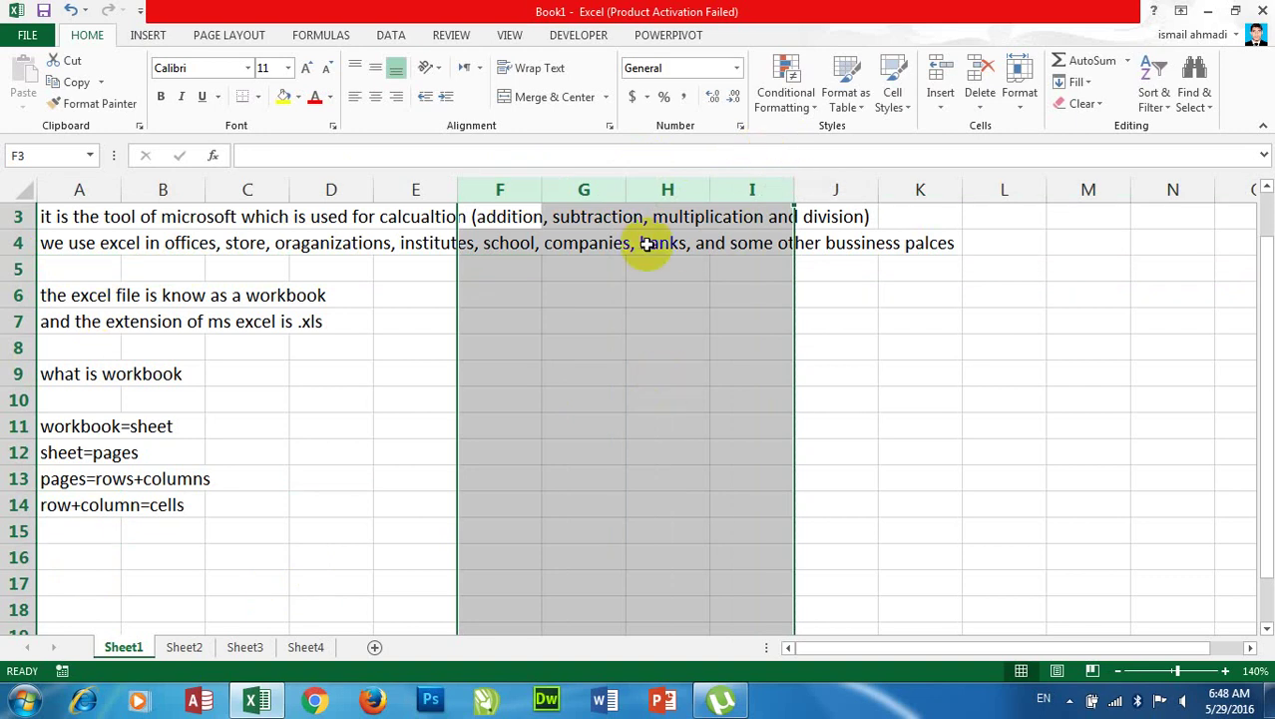
{"action": "left_click", "coordinate": [593, 192]}
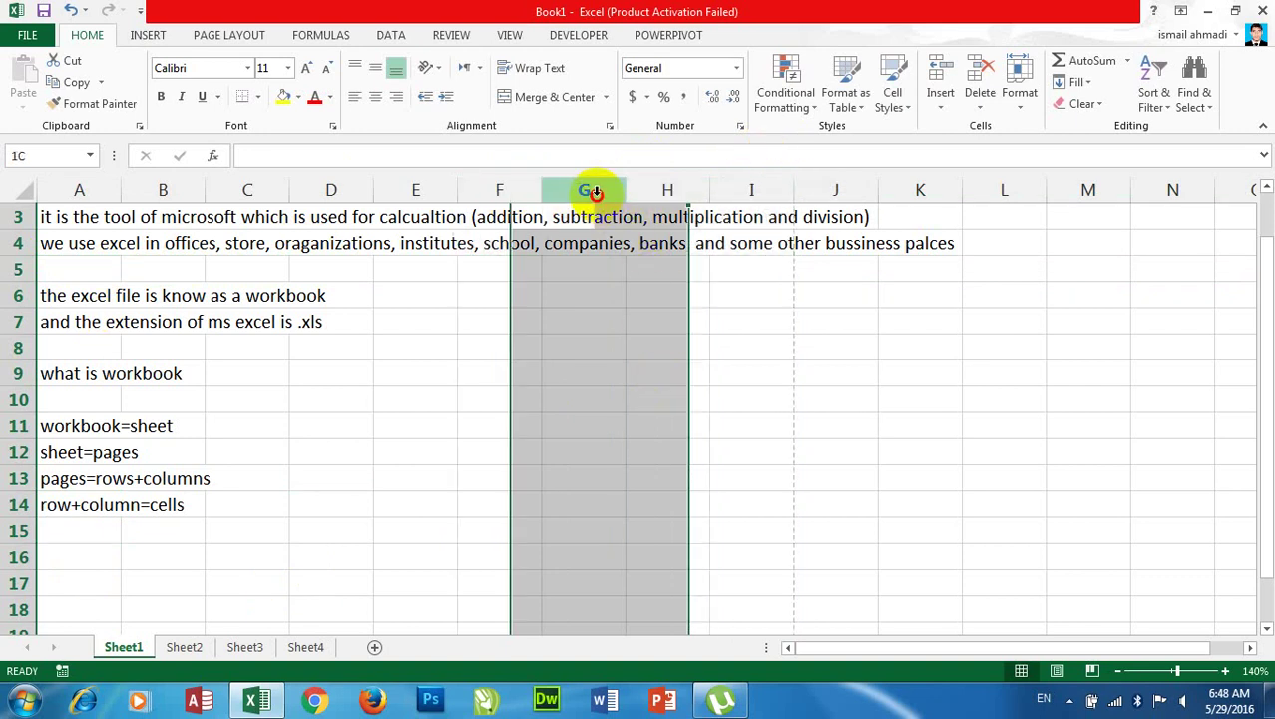
{"action": "left_click", "coordinate": [454, 365]}
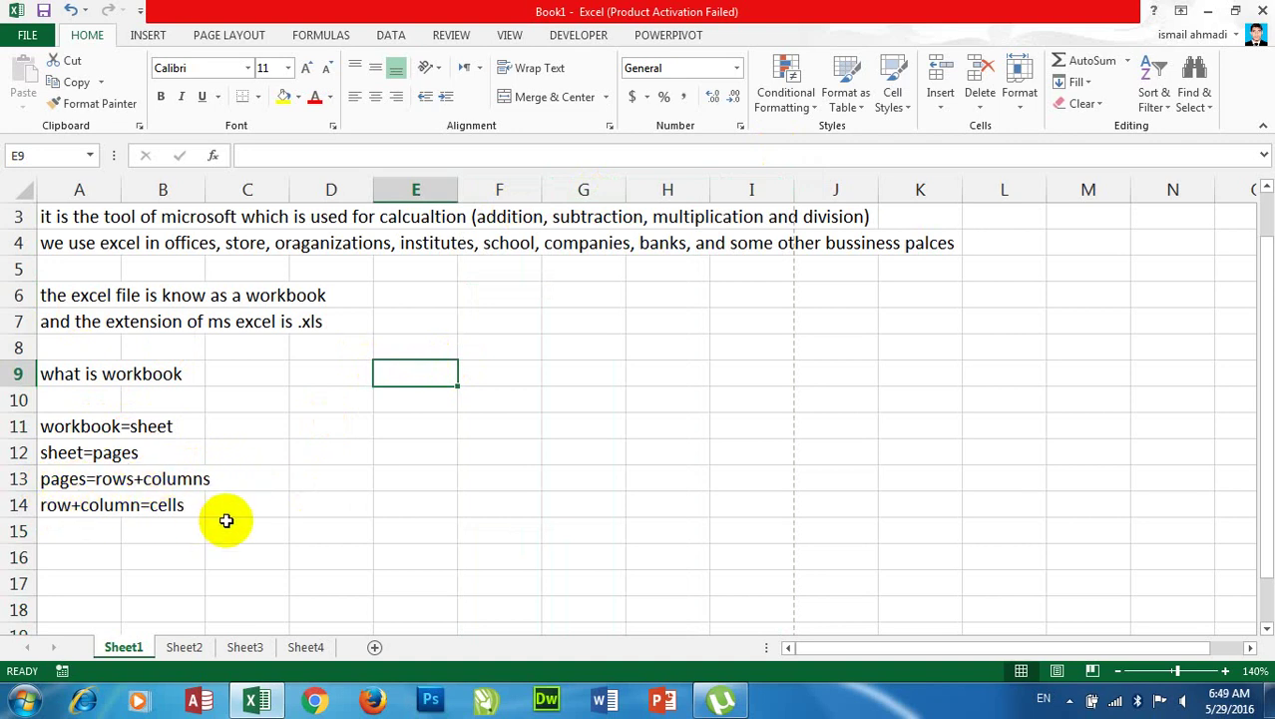
{"action": "left_click", "coordinate": [452, 455]}
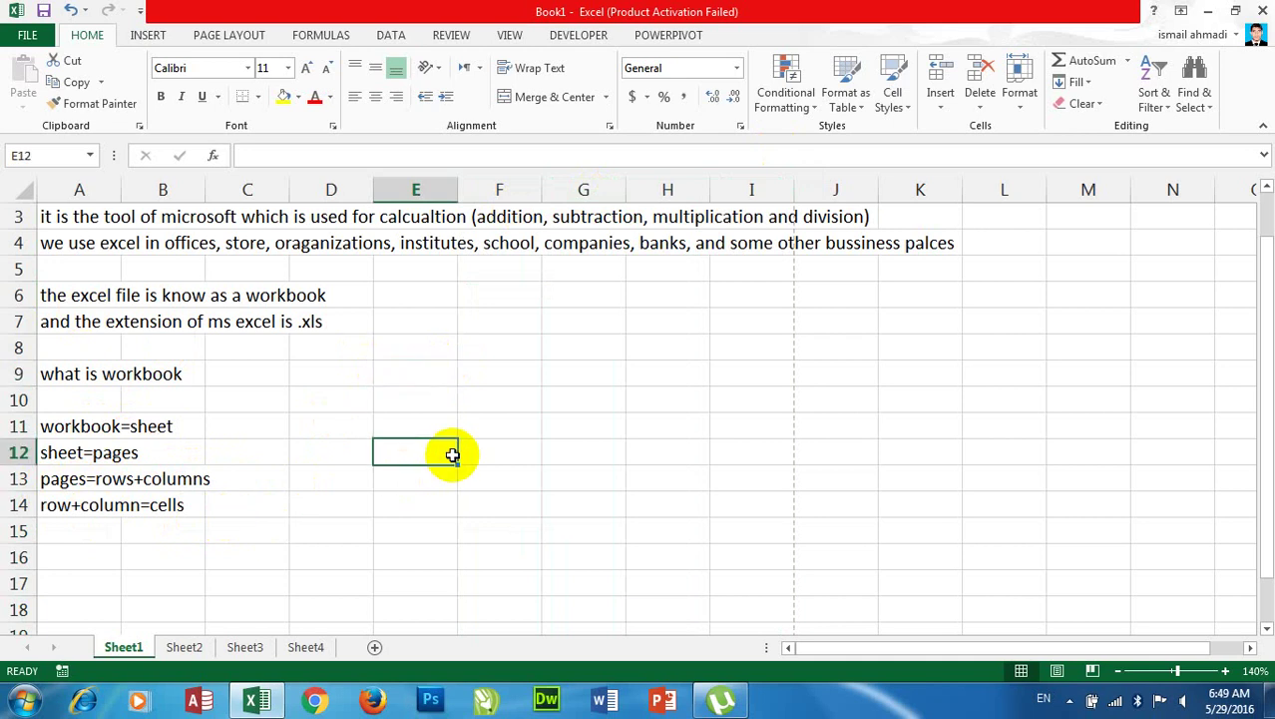
{"action": "left_click", "coordinate": [699, 379]}
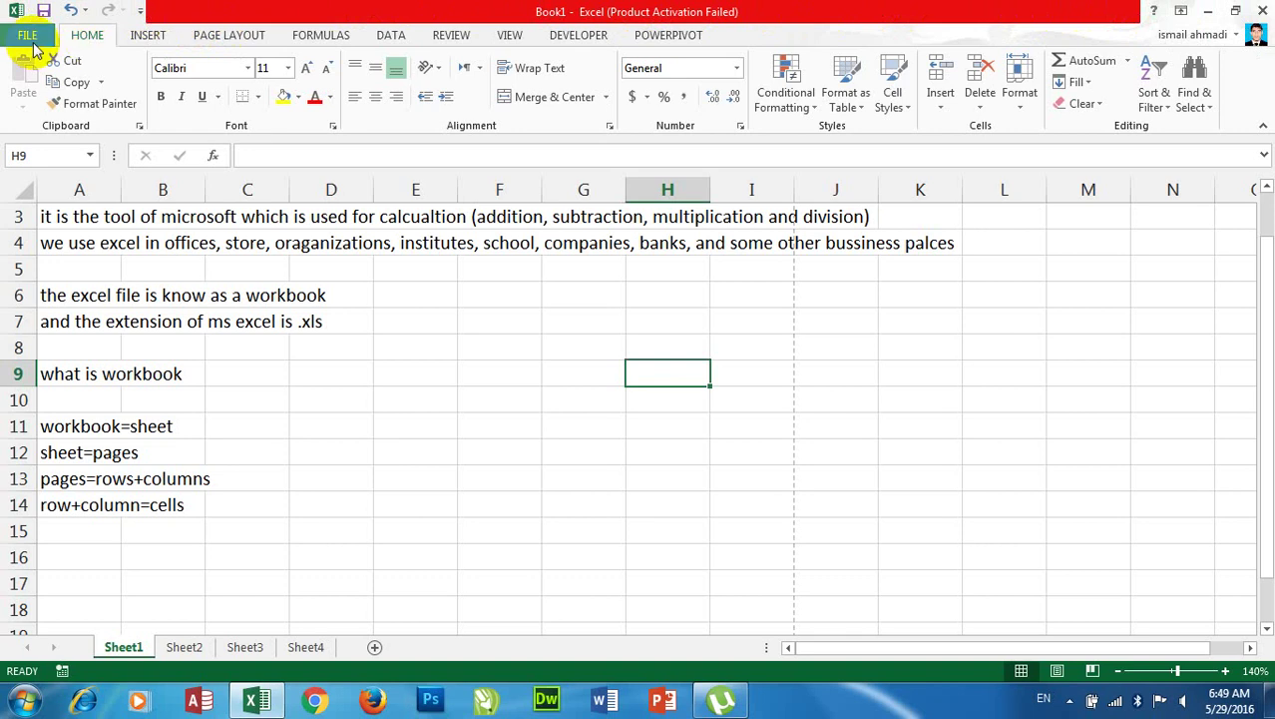
{"action": "left_click", "coordinate": [144, 35]}
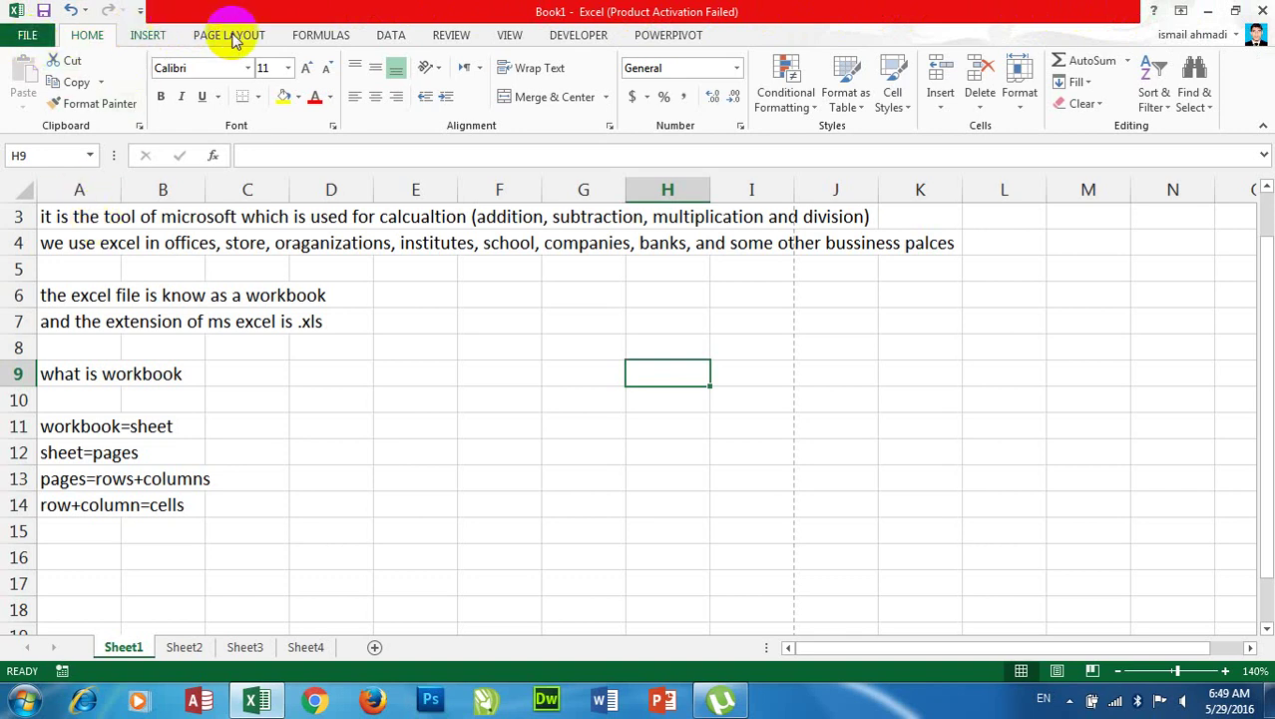
{"action": "left_click", "coordinate": [230, 35]}
{"action": "left_click", "coordinate": [88, 35]}
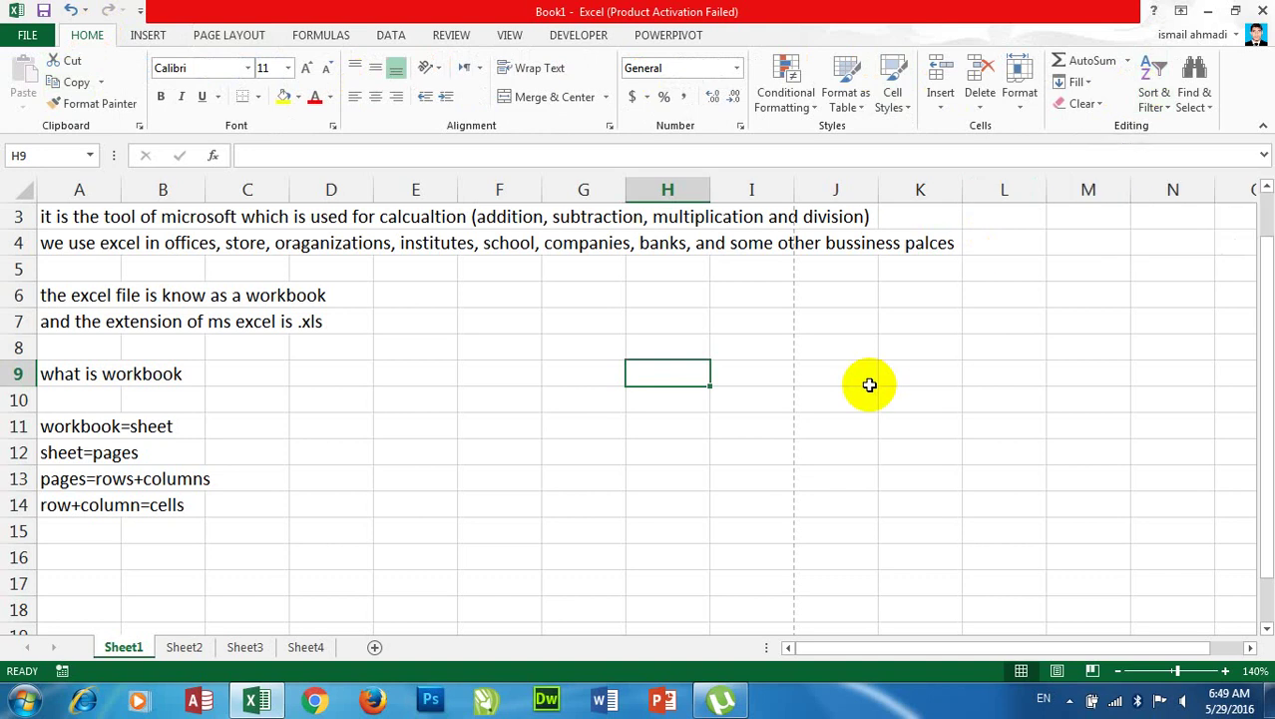
{"action": "left_click", "coordinate": [36, 155]}
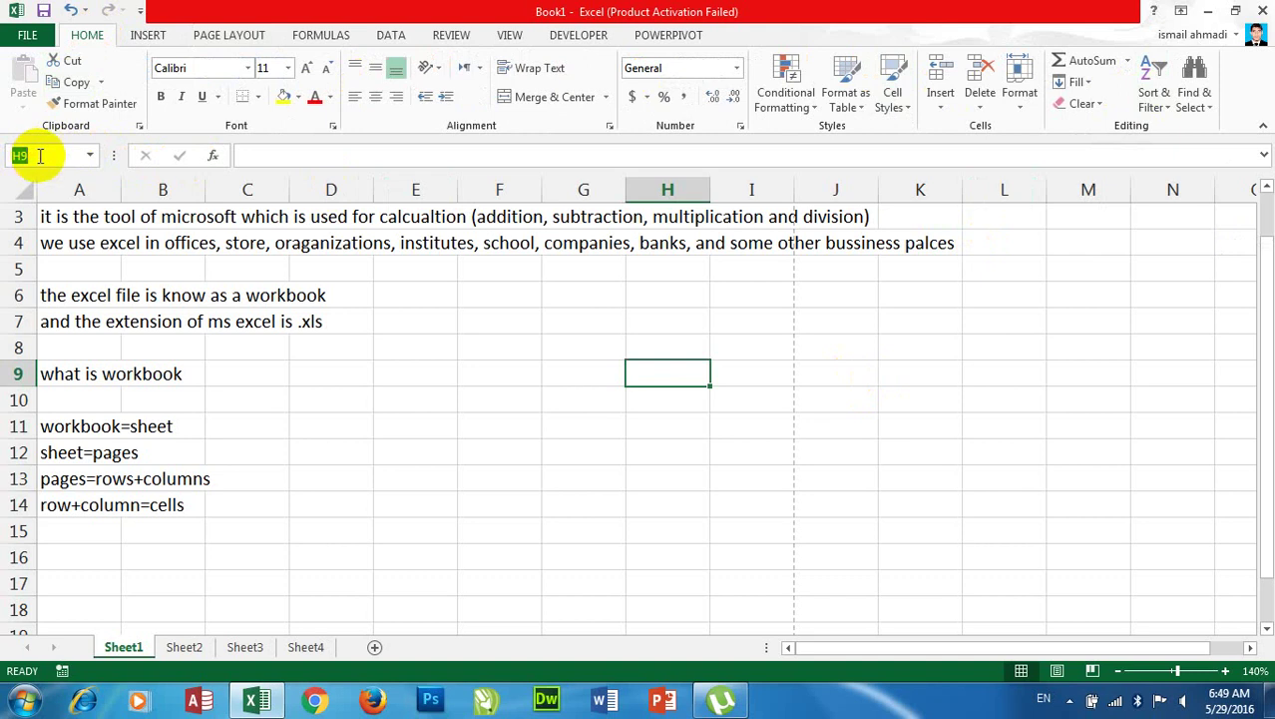
{"action": "left_click", "coordinate": [847, 512]}
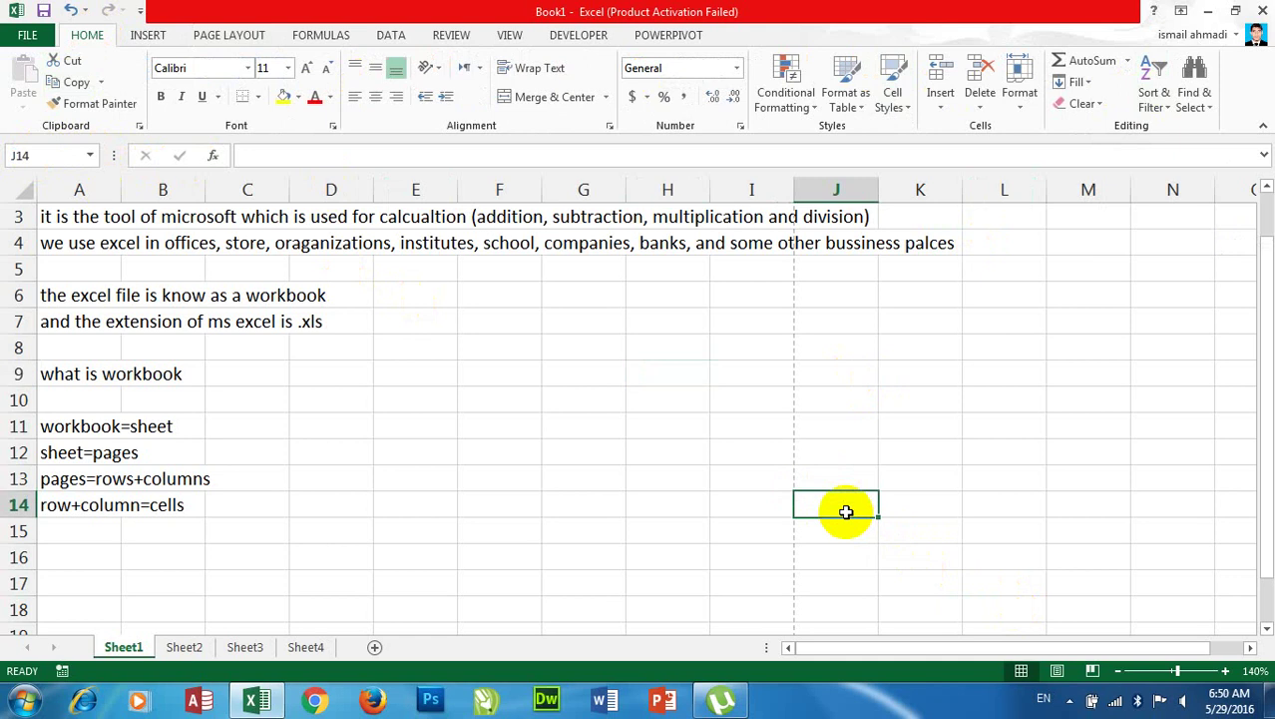
- Fill every cell of R59:U64 with 'asad' and name that range 'table' in the Name Box
{"action": "left_click_drag", "start_coordinate": [726, 504], "coordinate": [1205, 667]}
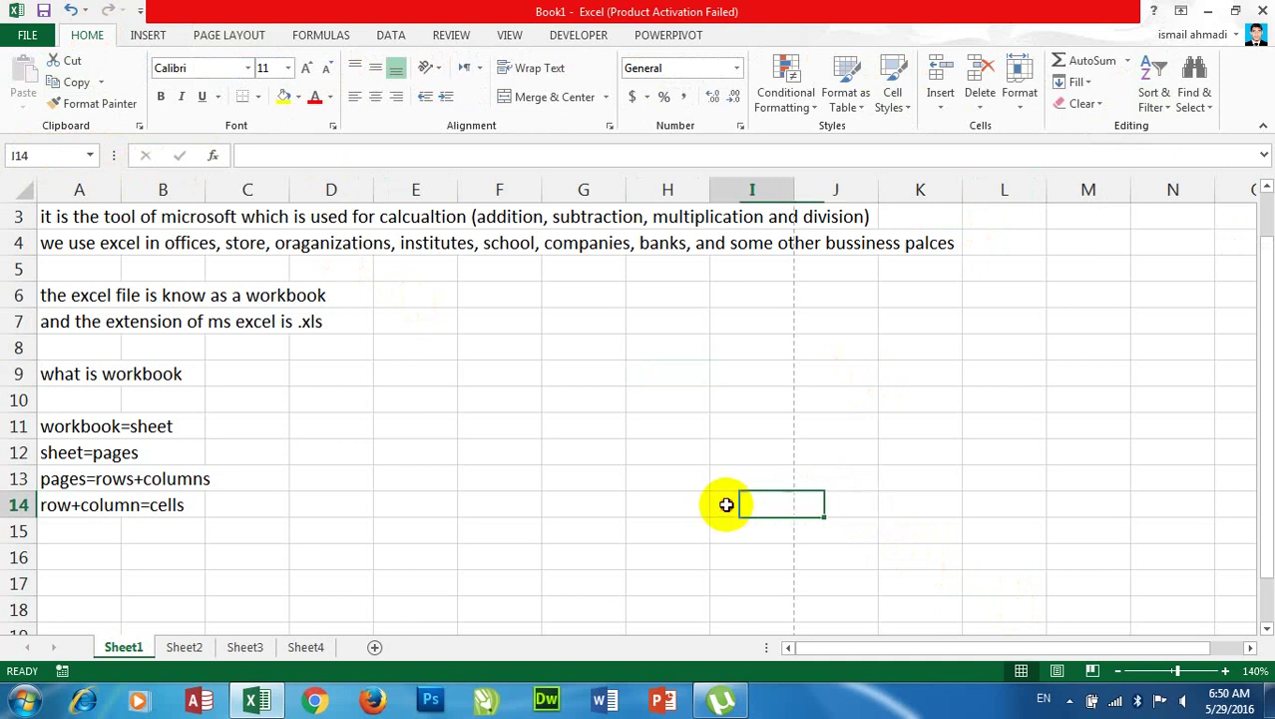
{"action": "left_click", "coordinate": [1023, 516]}
{"action": "left_click_drag", "start_coordinate": [752, 374], "coordinate": [976, 509]}
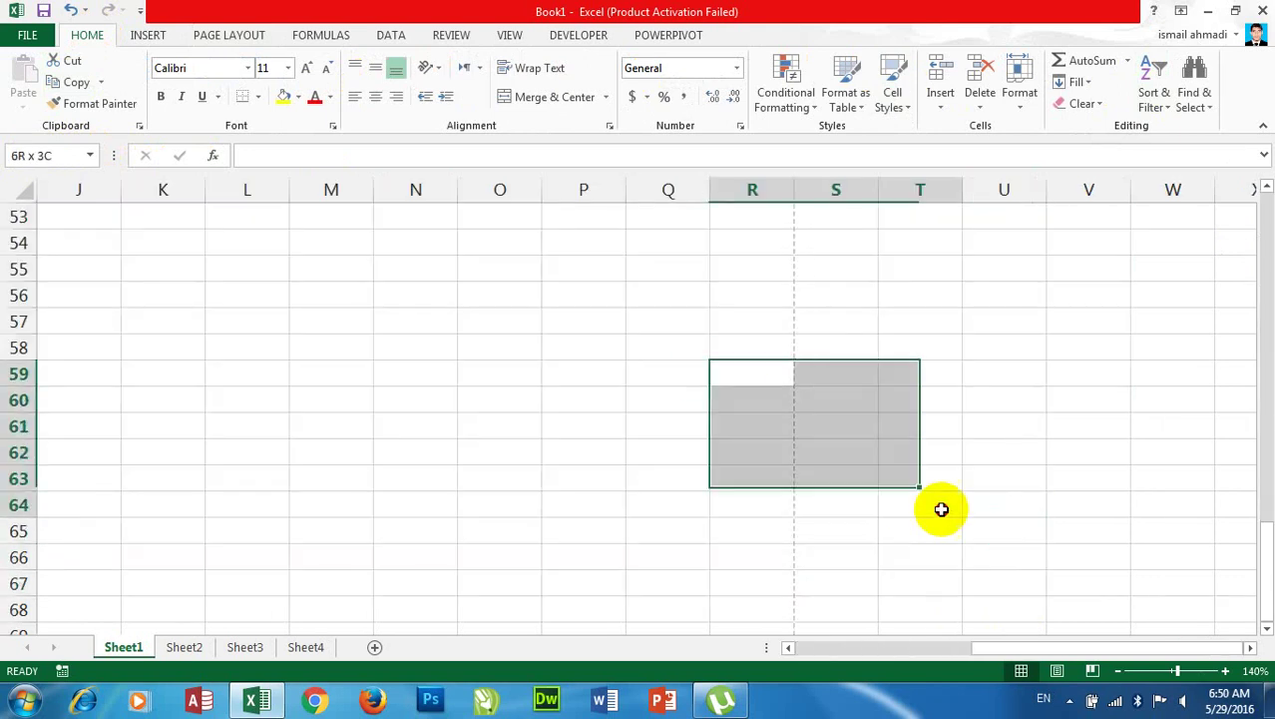
{"action": "type", "text": "asad"}
{"action": "key", "text": "ctrl+Return"}
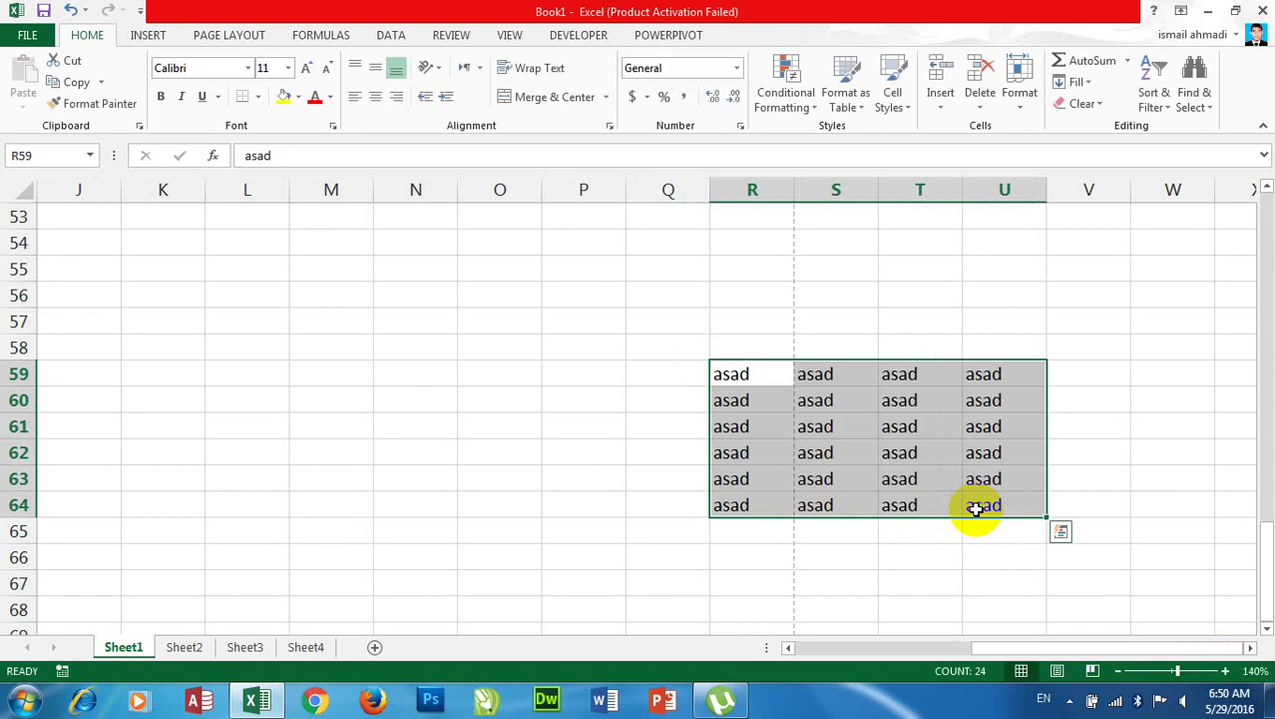
{"action": "left_click", "coordinate": [60, 158]}
{"action": "type", "text": "table"}
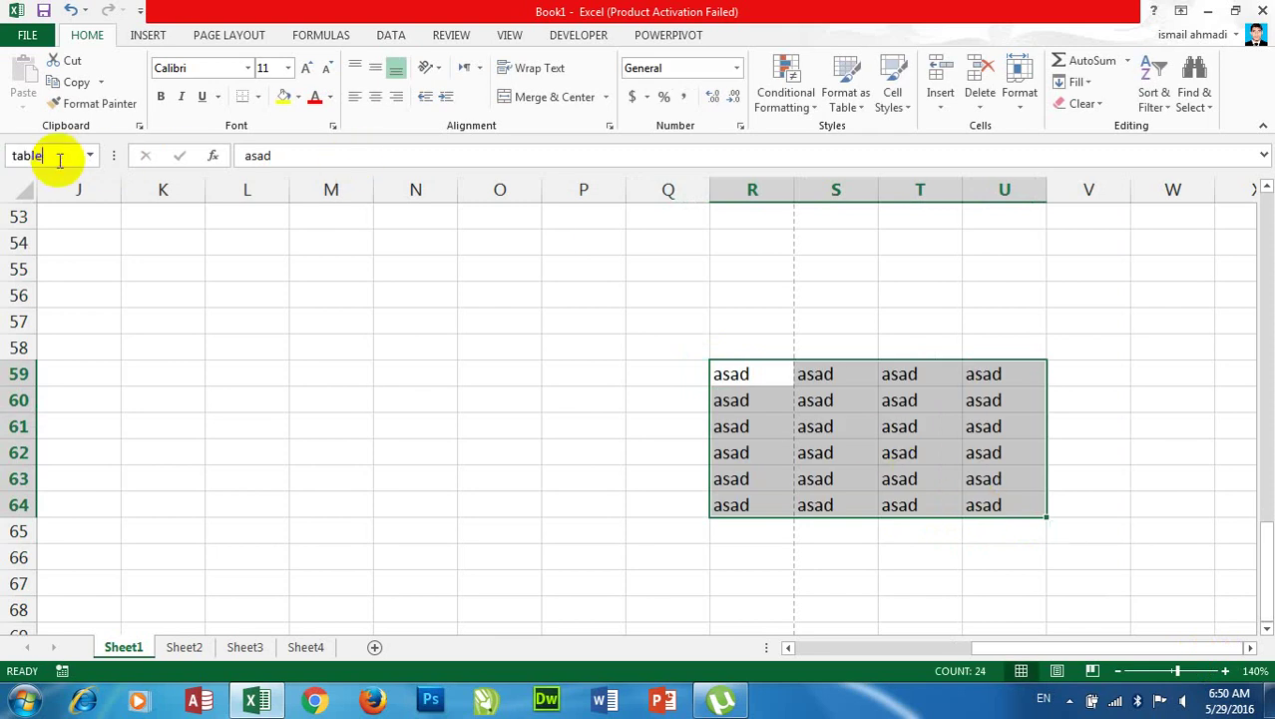
{"action": "key", "text": "Return"}
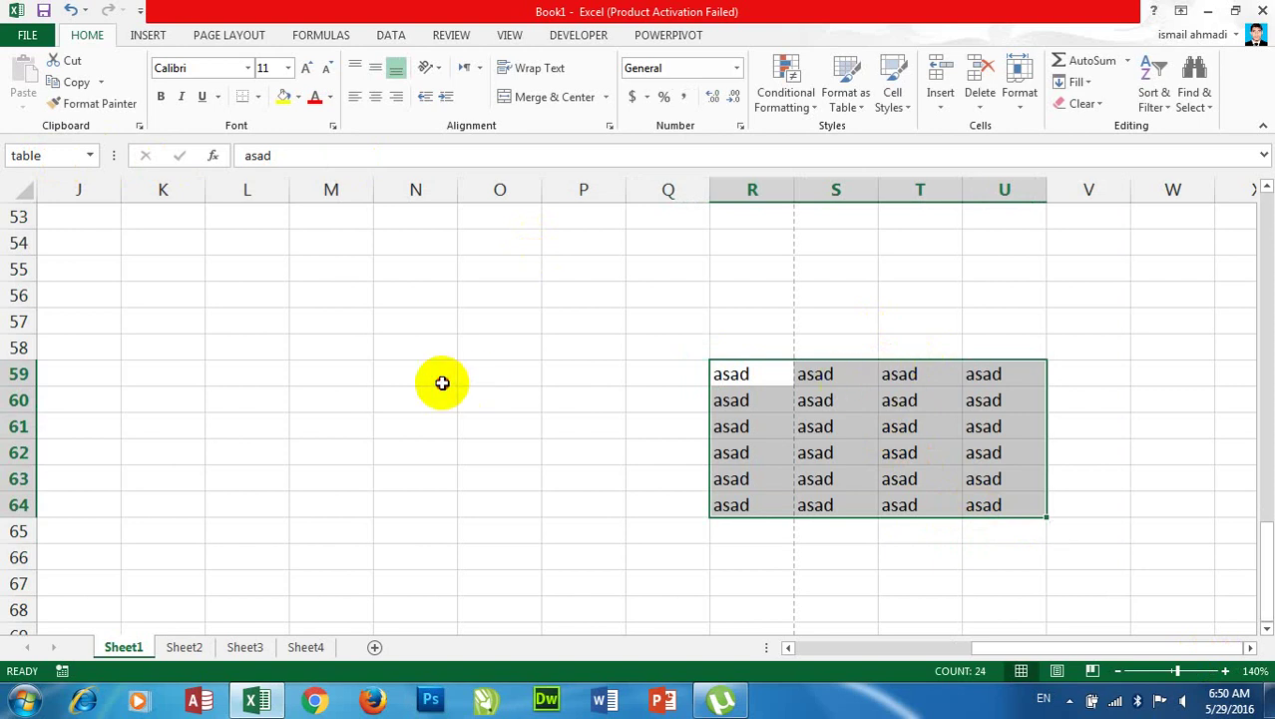
- Jump to the 'table' range from the Name Box list, then select cells back near the top
{"action": "left_click_drag", "start_coordinate": [442, 382], "coordinate": [222, 242]}
{"action": "left_click", "coordinate": [247, 268]}
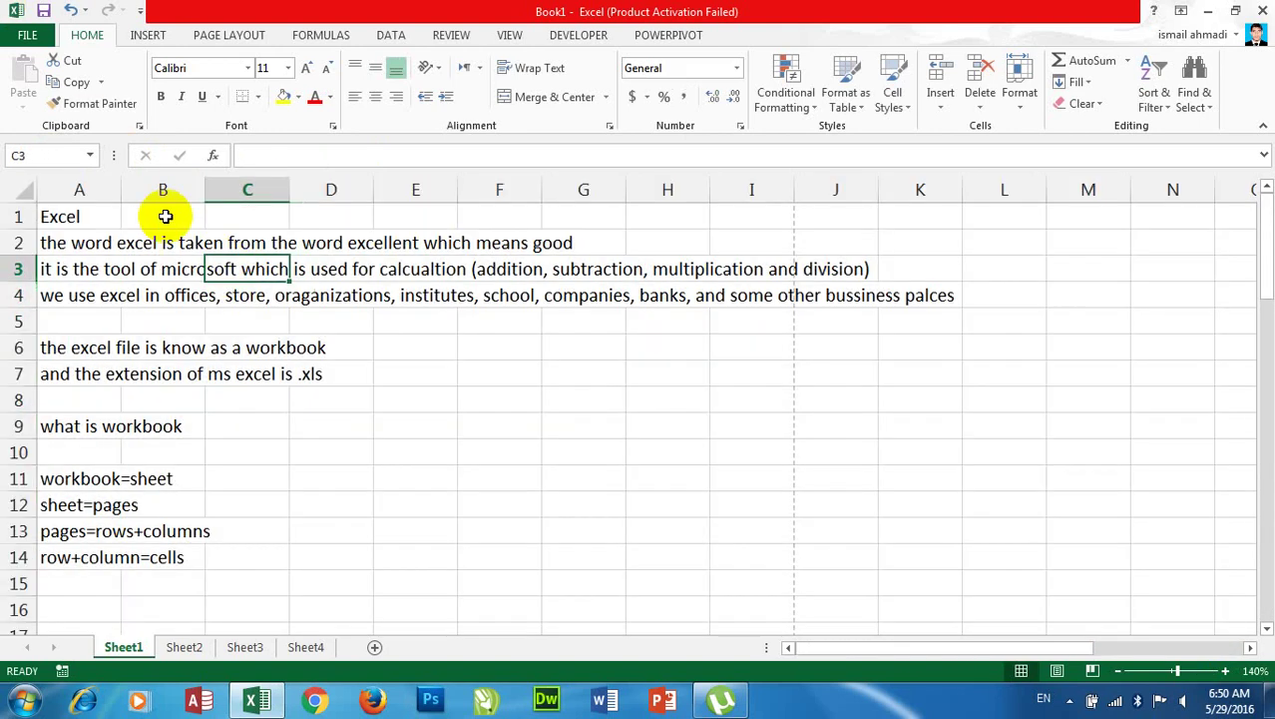
{"action": "left_click", "coordinate": [90, 154]}
{"action": "left_click", "coordinate": [38, 175]}
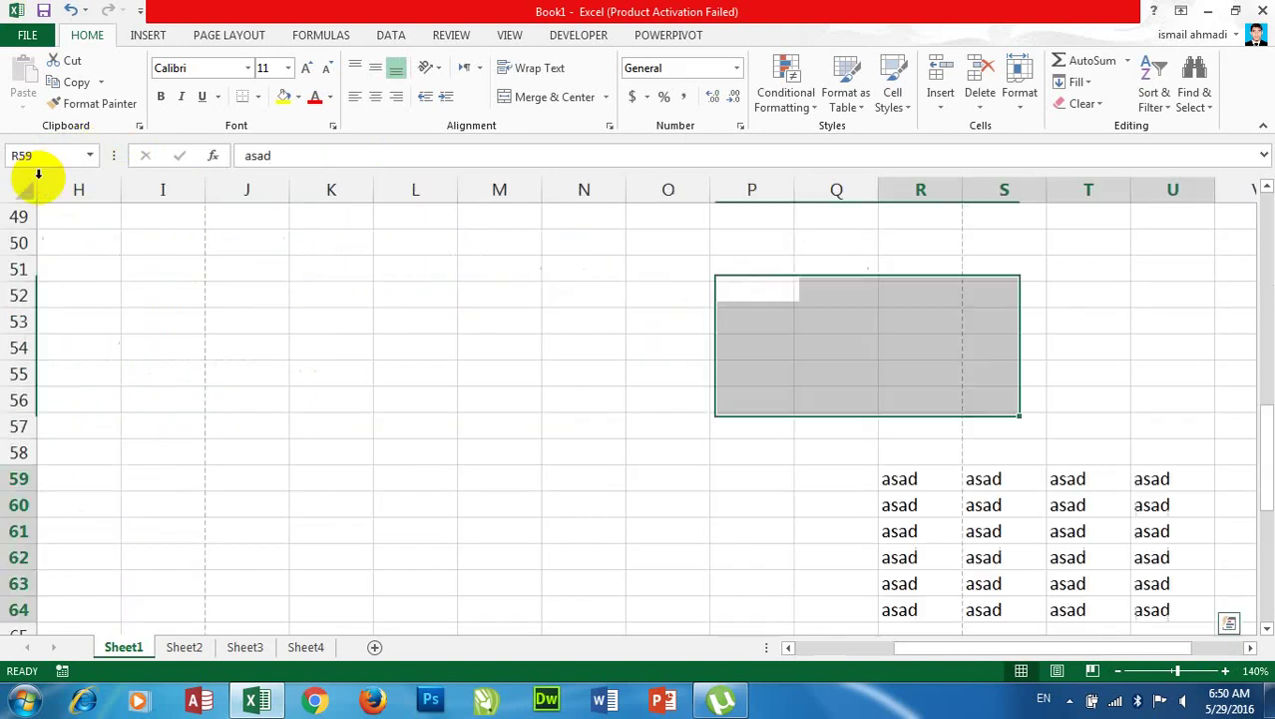
{"action": "left_click", "coordinate": [467, 478]}
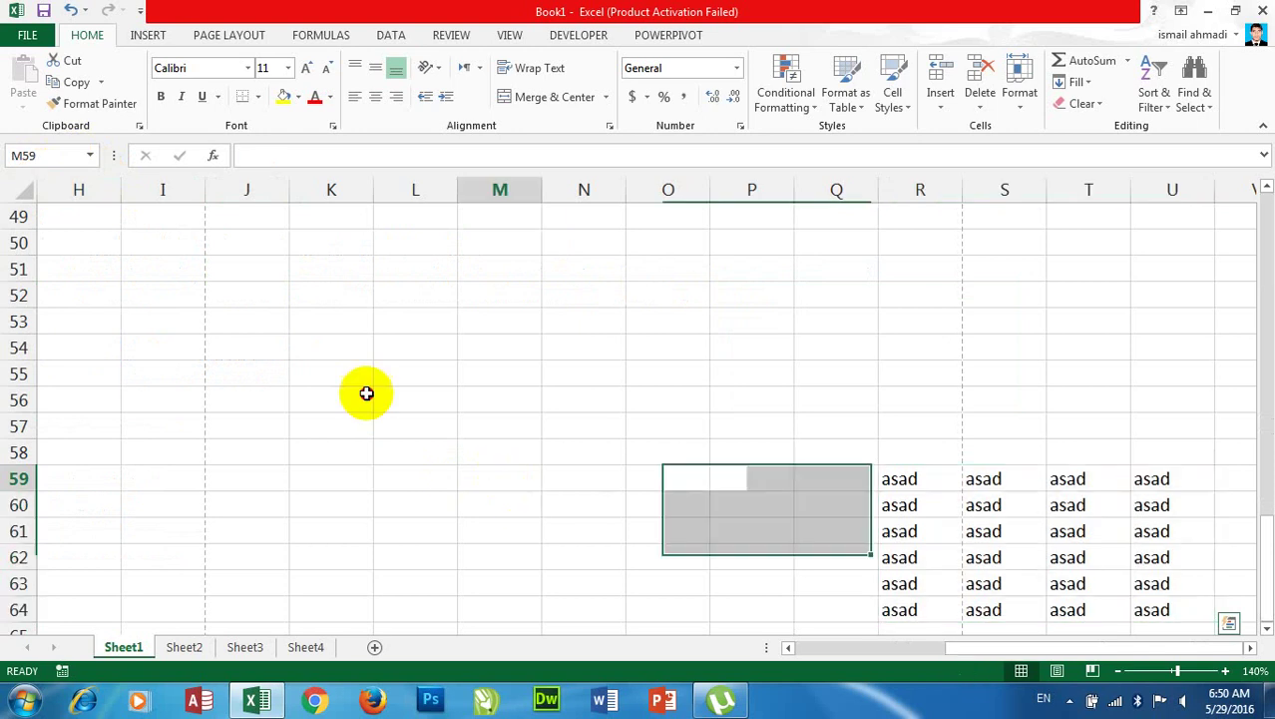
{"action": "left_click_drag", "start_coordinate": [366, 392], "coordinate": [145, 113]}
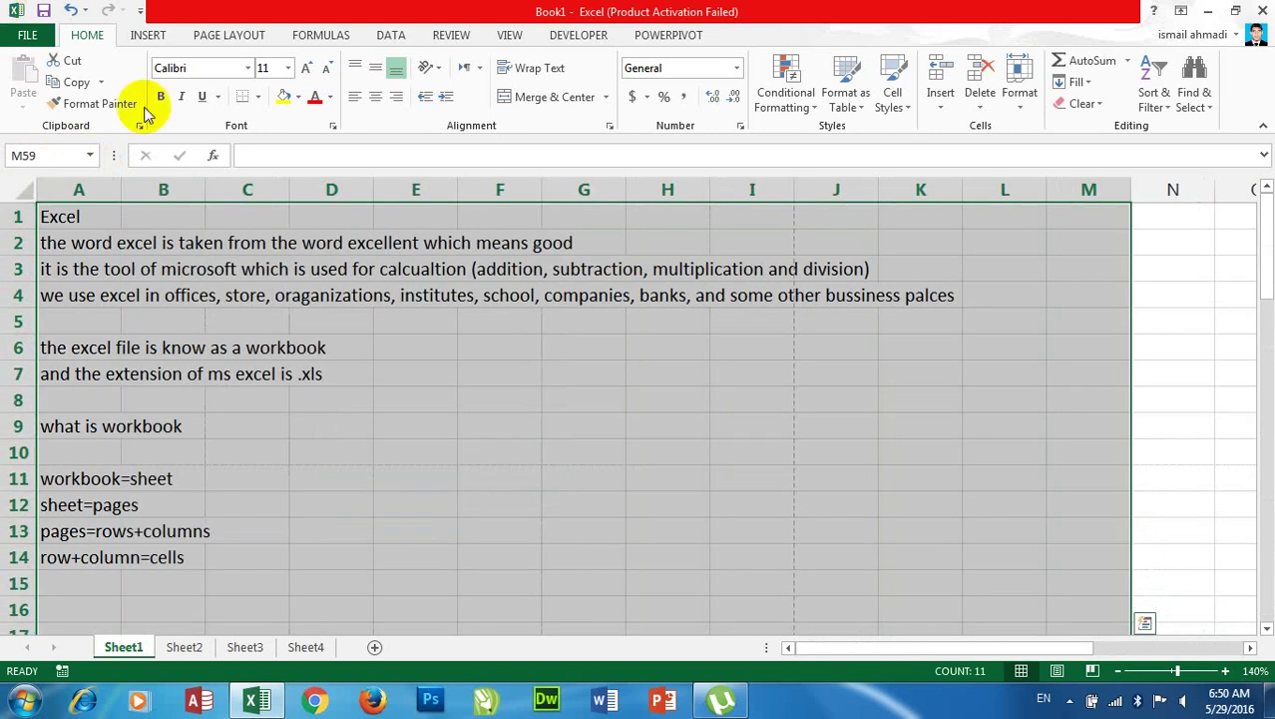
{"action": "left_click", "coordinate": [399, 425]}
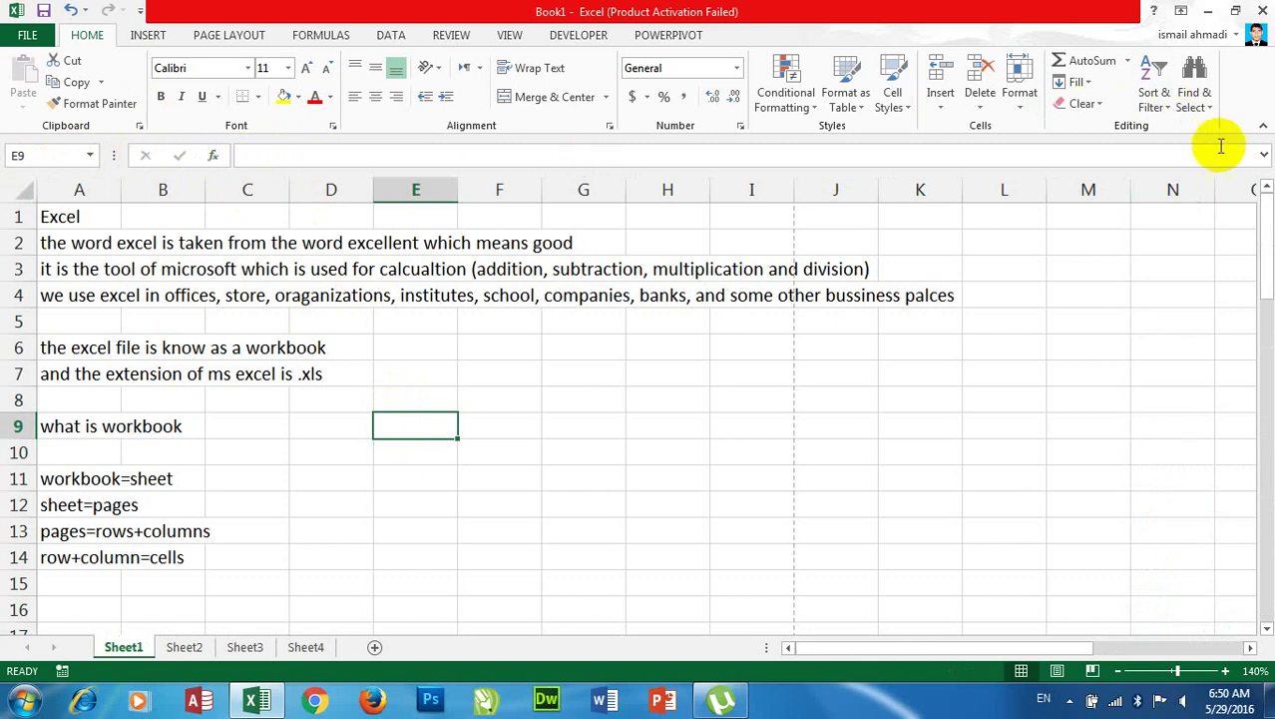
{"action": "left_click", "coordinate": [635, 393]}
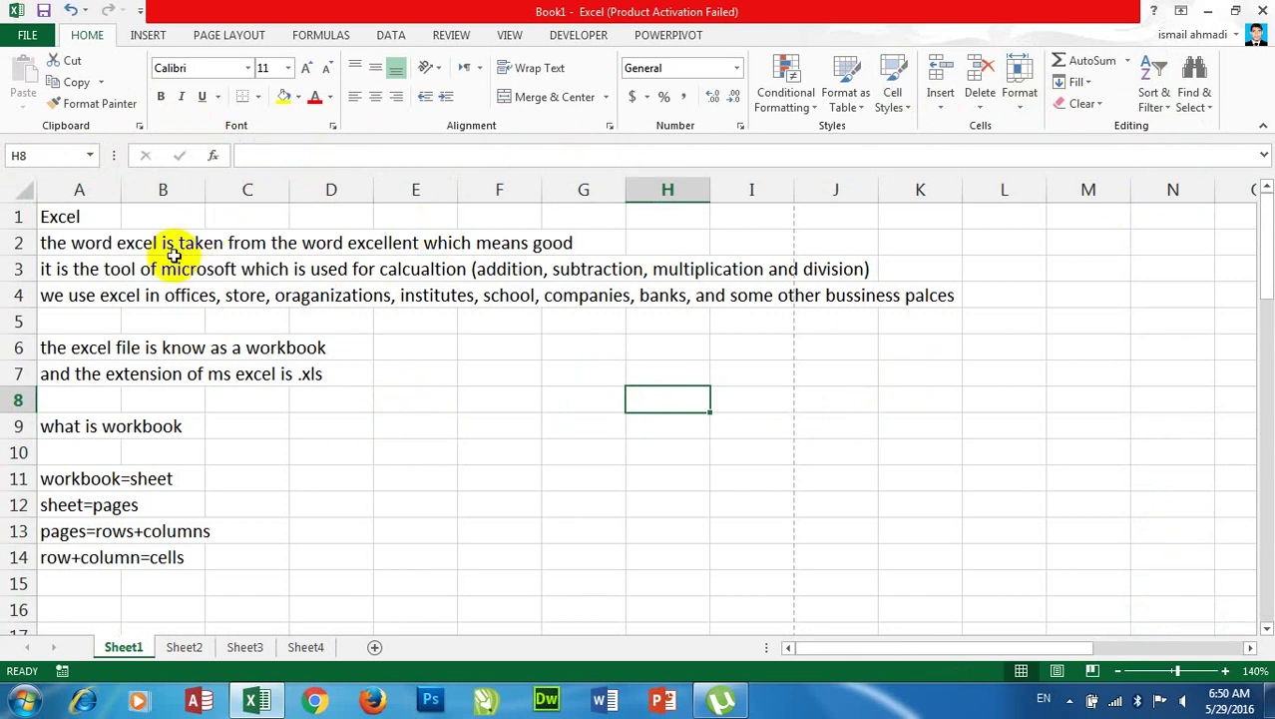
{"action": "left_click", "coordinate": [90, 187]}
{"action": "left_click_drag", "start_coordinate": [229, 188], "coordinate": [504, 188]}
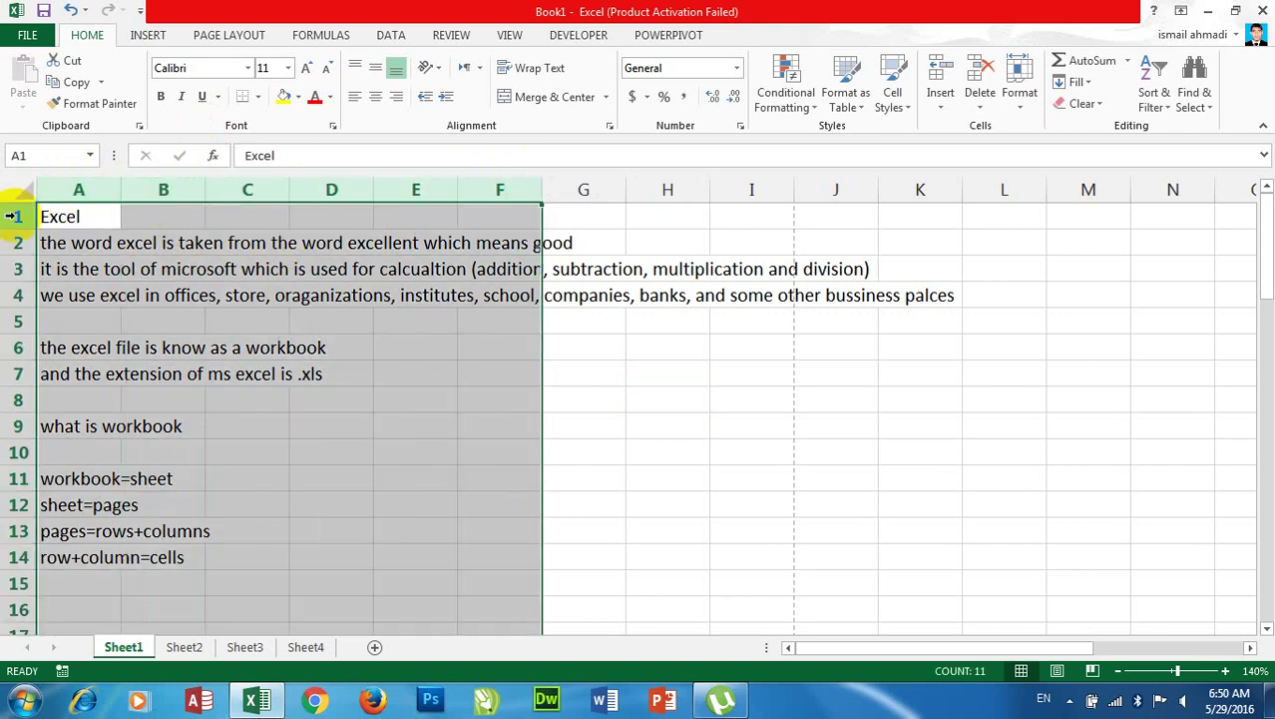
{"action": "left_click_drag", "start_coordinate": [15, 225], "coordinate": [15, 320]}
{"action": "left_click", "coordinate": [437, 389]}
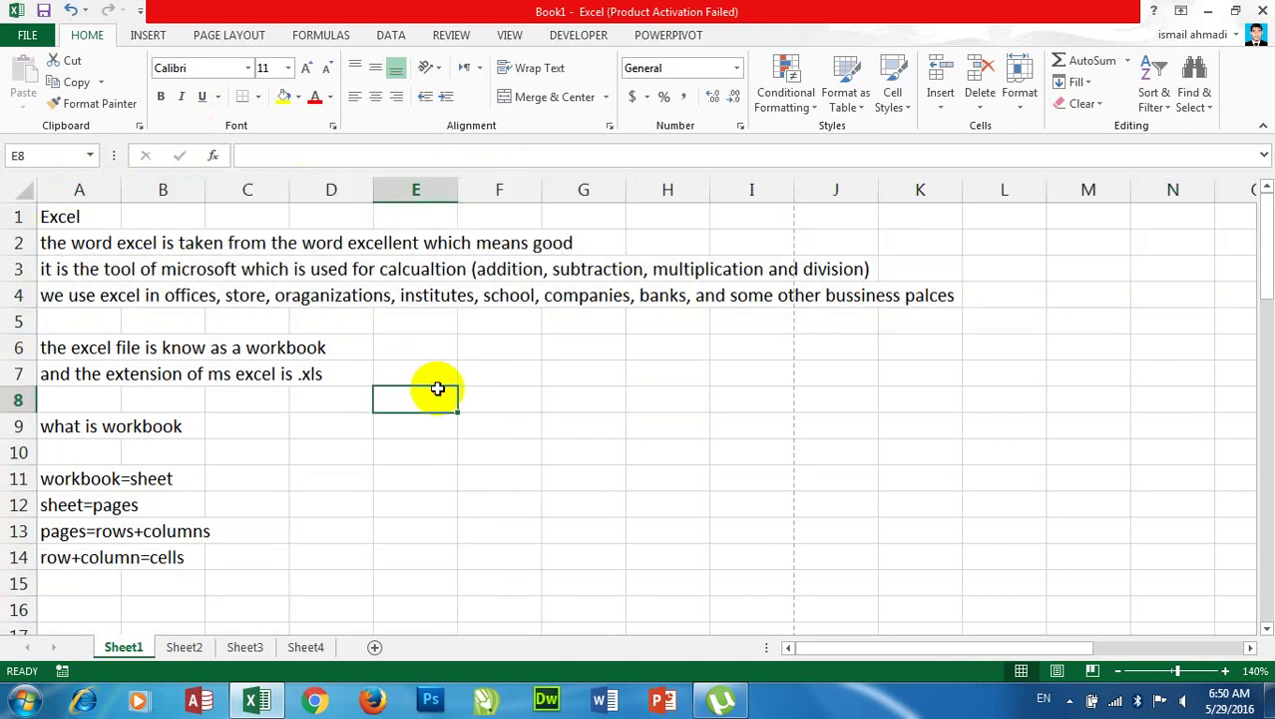
{"action": "left_click", "coordinate": [190, 644]}
{"action": "left_click", "coordinate": [246, 648]}
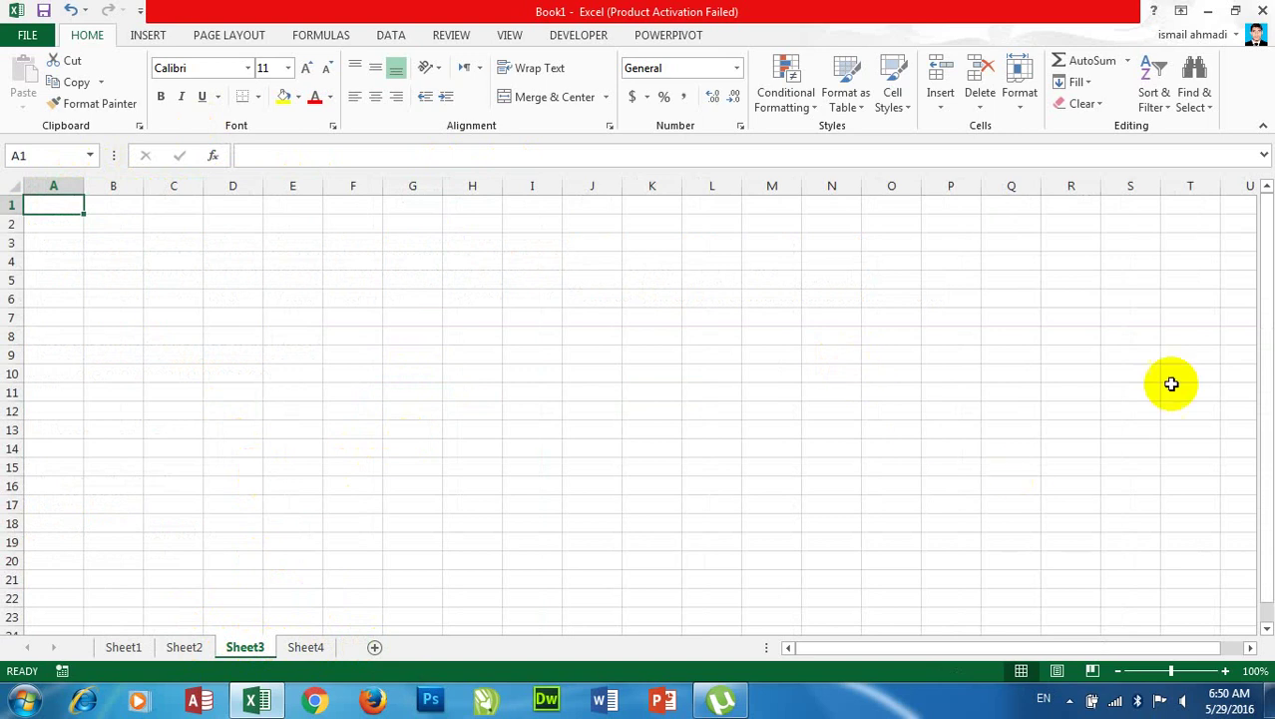
{"action": "left_click_drag", "start_coordinate": [1265, 222], "coordinate": [1267, 196]}
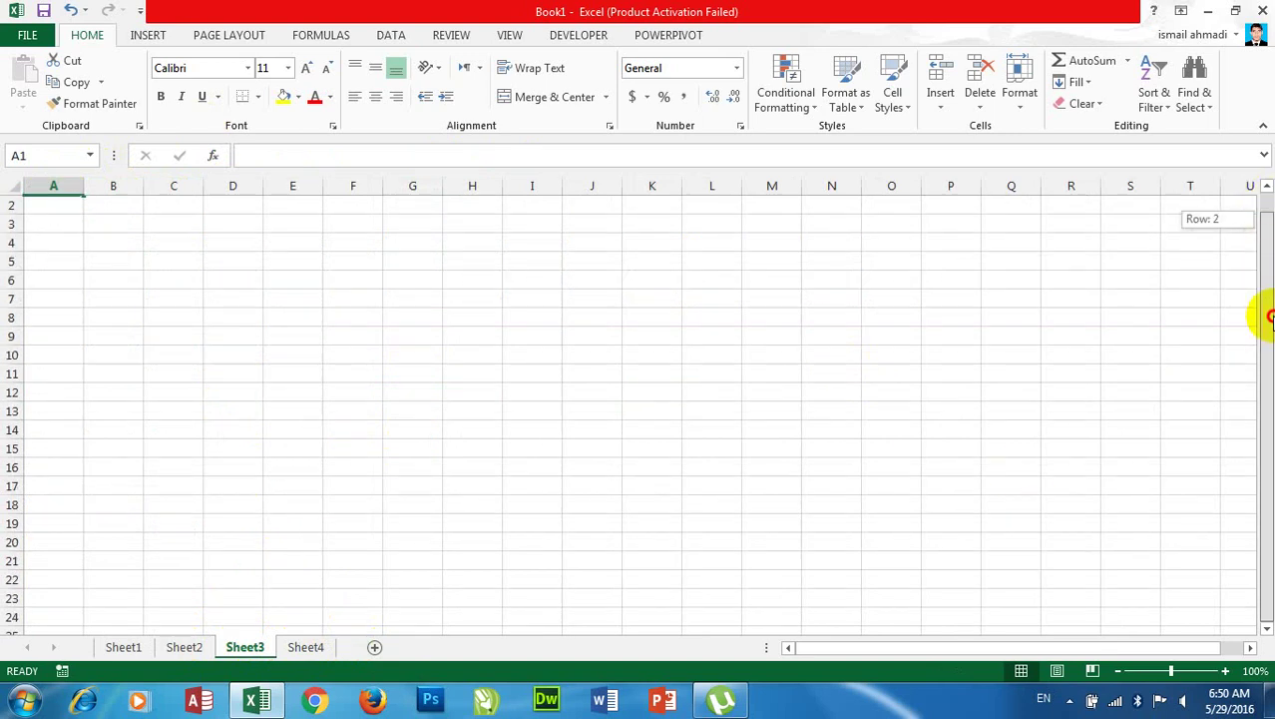
{"action": "left_click_drag", "start_coordinate": [1268, 198], "coordinate": [1266, 354]}
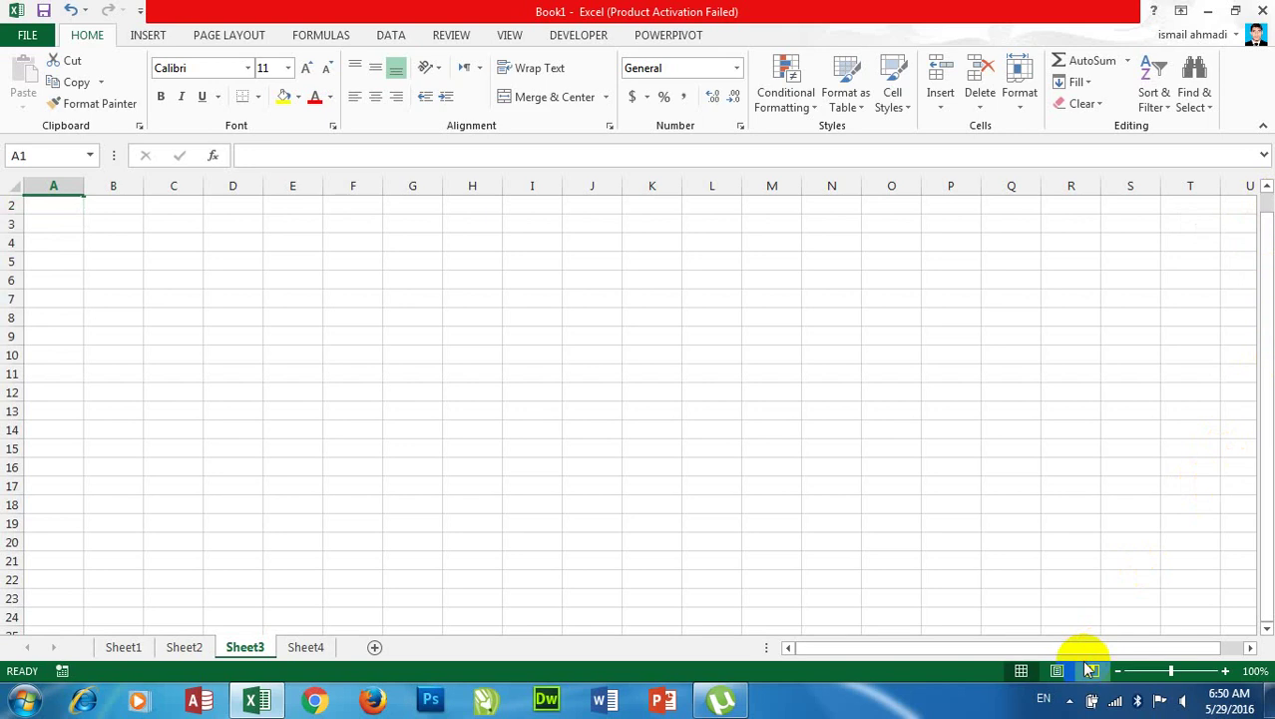
{"action": "left_click", "coordinate": [726, 358]}
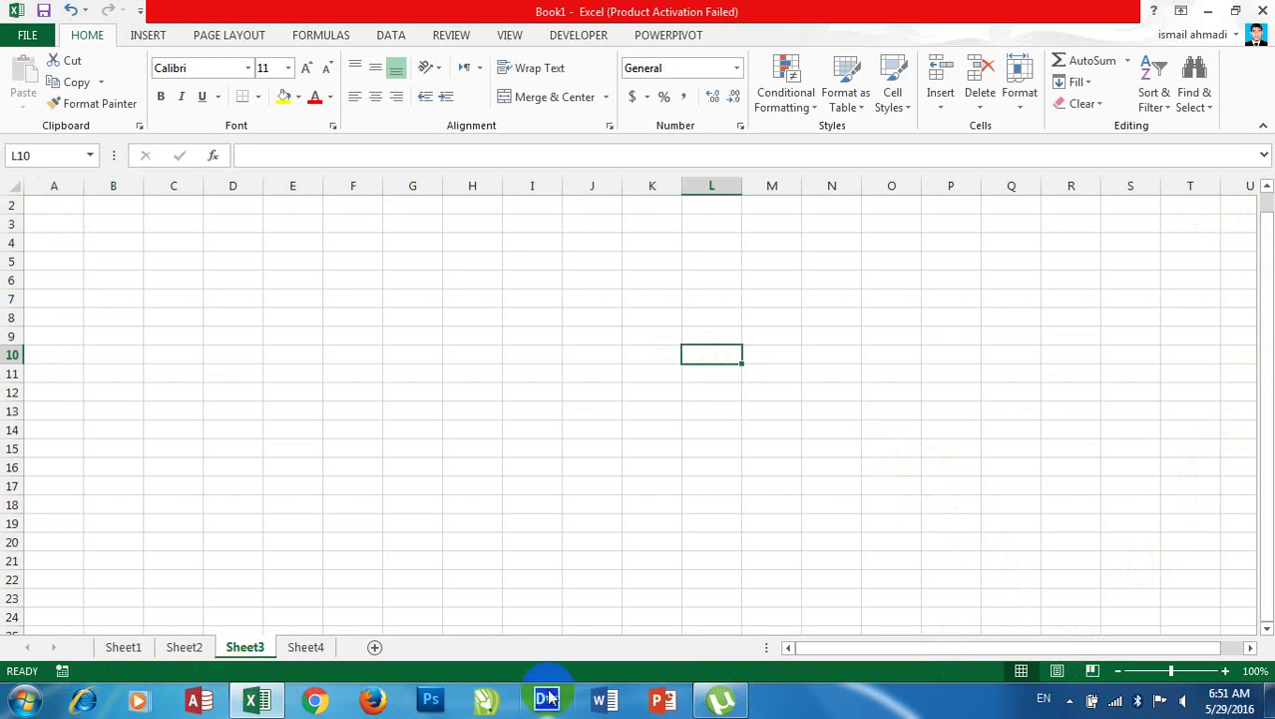
- Cycle Sheet3 through Page Layout and Page Break Preview views back to Normal, then nudge the zoom slider
{"action": "left_click", "coordinate": [1057, 671]}
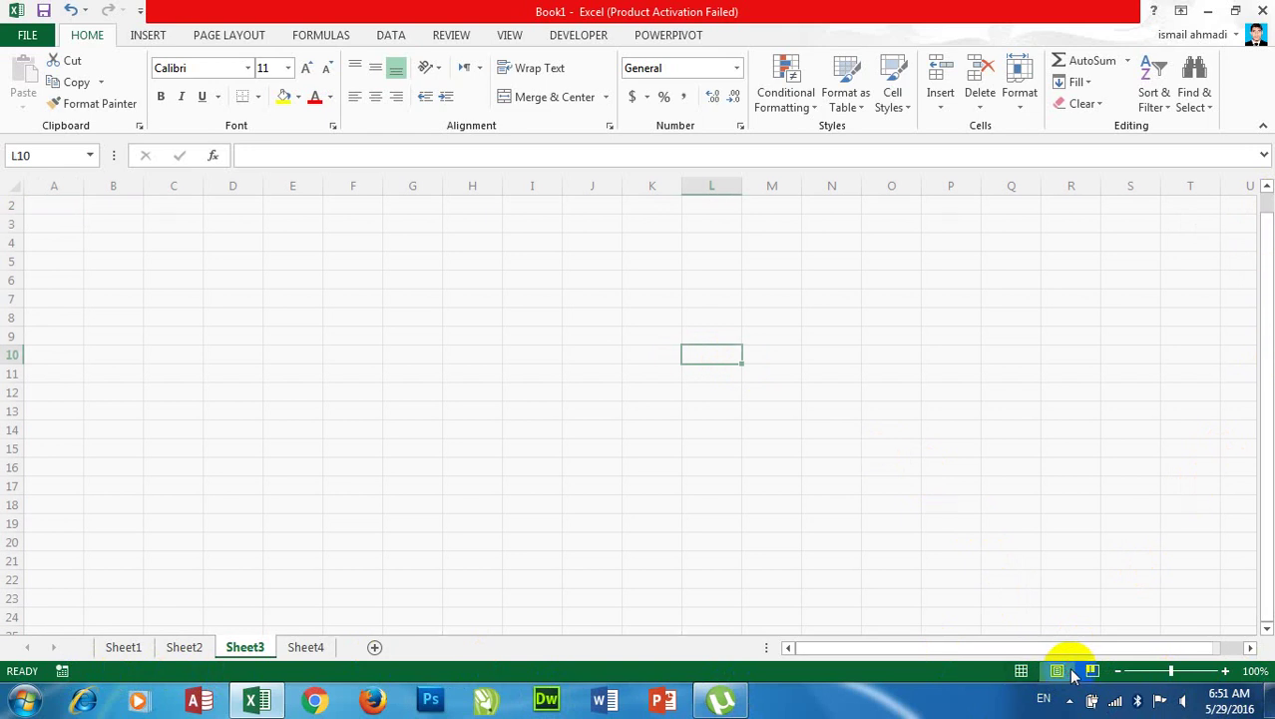
{"action": "left_click", "coordinate": [1093, 671]}
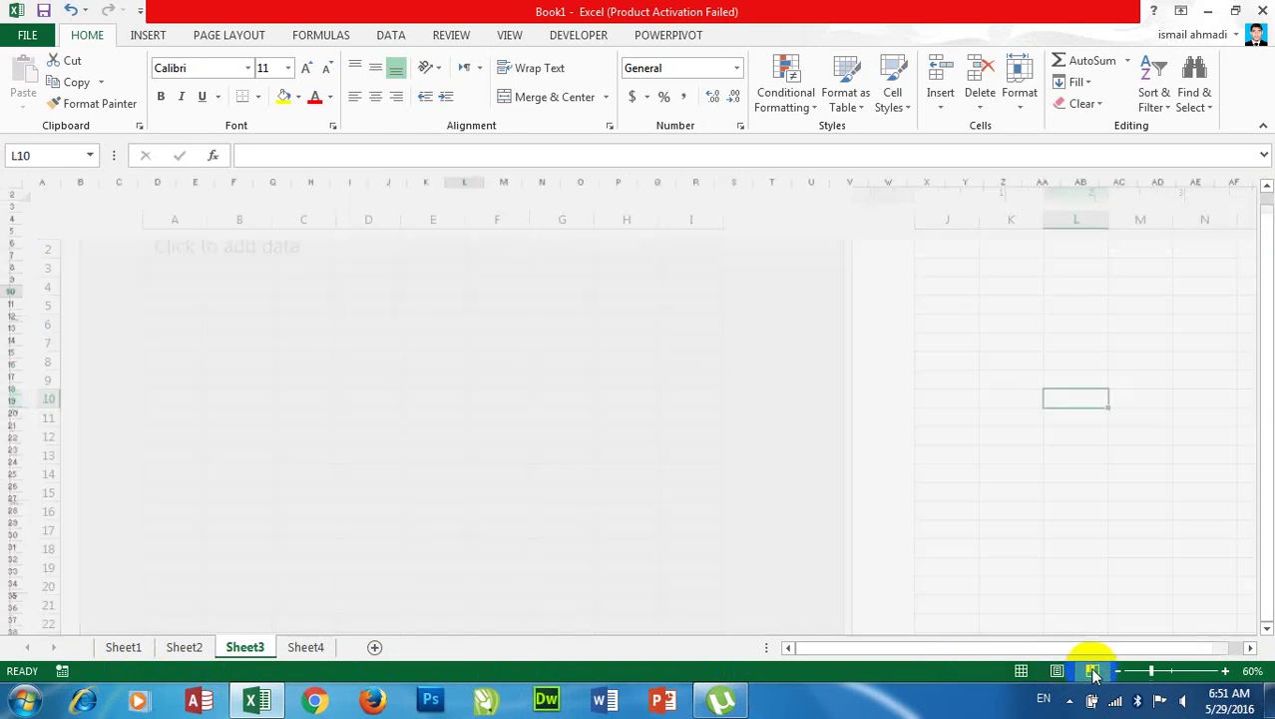
{"action": "left_click", "coordinate": [1021, 671]}
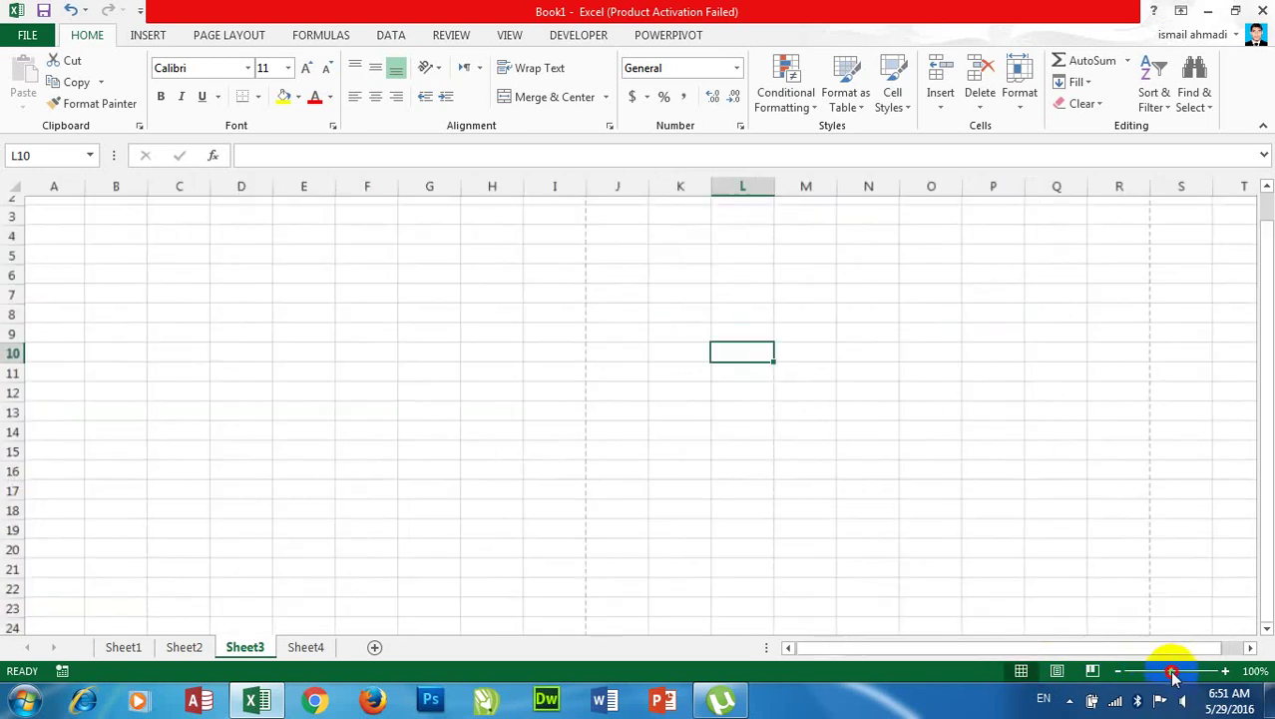
{"action": "left_click_drag", "start_coordinate": [1174, 673], "coordinate": [1172, 673]}
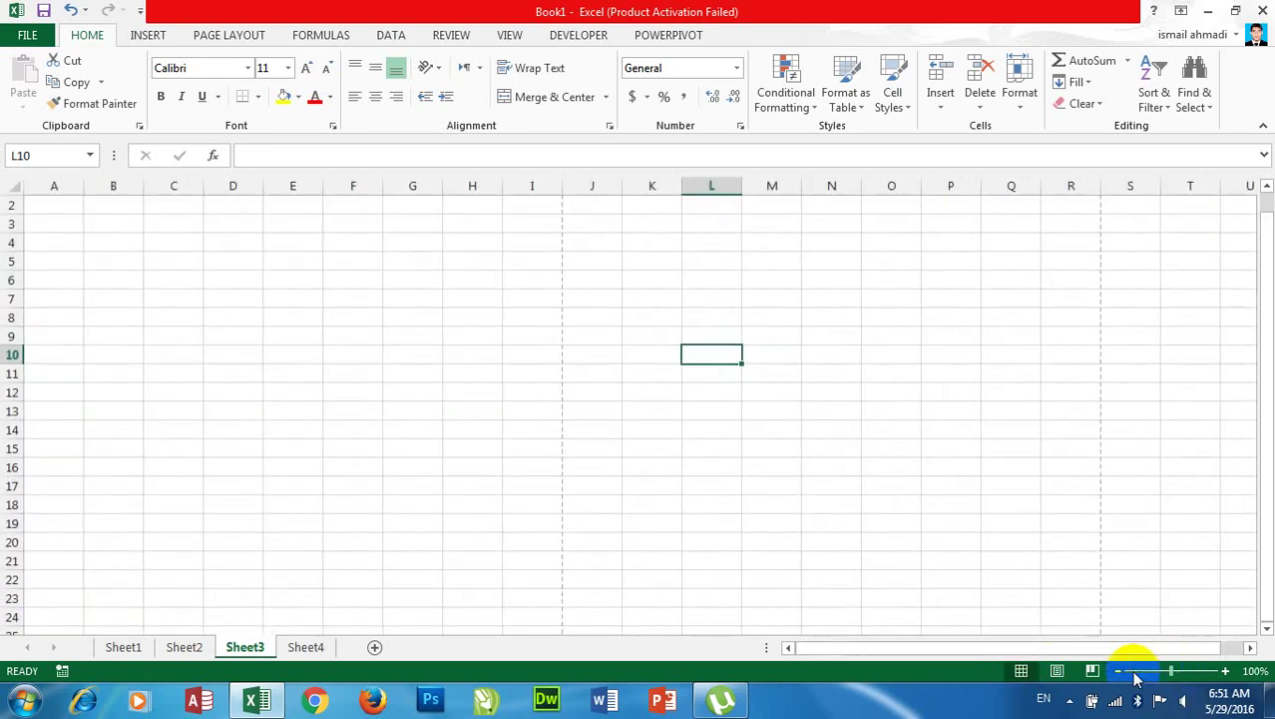
- Adjust the status bar customization options, then zoom the sheet in to 140%
{"action": "right_click", "coordinate": [878, 682]}
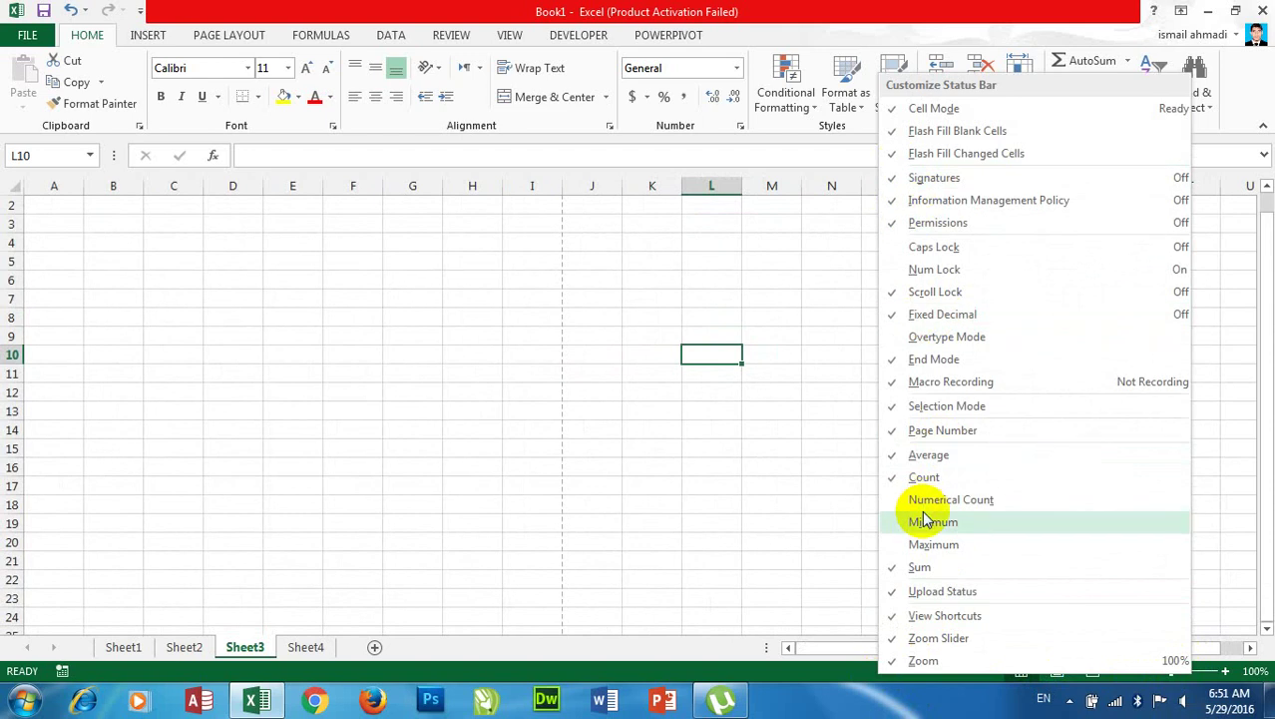
{"action": "left_click", "coordinate": [918, 325]}
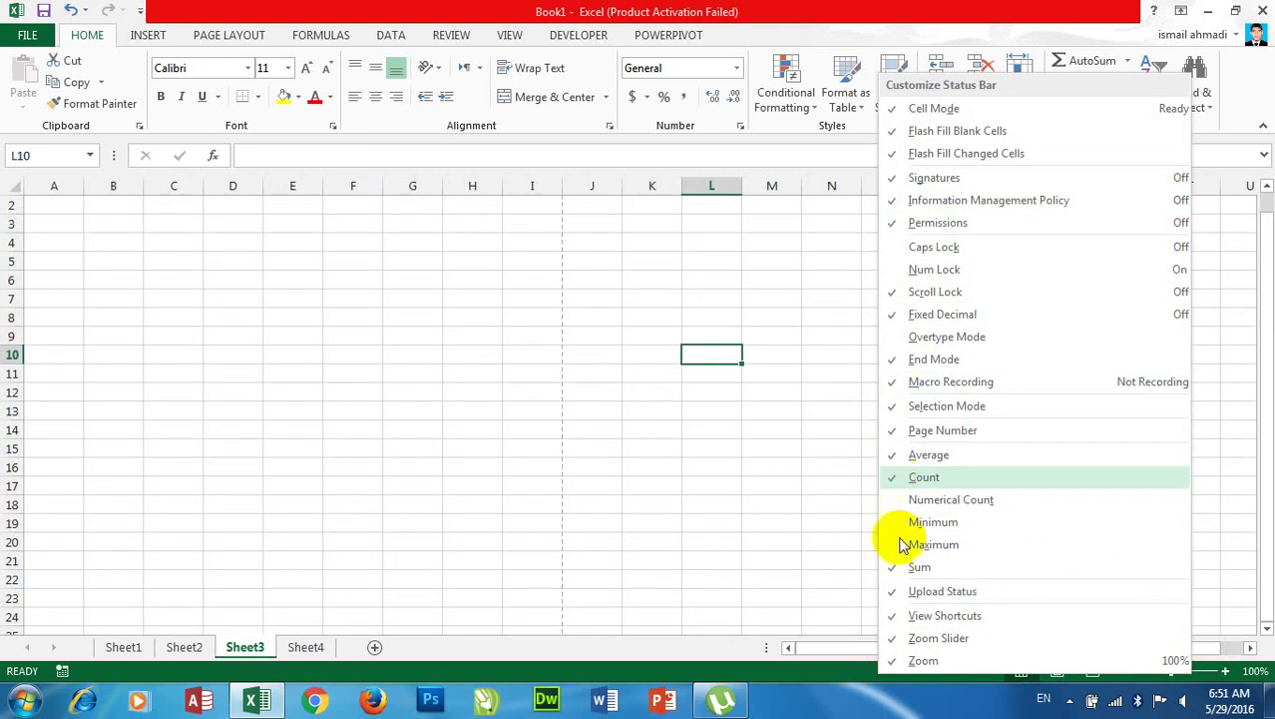
{"action": "left_click", "coordinate": [896, 644]}
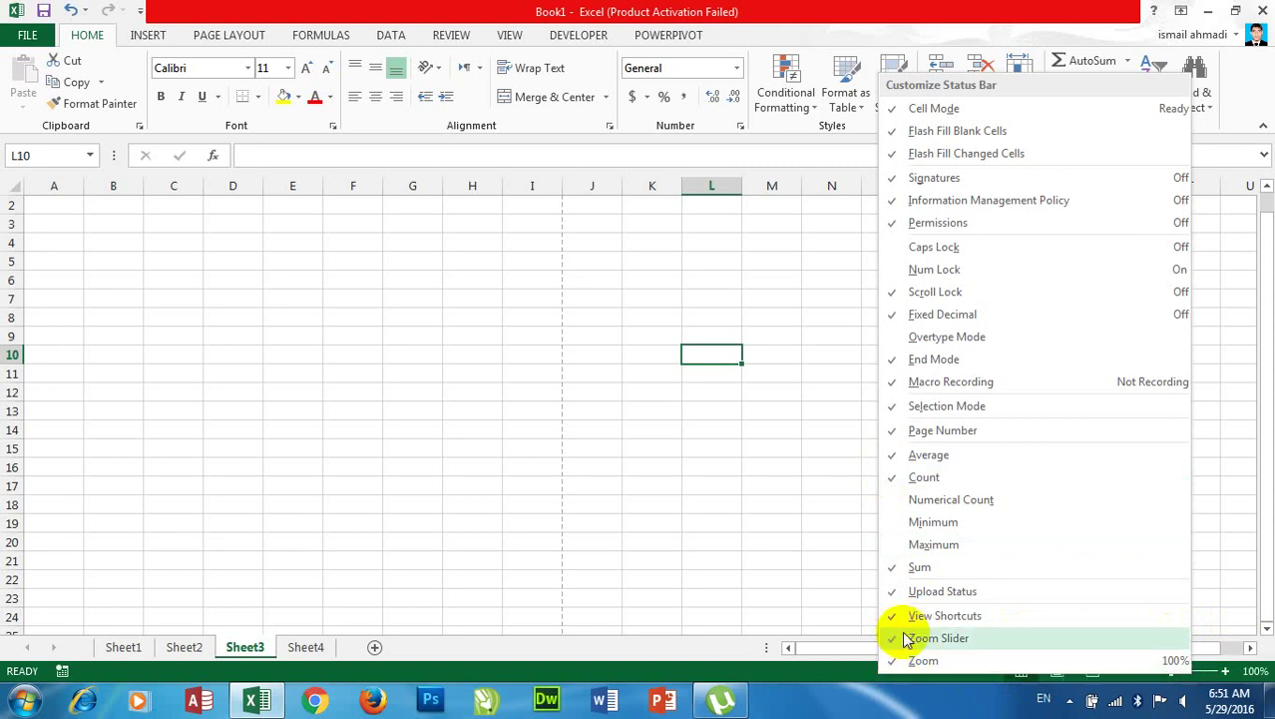
{"action": "left_click", "coordinate": [603, 385]}
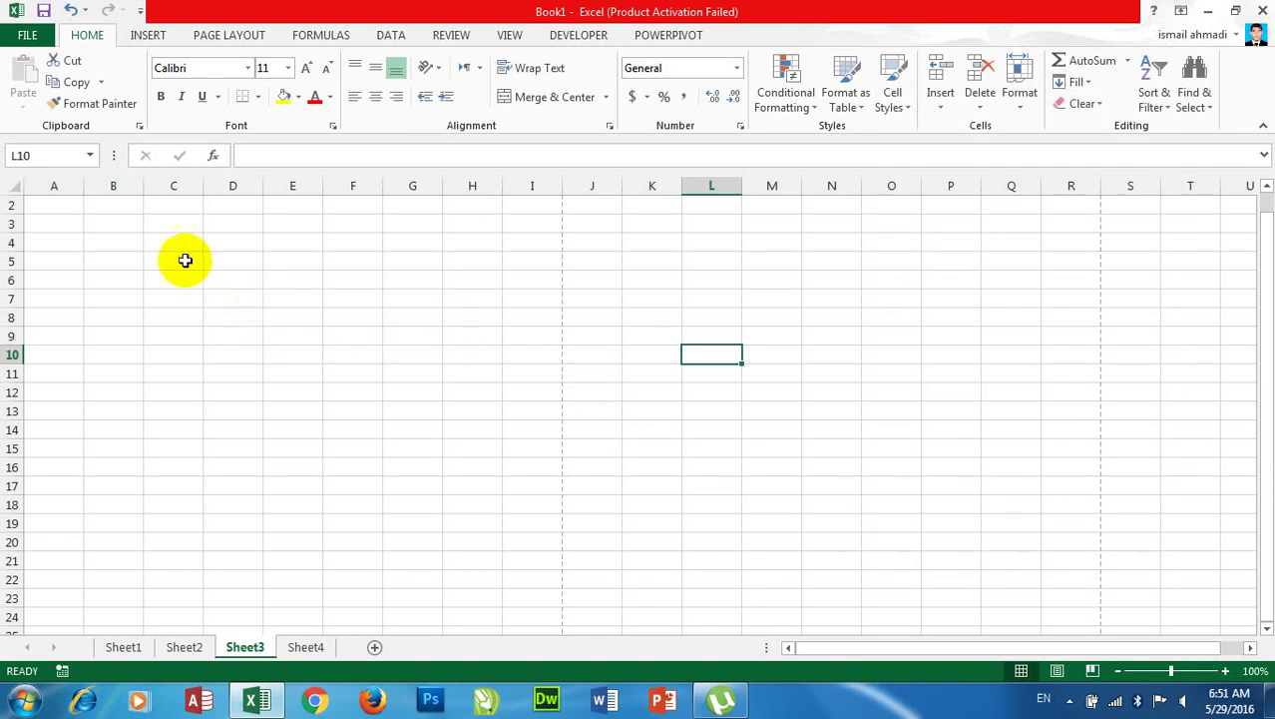
{"action": "left_click", "coordinate": [1226, 670]}
{"action": "left_click", "coordinate": [1225, 671]}
{"action": "left_click", "coordinate": [1226, 671]}
{"action": "left_click", "coordinate": [1225, 670]}
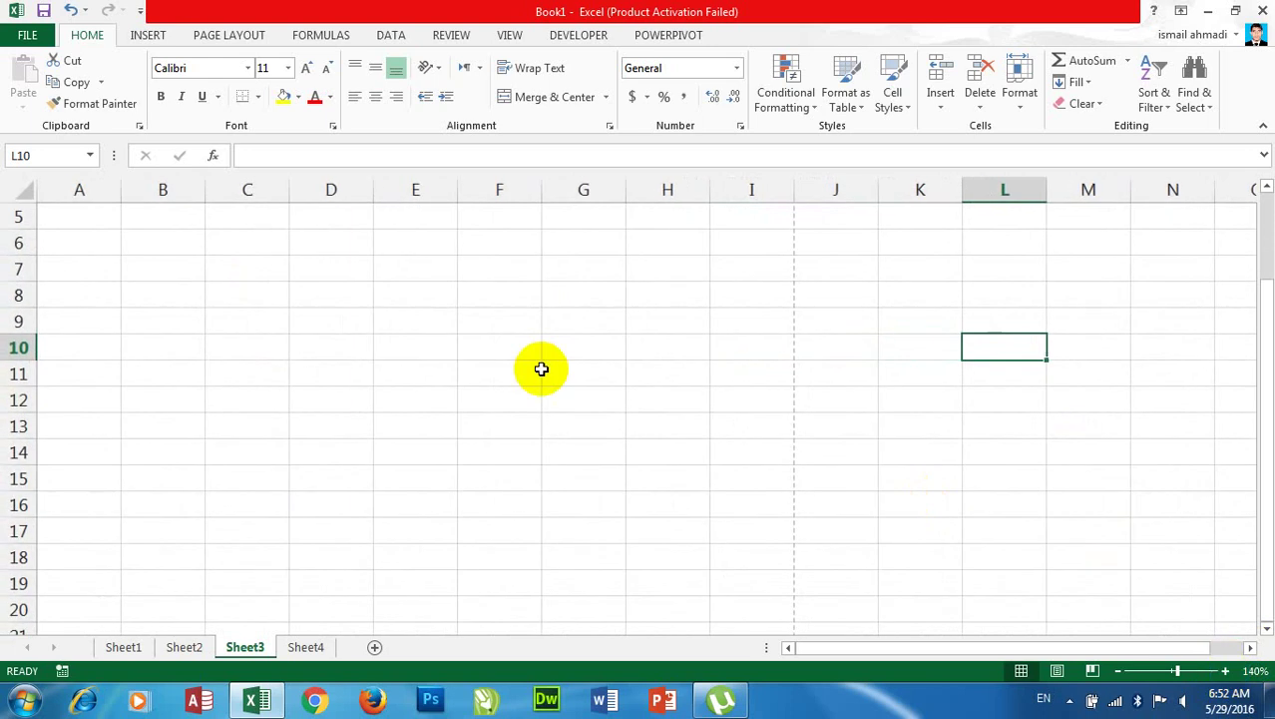
- Enter the heading salary in C5 and fourteen salary figures, 35324 through 32, in C6:C19
{"action": "left_click", "coordinate": [249, 217]}
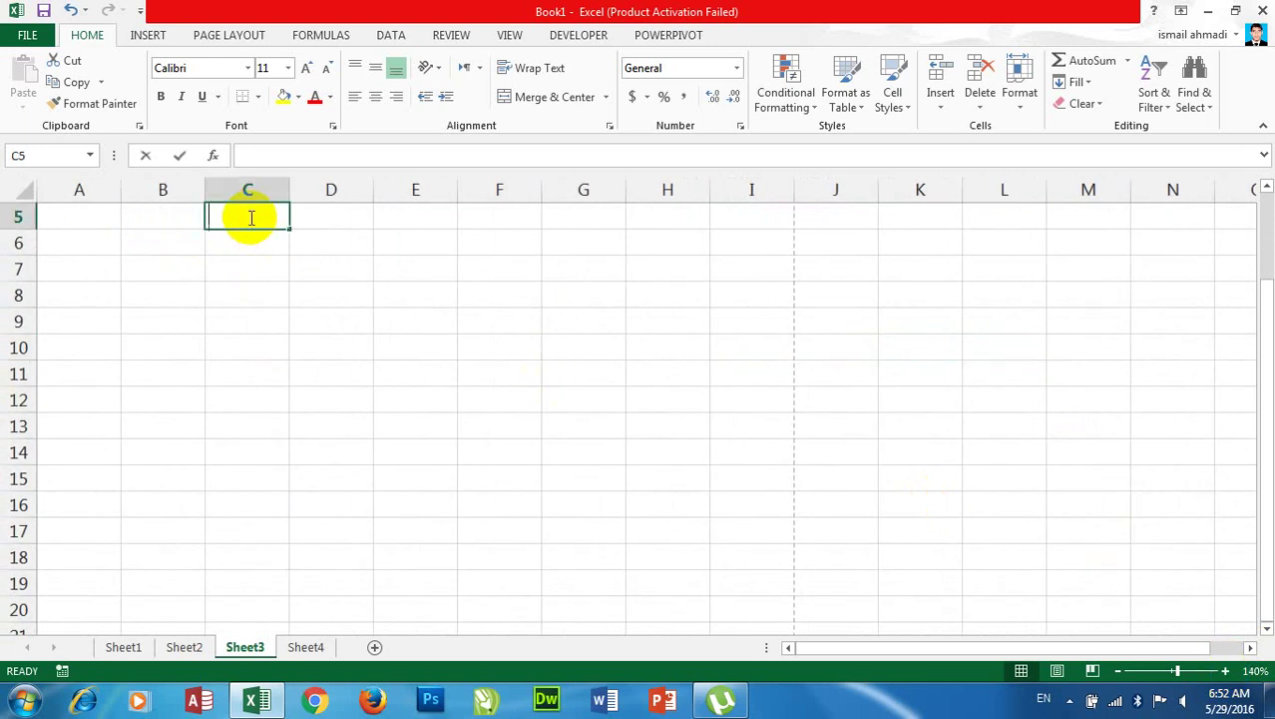
{"action": "type", "text": "salary"}
{"action": "key", "text": "Return"}
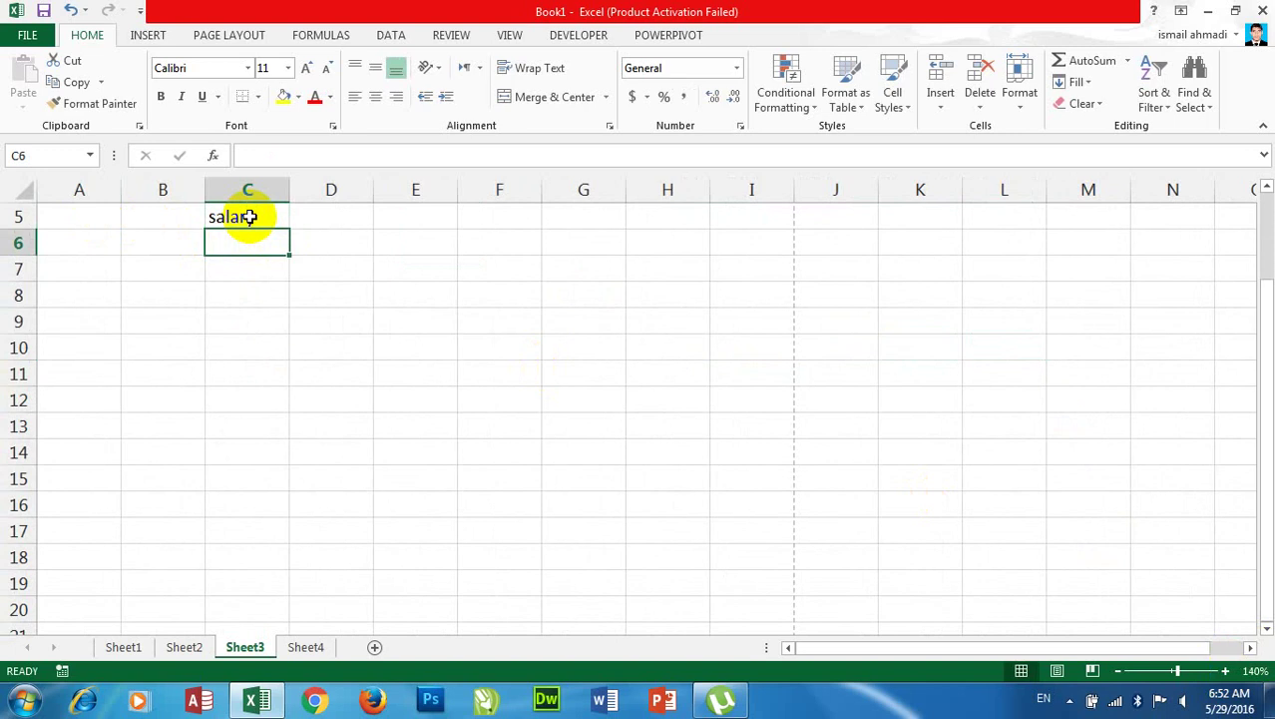
{"action": "type", "text": "35324 23 423 4 23 "}
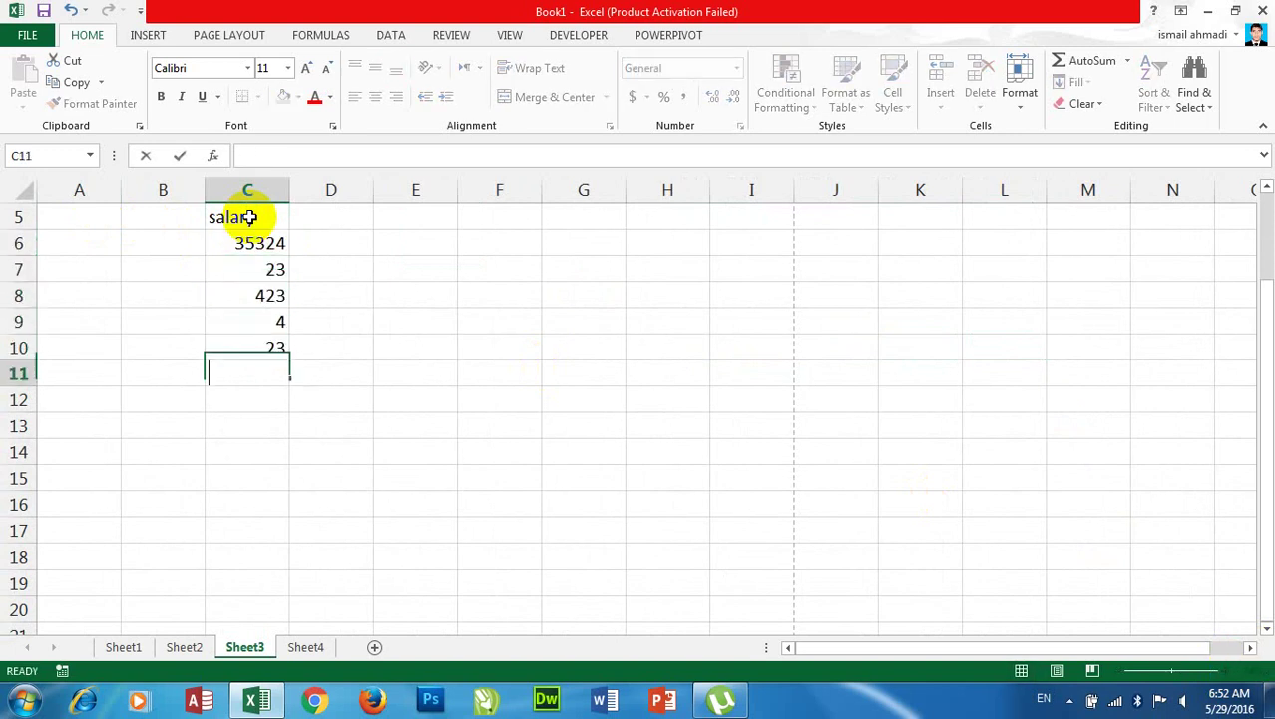
{"action": "type", "text": "432 4 23 432 4 23 4 234 32"}
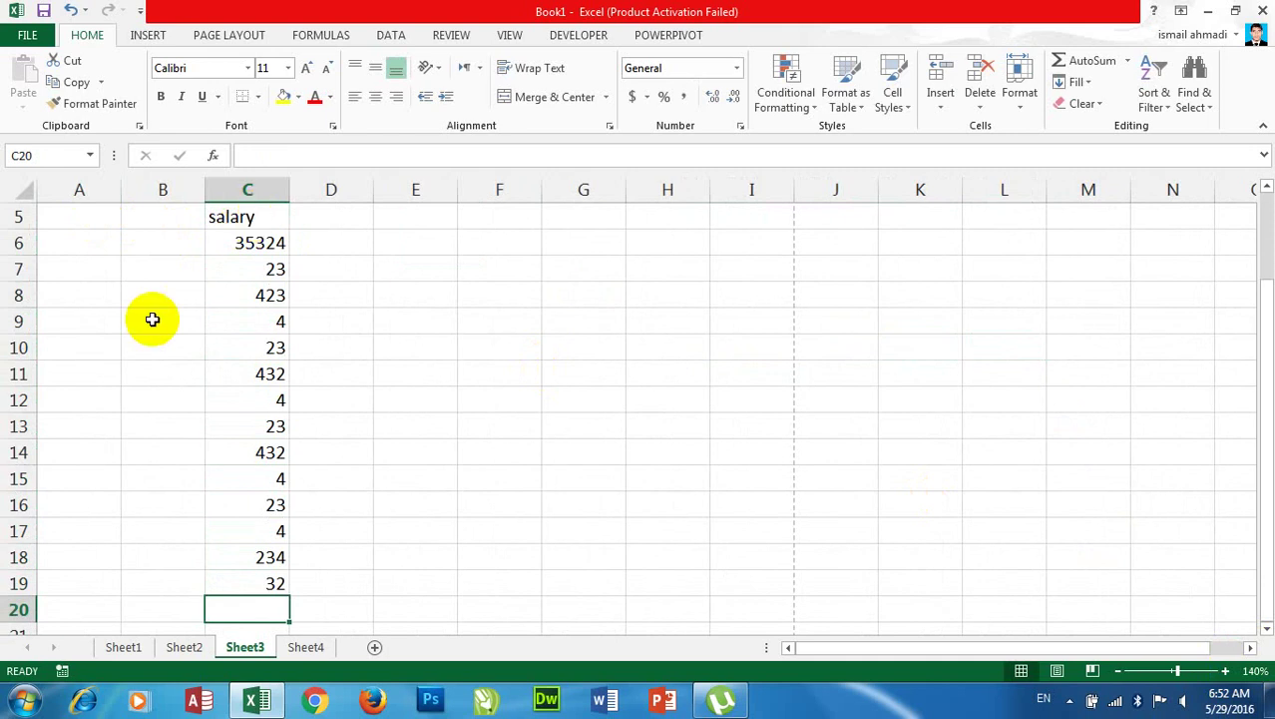
{"action": "left_click", "coordinate": [24, 701]}
- Launch Windows Calculator, key in the C6 figure 35324, then close it
{"action": "type", "text": "ca"}
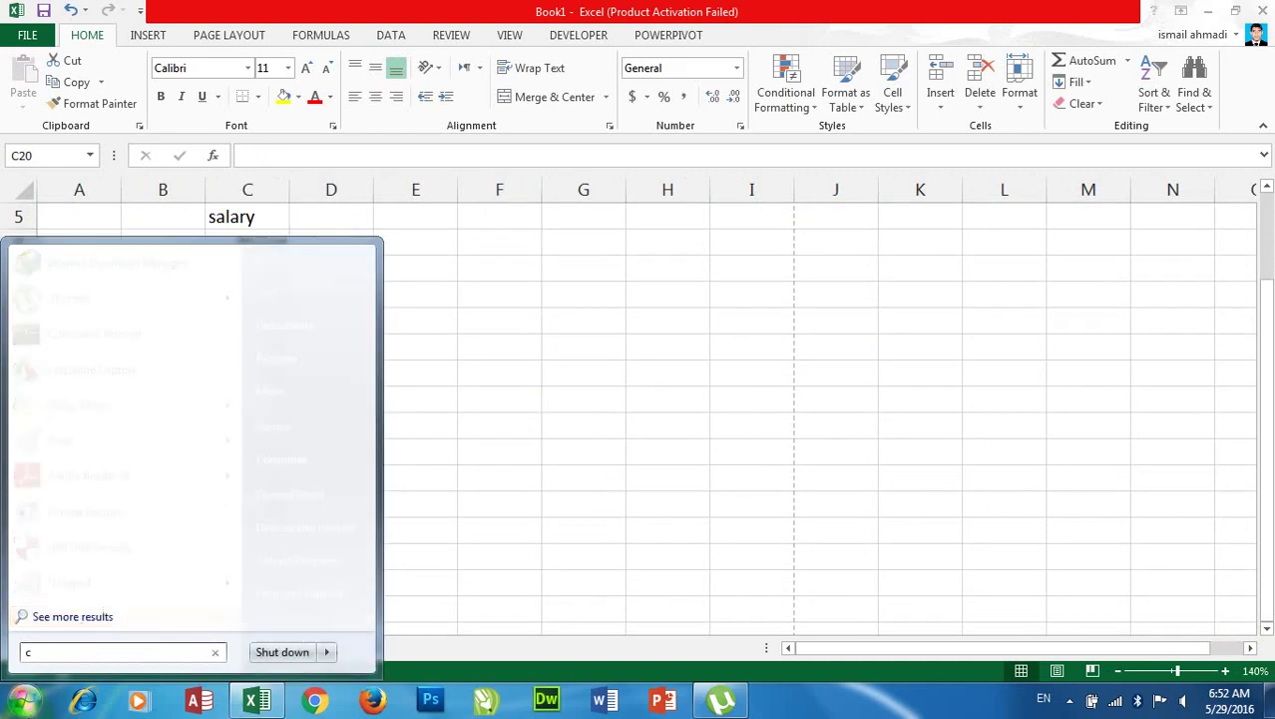
{"action": "type", "text": "lc"}
{"action": "key", "text": "Return"}
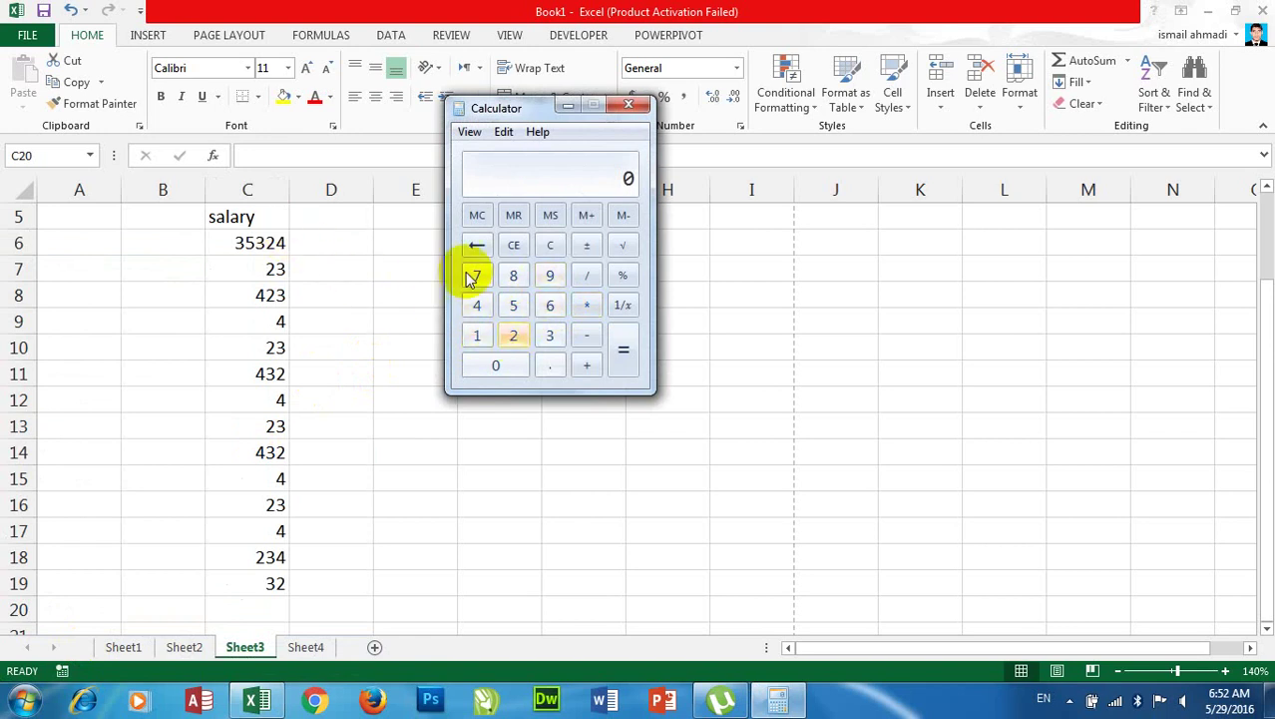
{"action": "left_click", "coordinate": [555, 338]}
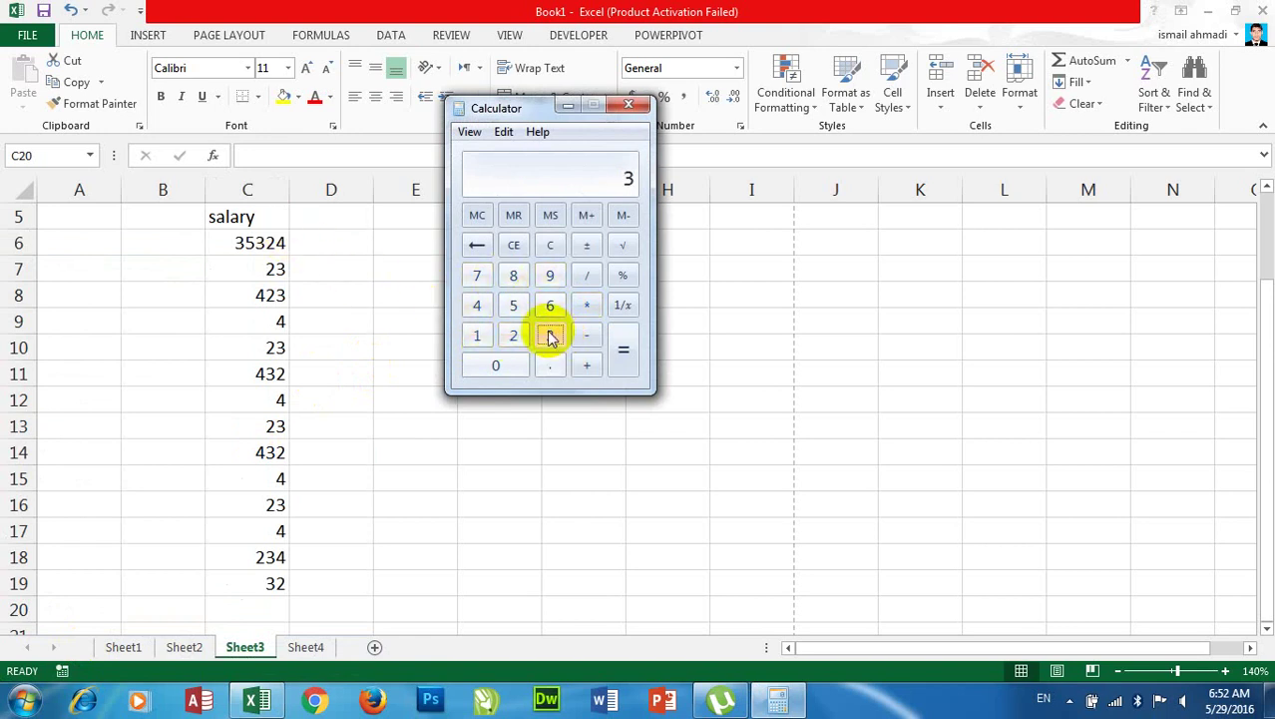
{"action": "left_click", "coordinate": [513, 305]}
{"action": "left_click", "coordinate": [549, 336]}
{"action": "left_click", "coordinate": [504, 334]}
{"action": "left_click", "coordinate": [478, 306]}
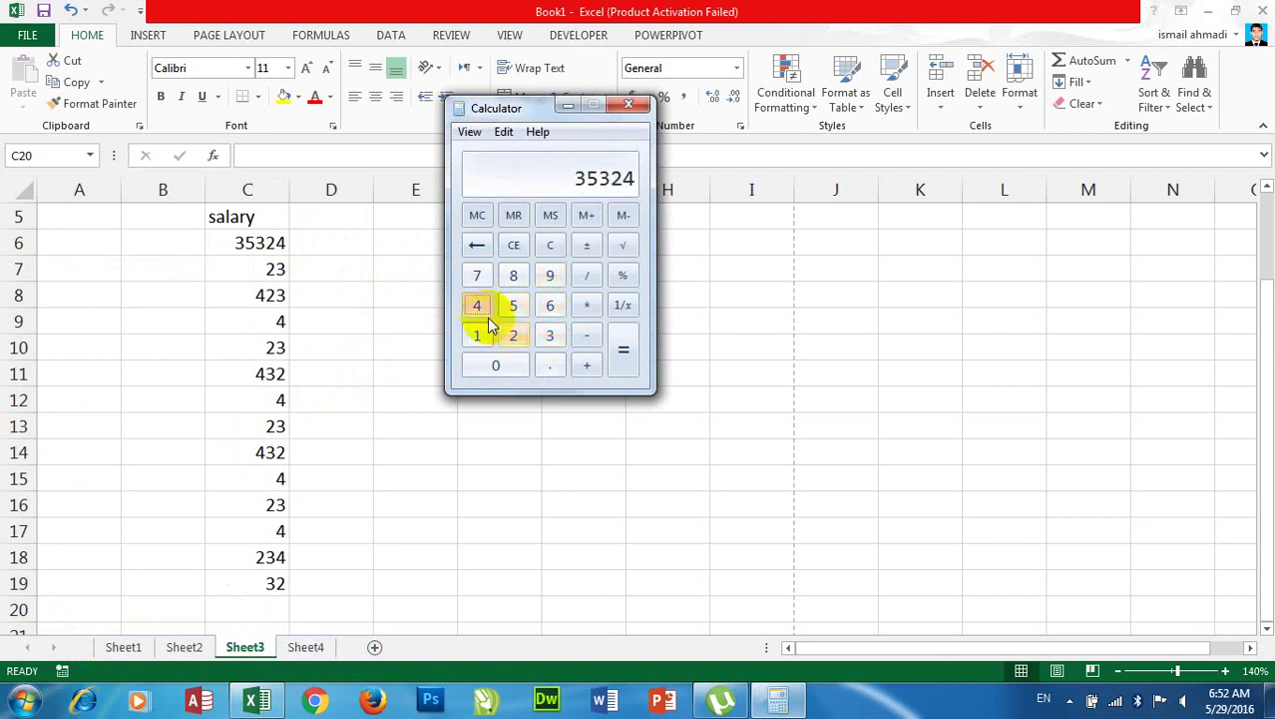
{"action": "left_click", "coordinate": [644, 110]}
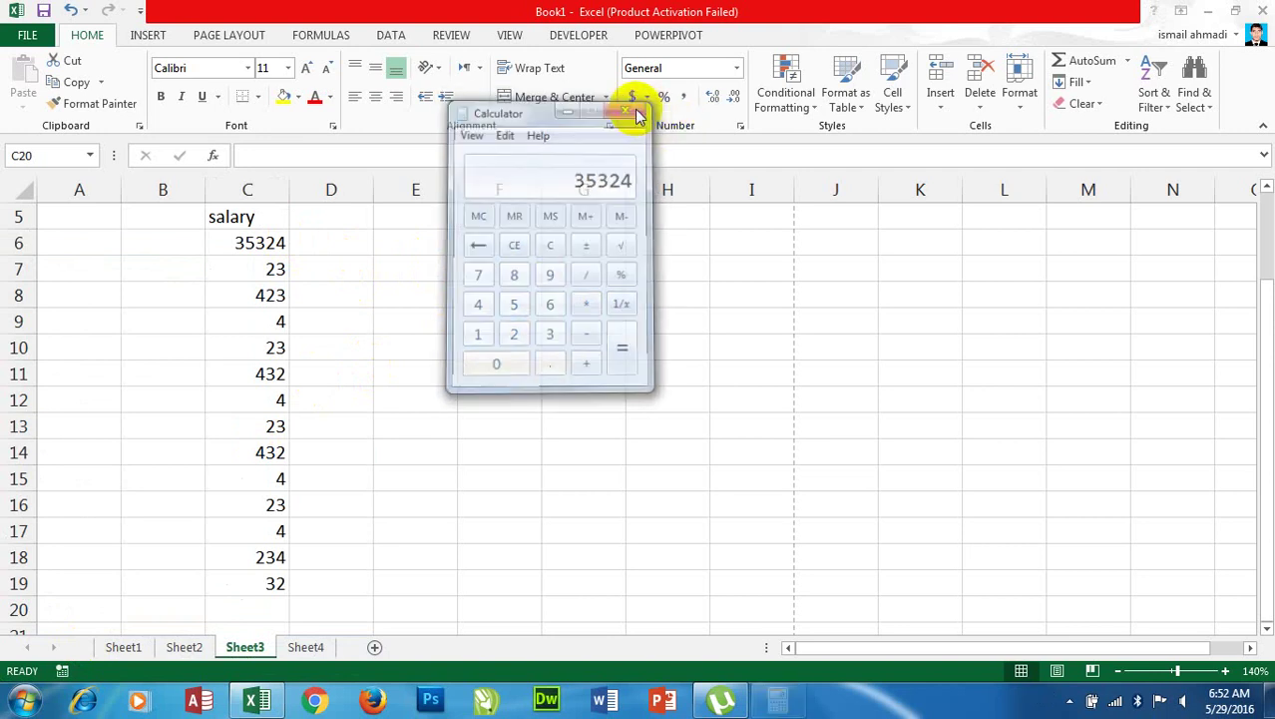
{"action": "left_click", "coordinate": [251, 607]}
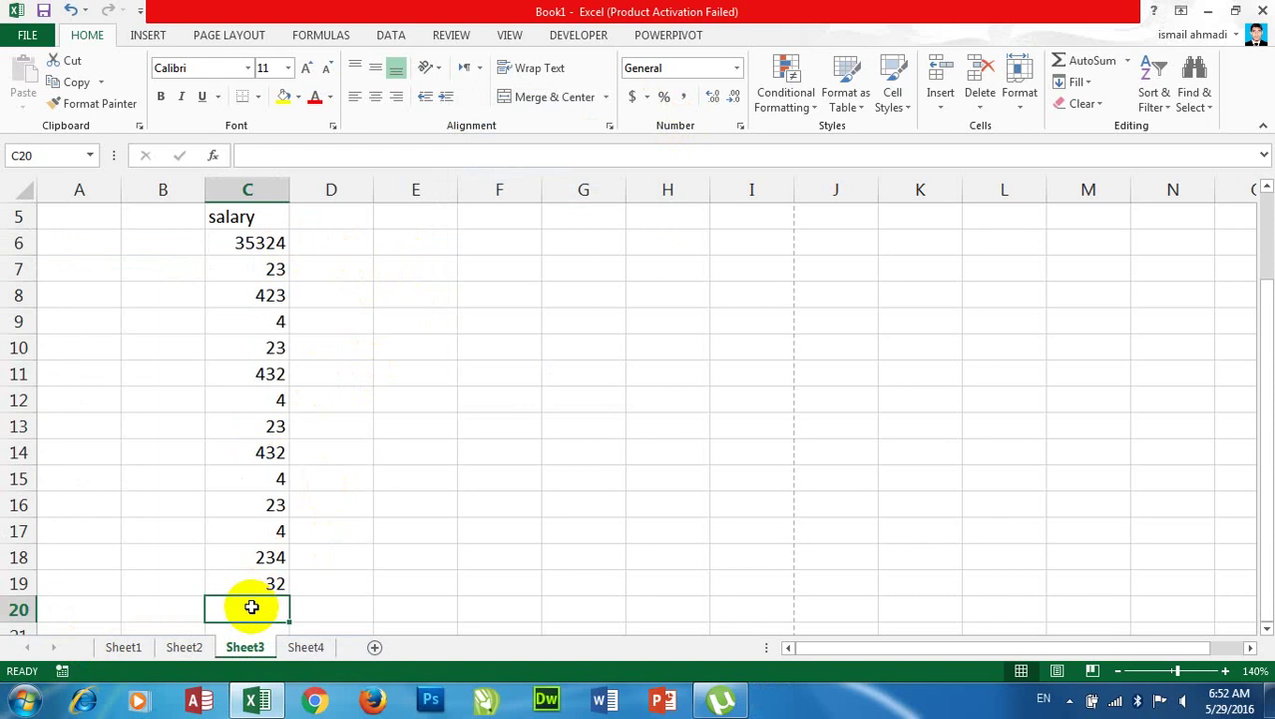
- Total the salaries in C20 with AutoSum =SUM(C6:C19), giving 36985, and make it bold
{"action": "left_click", "coordinate": [1131, 63]}
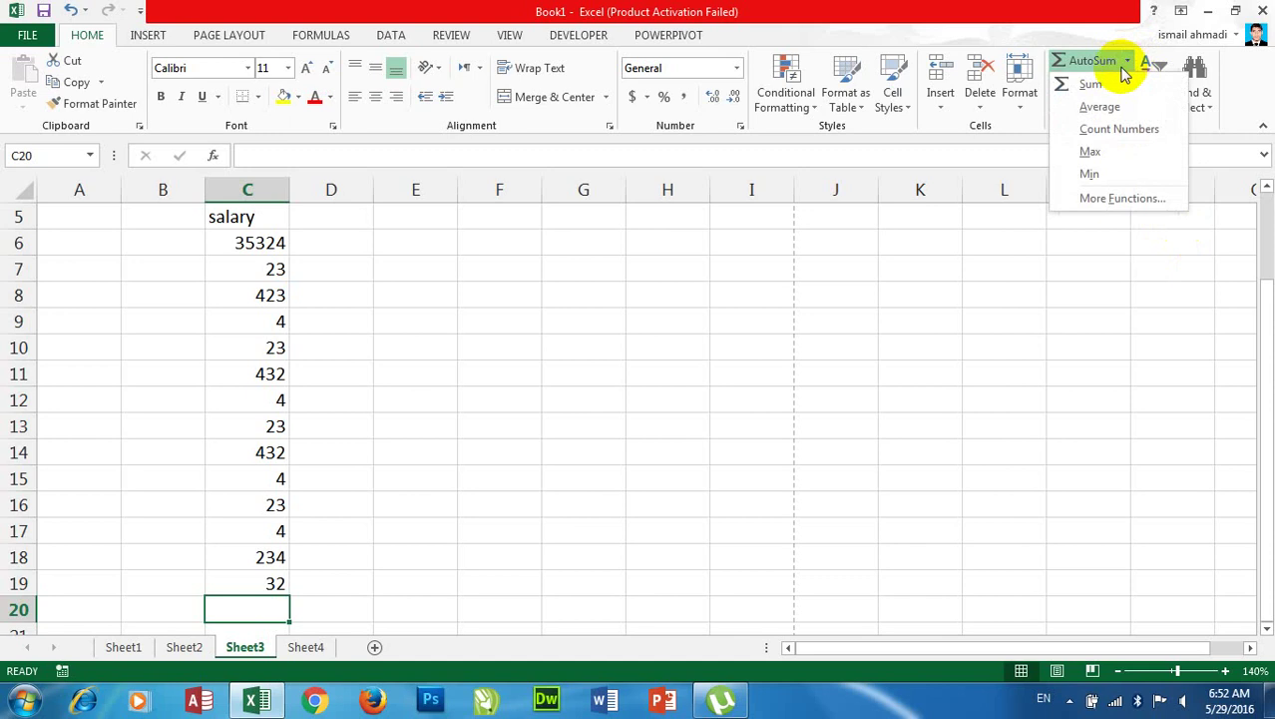
{"action": "left_click", "coordinate": [1097, 88]}
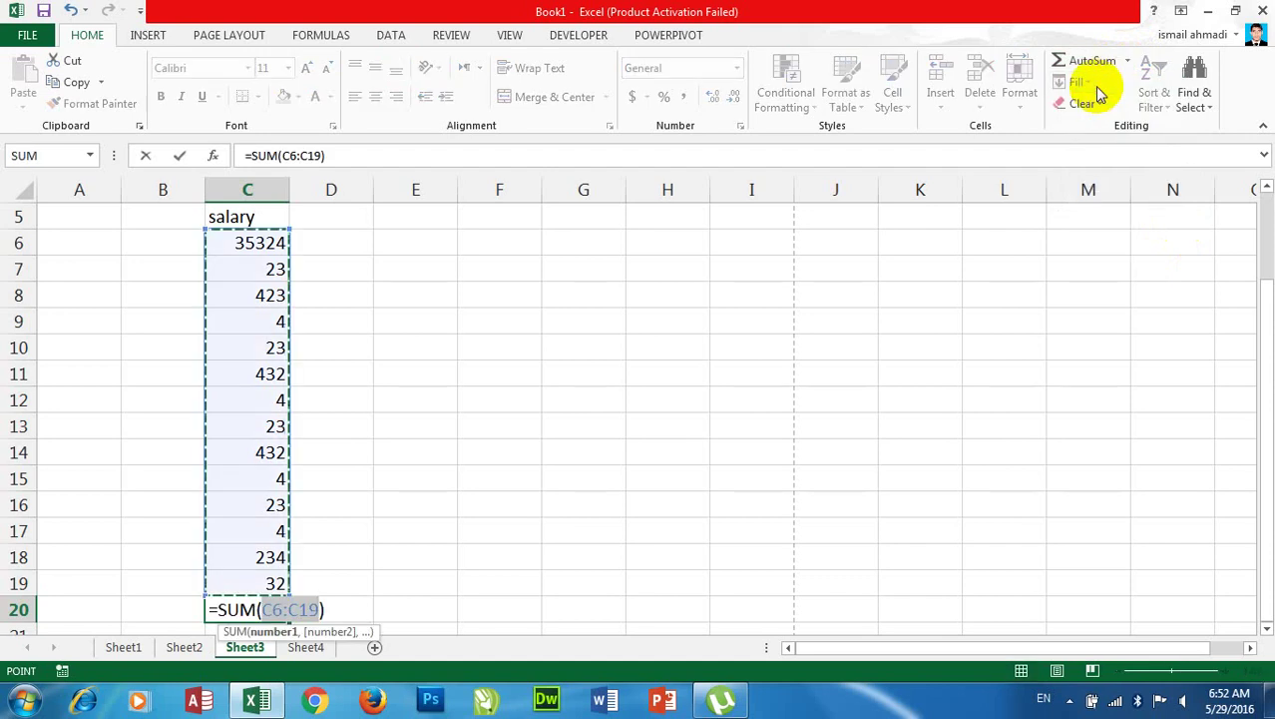
{"action": "key", "text": "Return"}
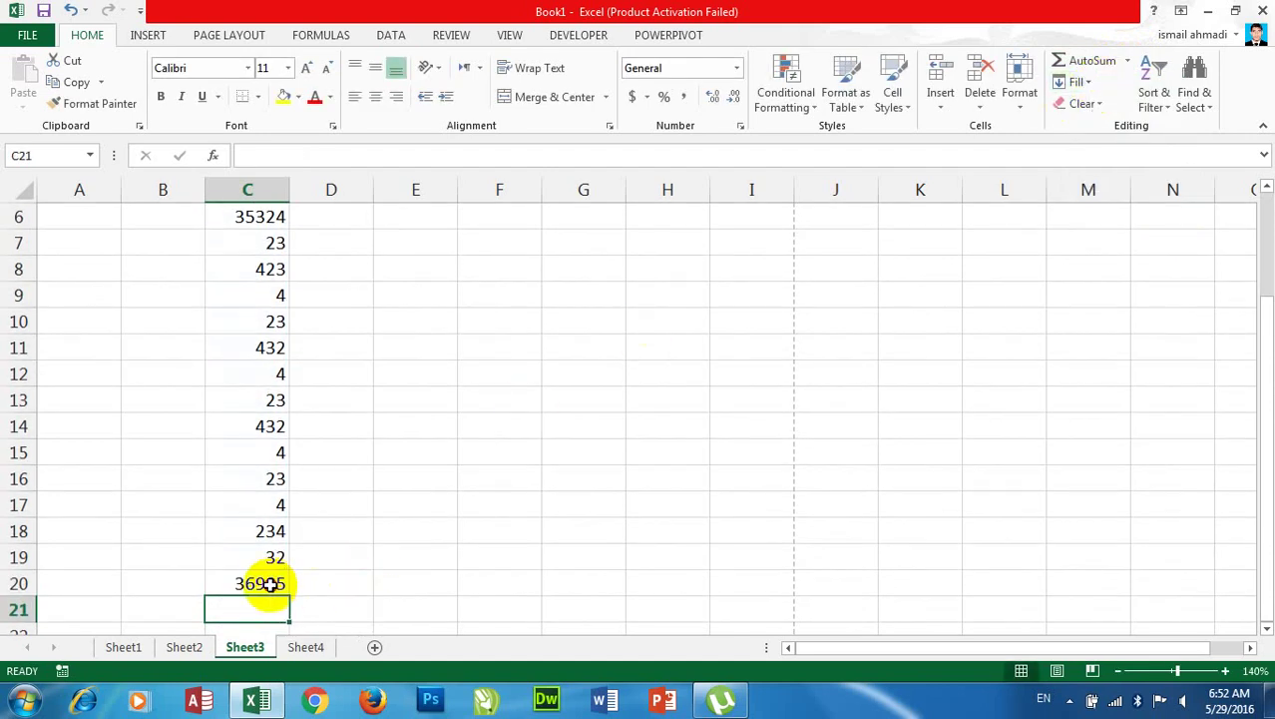
{"action": "left_click", "coordinate": [270, 583]}
{"action": "key", "text": "ctrl+b"}
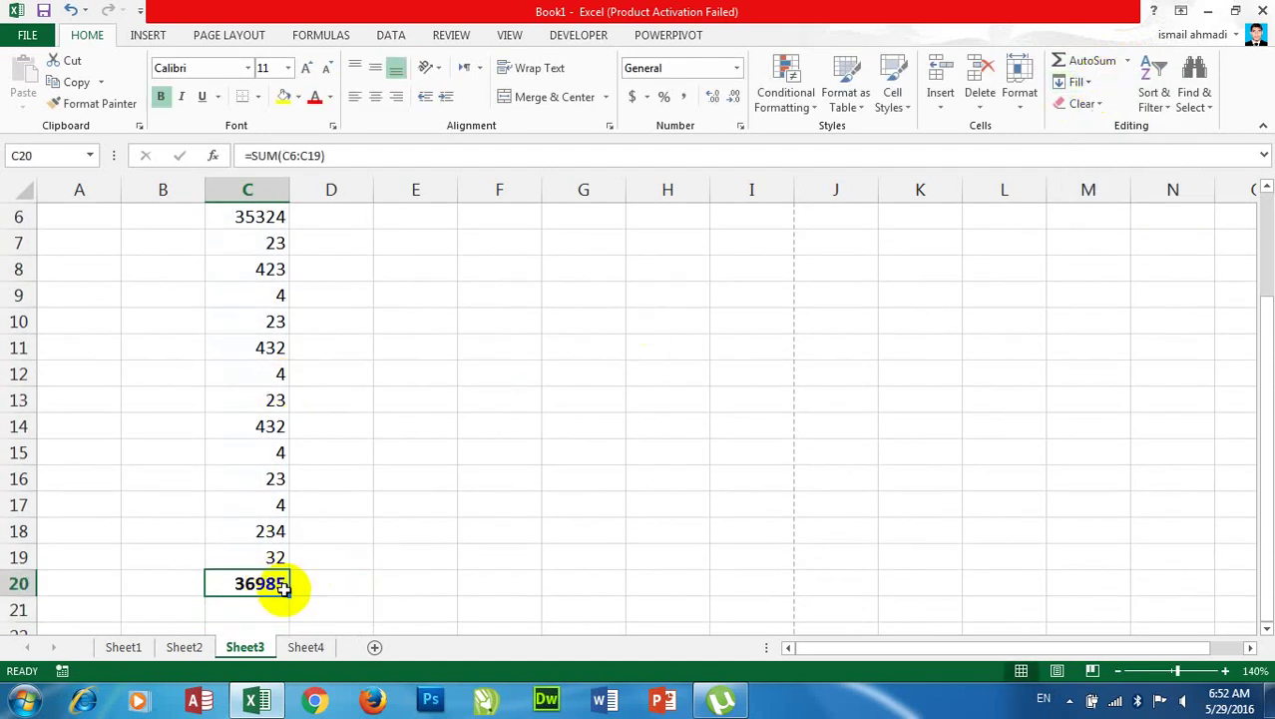
- Copy the salary figures C6:C19 across into columns D to G
{"action": "mouse_move", "coordinate": [256, 214]}
{"action": "left_mouse_down"}
{"action": "mouse_move", "coordinate": [288, 565]}
{"action": "mouse_move", "coordinate": [584, 559]}
{"action": "left_mouse_up"}
{"action": "left_click", "coordinate": [360, 588]}
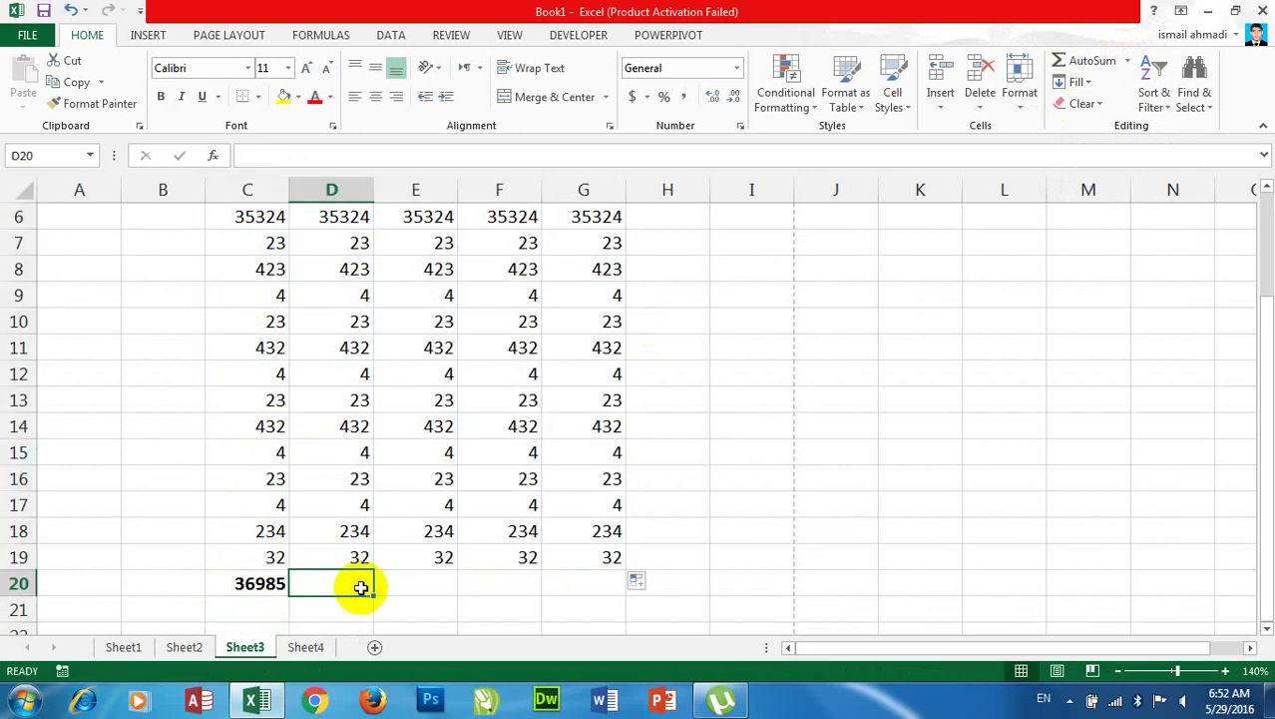
{"action": "left_click_drag", "start_coordinate": [255, 582], "coordinate": [667, 579]}
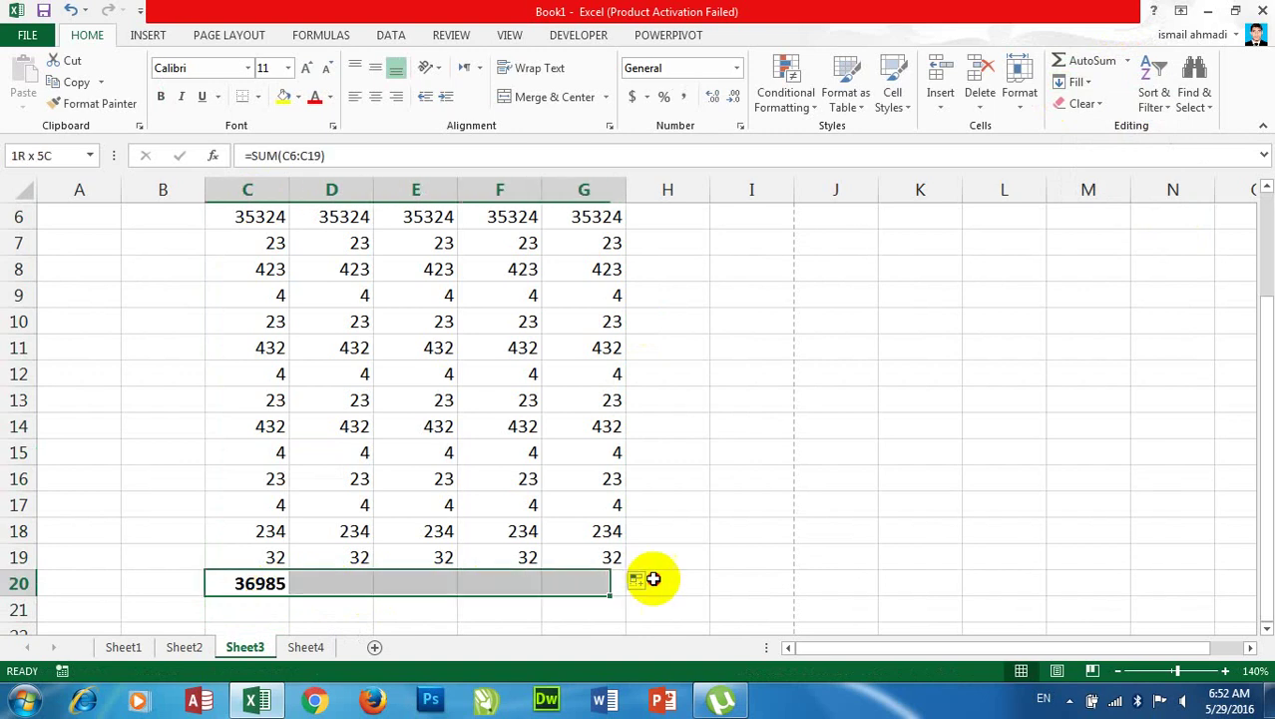
- Insert the average (2641.79) in D20 and the count of numbers (14) in E20
{"action": "left_click", "coordinate": [344, 584]}
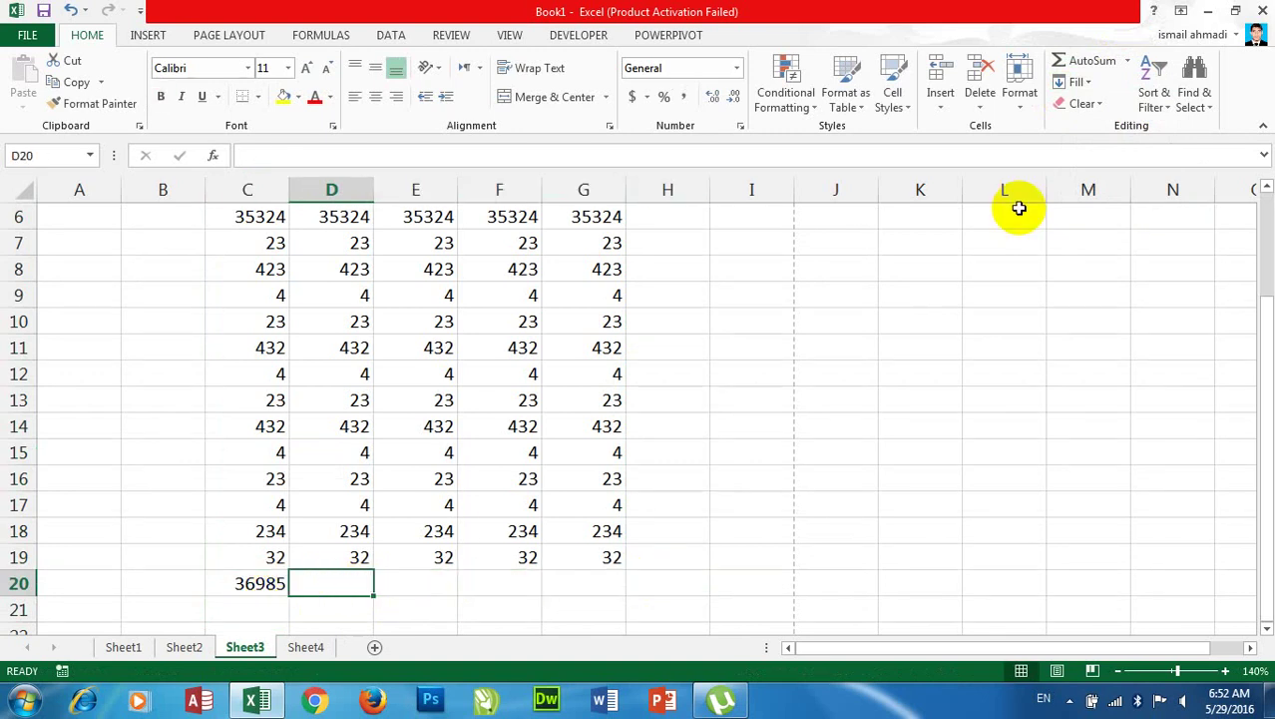
{"action": "left_click", "coordinate": [1127, 61]}
{"action": "left_click", "coordinate": [1104, 109]}
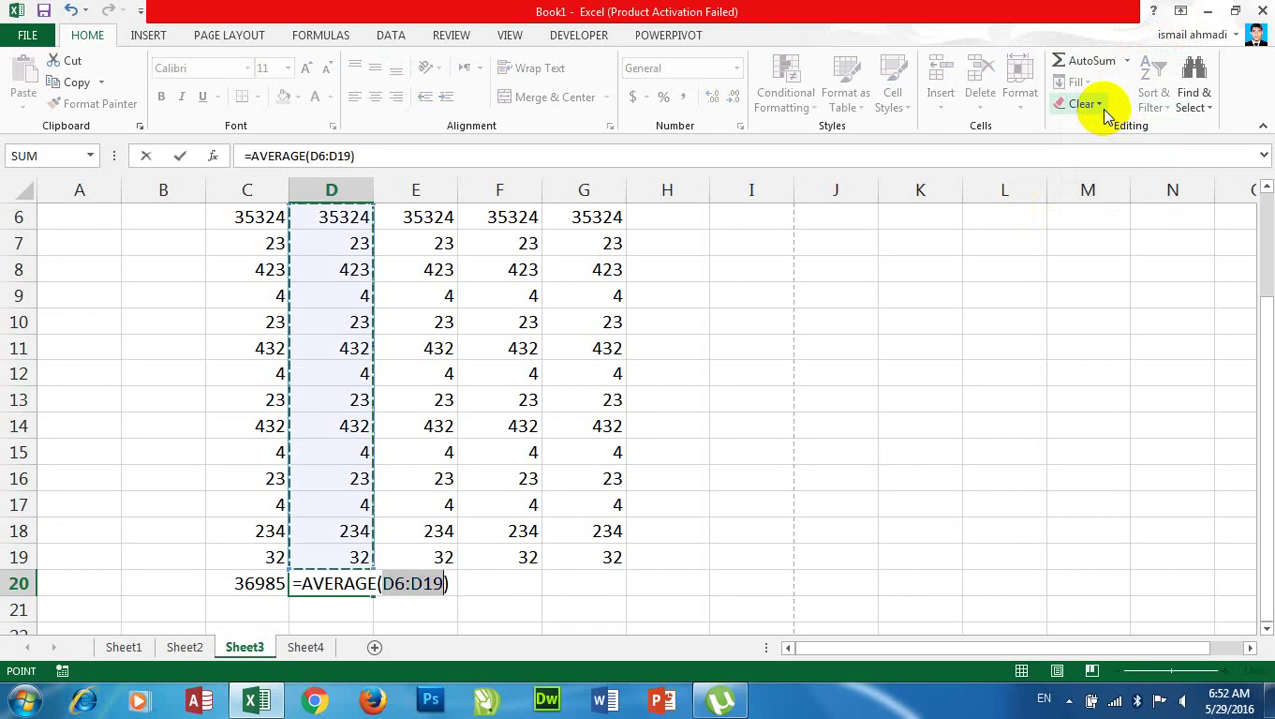
{"action": "key", "text": "Return"}
{"action": "key", "text": "Right"}
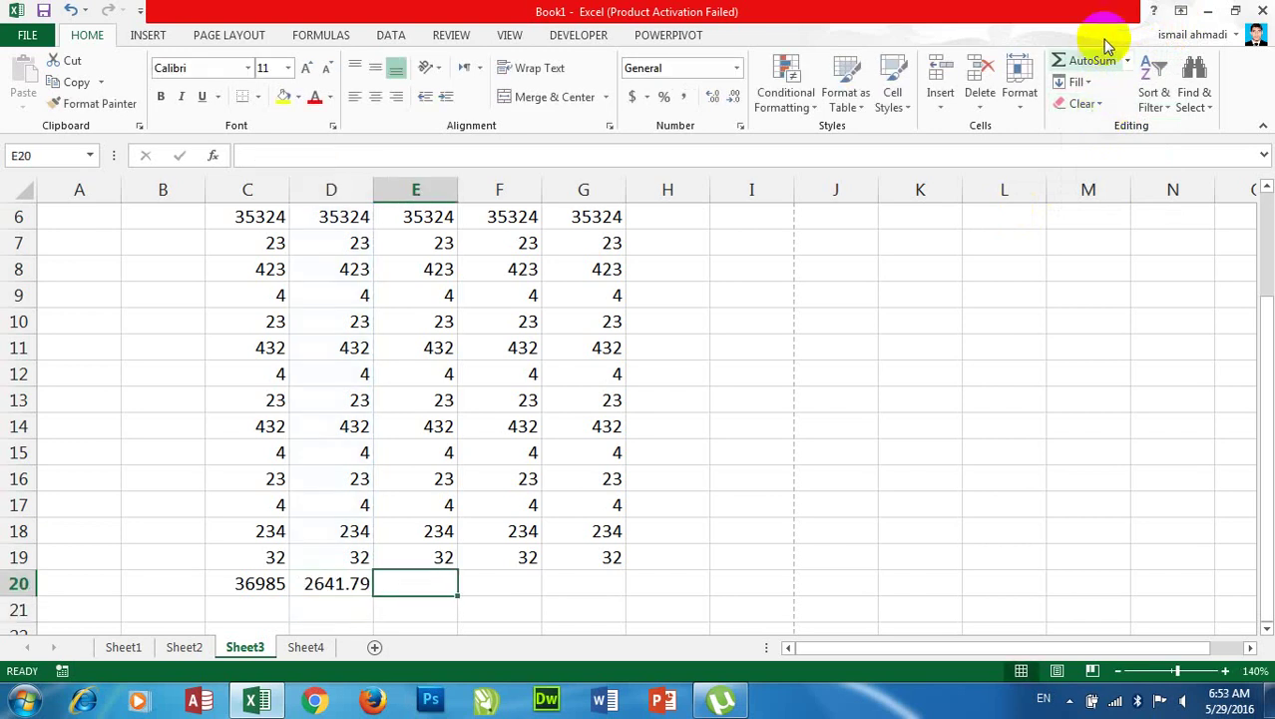
{"action": "left_click", "coordinate": [1128, 62]}
{"action": "left_click", "coordinate": [1120, 129]}
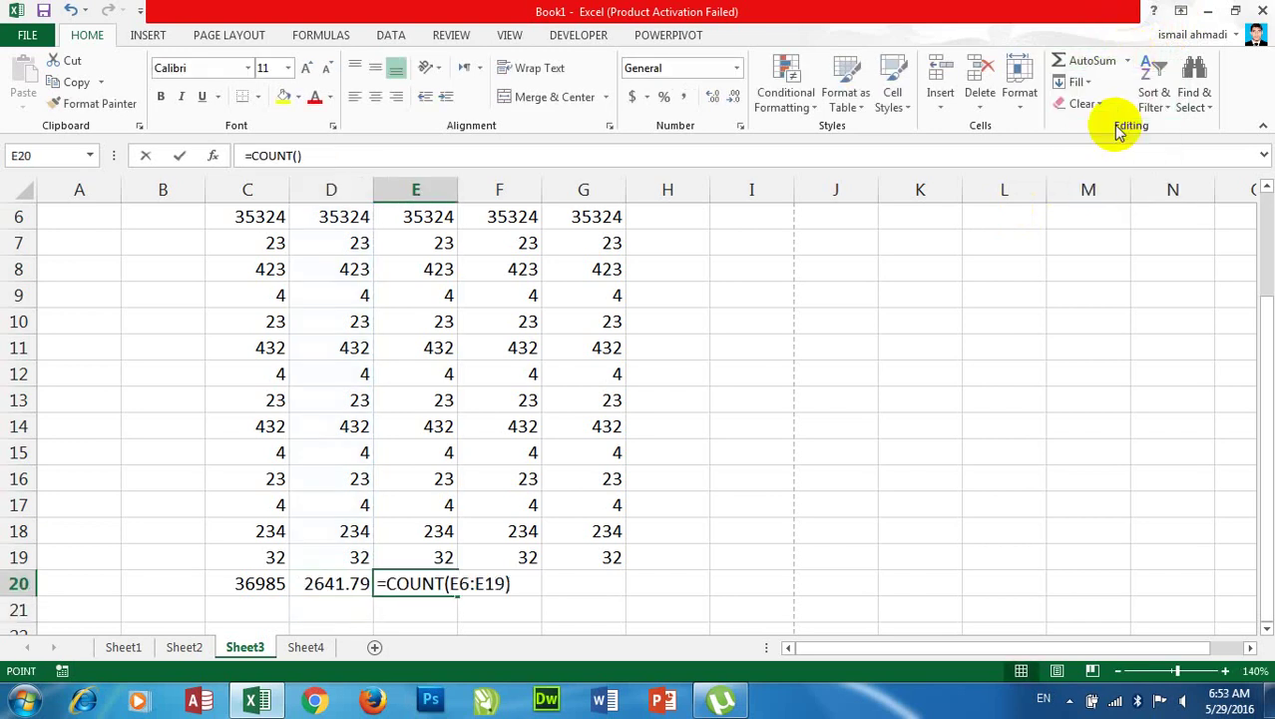
{"action": "key", "text": "Return"}
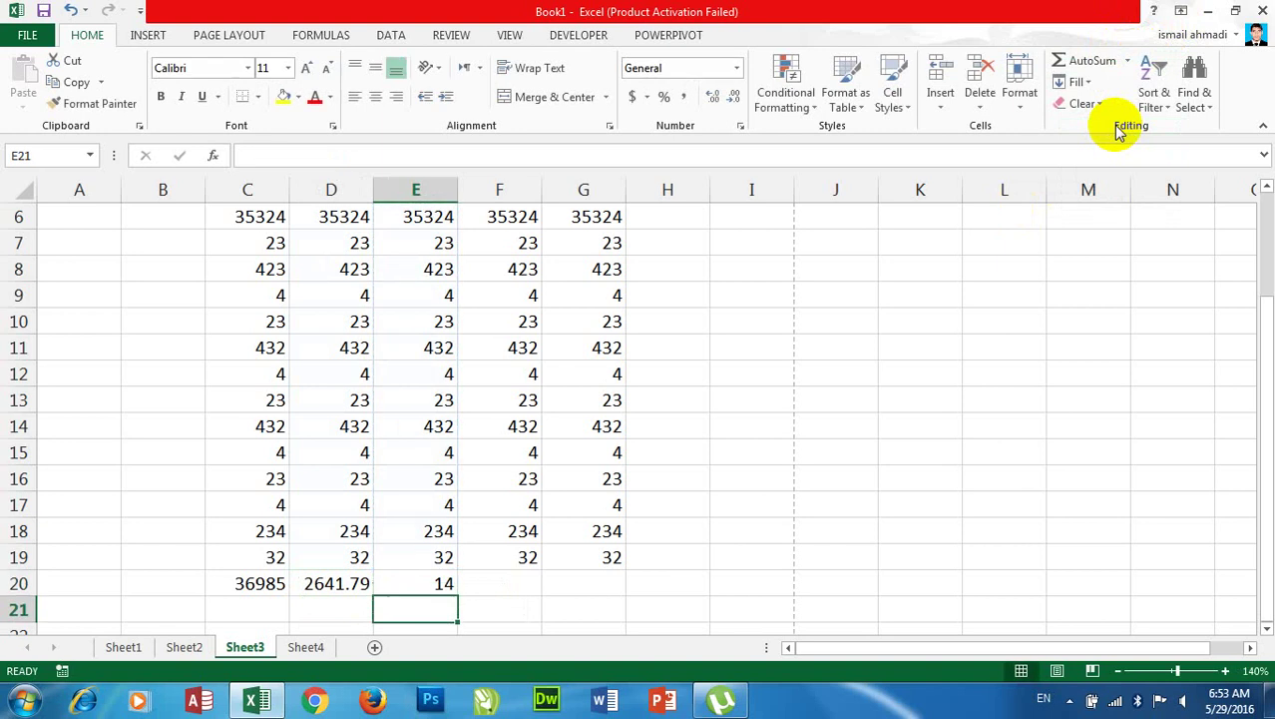
- Insert the maximum (35324) in F20 and the minimum (4) in G20
{"action": "left_click", "coordinate": [526, 581]}
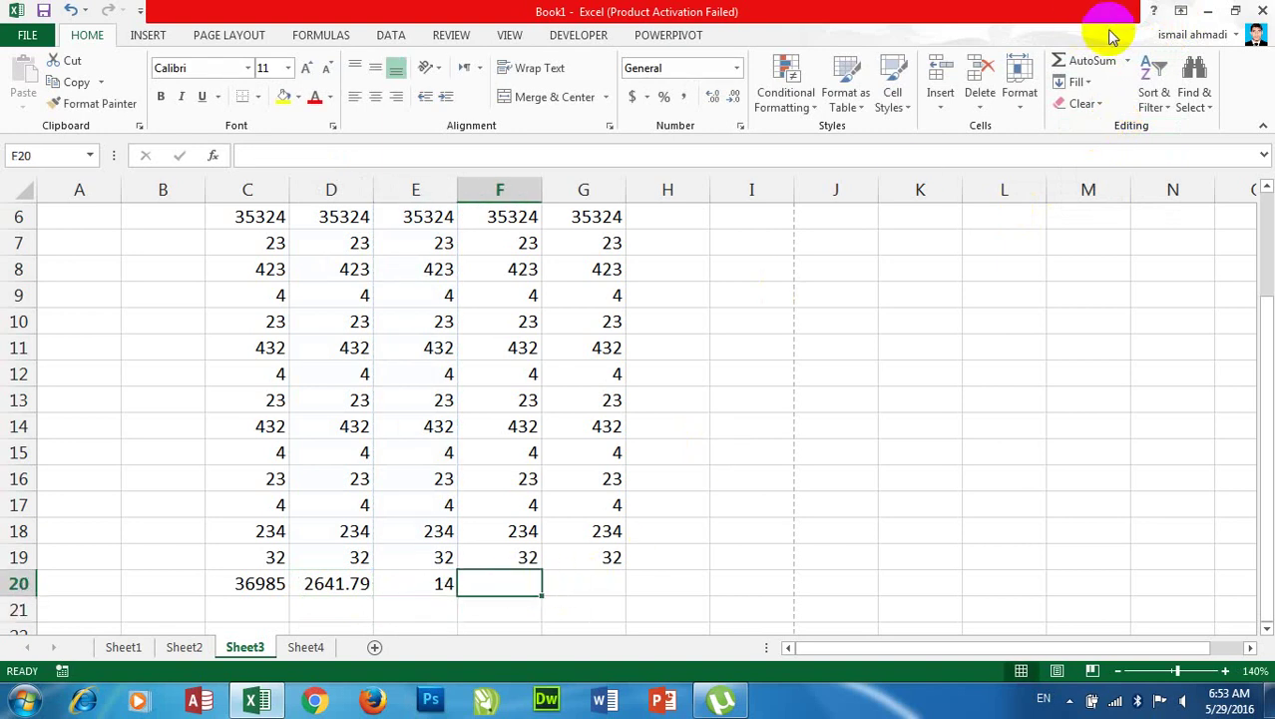
{"action": "left_click", "coordinate": [1129, 62]}
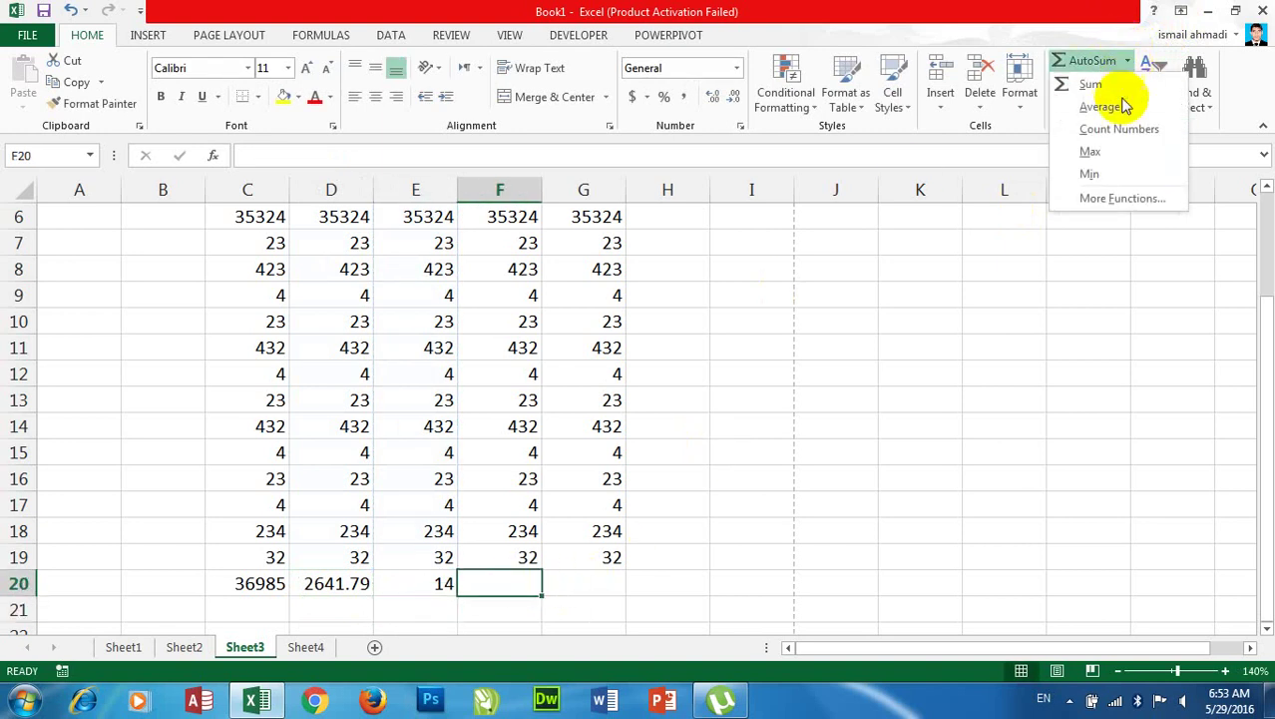
{"action": "left_click", "coordinate": [1103, 151]}
{"action": "key", "text": "Return"}
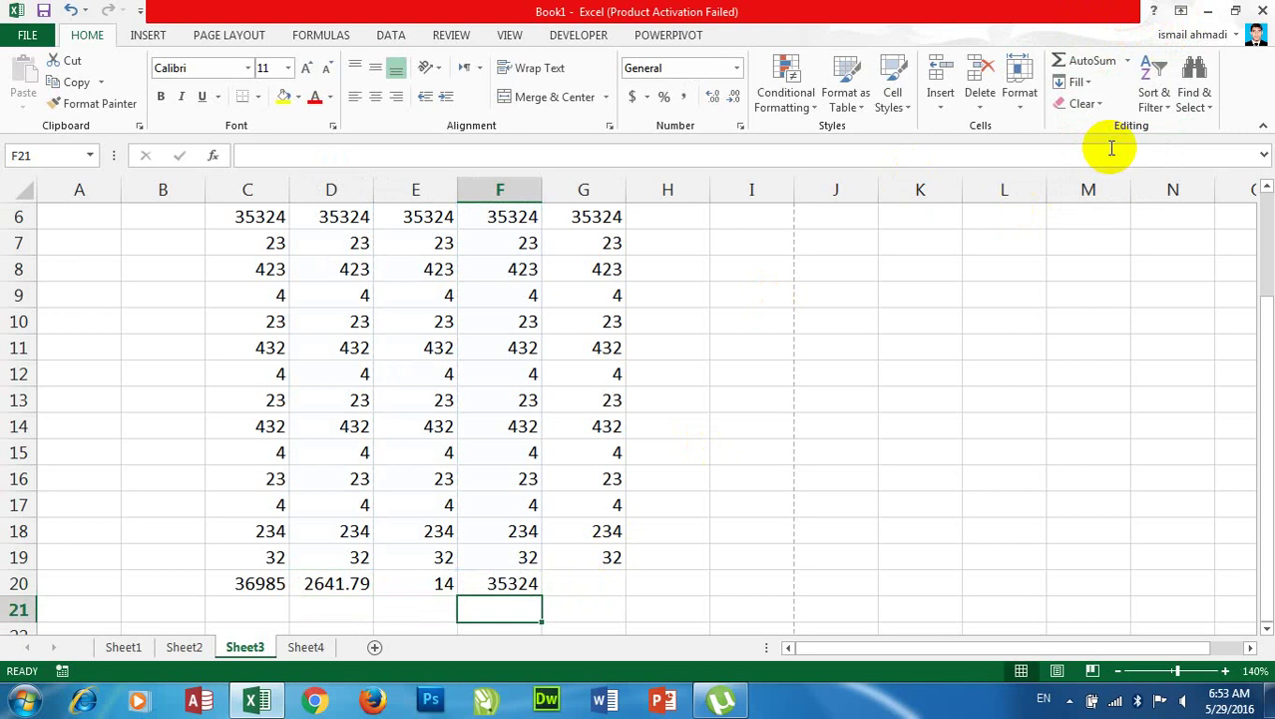
{"action": "key", "text": "Up"}
{"action": "key", "text": "Right"}
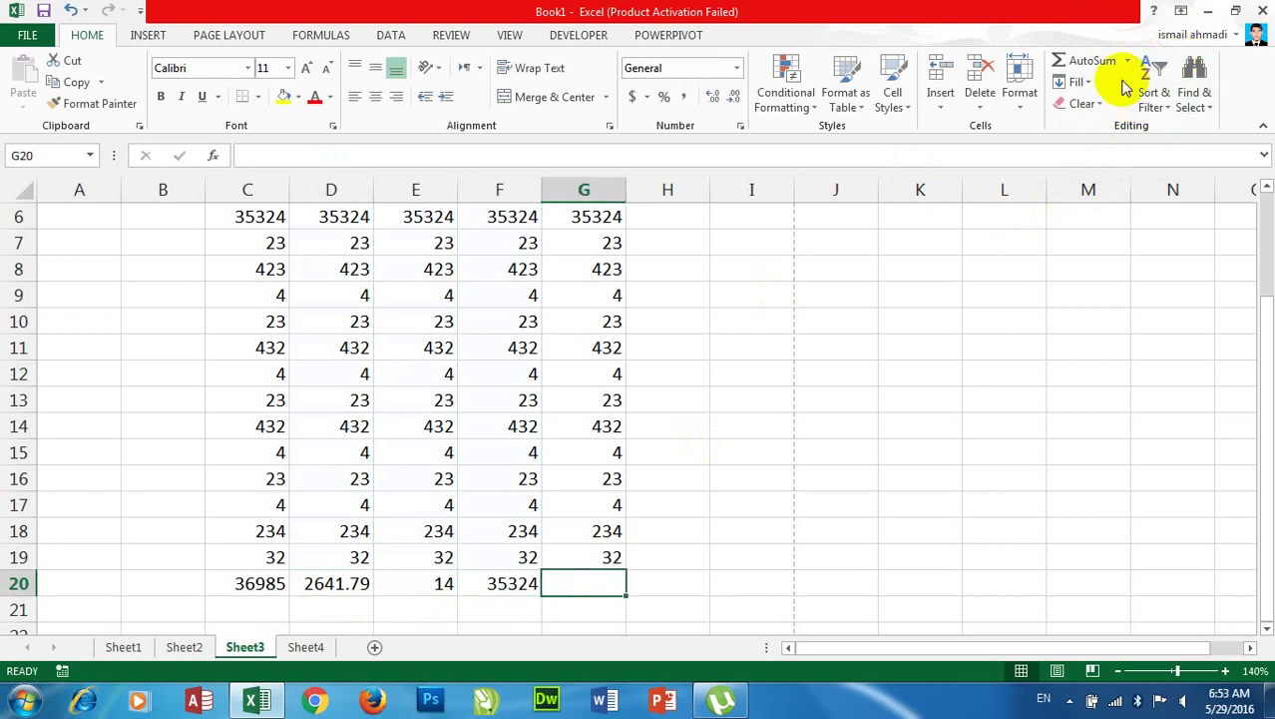
{"action": "left_click", "coordinate": [1128, 62]}
{"action": "left_click", "coordinate": [1119, 169]}
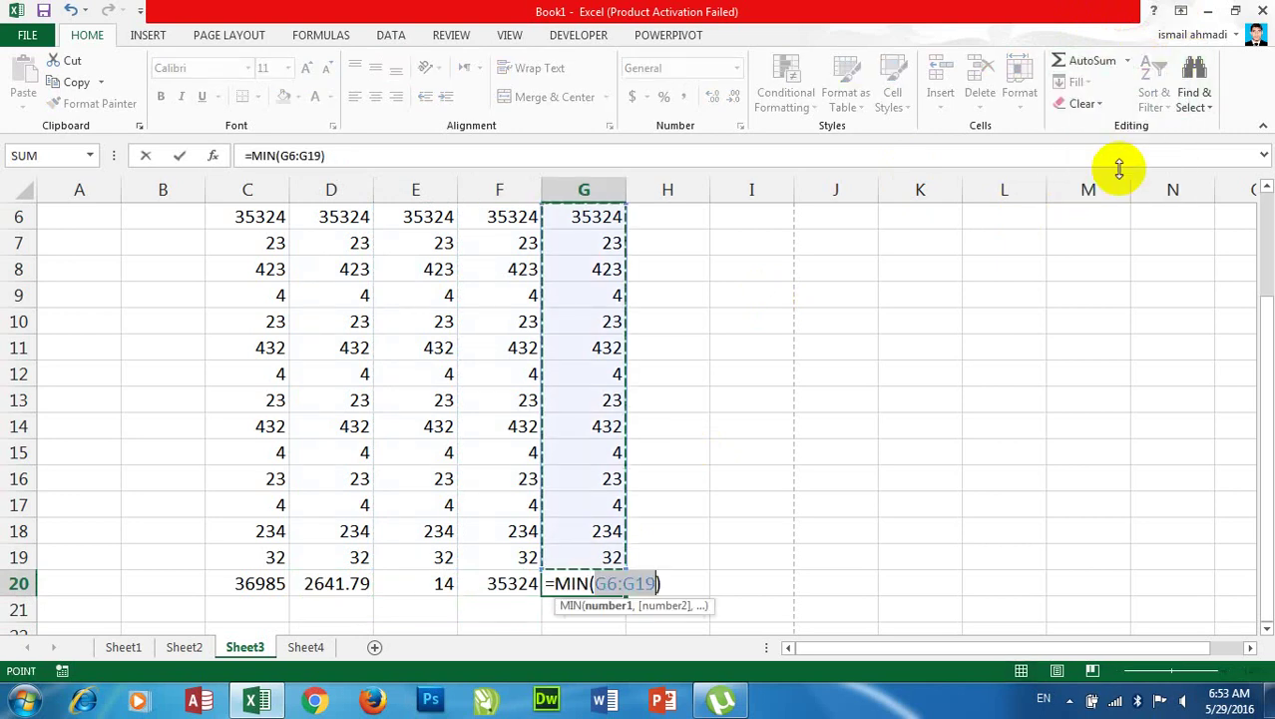
{"action": "key", "text": "Return"}
{"action": "key", "text": "Up"}
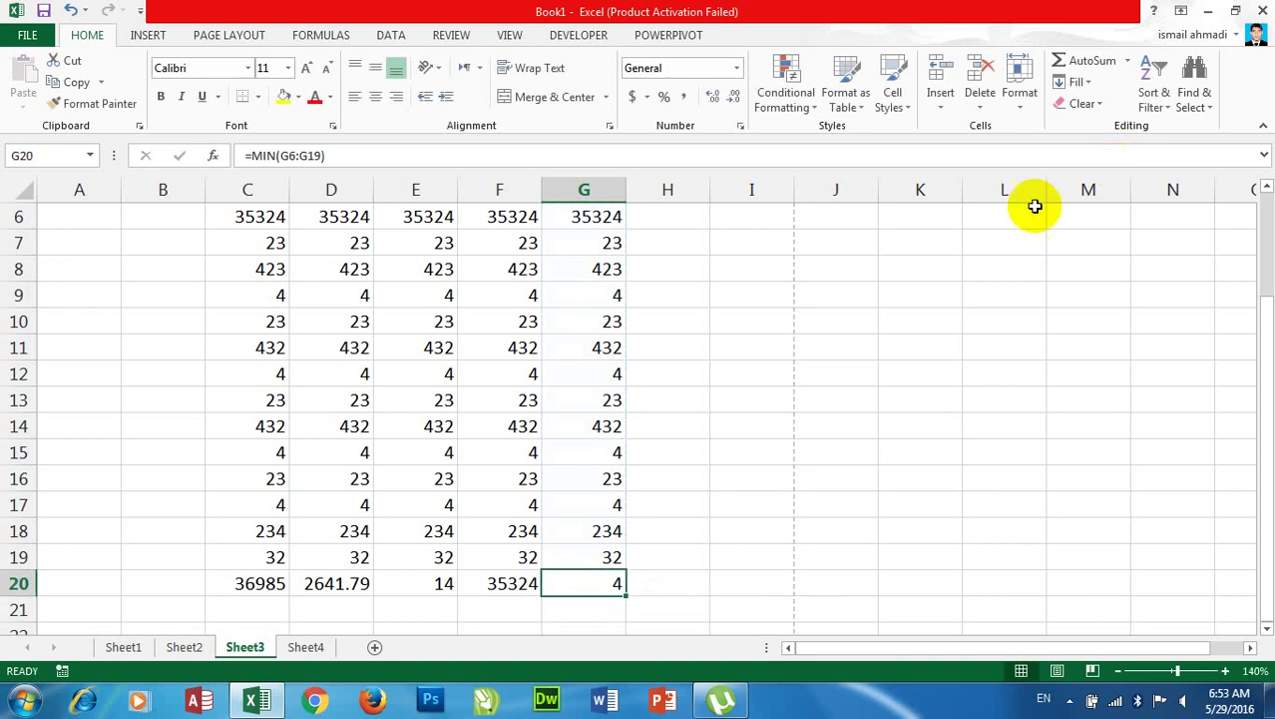
- Bold the row 20 results C20:G20, then close Book1 without saving
{"action": "left_click_drag", "start_coordinate": [260, 582], "coordinate": [581, 589]}
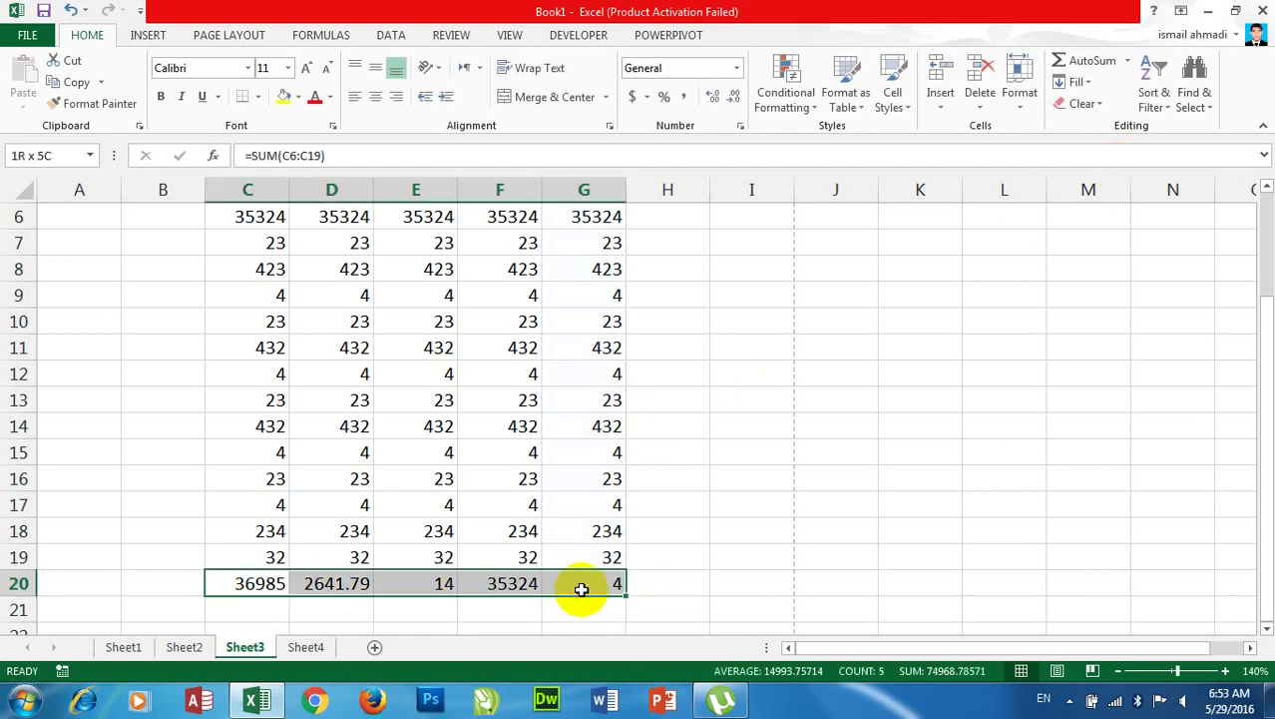
{"action": "left_click", "coordinate": [768, 504]}
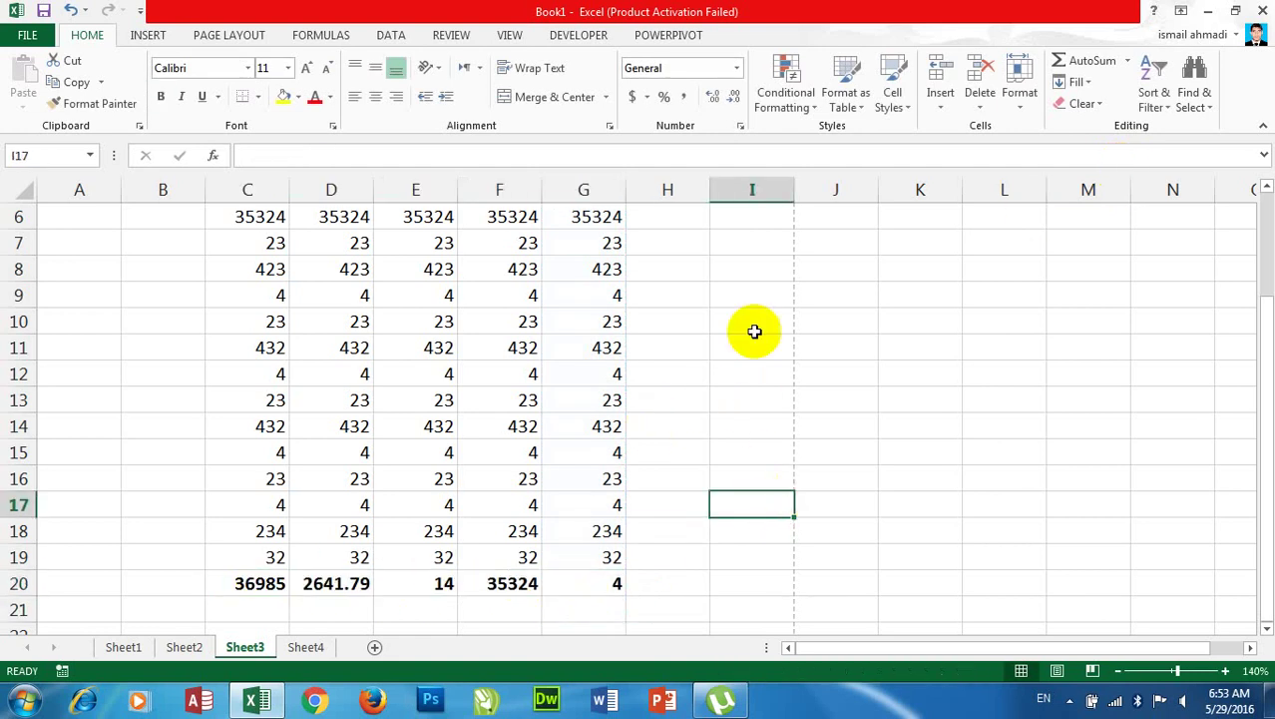
{"action": "left_click_drag", "start_coordinate": [755, 324], "coordinate": [748, 198]}
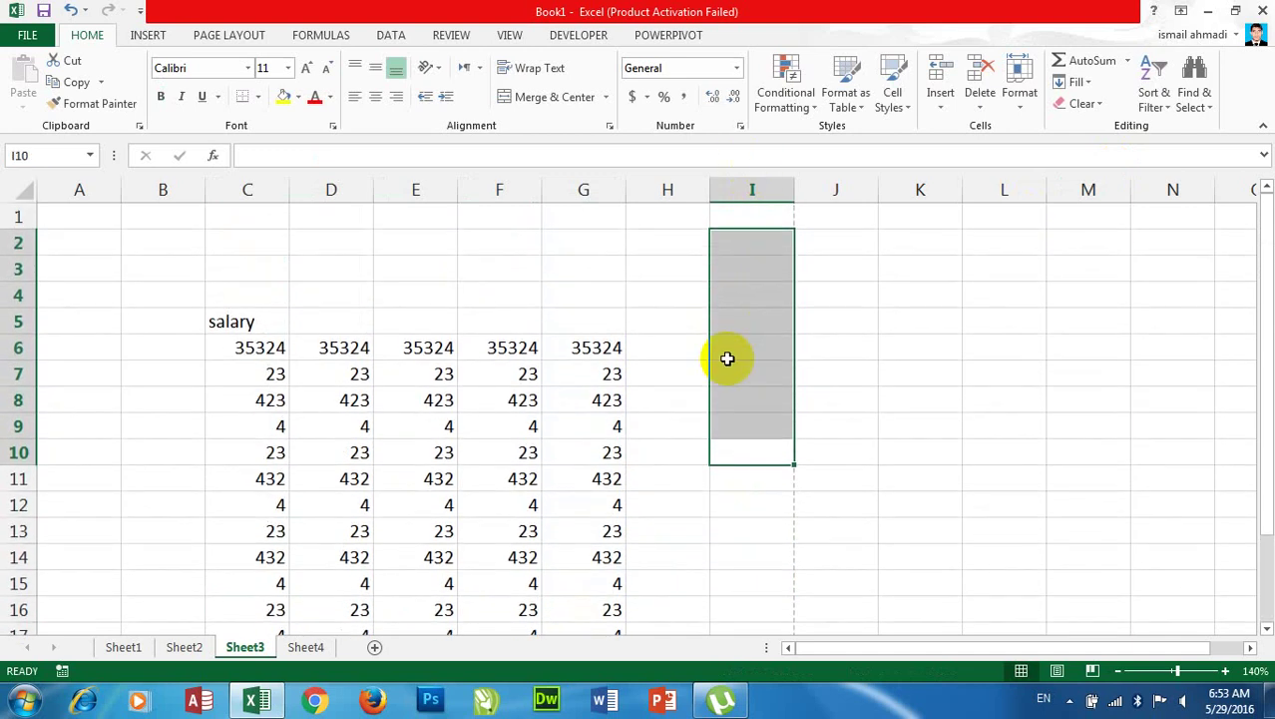
{"action": "key", "text": "alt+F4"}
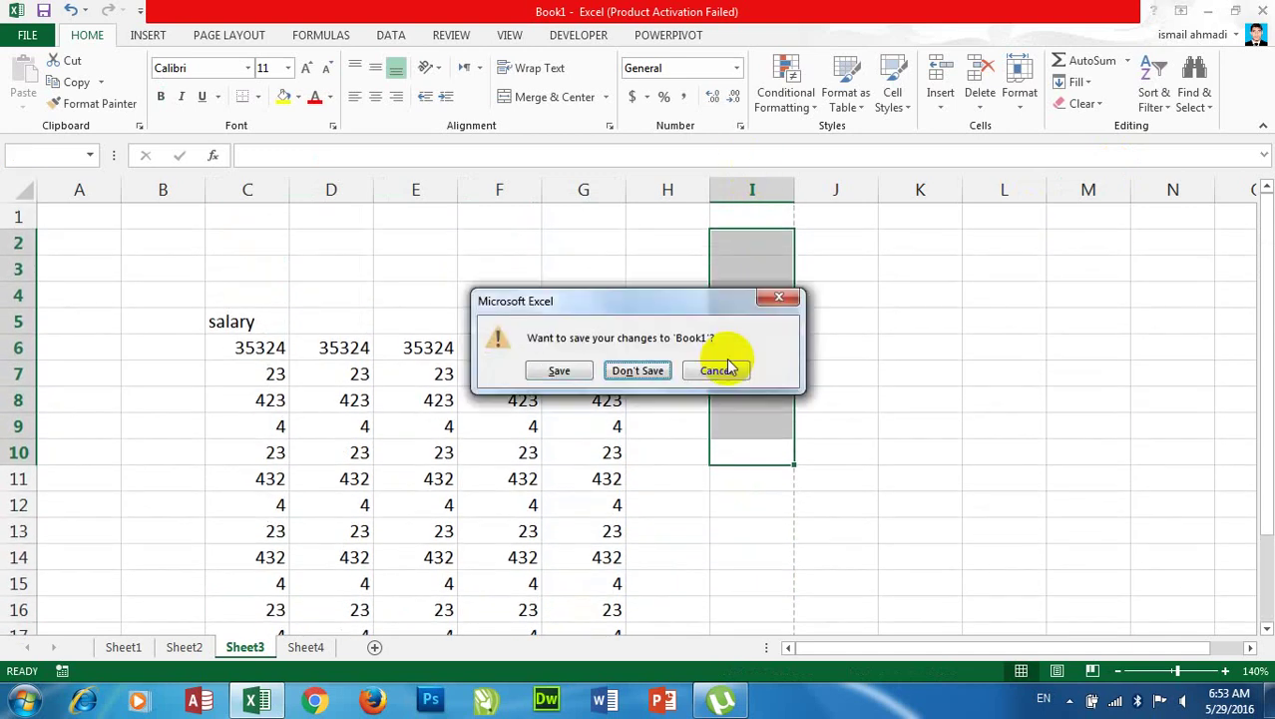
{"action": "key", "text": "Return"}
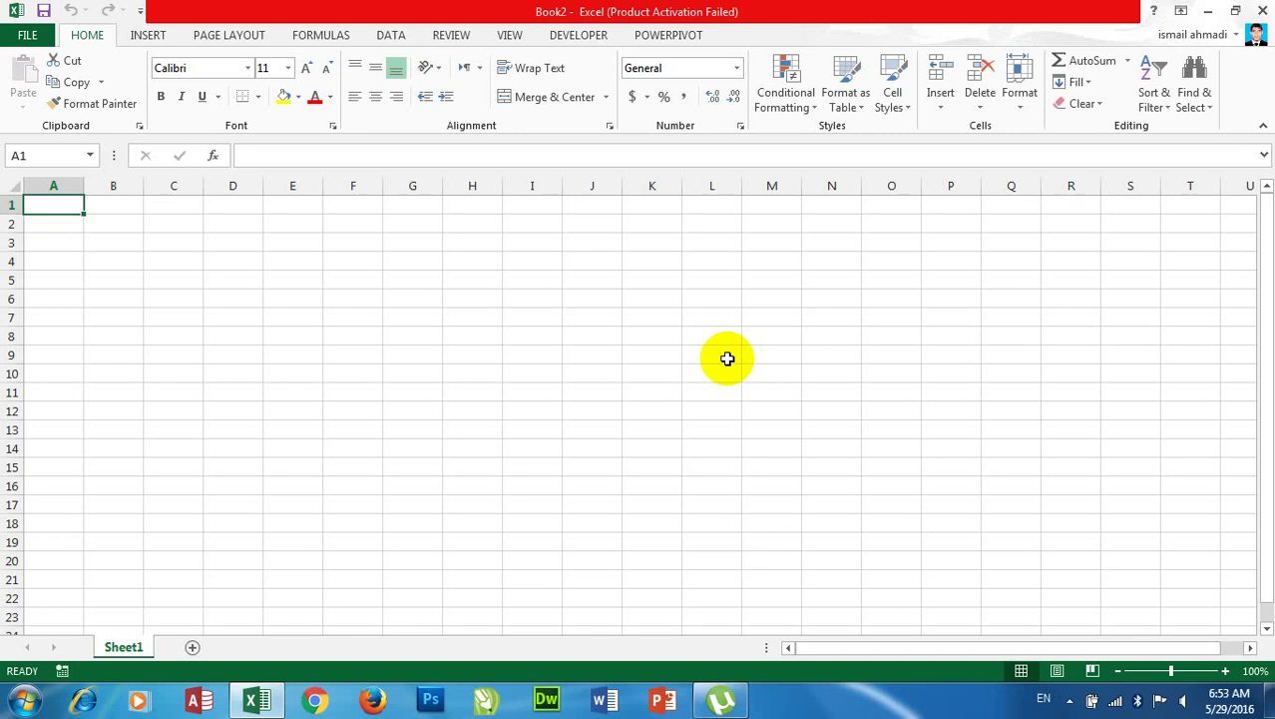
- Zoom in and type the headers Name, Program and Fees in B1:D1
{"action": "left_click", "coordinate": [1226, 671]}
{"action": "left_click", "coordinate": [1225, 671]}
{"action": "left_click", "coordinate": [1225, 670]}
{"action": "left_click", "coordinate": [1226, 670]}
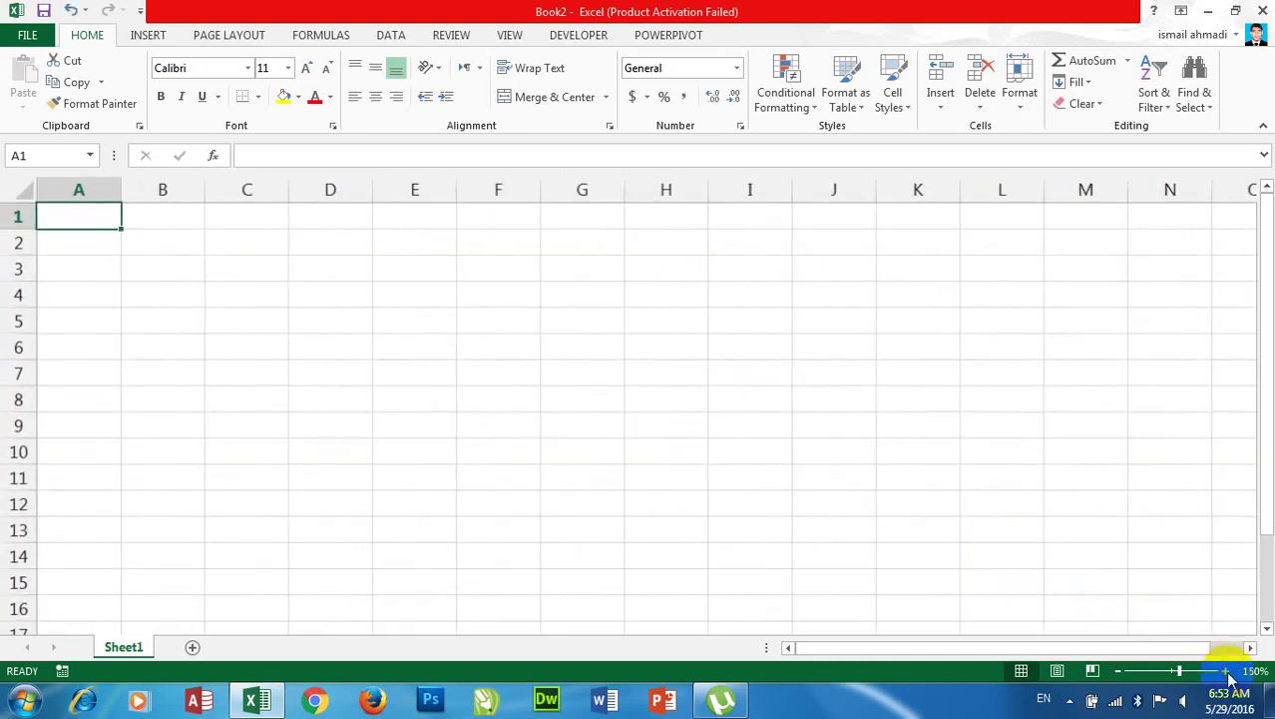
{"action": "left_click", "coordinate": [1226, 671]}
{"action": "left_click", "coordinate": [1226, 670]}
{"action": "left_click", "coordinate": [199, 222]}
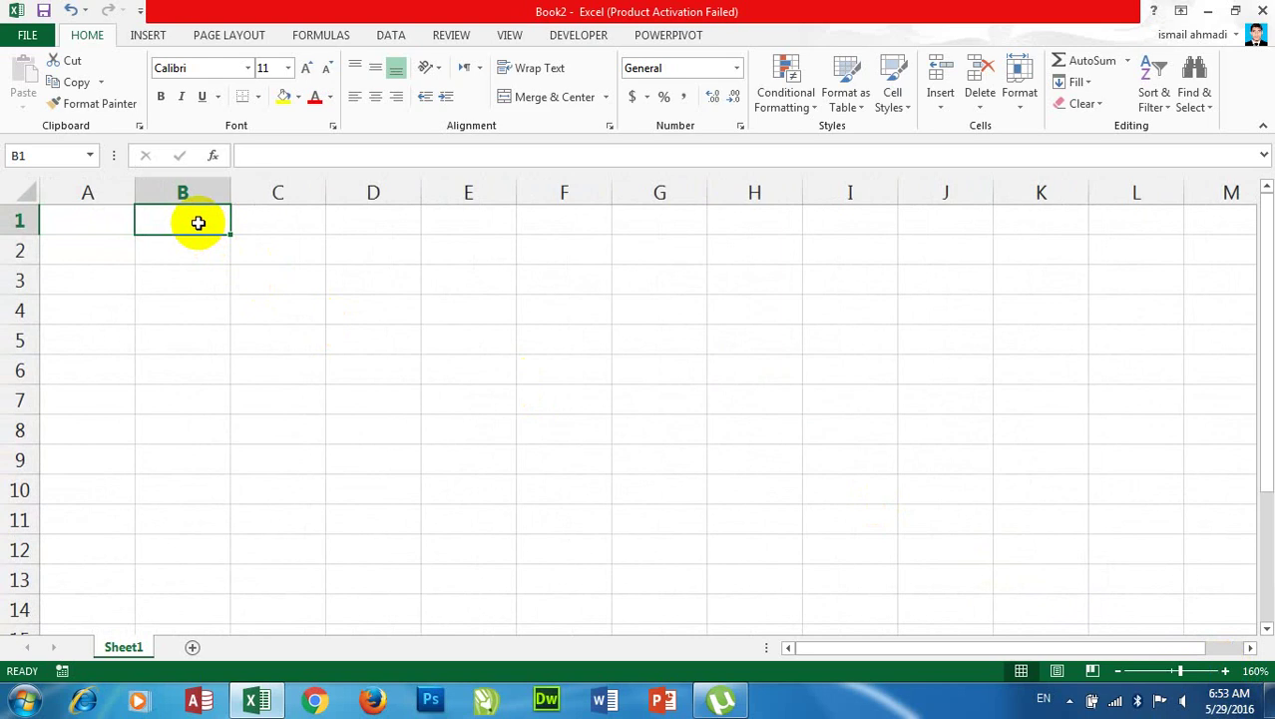
{"action": "type", "text": "Name"}
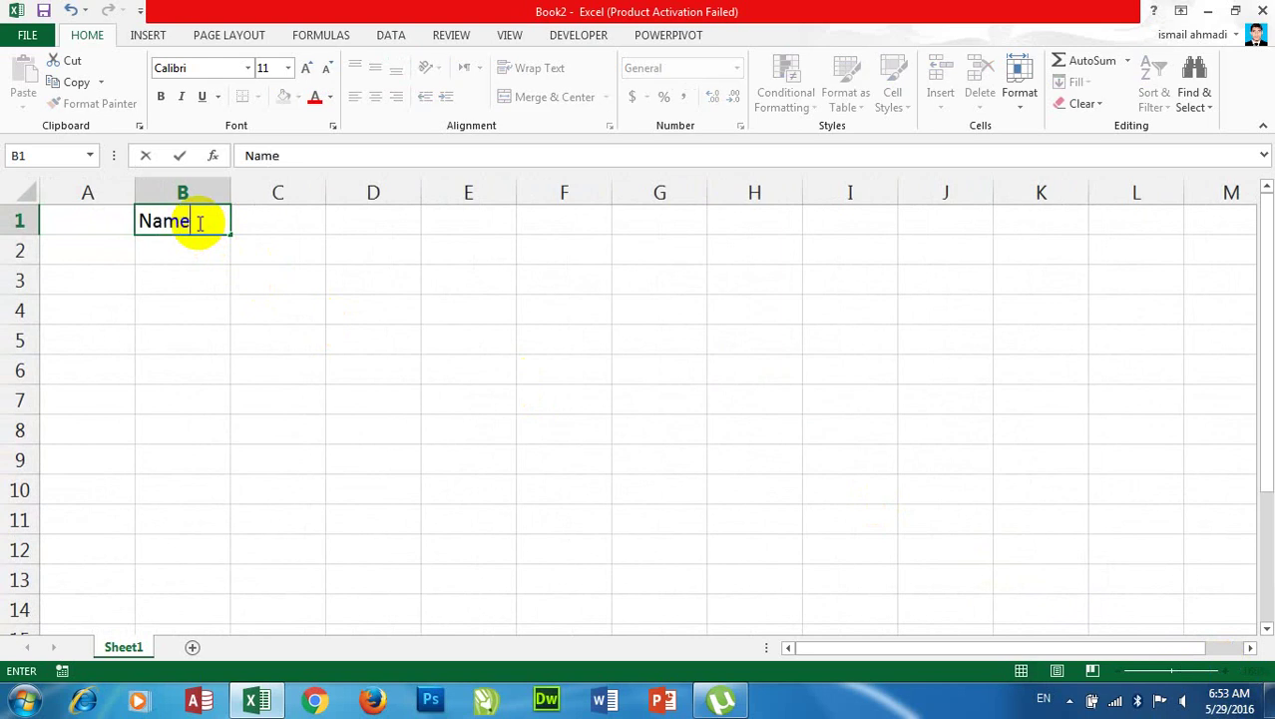
{"action": "key", "text": "Tab"}
{"action": "type", "text": "P"}
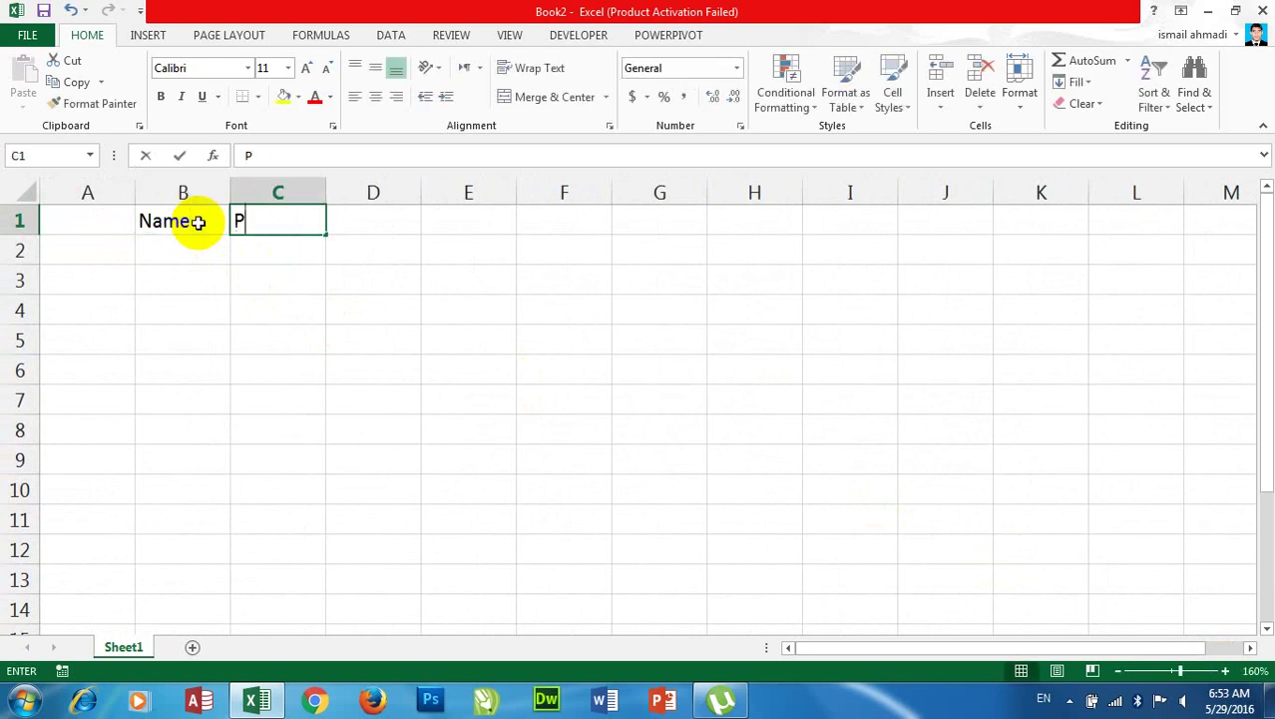
{"action": "type", "text": "rogram"}
{"action": "key", "text": "Tab"}
{"action": "type", "text": "FEes"}
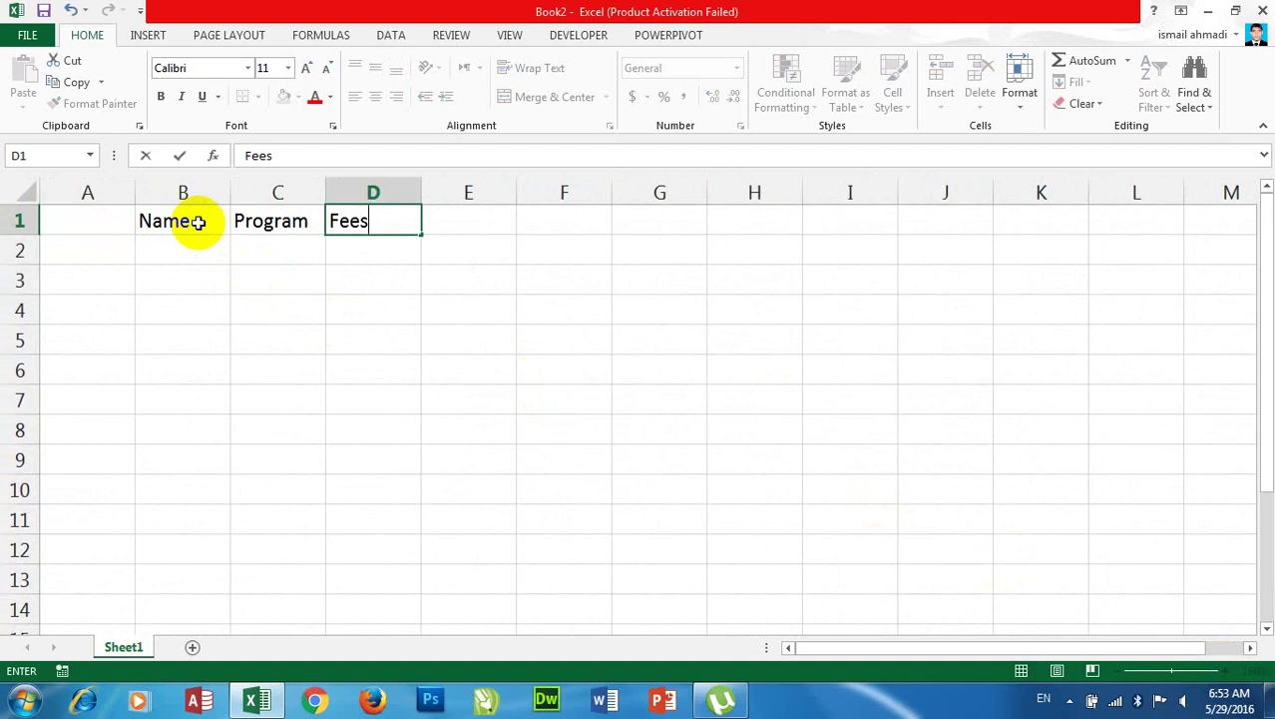
{"action": "key", "text": "Return"}
- Enter the first seven student names down B2:B8, filling in the skipped B3
{"action": "type", "text": "hmad"}
{"action": "key", "text": "Return"}
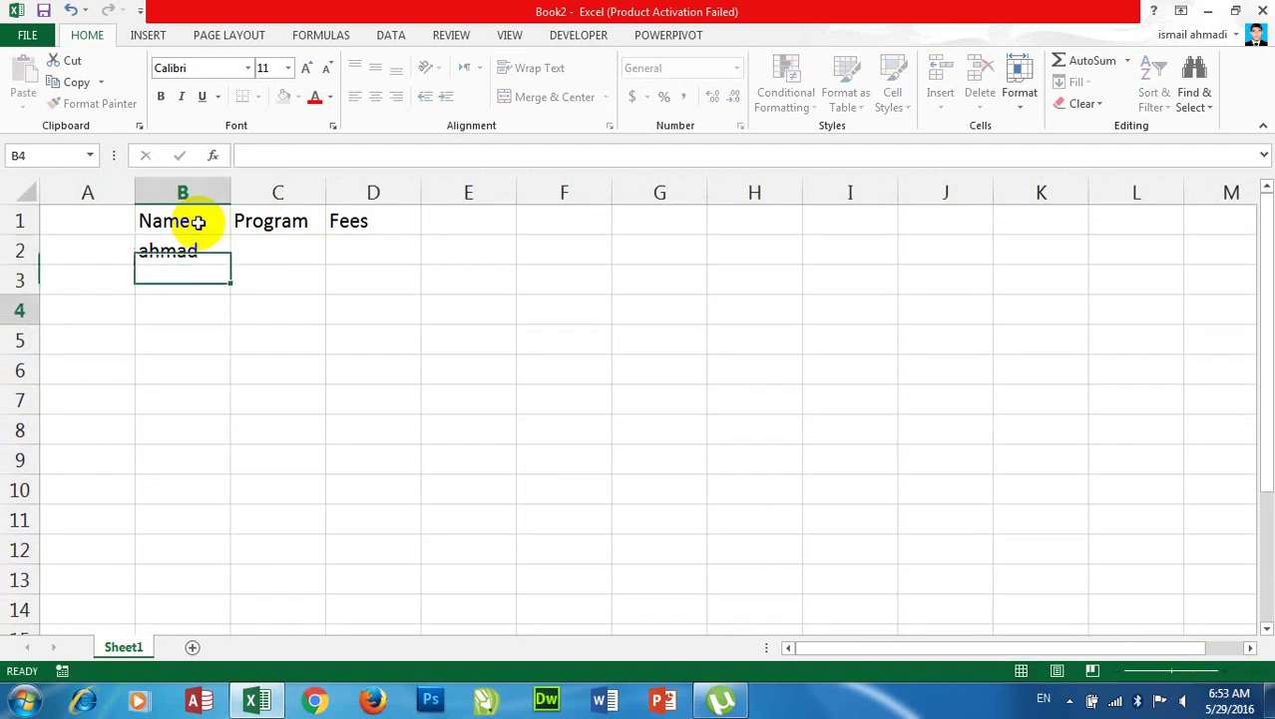
{"action": "key", "text": "Return"}
{"action": "type", "text": "k"}
{"action": "key", "text": "Up"}
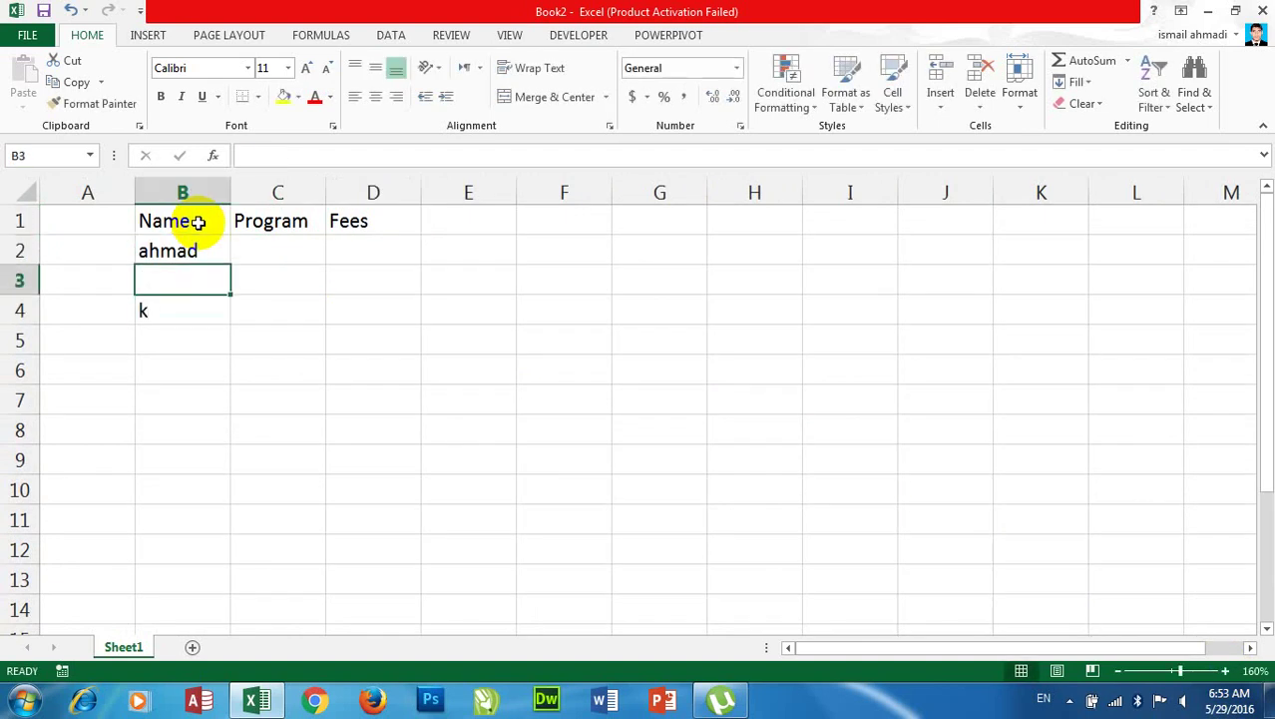
{"action": "type", "text": "khan"}
{"action": "key", "text": "Return"}
{"action": "type", "text": "ali"}
{"action": "key", "text": "Return"}
{"action": "type", "text": "ome"}
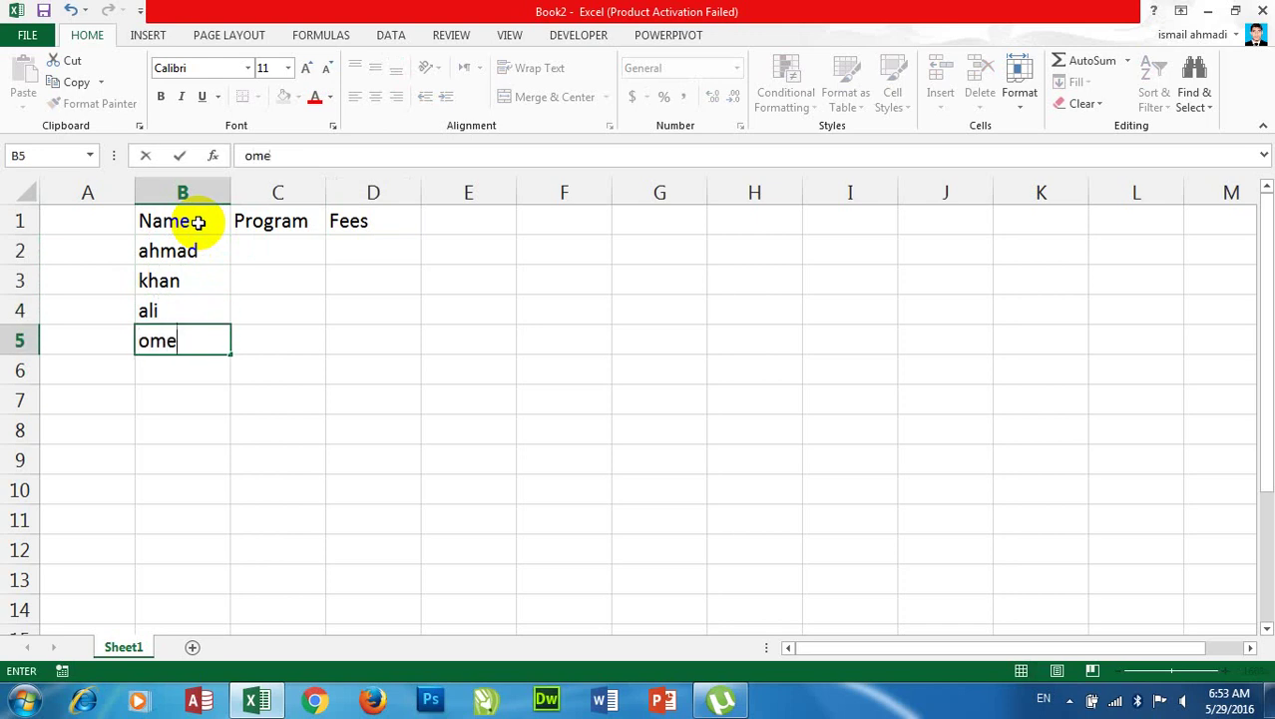
{"action": "type", "text": "r"}
{"action": "key", "text": "Return"}
{"action": "type", "text": "jan"}
{"action": "key", "text": "Return"}
{"action": "type", "text": "kamran"}
{"action": "key", "text": "Return"}
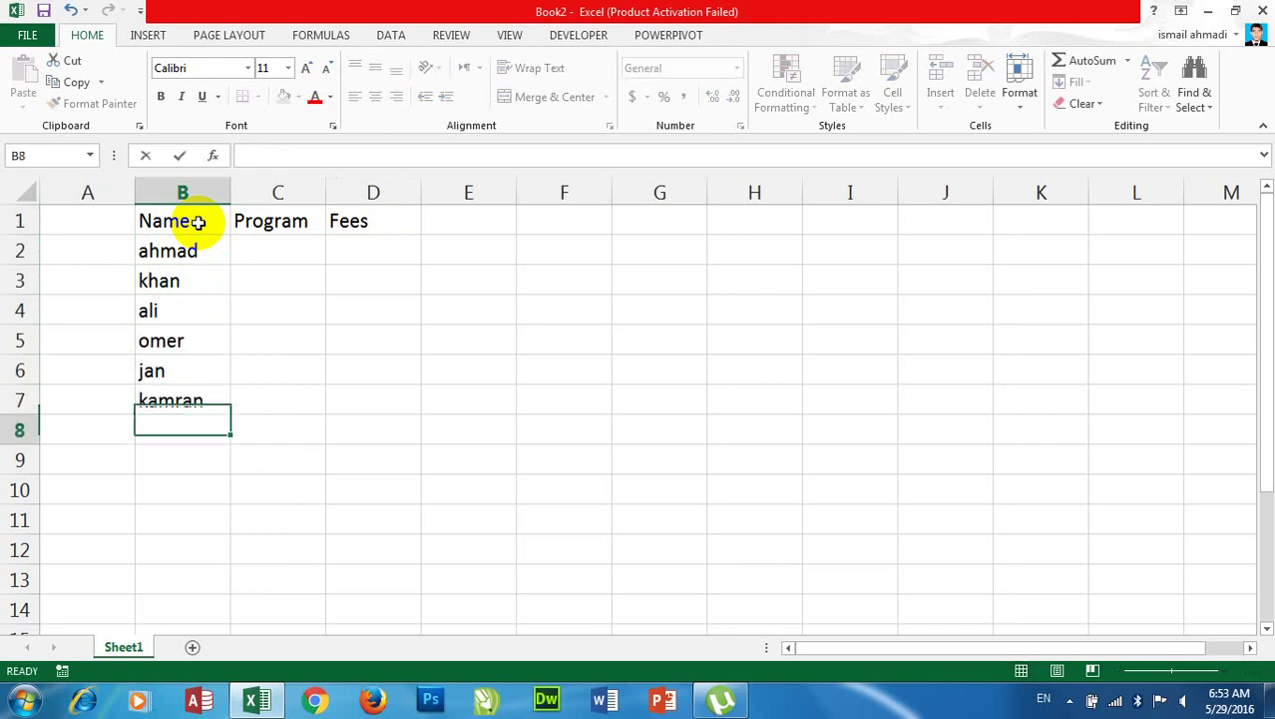
{"action": "type", "text": "ferdos"}
{"action": "key", "text": "Return"}
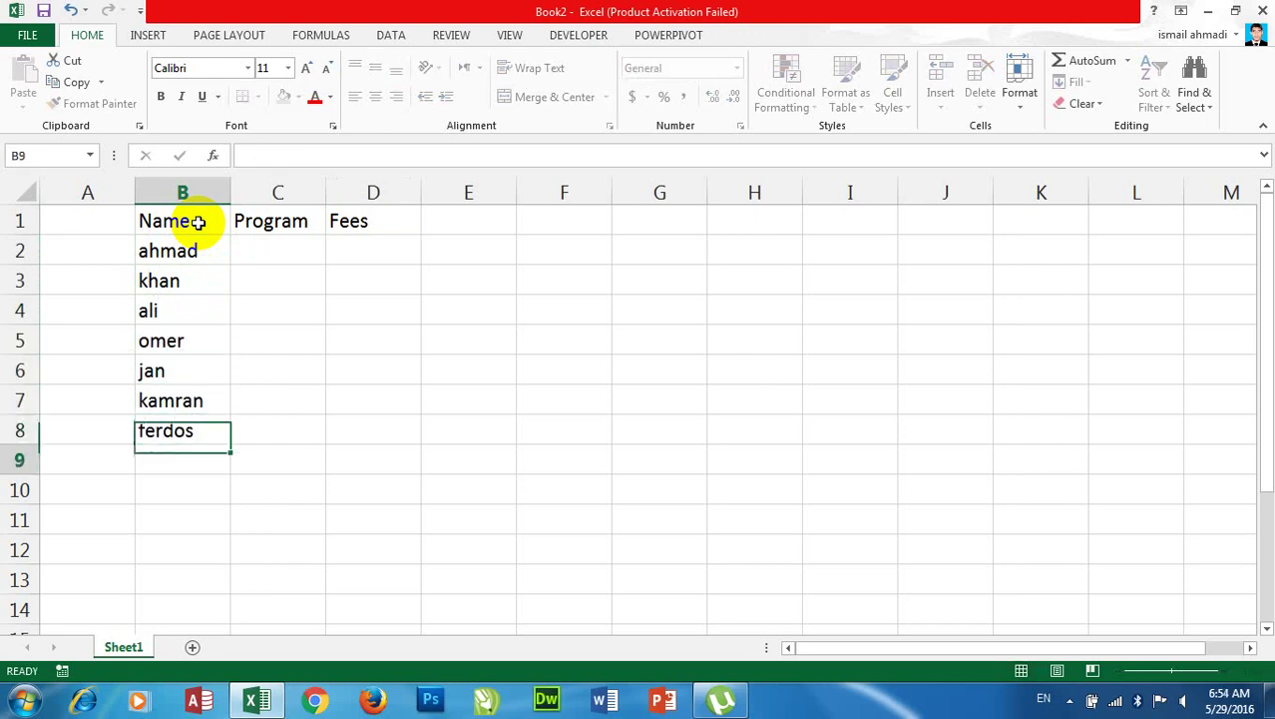
- Enter the remaining student names in B9:B13, correcting the misspelt name in B9
{"action": "type", "text": "imranb"}
{"action": "key", "text": "Return"}
{"action": "type", "text": "b"}
{"action": "key", "text": "Up"}
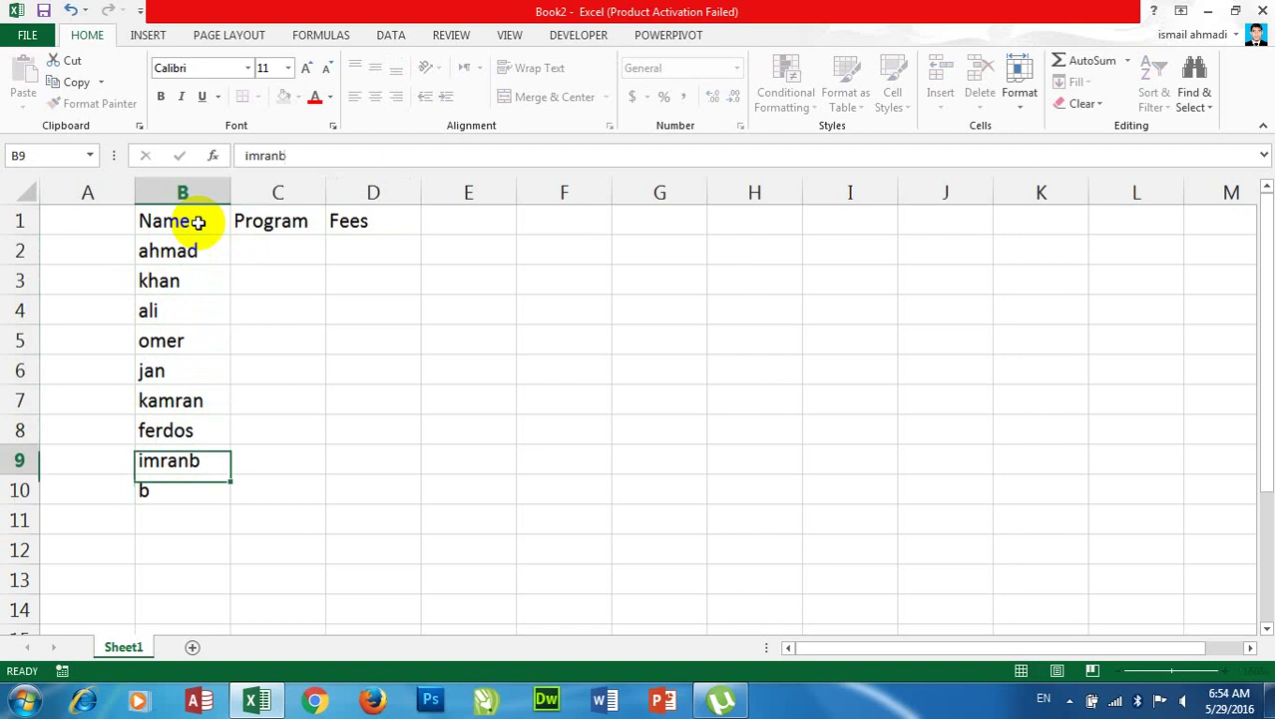
{"action": "key", "text": "F2"}
{"action": "key", "text": "BackSpace"}
{"action": "key", "text": "BackSpace"}
{"action": "type", "text": "n"}
{"action": "key", "text": "Return"}
{"action": "type", "text": "bila"}
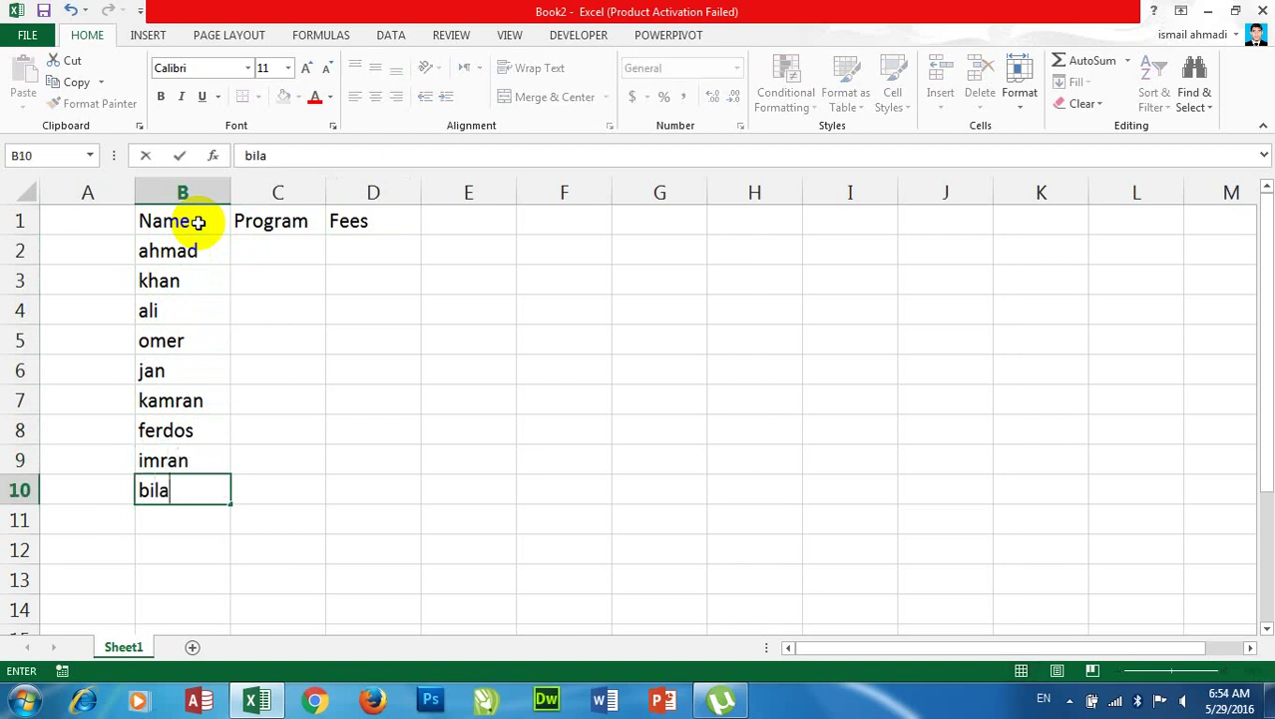
{"action": "type", "text": "l"}
{"action": "key", "text": "Return"}
{"action": "type", "text": "kamala"}
{"action": "key", "text": "Return"}
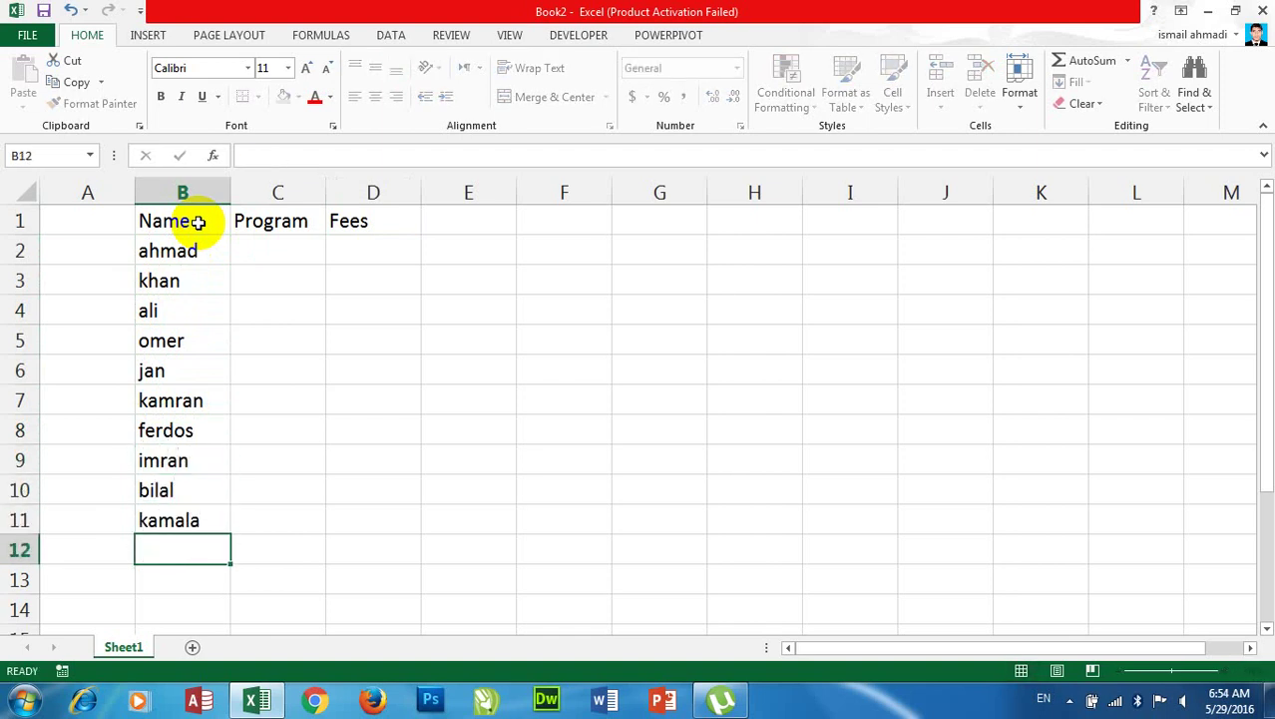
{"action": "type", "text": "tahir"}
{"action": "key", "text": "ctrl+Return"}
{"action": "type", "text": "qa"}
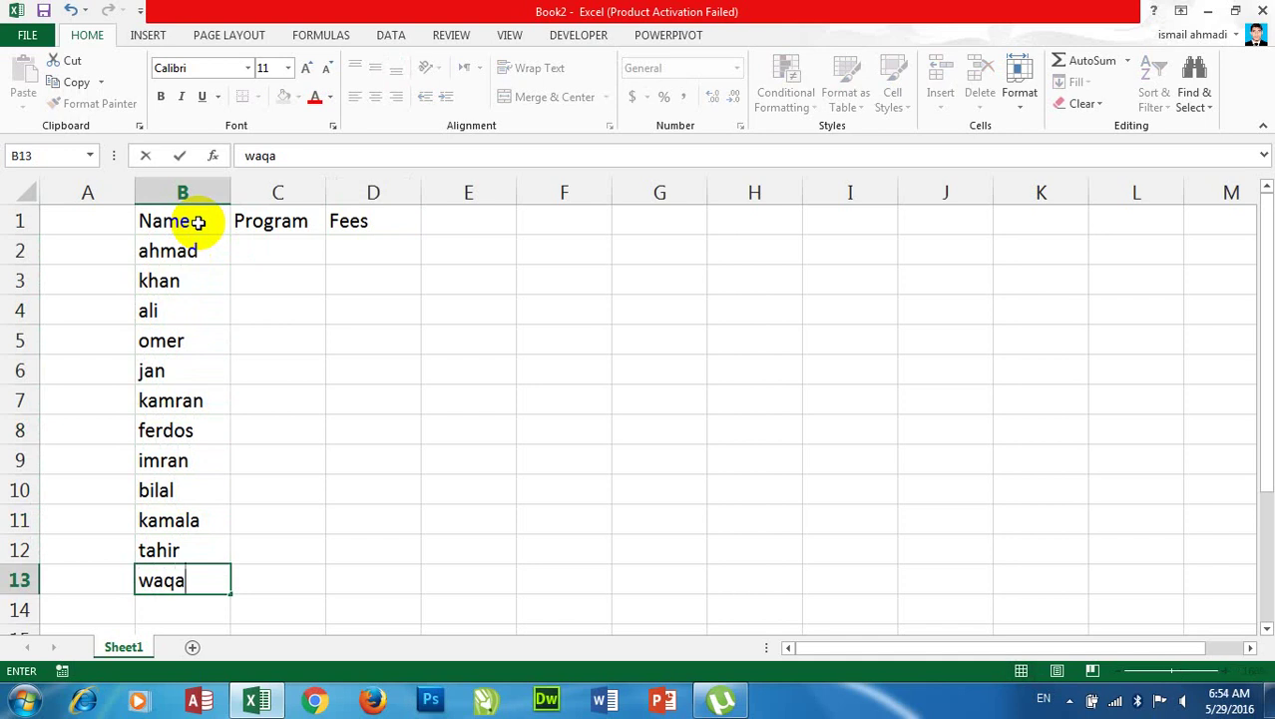
{"action": "key", "text": "Right"}
{"action": "key", "text": "Up"}
{"action": "key", "text": "Up"}
{"action": "key", "text": "Up"}
{"action": "key", "text": "Up"}
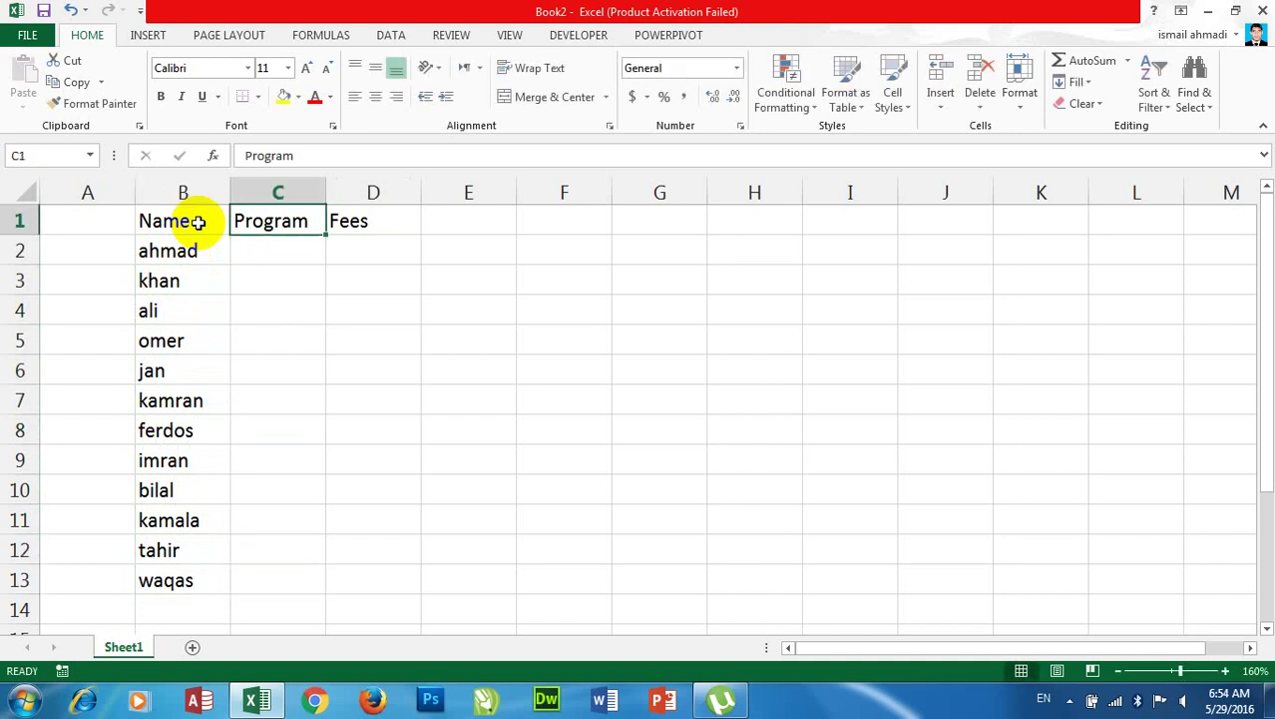
- Start the Program column at C2 with word, excel and access entries for the first students
{"action": "key", "text": "Down"}
{"action": "type", "text": "word"}
{"action": "key", "text": "Return"}
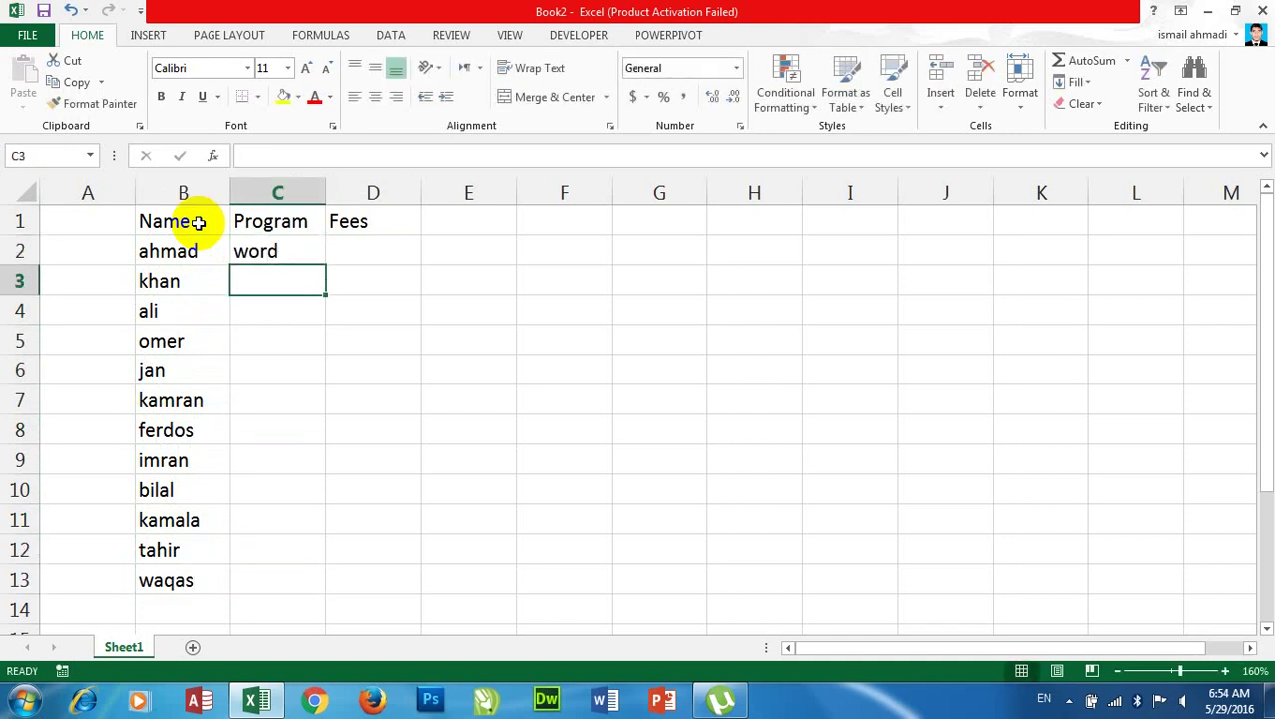
{"action": "type", "text": "excel"}
{"action": "key", "text": "Return"}
{"action": "type", "text": "acce"}
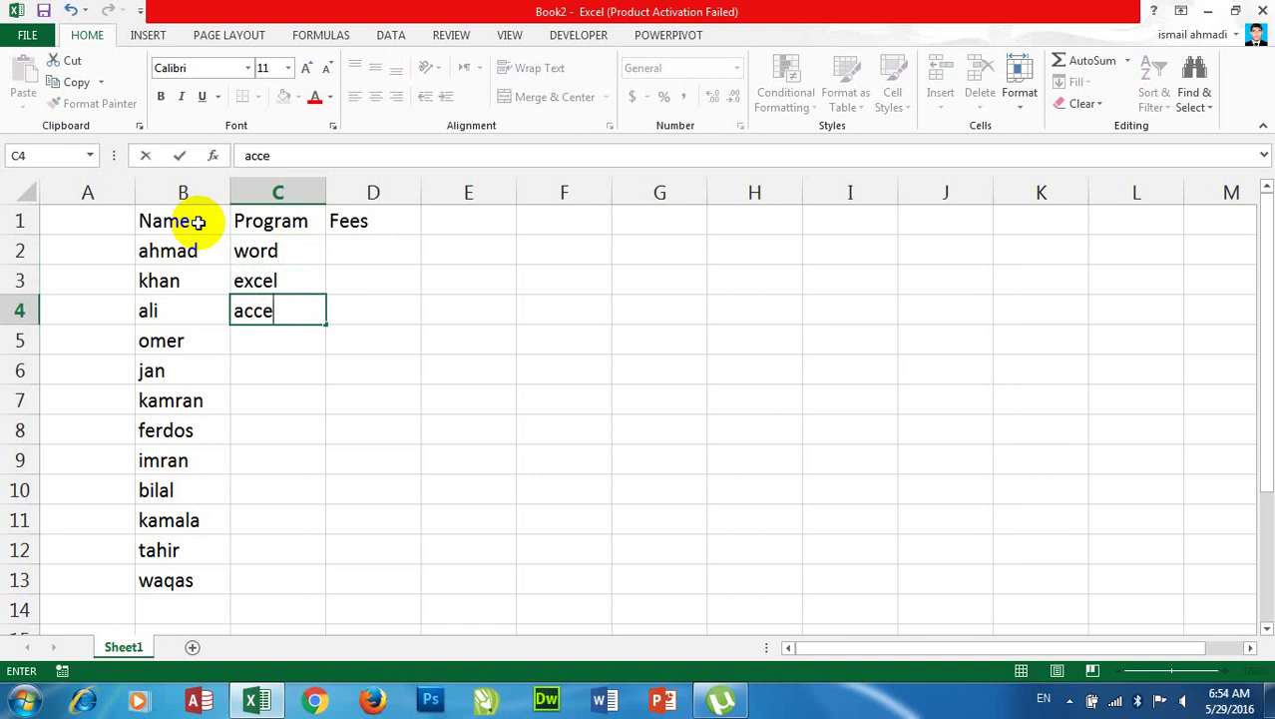
{"action": "type", "text": "ss"}
{"action": "key", "text": "Return"}
{"action": "type", "text": "wi"}
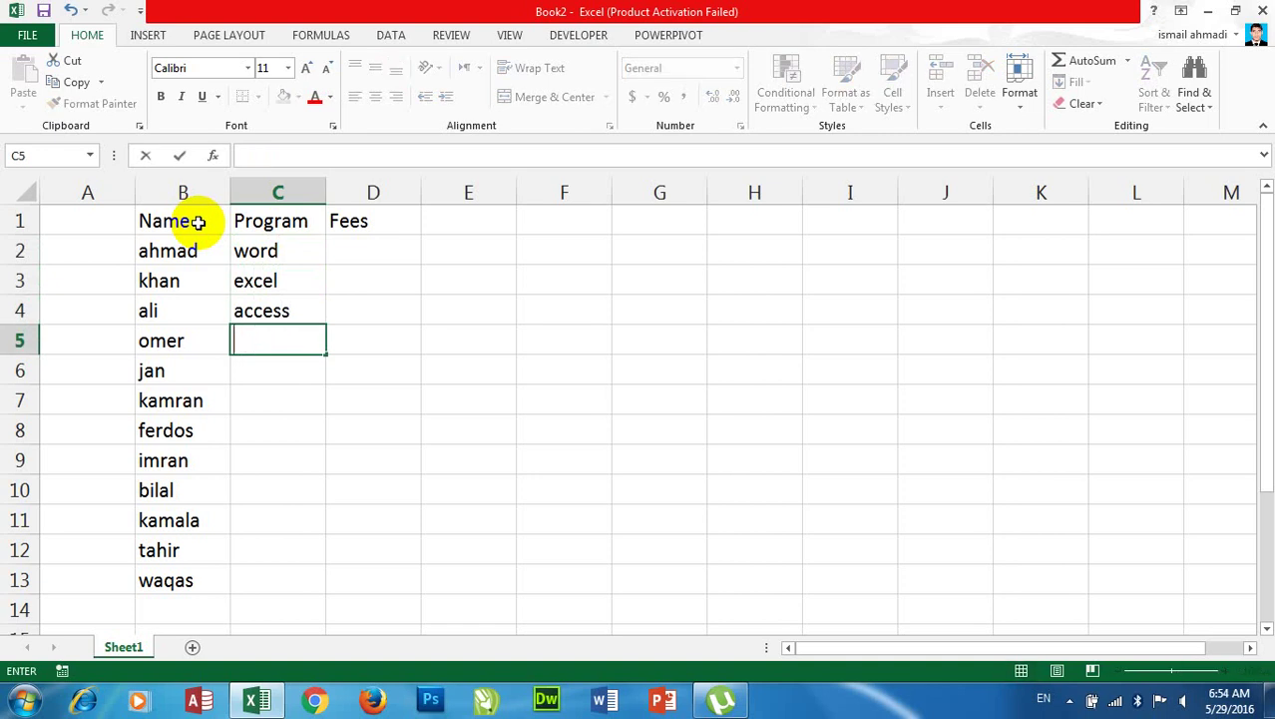
{"action": "type", "text": "w"}
{"action": "key", "text": "Return"}
{"action": "type", "text": "e"}
{"action": "key", "text": "Return"}
{"action": "type", "text": "s"}
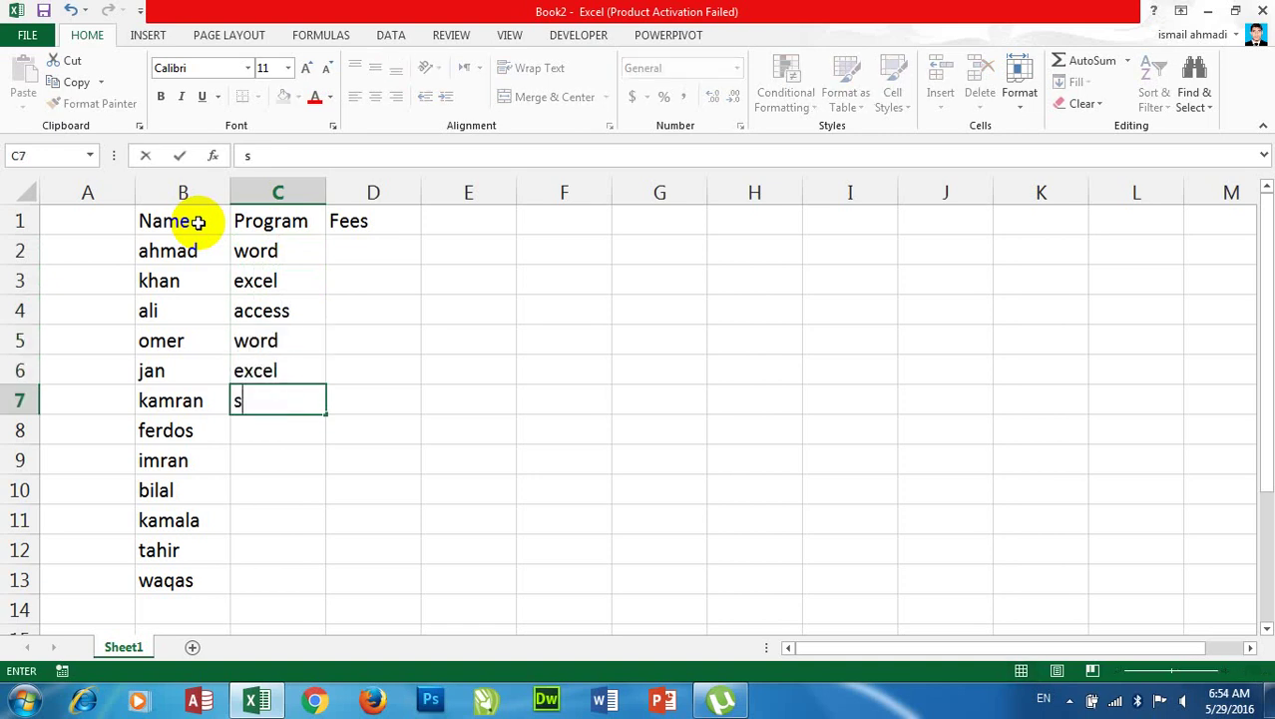
{"action": "type", "text": "e"}
{"action": "key", "text": "Return"}
- Complete the Program entries through C13 with access, word and excel via AutoComplete
{"action": "type", "text": "a"}
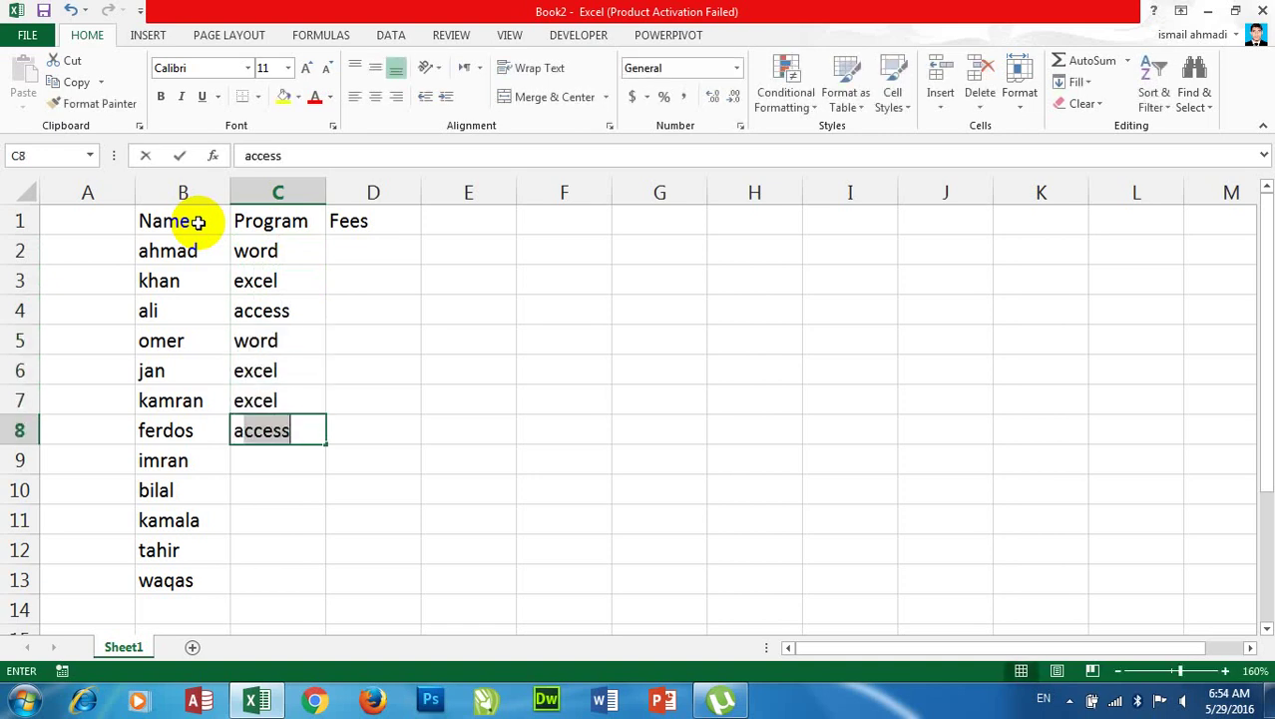
{"action": "key", "text": "Return"}
{"action": "type", "text": "a"}
{"action": "key", "text": "Return"}
{"action": "type", "text": "w"}
{"action": "key", "text": "Return"}
{"action": "type", "text": "w"}
{"action": "key", "text": "Return"}
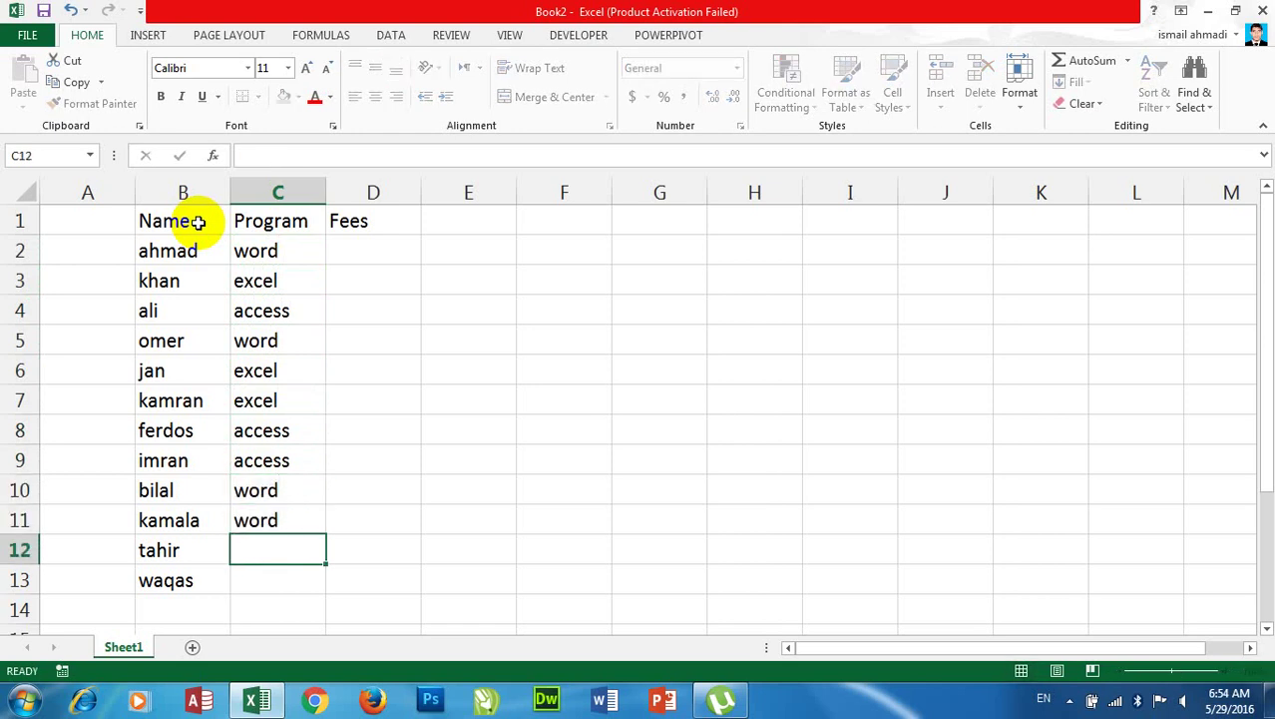
{"action": "type", "text": "e"}
{"action": "key", "text": "Return"}
{"action": "type", "text": "a"}
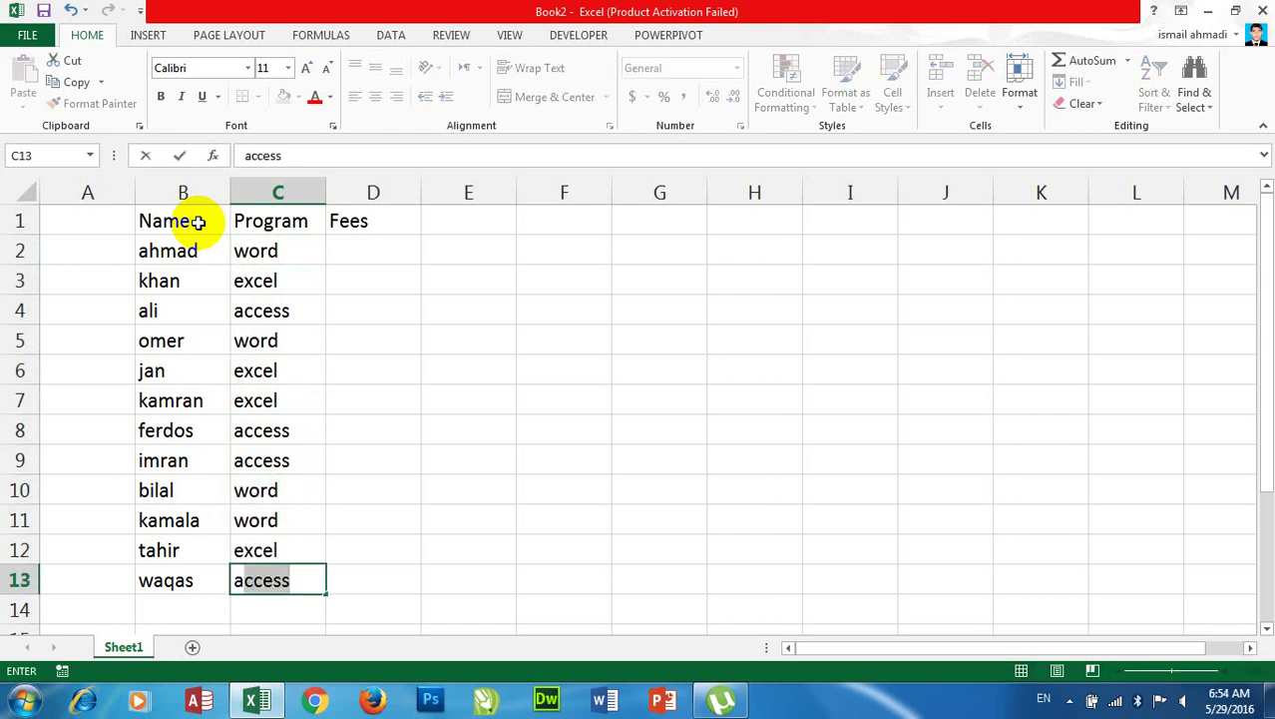
{"action": "key", "text": "Tab"}
{"action": "key", "text": "Up"}
{"action": "key", "text": "ctrl+Up"}
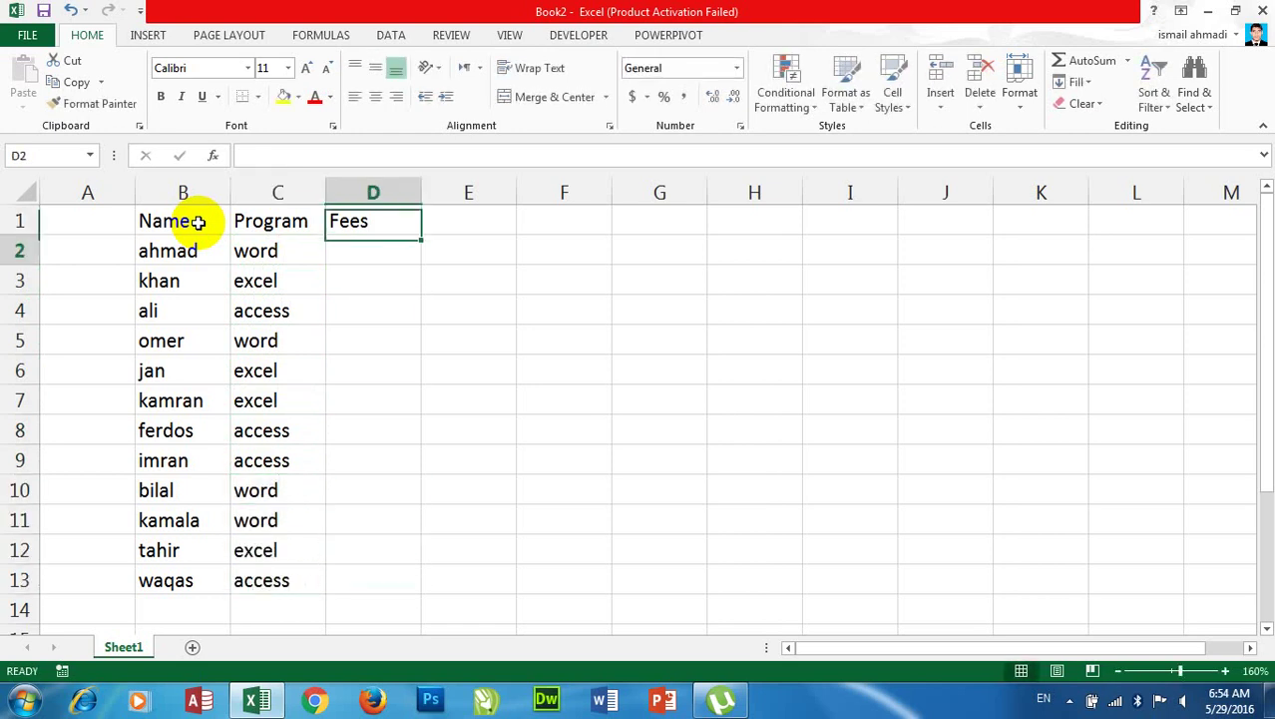
- Enter the first fees in D2:D4 and correct the mistyped 15000 in D3 to 1500
{"action": "key", "text": "Down"}
{"action": "type", "text": "100"}
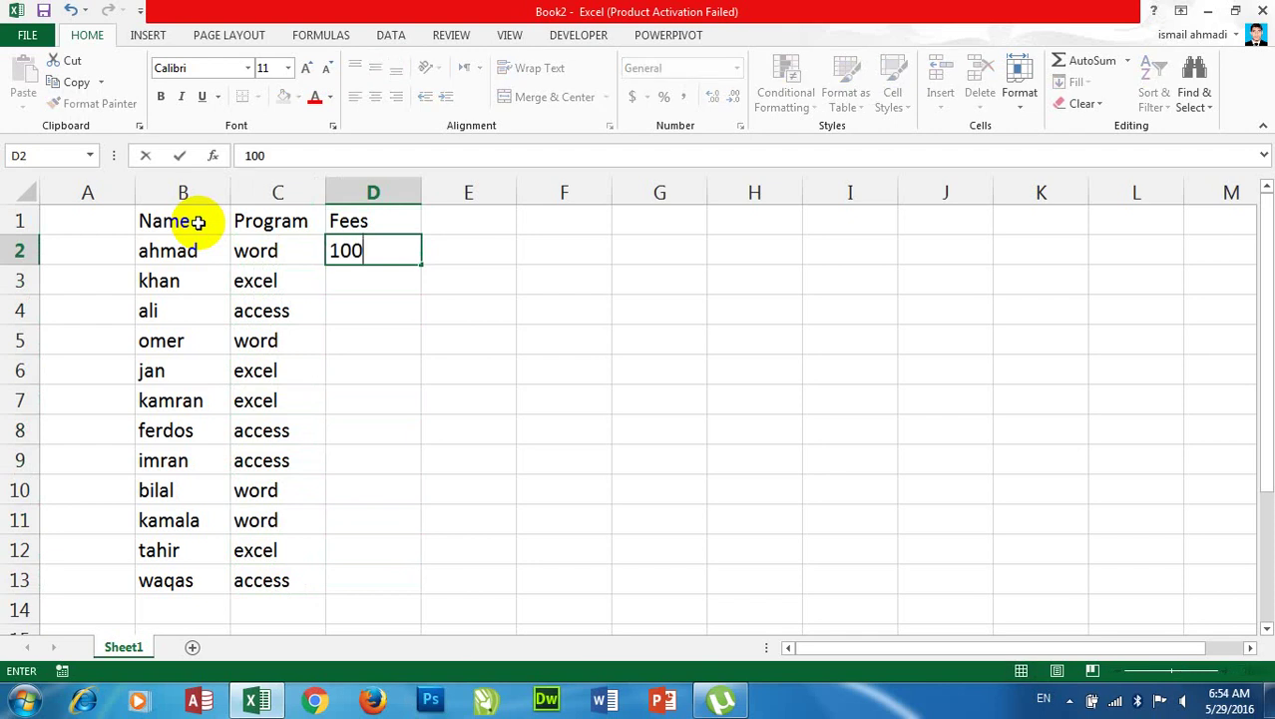
{"action": "type", "text": "0"}
{"action": "key", "text": "Return"}
{"action": "type", "text": "50"}
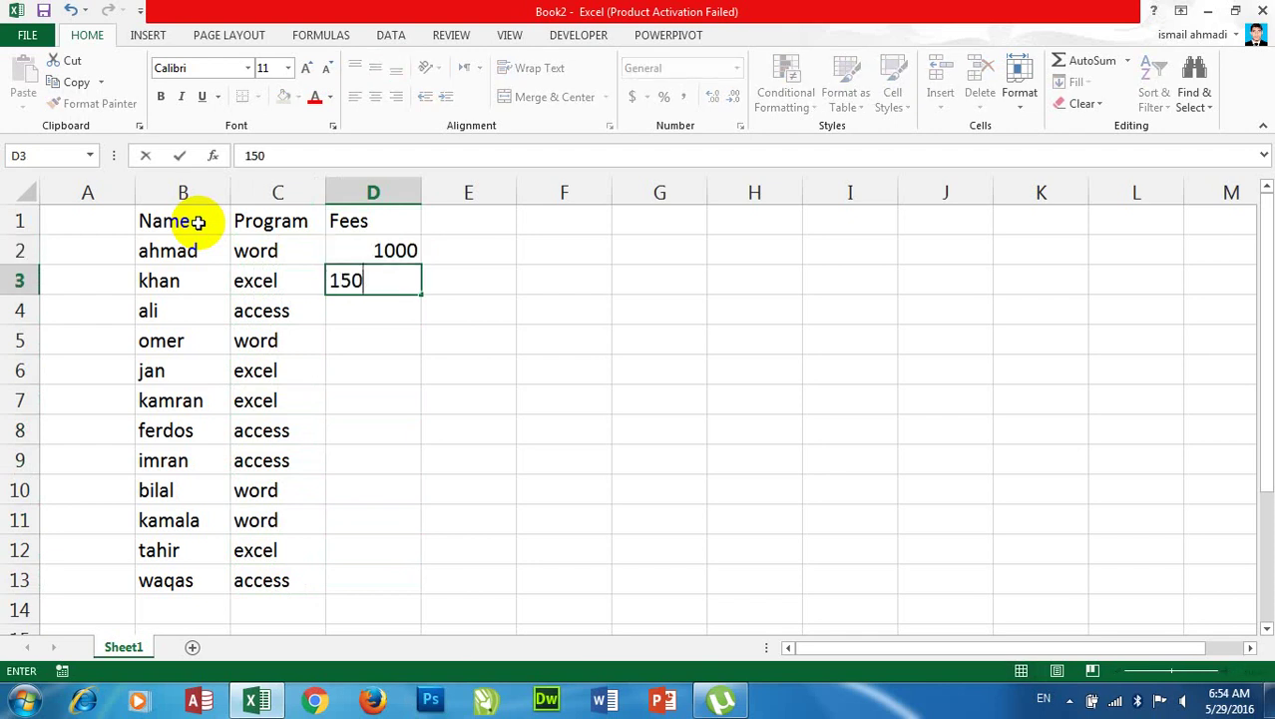
{"action": "type", "text": "00"}
{"action": "key", "text": "Return"}
{"action": "type", "text": "2000"}
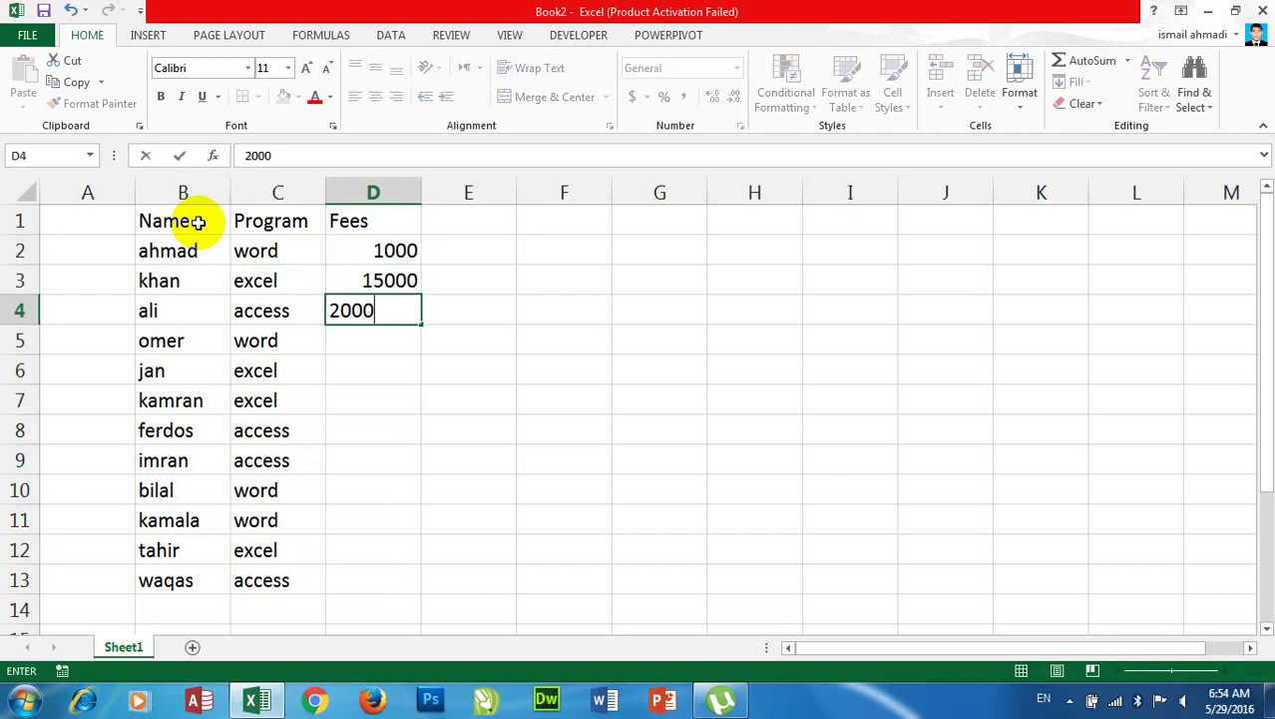
{"action": "key", "text": "Return"}
{"action": "key", "text": "Up"}
{"action": "key", "text": "Up"}
{"action": "type", "text": "1"}
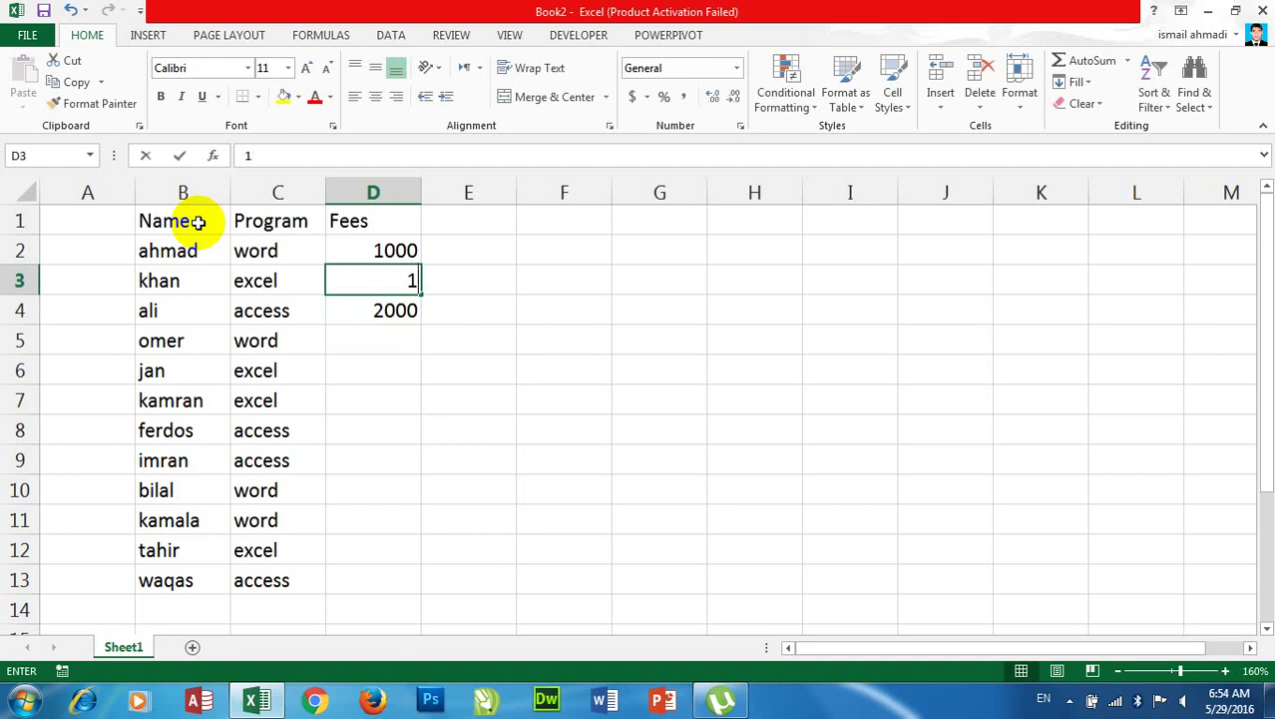
{"action": "type", "text": "5000"}
{"action": "key", "text": "Return"}
{"action": "key", "text": "Up"}
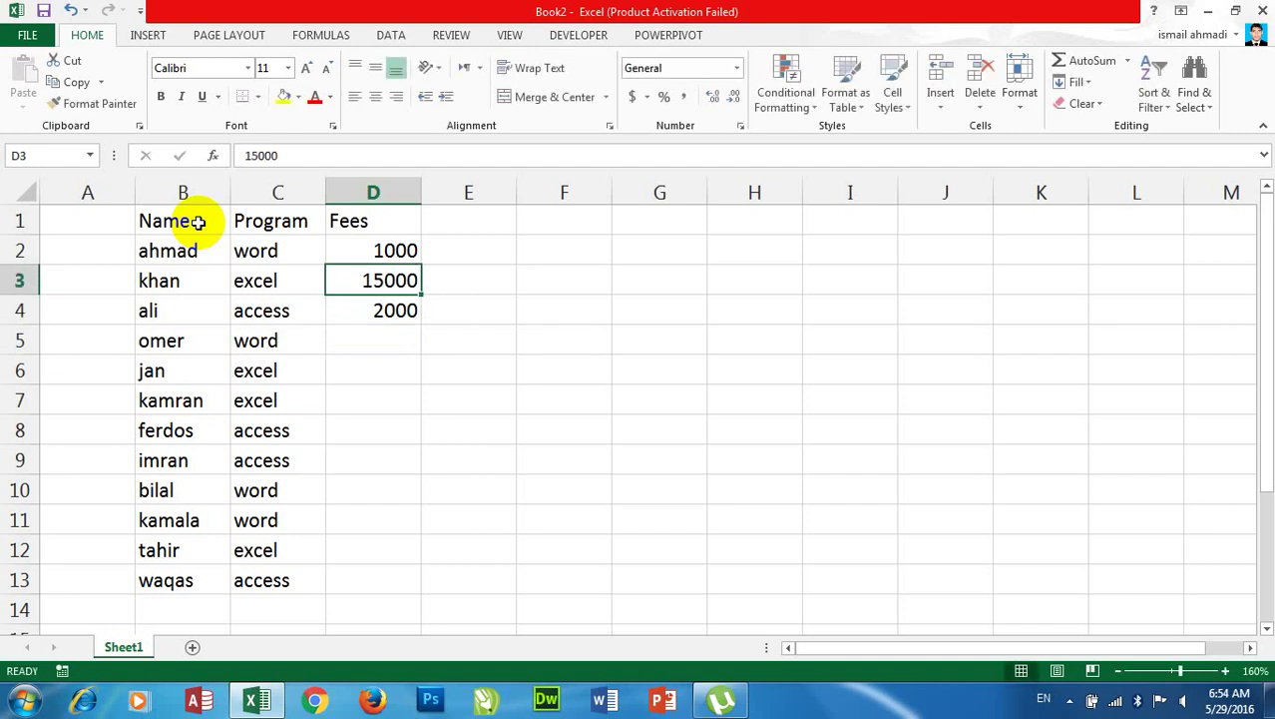
{"action": "type", "text": "1500"}
{"action": "key", "text": "Return"}
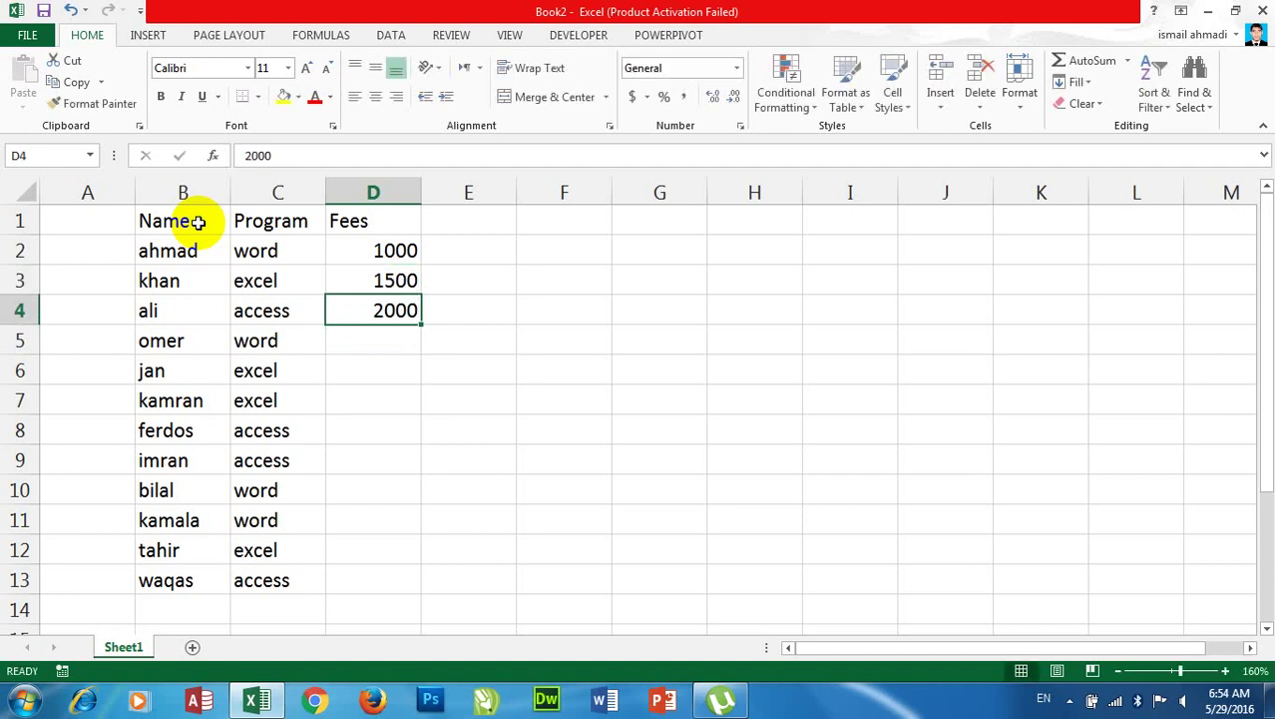
- Continue down the Fees column with 1000, 1500, 1500 and 2000
{"action": "key", "text": "Return"}
{"action": "type", "text": "100"}
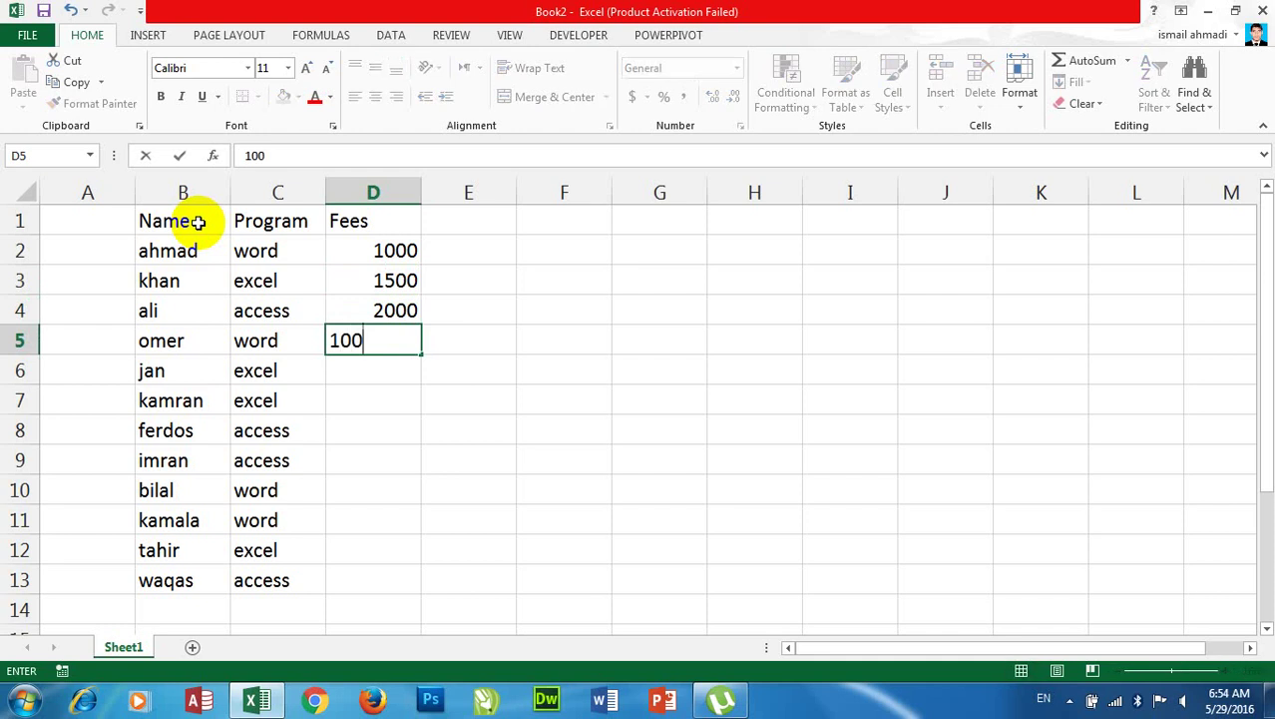
{"action": "type", "text": "0"}
{"action": "key", "text": "Return"}
{"action": "type", "text": "1500"}
{"action": "key", "text": "Return"}
{"action": "type", "text": "1"}
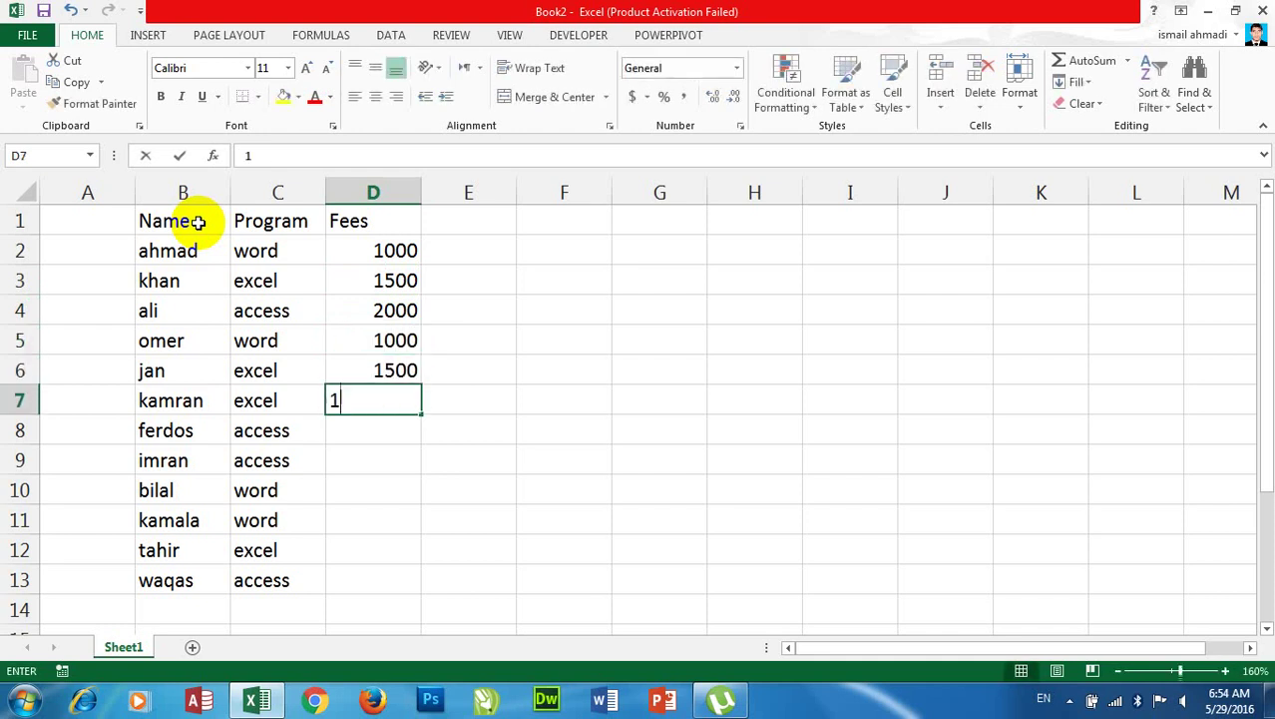
{"action": "type", "text": "500"}
{"action": "key", "text": "ctrl+Return"}
{"action": "key", "text": "Return"}
{"action": "type", "text": "2000"}
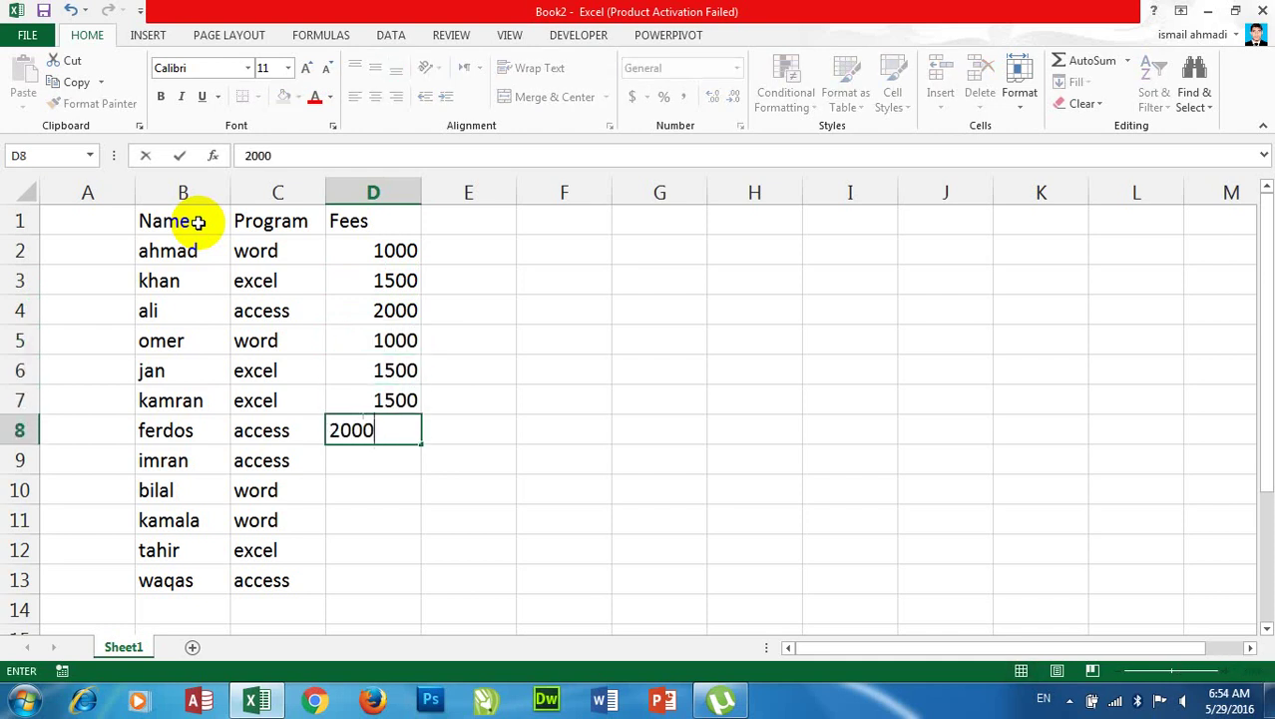
{"action": "key", "text": "Return"}
- Finish the Fees column with 2000, 1000, 1000, 1500 and a final 2000
{"action": "type", "text": "2000"}
{"action": "key", "text": "Return"}
{"action": "type", "text": "1"}
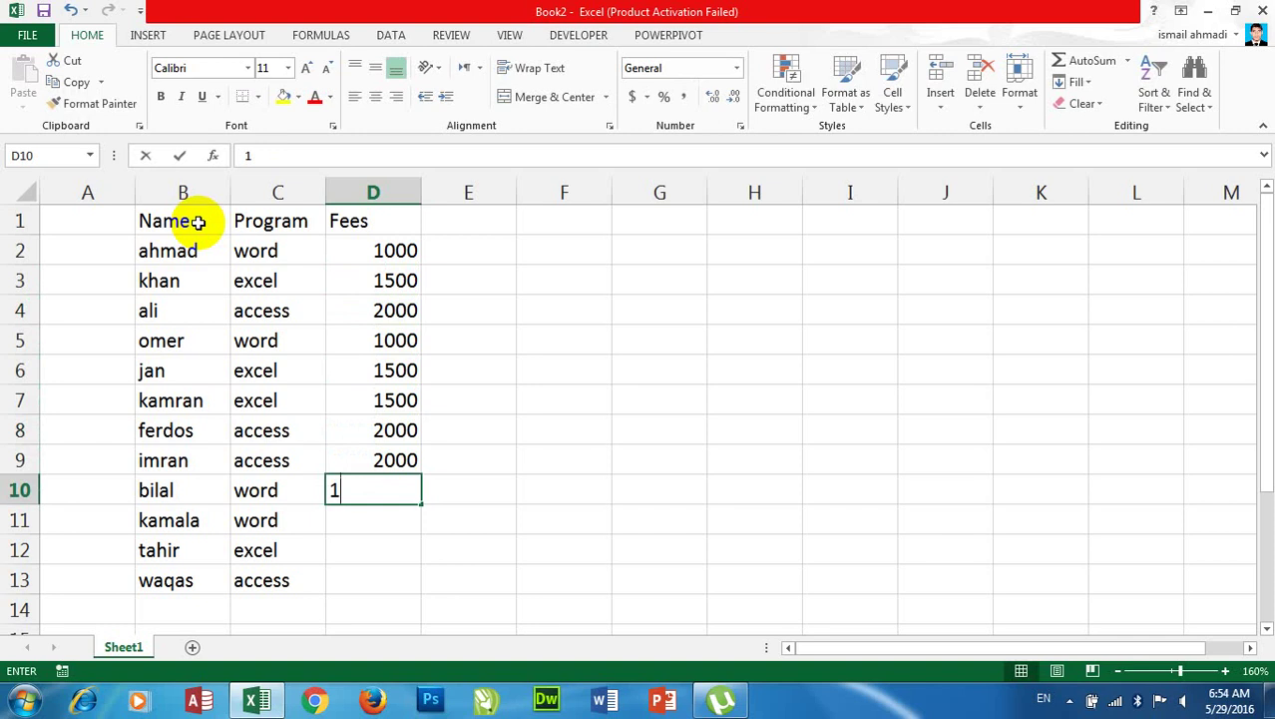
{"action": "type", "text": "000"}
{"action": "key", "text": "Return"}
{"action": "type", "text": "1000"}
{"action": "key", "text": "Return"}
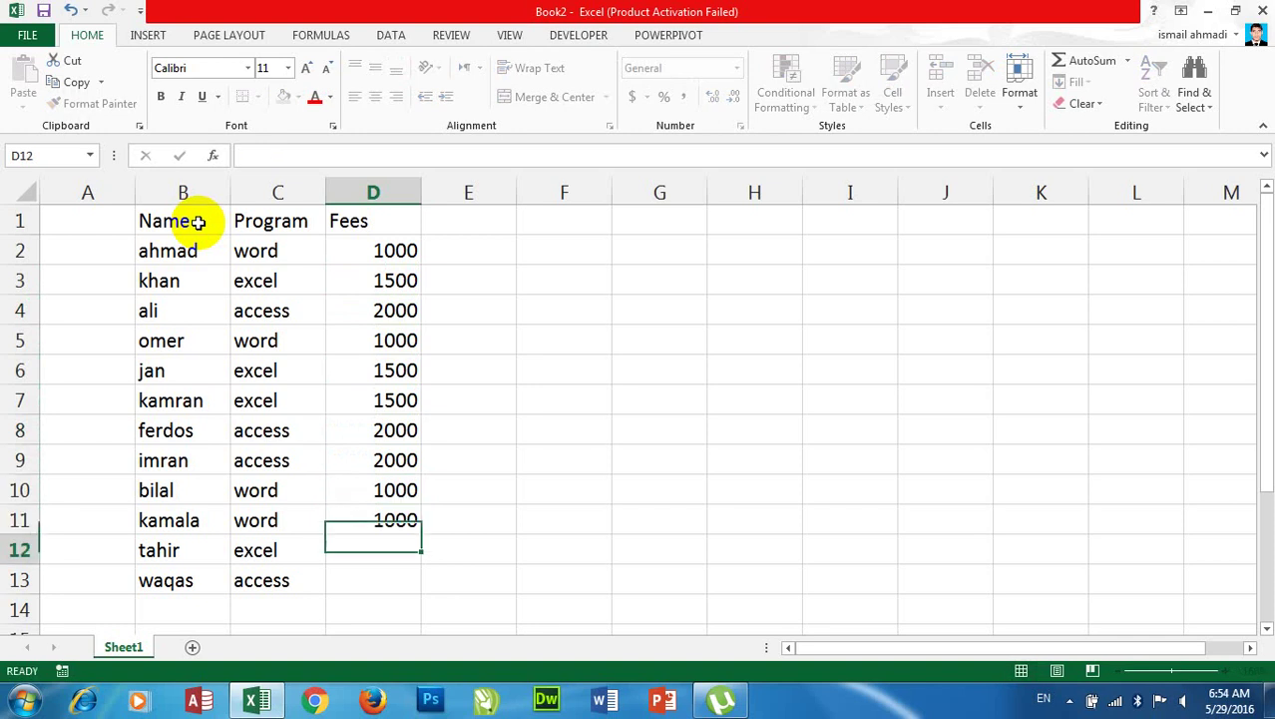
{"action": "type", "text": "1500"}
{"action": "key", "text": "Return"}
{"action": "type", "text": "2000"}
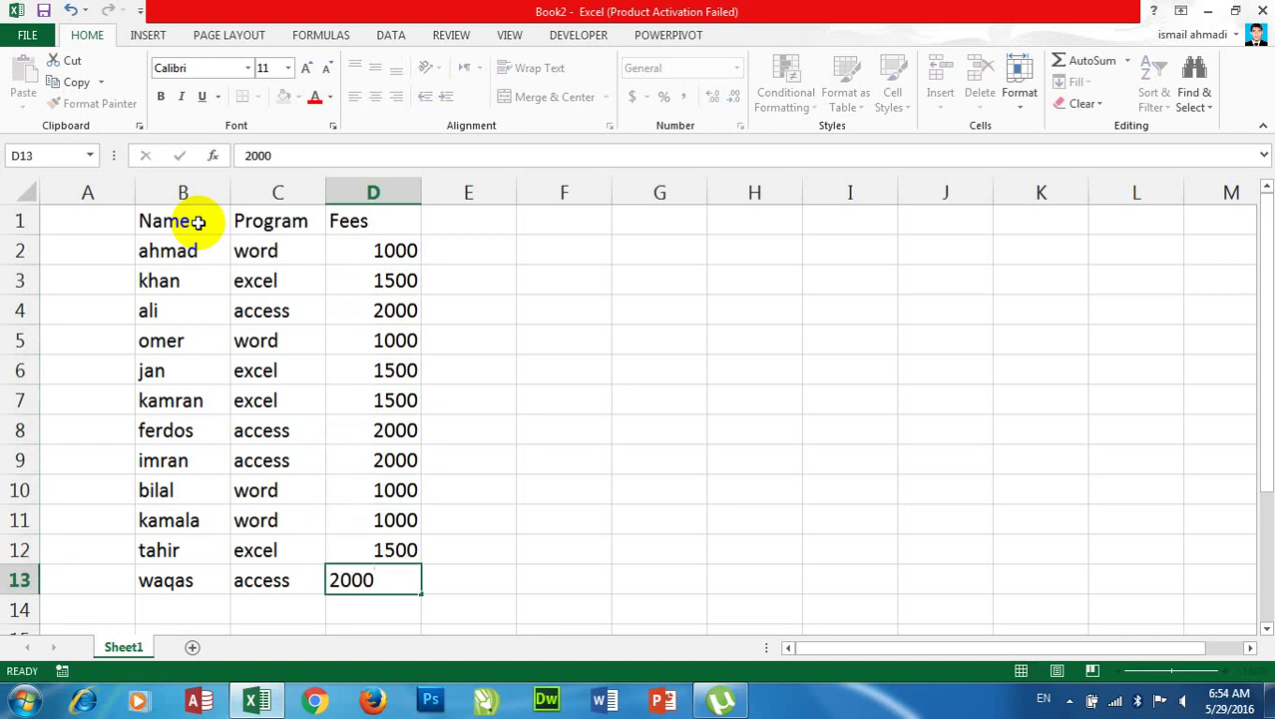
{"action": "key", "text": "Return"}
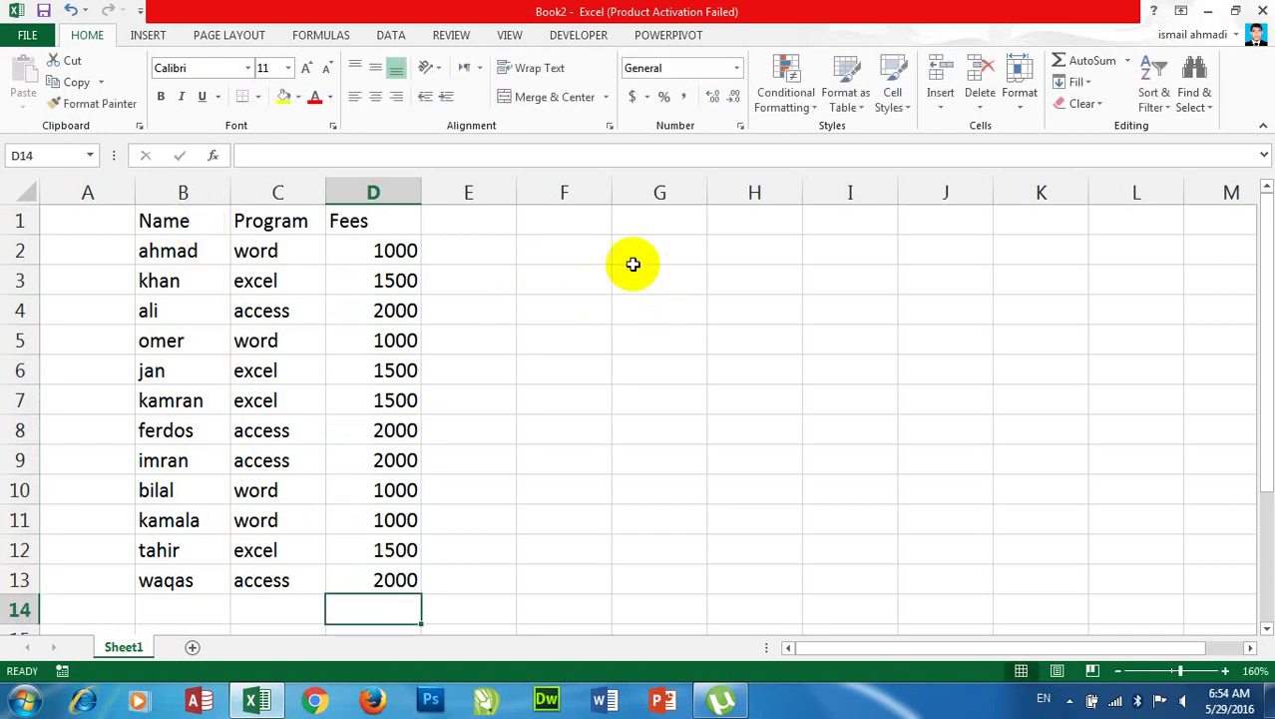
- Type the headings Total, Word Total and Excel Total across F3:H3
{"action": "left_click", "coordinate": [586, 277]}
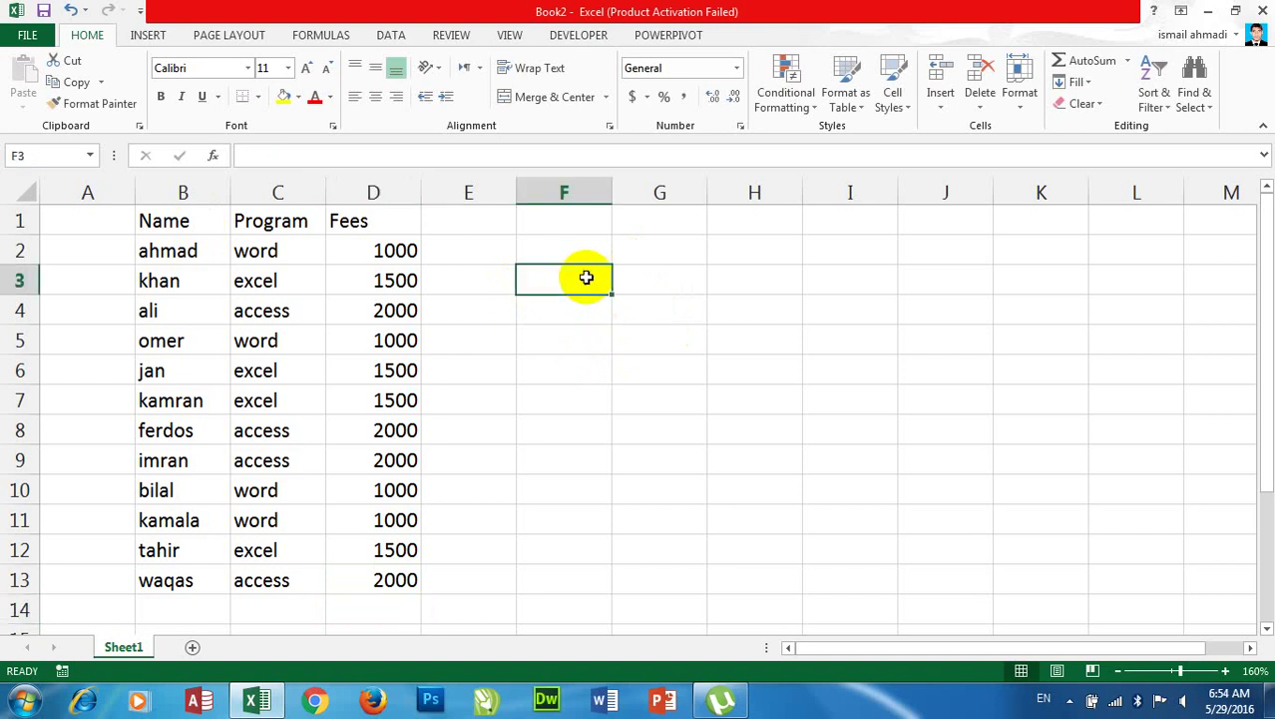
{"action": "type", "text": "Total"}
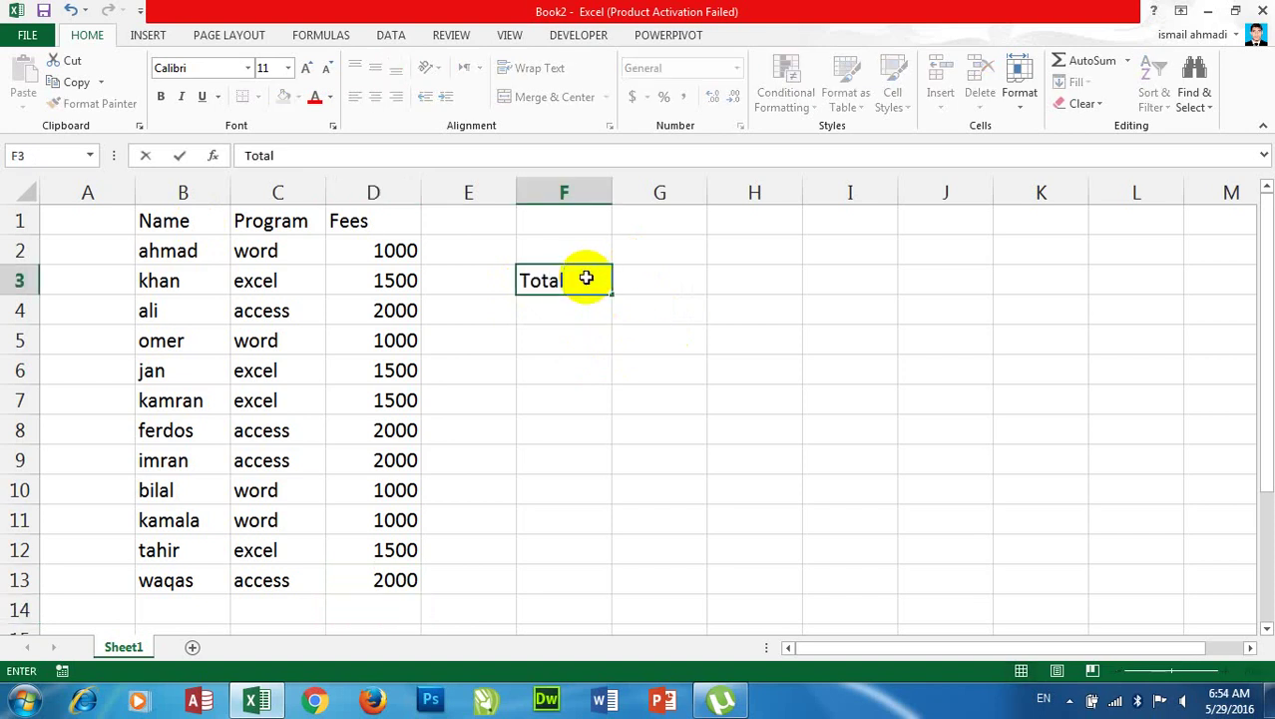
{"action": "key", "text": "Tab"}
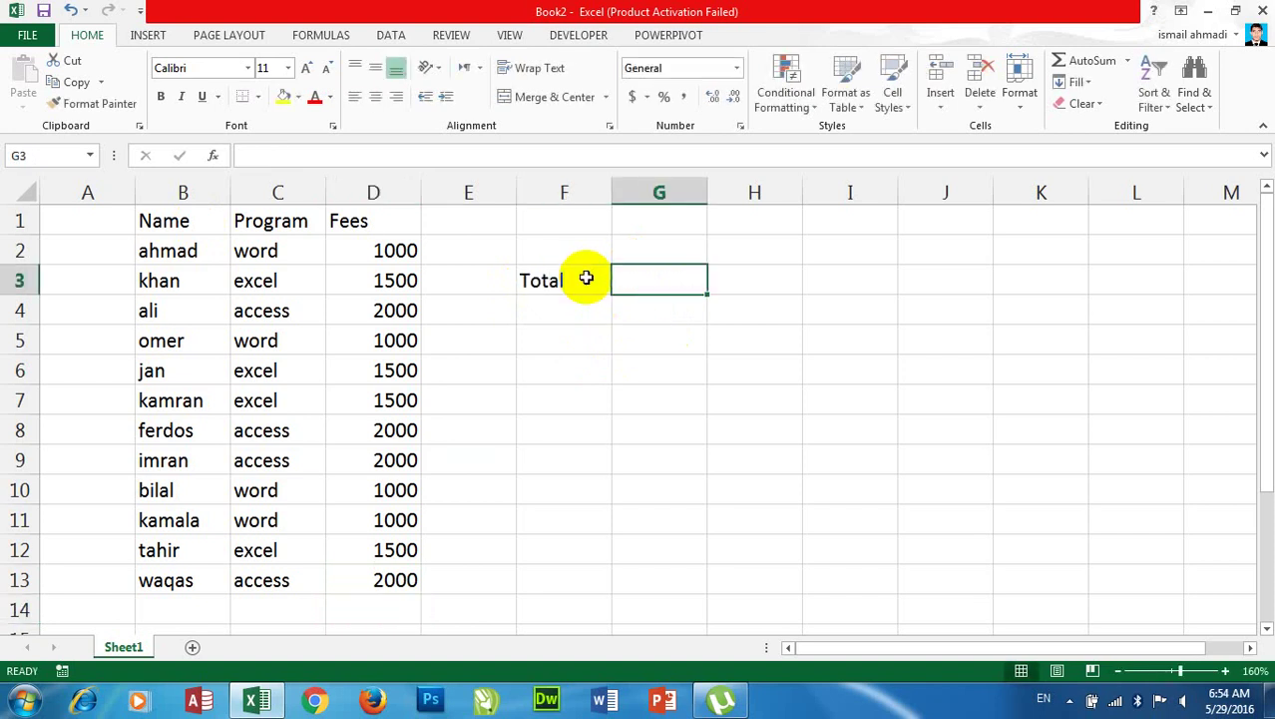
{"action": "type", "text": "Word Total"}
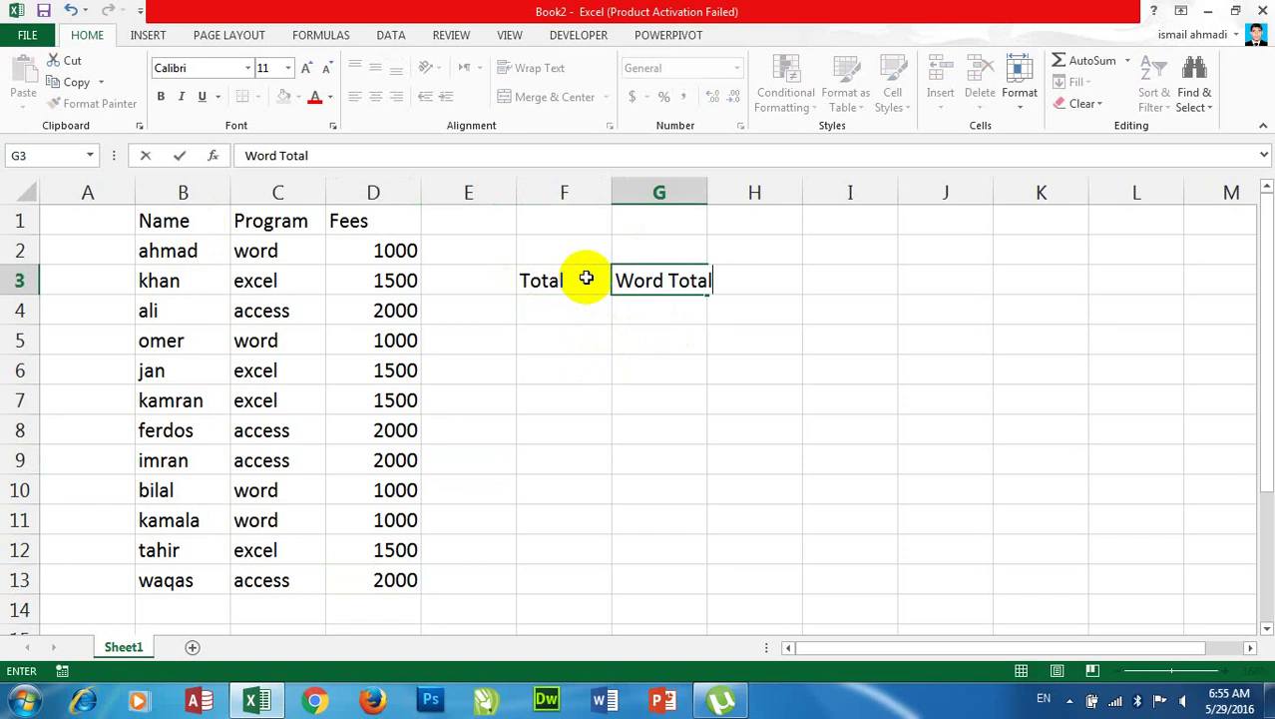
{"action": "key", "text": "Tab"}
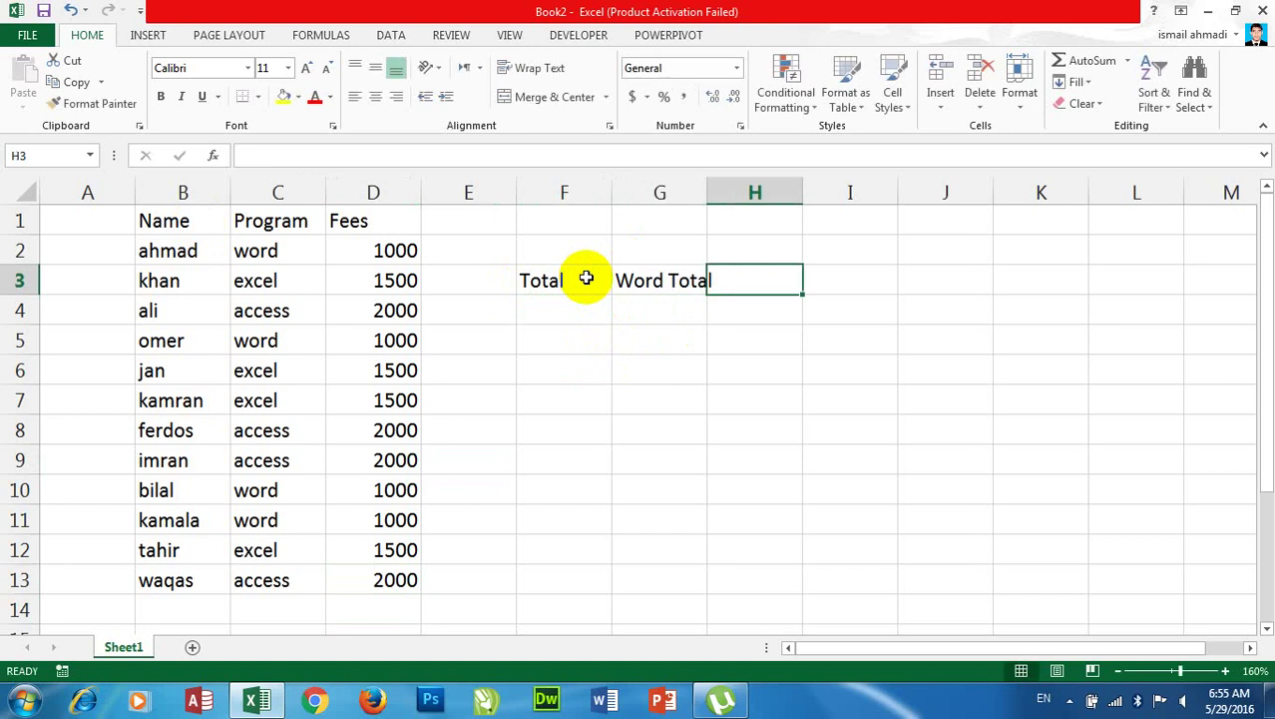
{"action": "type", "text": "Excel "}
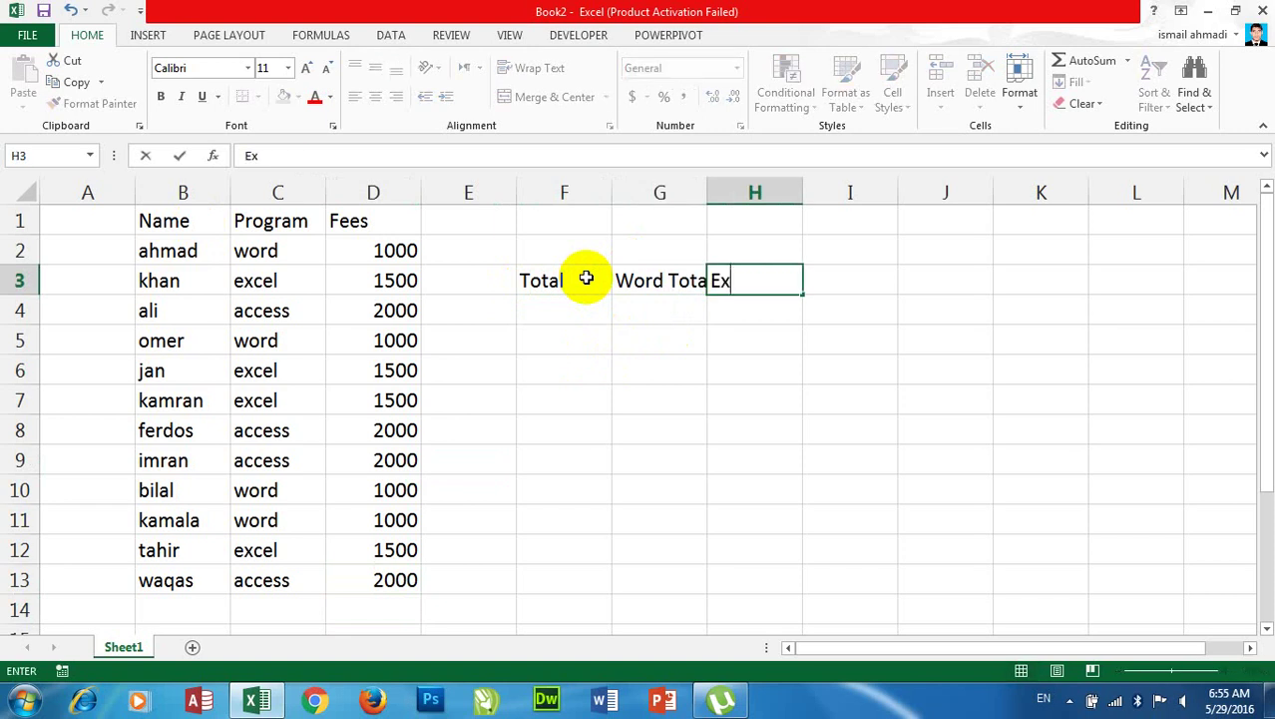
{"action": "type", "text": "Tota"}
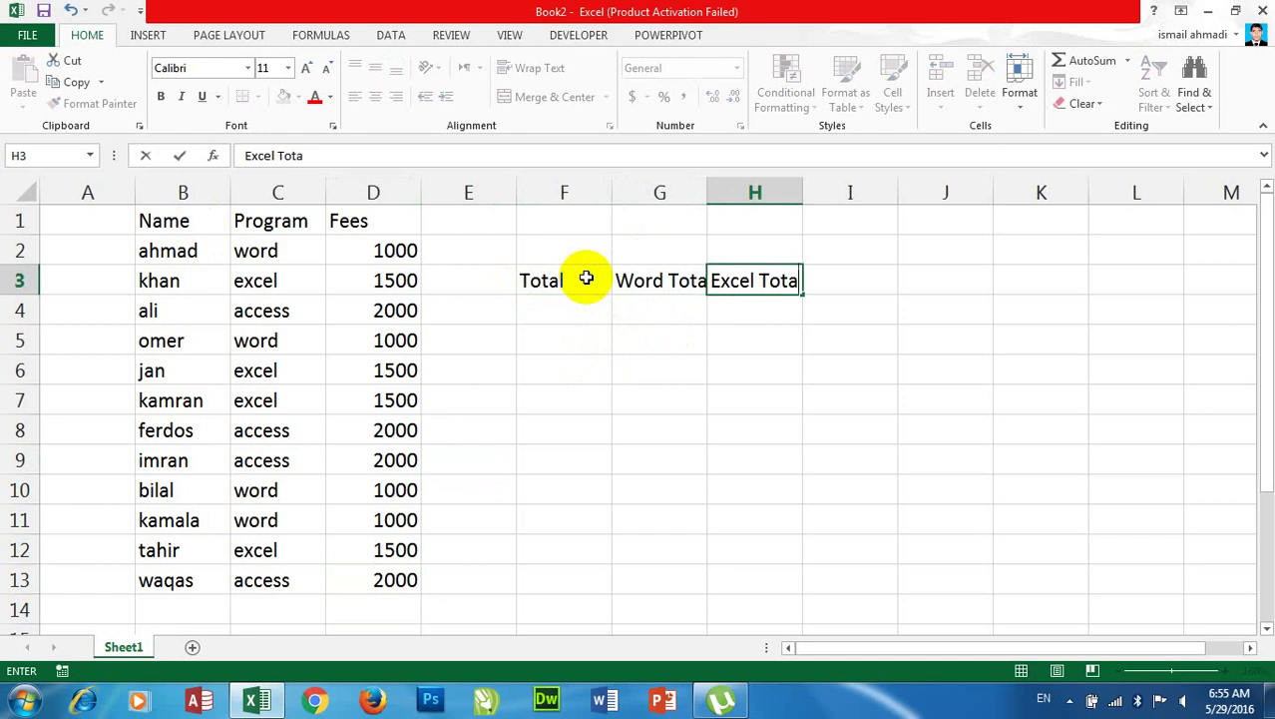
{"action": "type", "text": "l"}
{"action": "key", "text": "Tab"}
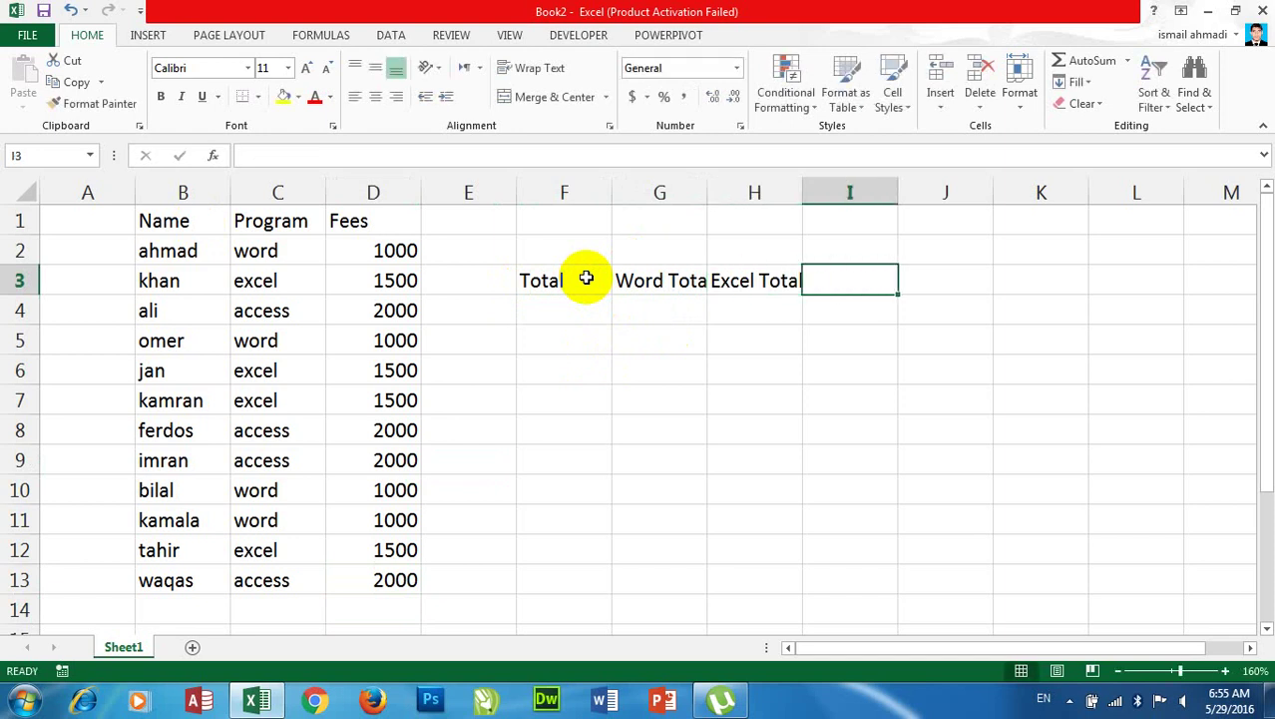
- Complete the Access Total heading in I3 and widen columns F to I to fit
{"action": "type", "text": "A"}
{"action": "type", "text": "ccess Tot"}
{"action": "left_click", "coordinate": [586, 279]}
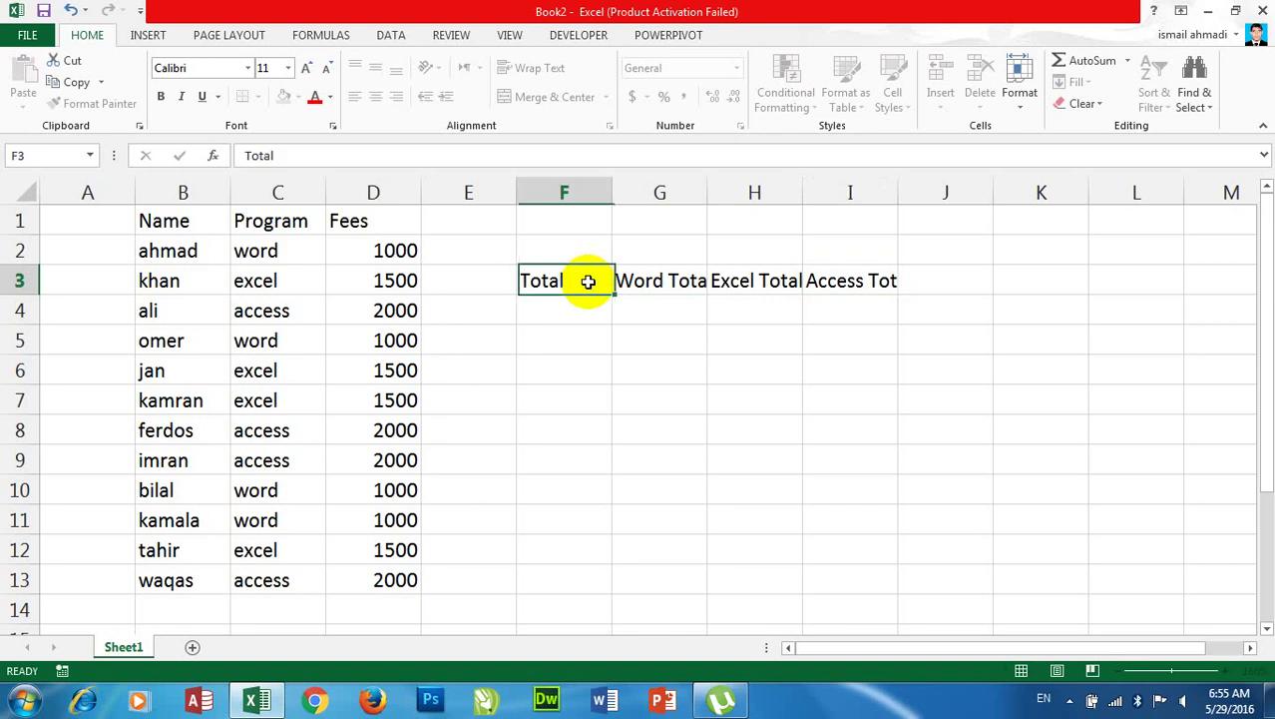
{"action": "key", "text": "BackSpace"}
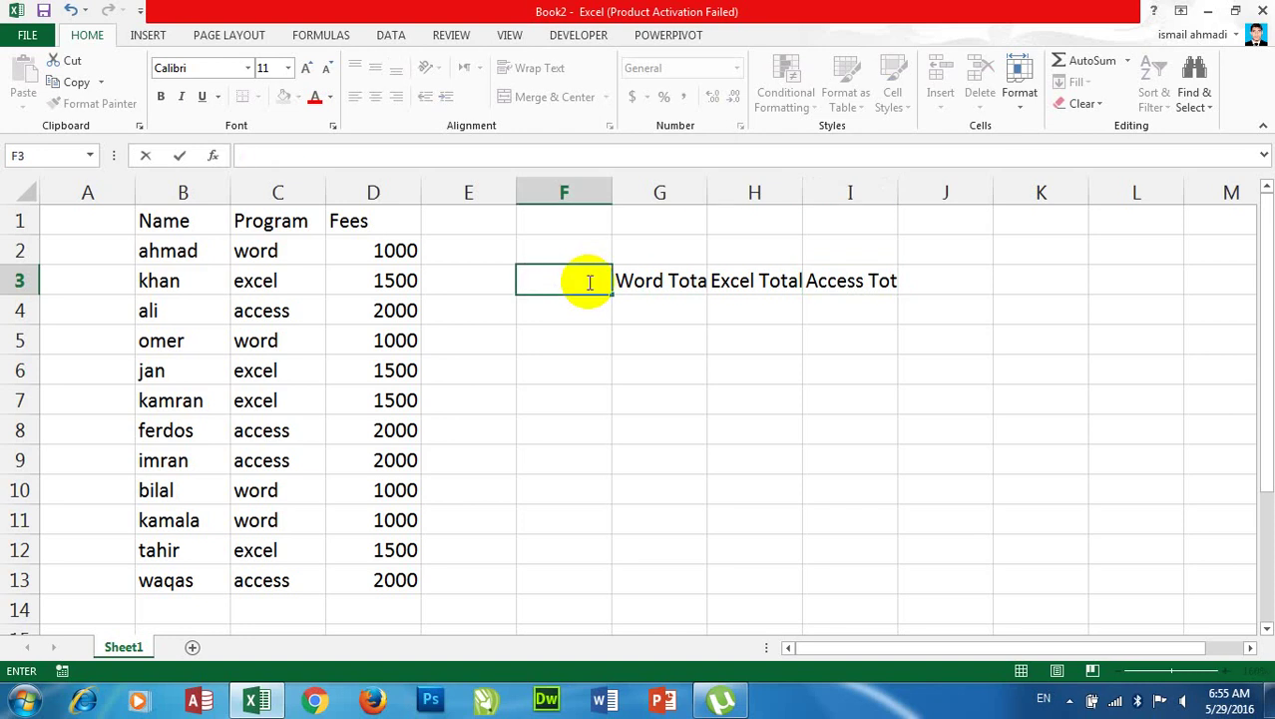
{"action": "key", "text": "Right"}
{"action": "key", "text": "Right"}
{"action": "key", "text": "Right"}
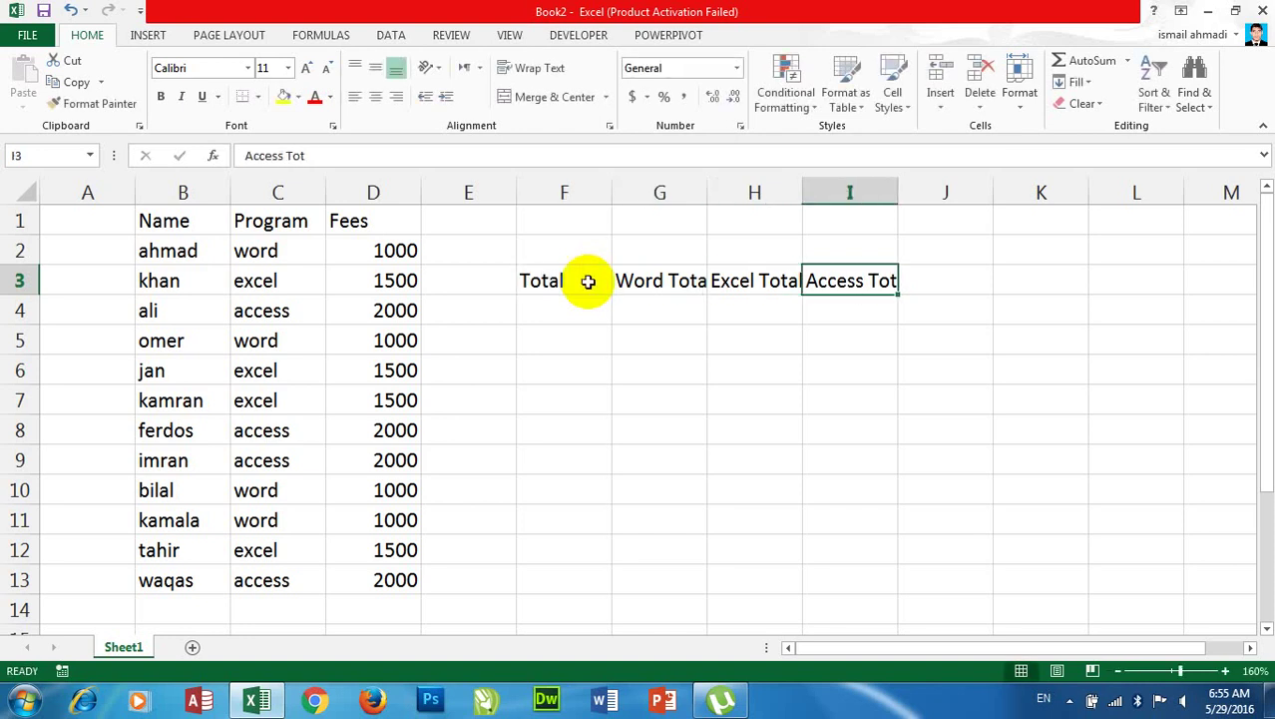
{"action": "key", "text": "F2"}
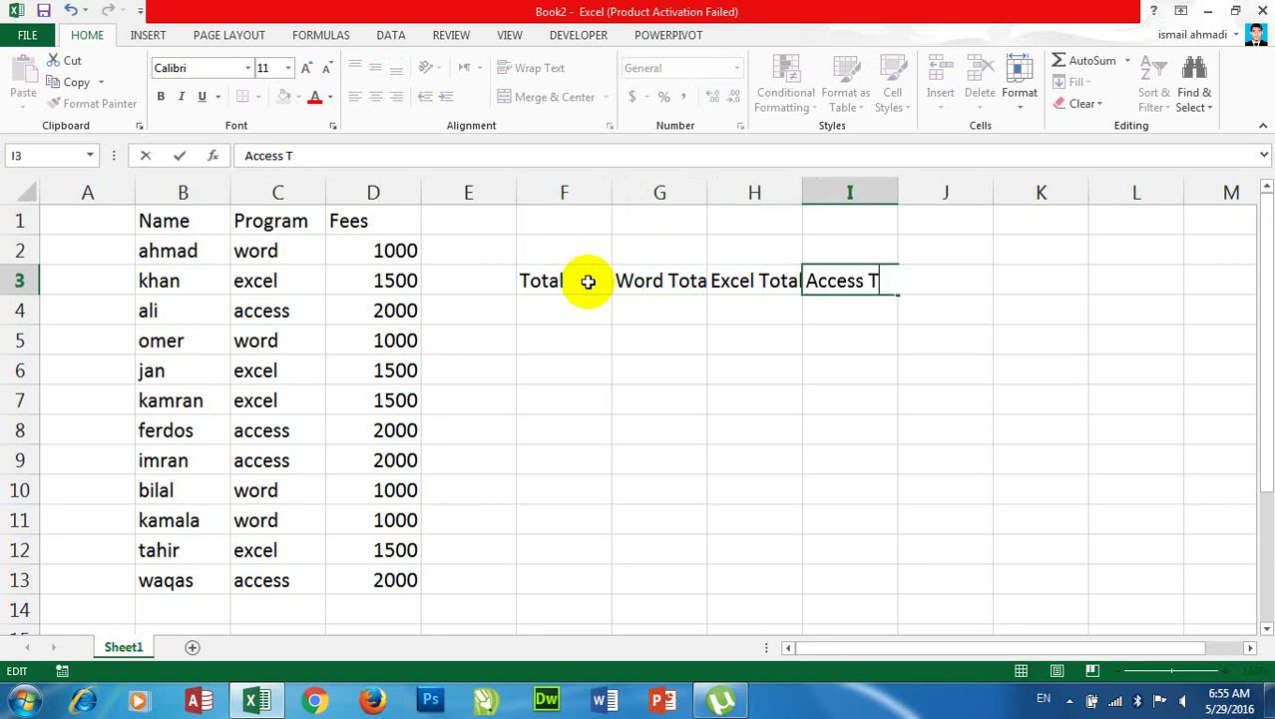
{"action": "key", "text": "Return"}
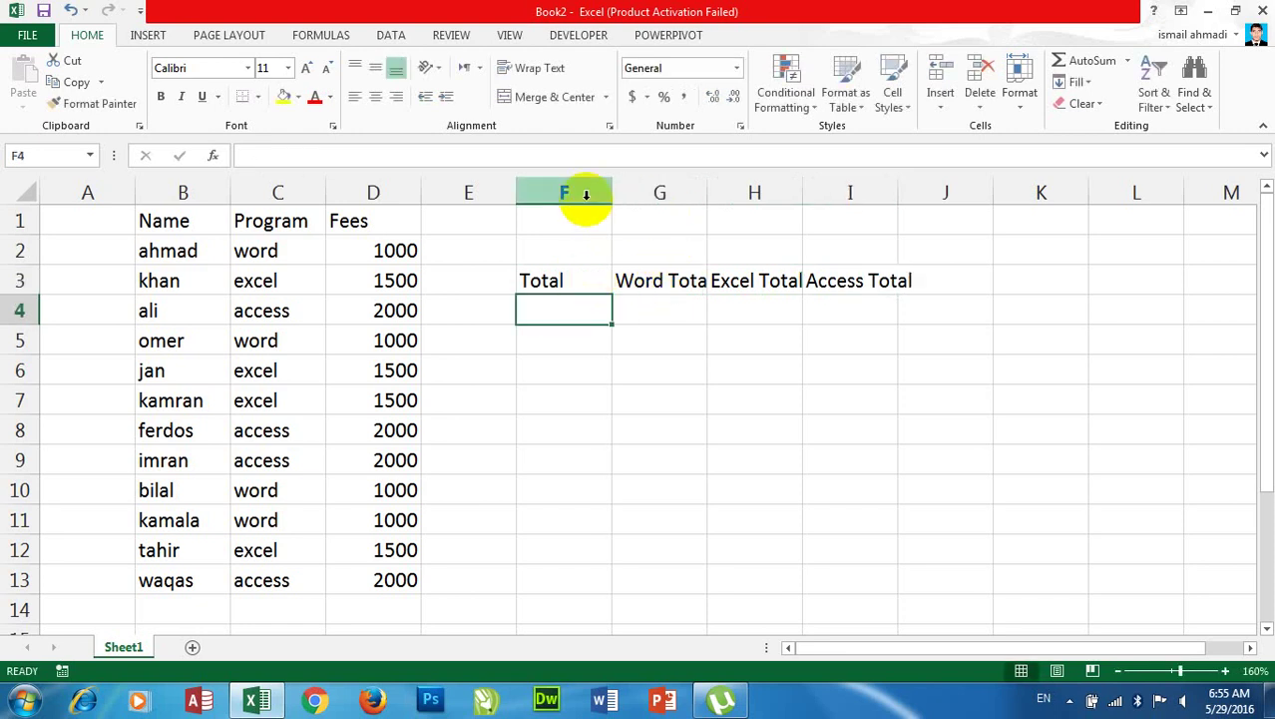
{"action": "left_click_drag", "start_coordinate": [576, 191], "coordinate": [941, 187]}
{"action": "left_click", "coordinate": [772, 358]}
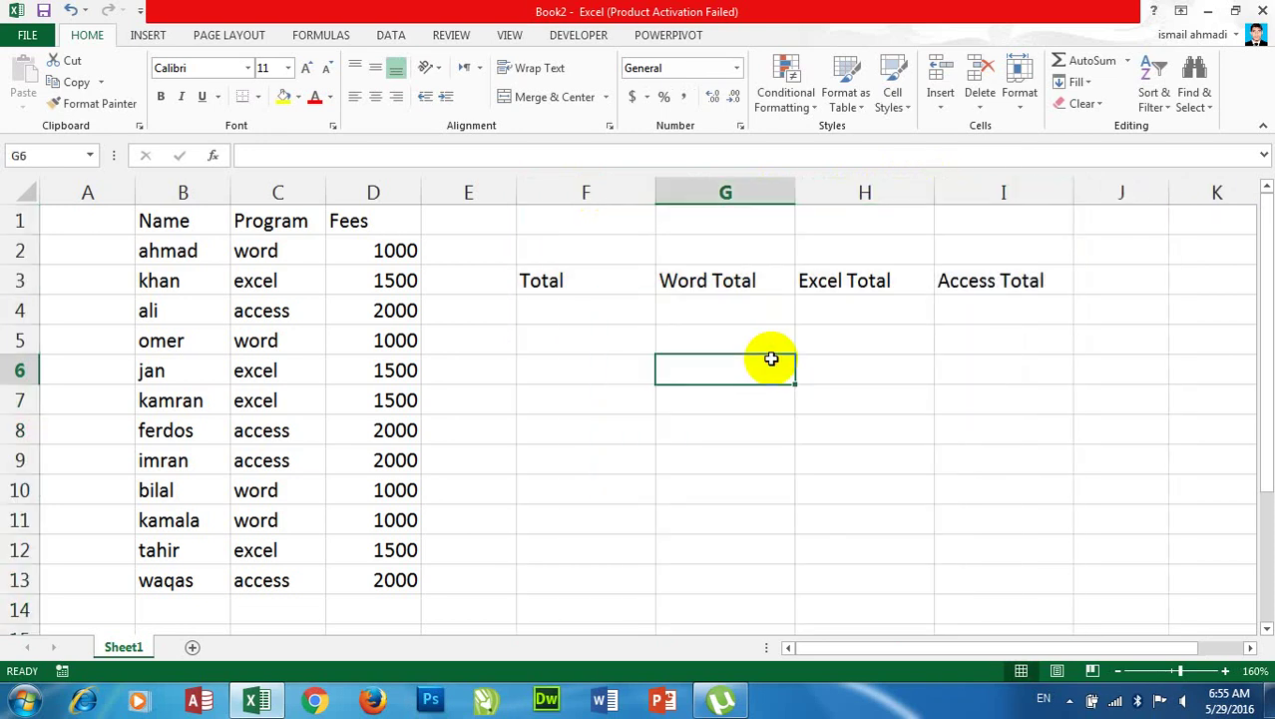
- Enter =SUM(D2:D13) in F4 so the grand total of fees shows 18000
{"action": "left_click", "coordinate": [597, 318]}
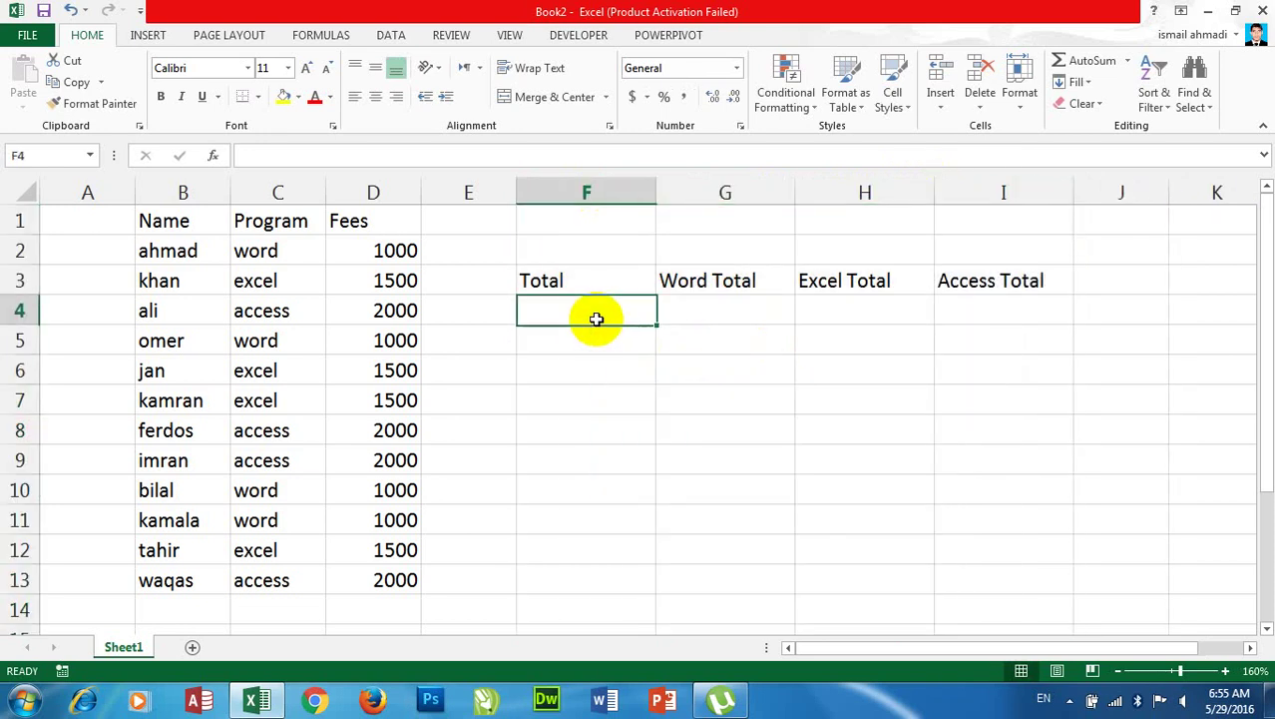
{"action": "type", "text": "=su"}
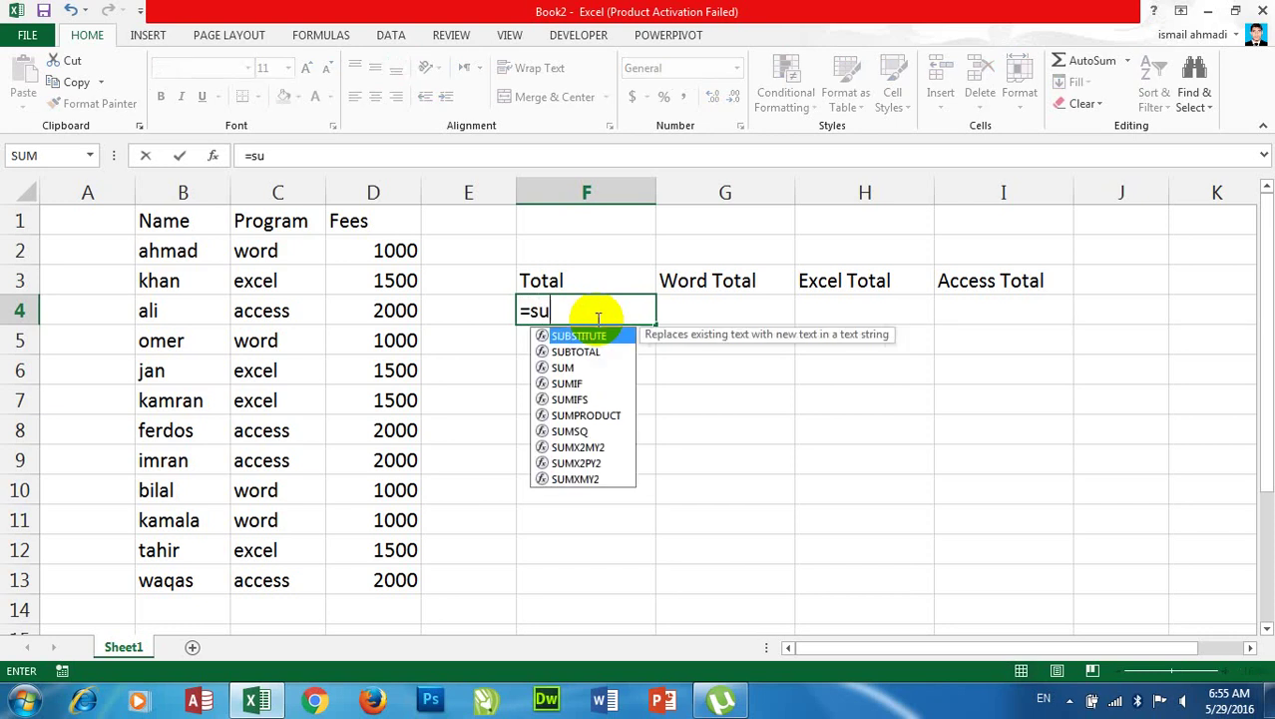
{"action": "type", "text": "m("}
{"action": "left_click_drag", "start_coordinate": [398, 255], "coordinate": [399, 571]}
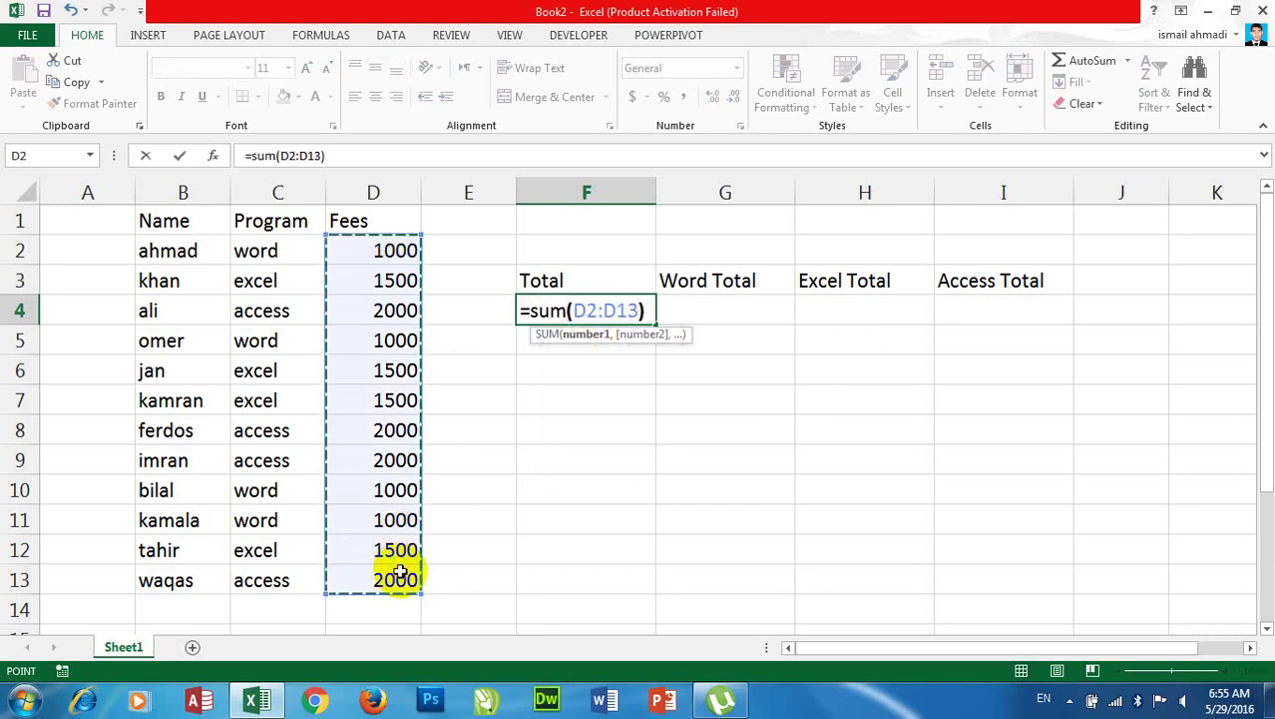
{"action": "key", "text": "Return"}
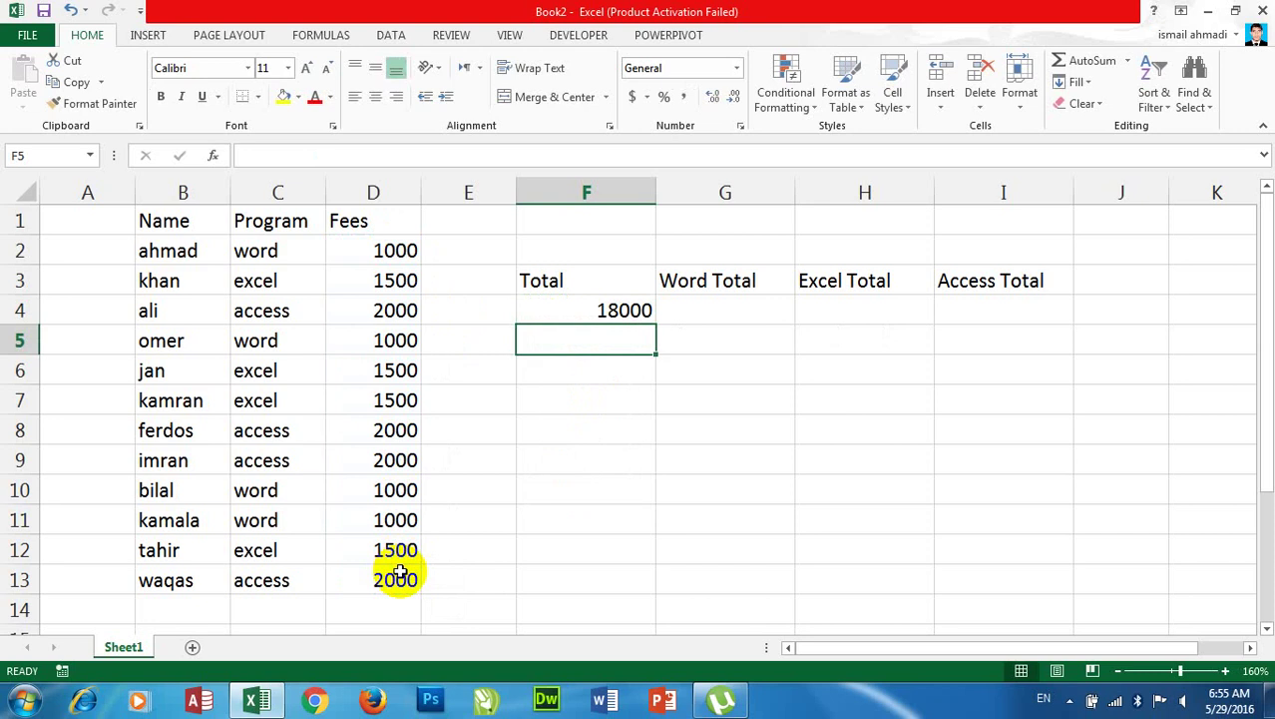
- Put =SUMIF(C2:C13,"word",D2:D13) in G4, giving a Word Total of 4000
{"action": "key", "text": "Up"}
{"action": "key", "text": "Right"}
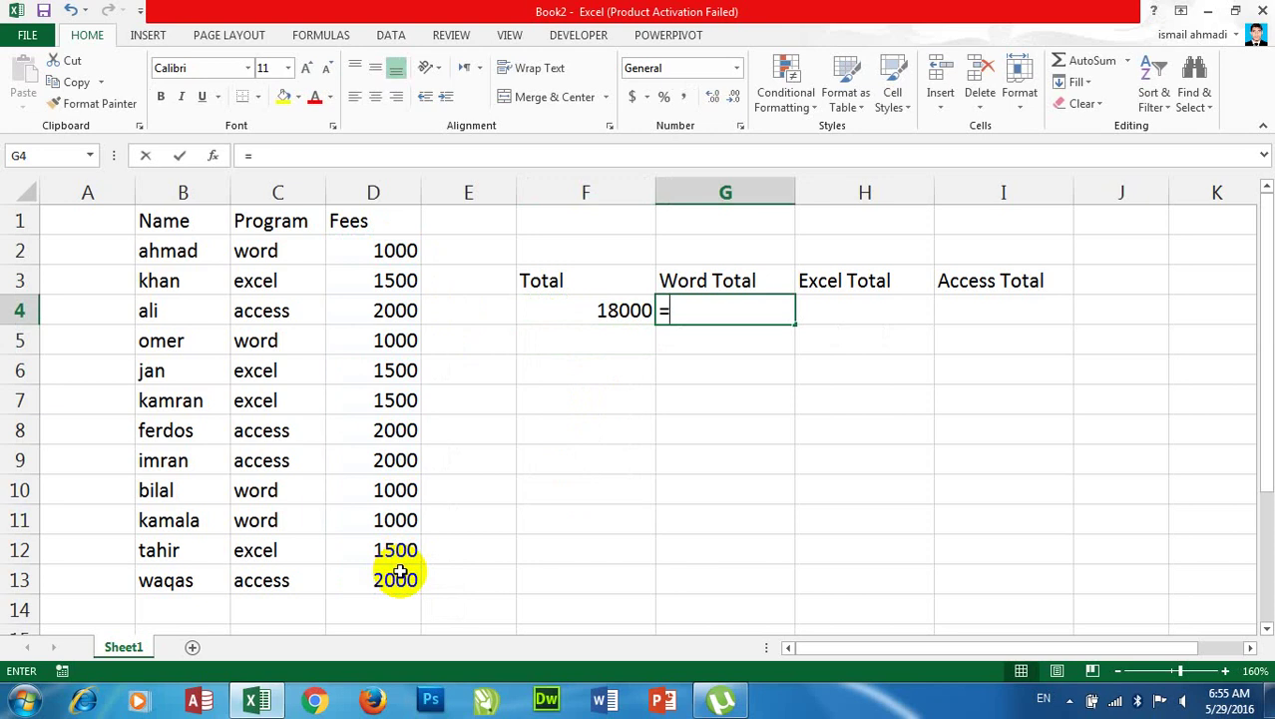
{"action": "type", "text": "sumif"}
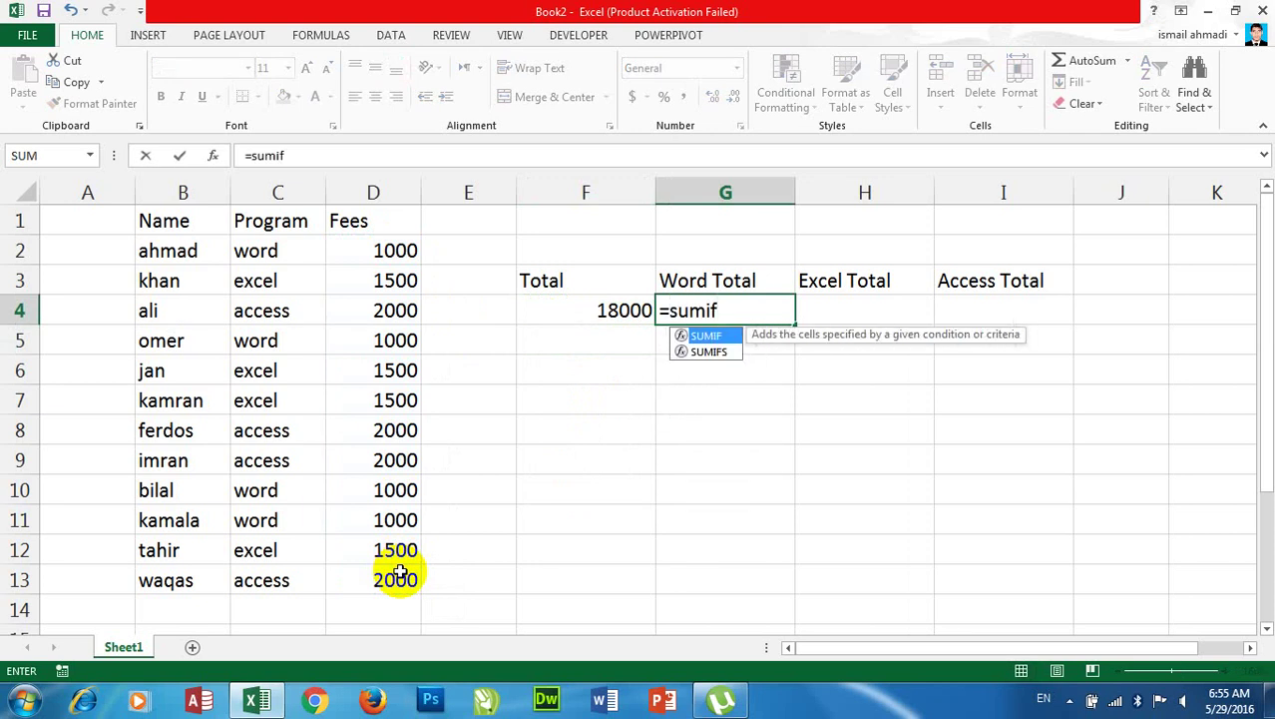
{"action": "type", "text": "("}
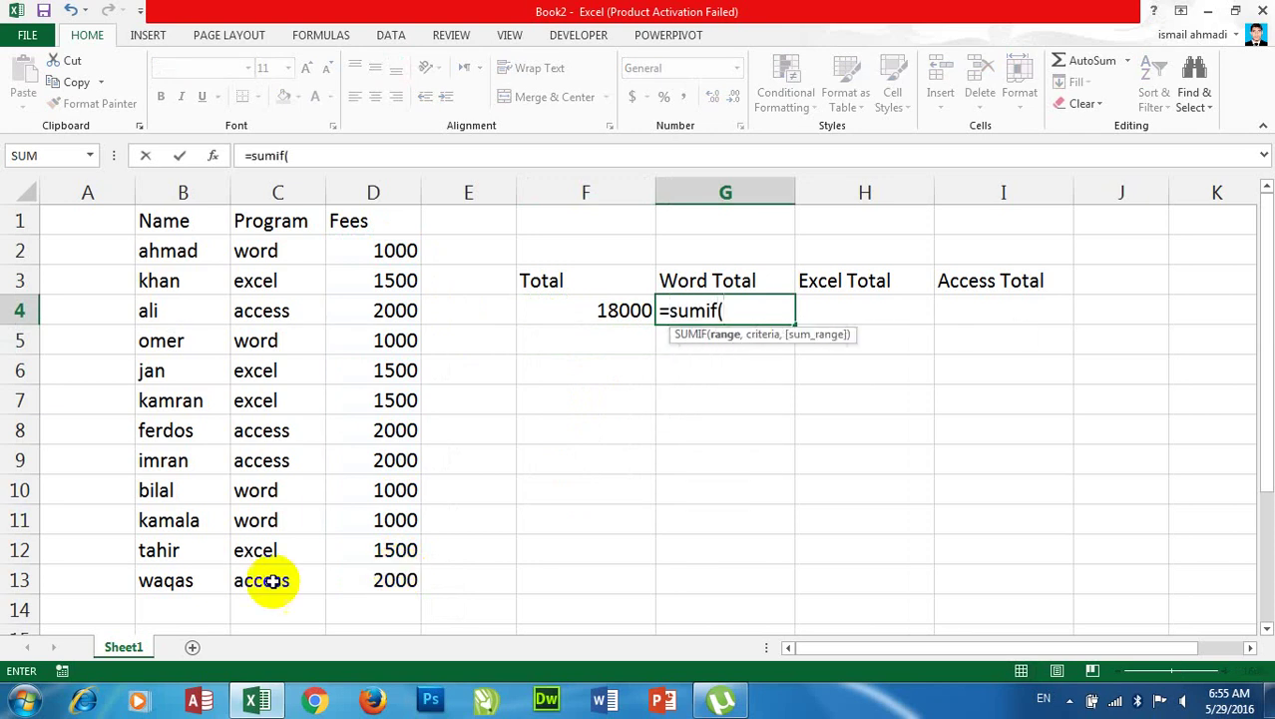
{"action": "left_click_drag", "start_coordinate": [279, 261], "coordinate": [262, 572]}
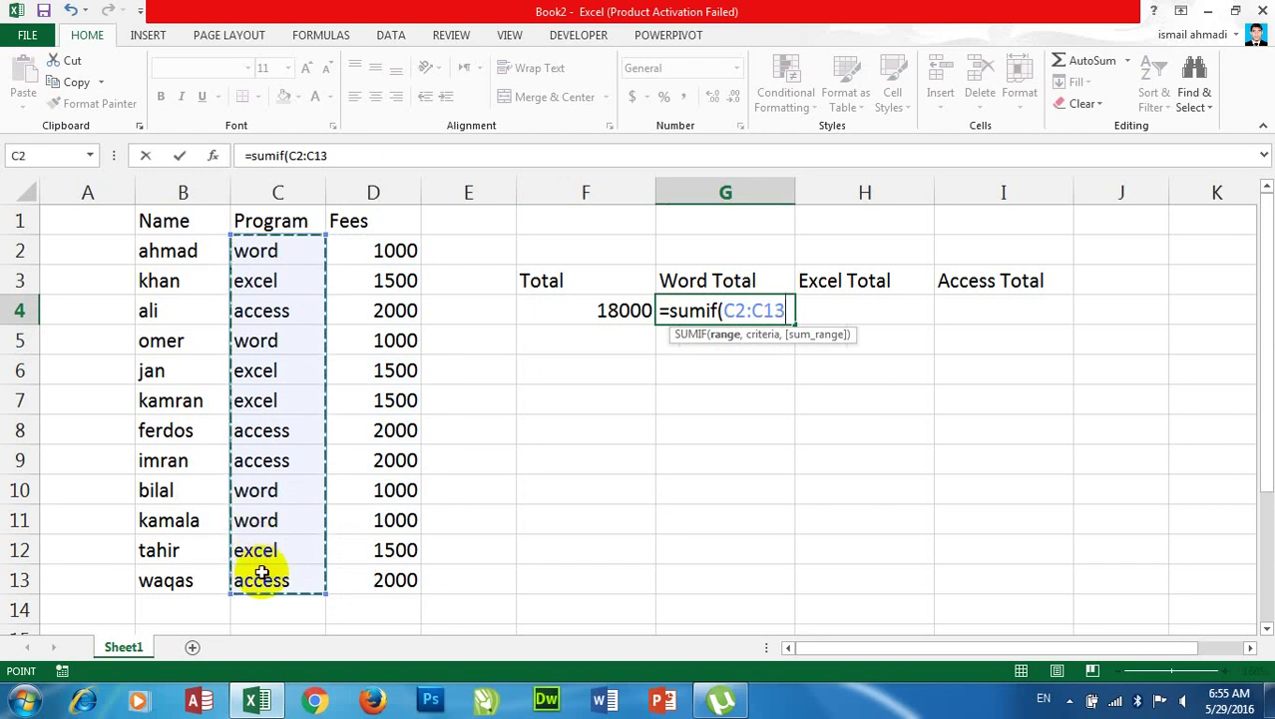
{"action": "type", "text": ",\"word"}
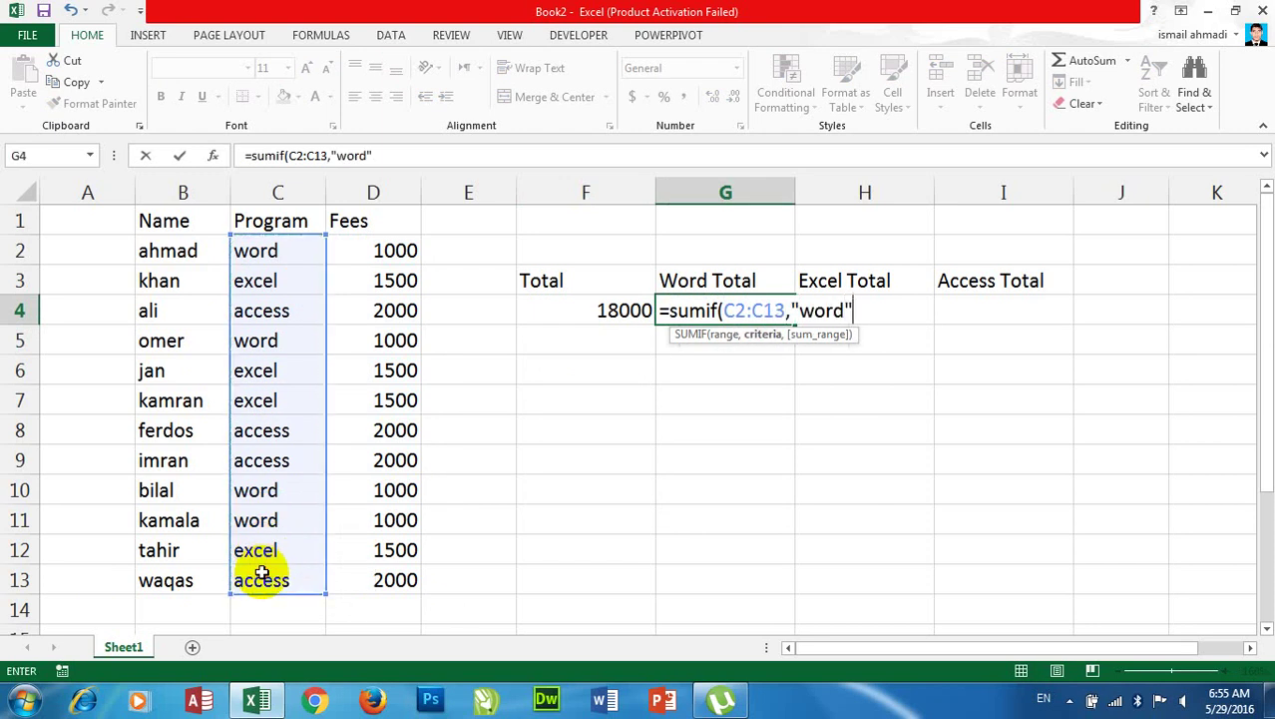
{"action": "type", "text": ","}
{"action": "left_click_drag", "start_coordinate": [419, 250], "coordinate": [411, 578]}
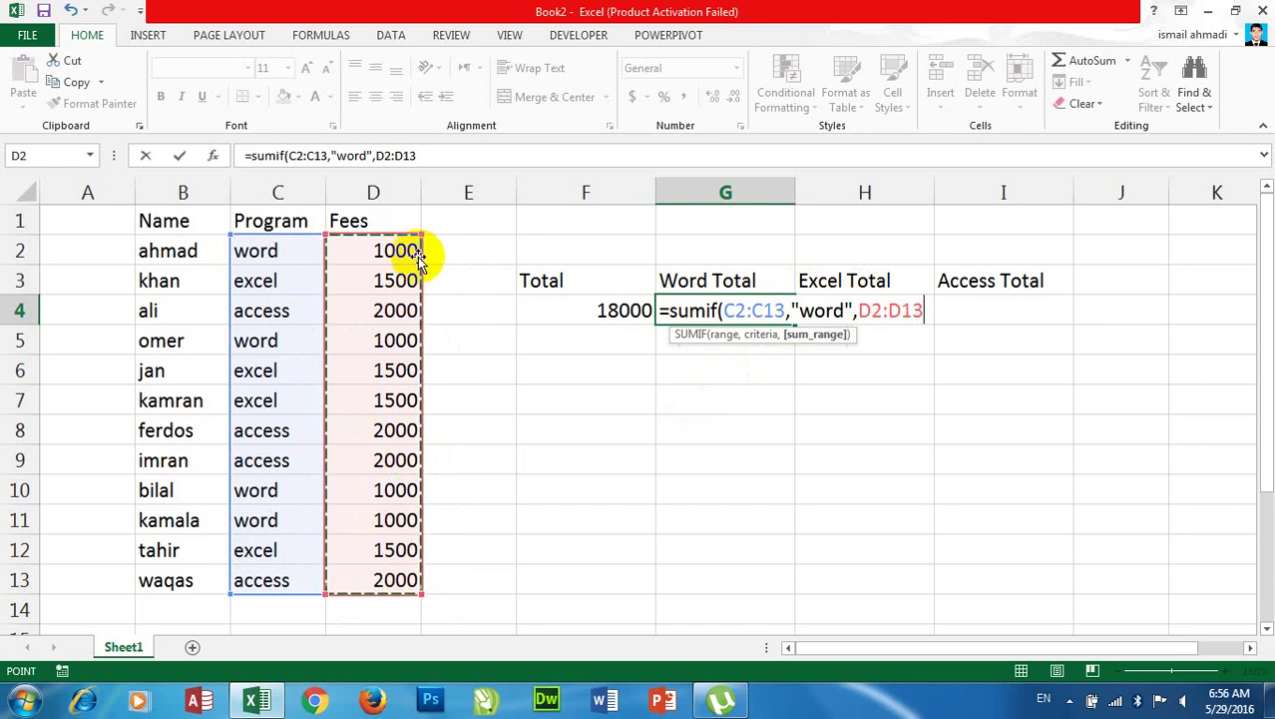
{"action": "type", "text": ")"}
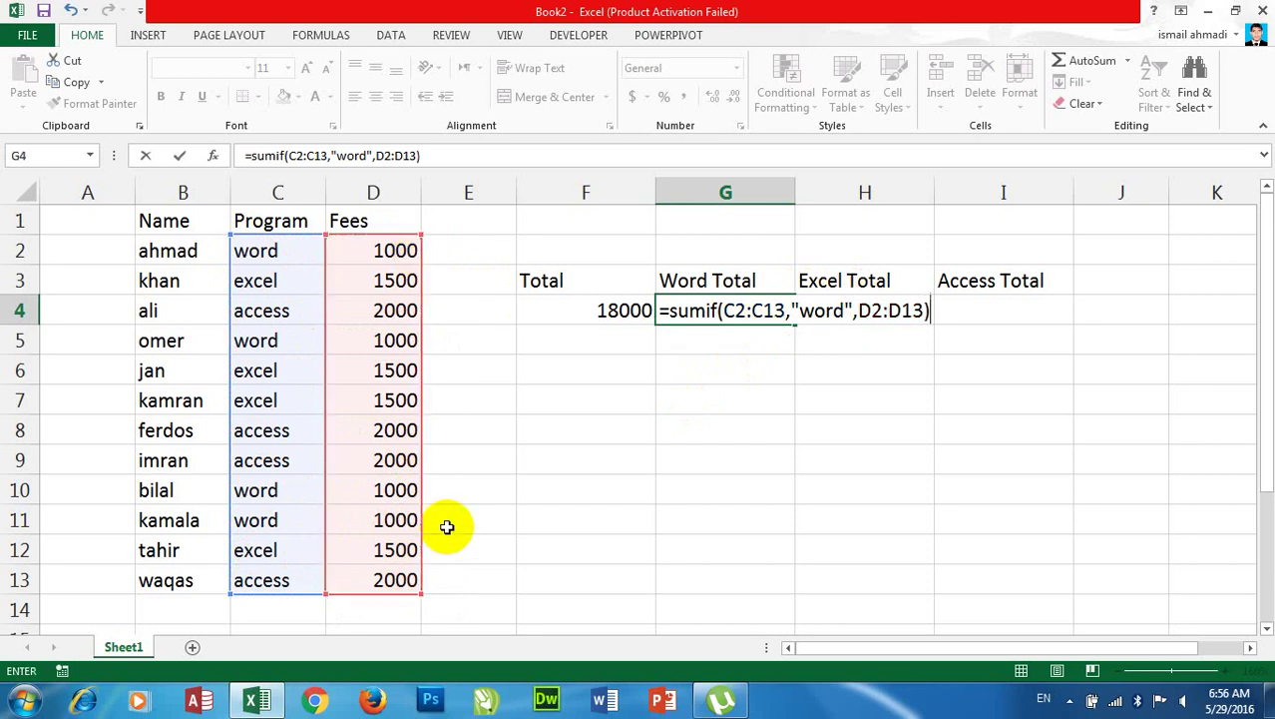
{"action": "key", "text": "Return"}
{"action": "key", "text": "Up"}
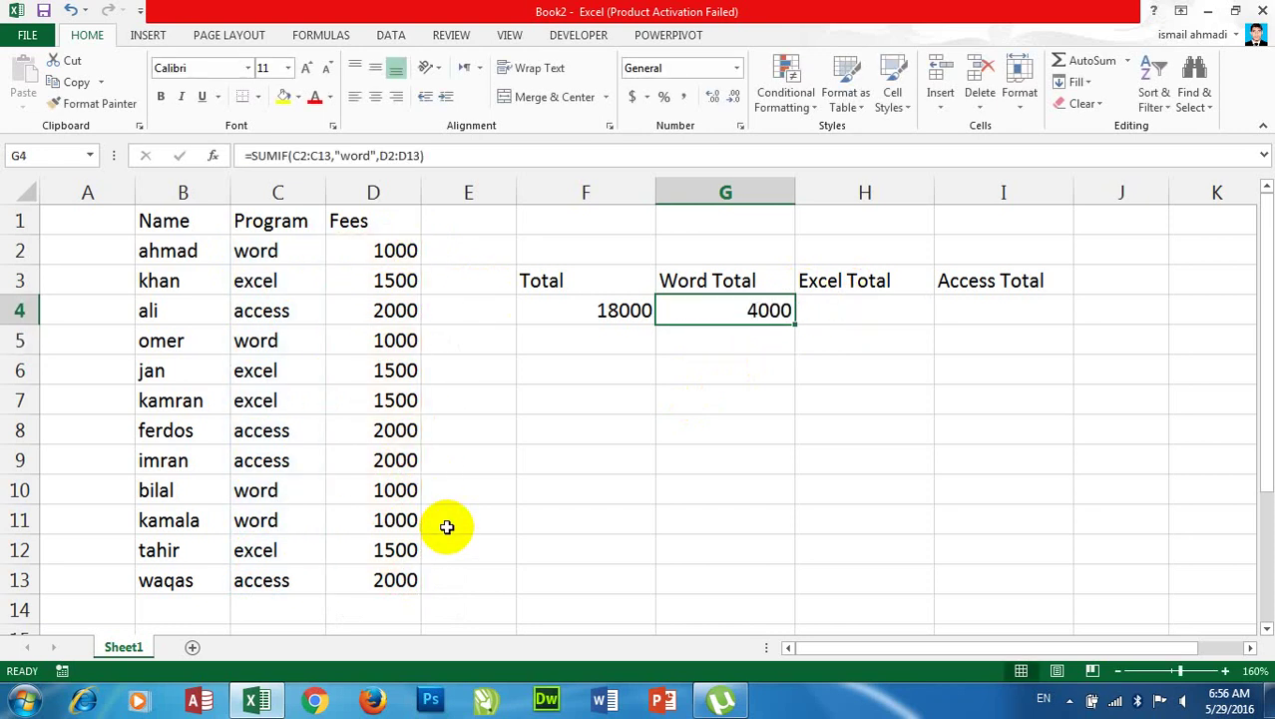
- Put =SUMIF(C2:C13,"excel",D2:D13) in H4, giving an Excel Total of 6000
{"action": "key", "text": "Right"}
{"action": "type", "text": "="}
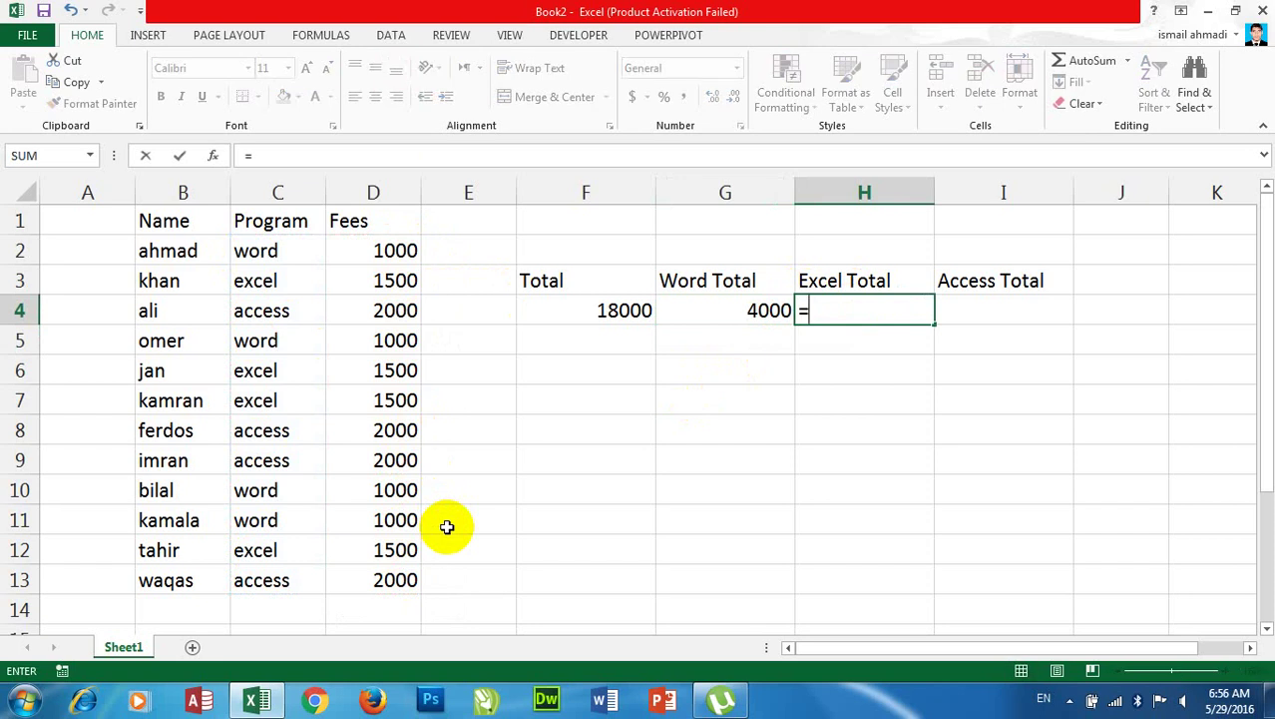
{"action": "type", "text": "sumif("}
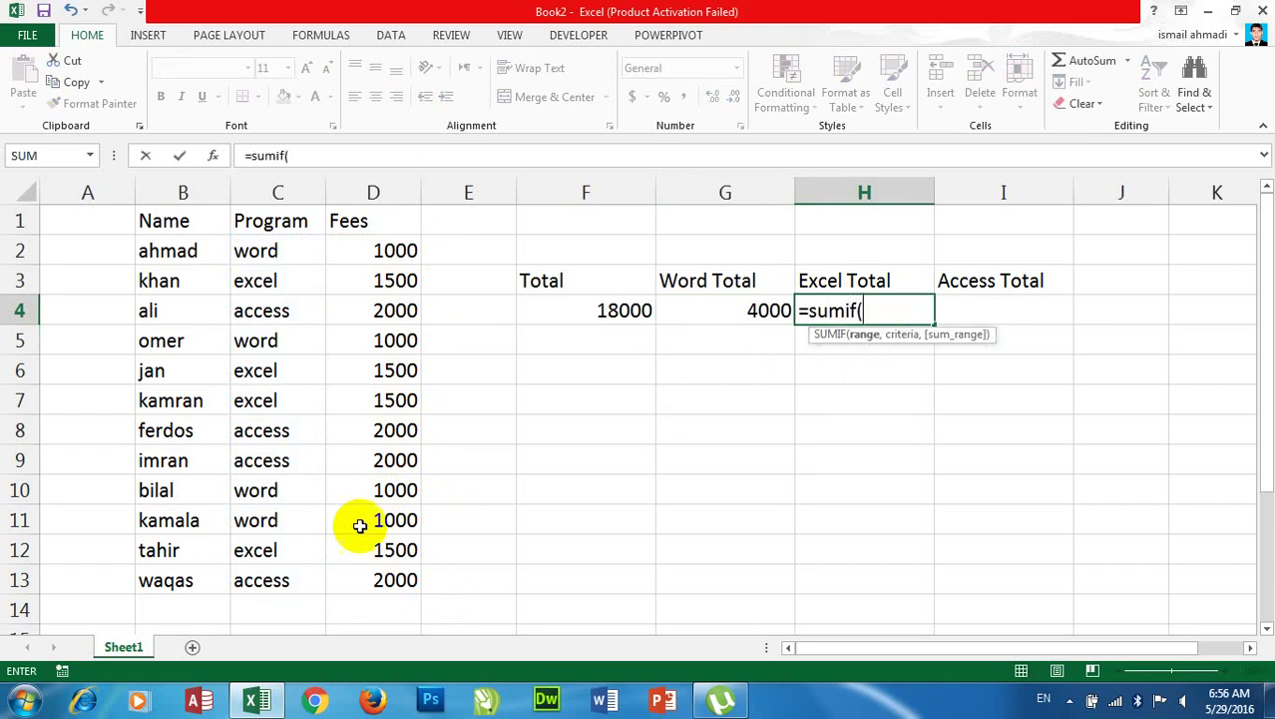
{"action": "left_click_drag", "start_coordinate": [278, 251], "coordinate": [290, 572]}
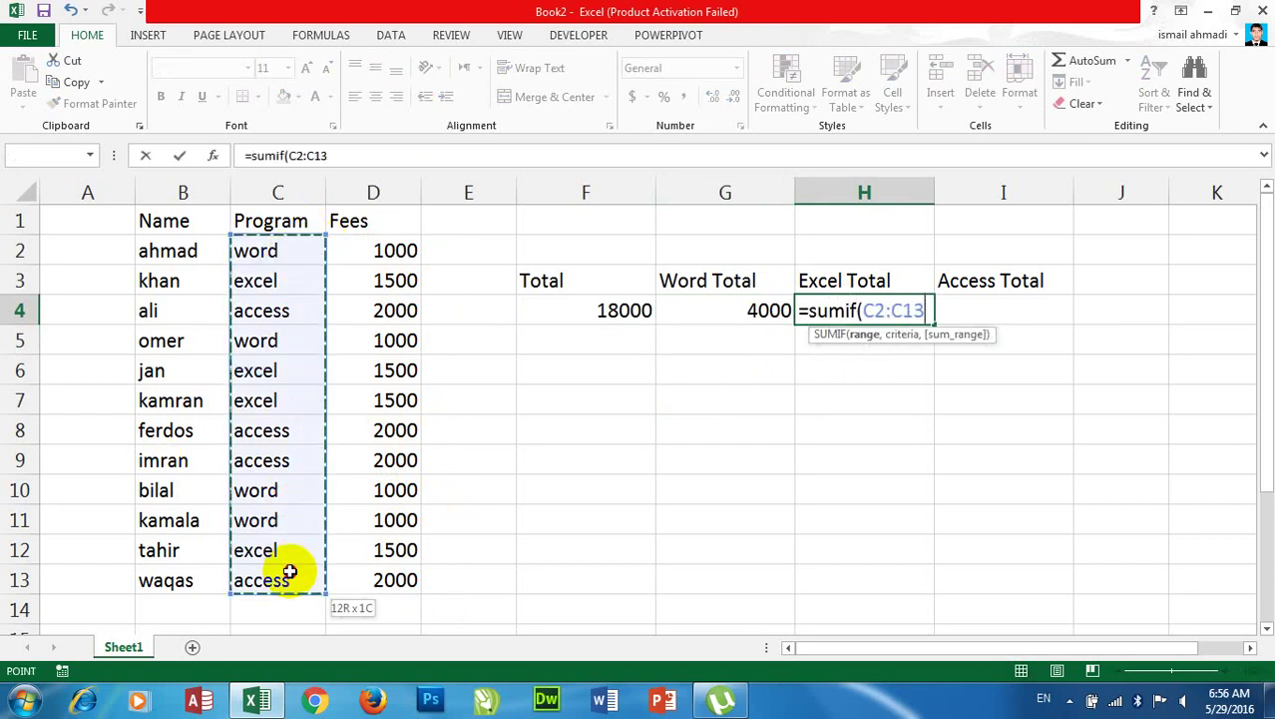
{"action": "type", "text": ",\"excel"}
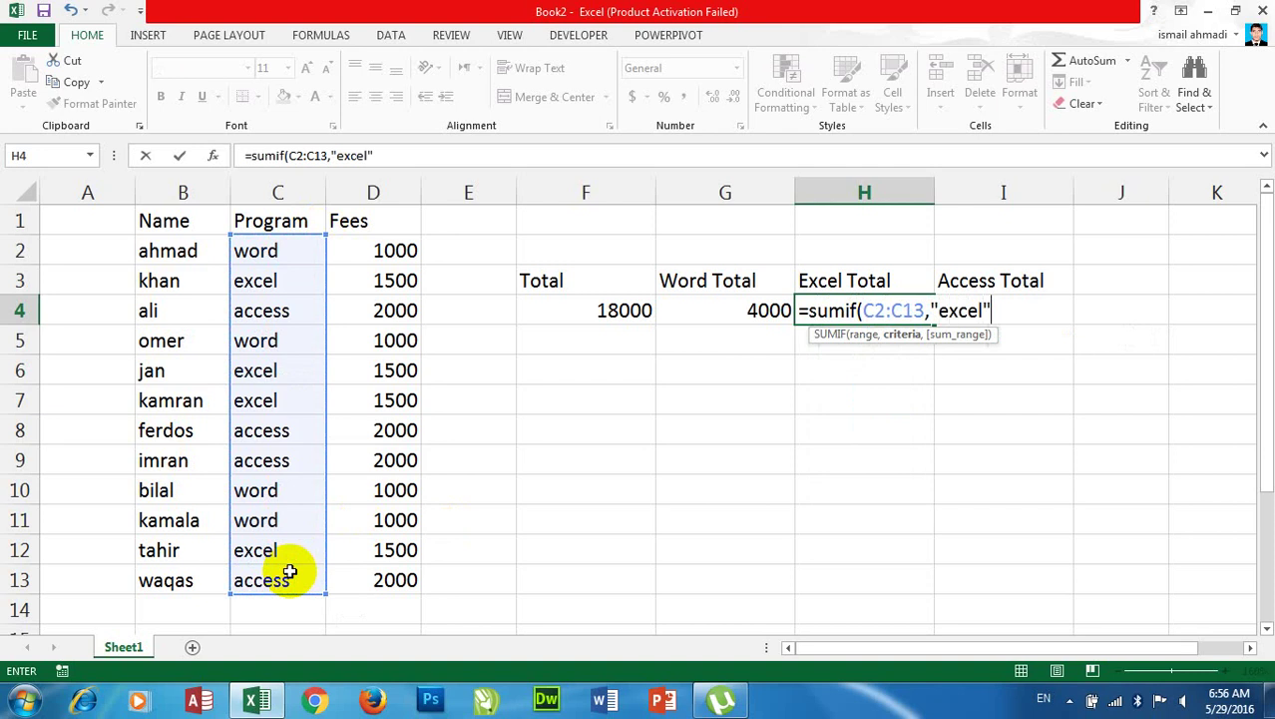
{"action": "type", "text": ","}
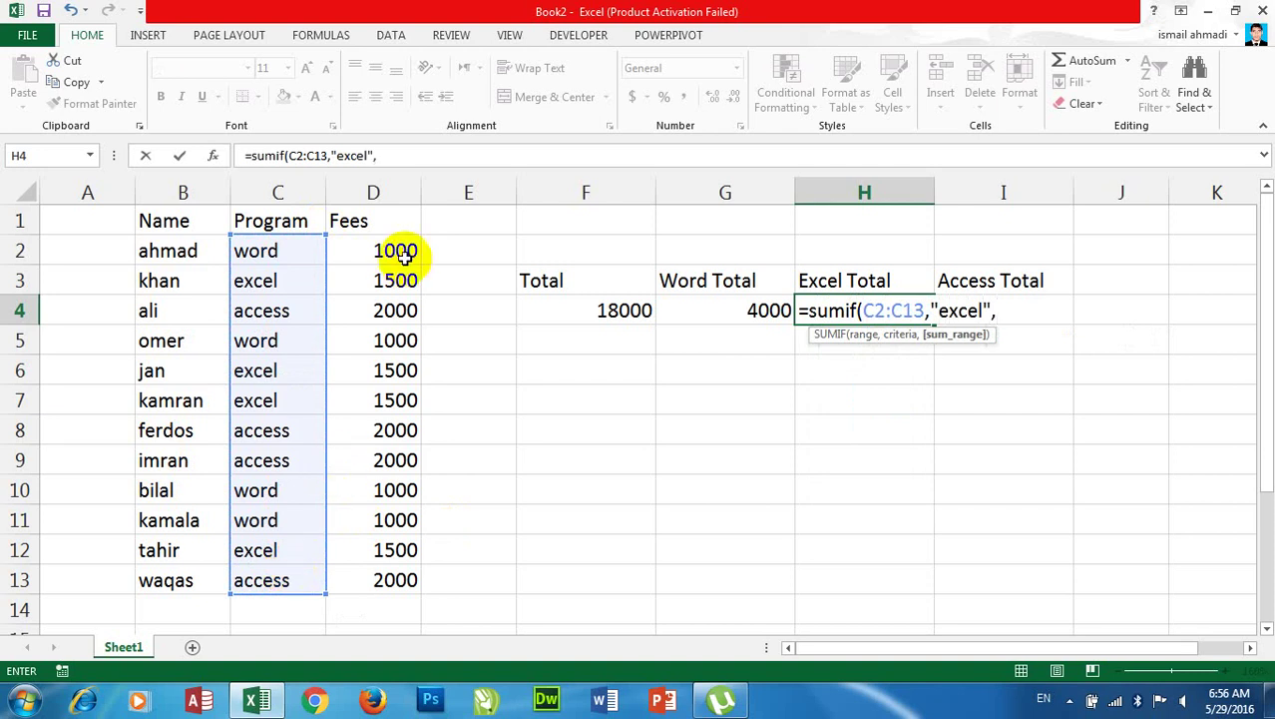
{"action": "left_click_drag", "start_coordinate": [404, 251], "coordinate": [397, 583]}
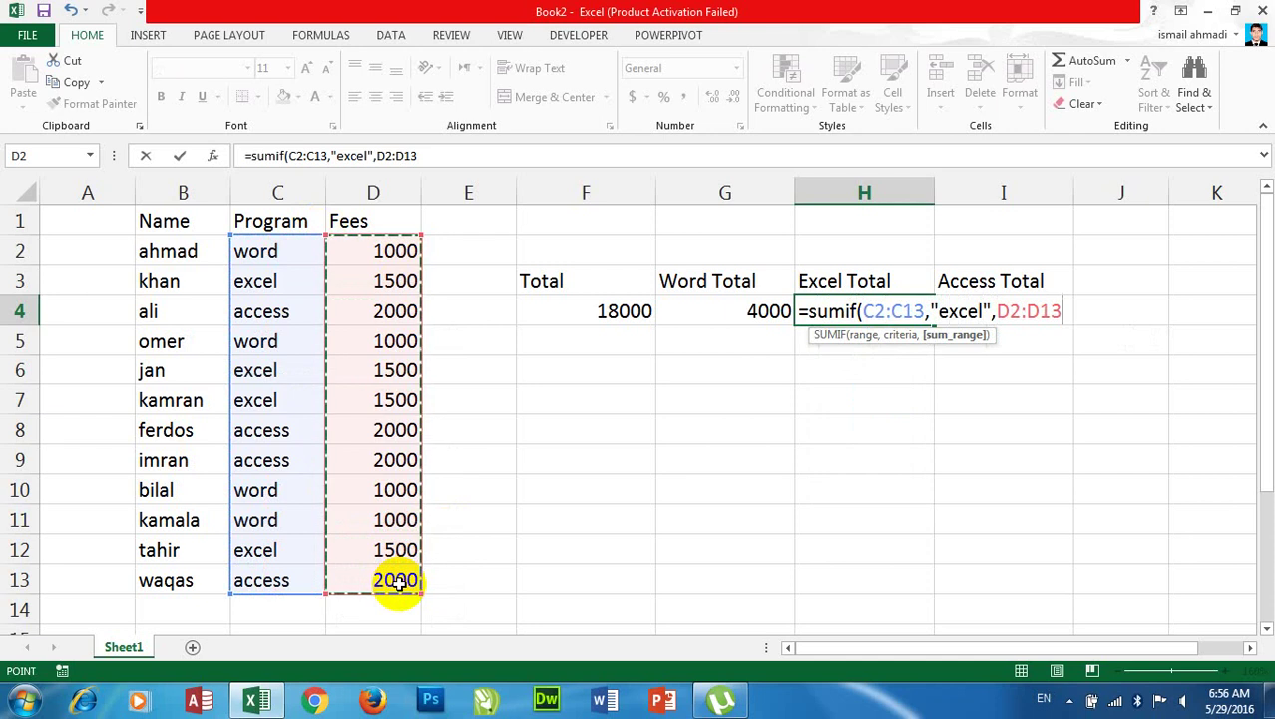
{"action": "type", "text": ")"}
{"action": "key", "text": "Return"}
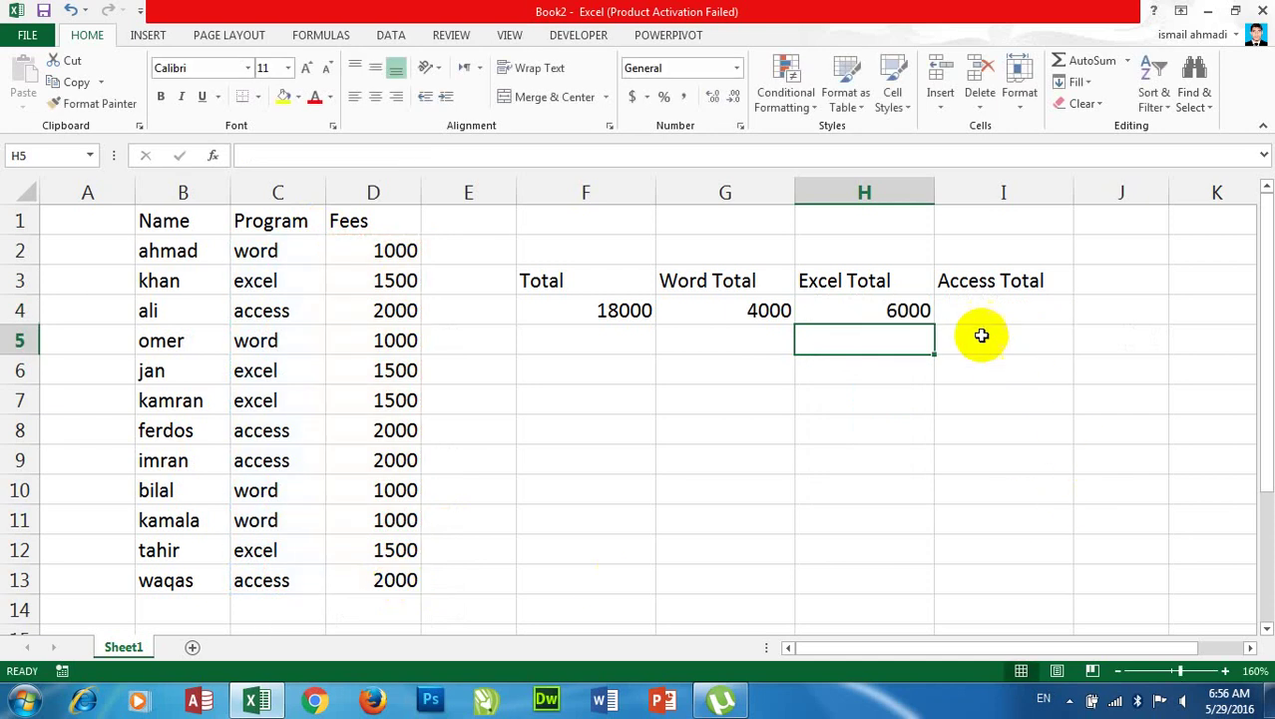
- Put a SUMIF of C2:C13 for "access" over D2:D13 in I4, giving 8000
{"action": "left_click", "coordinate": [973, 317]}
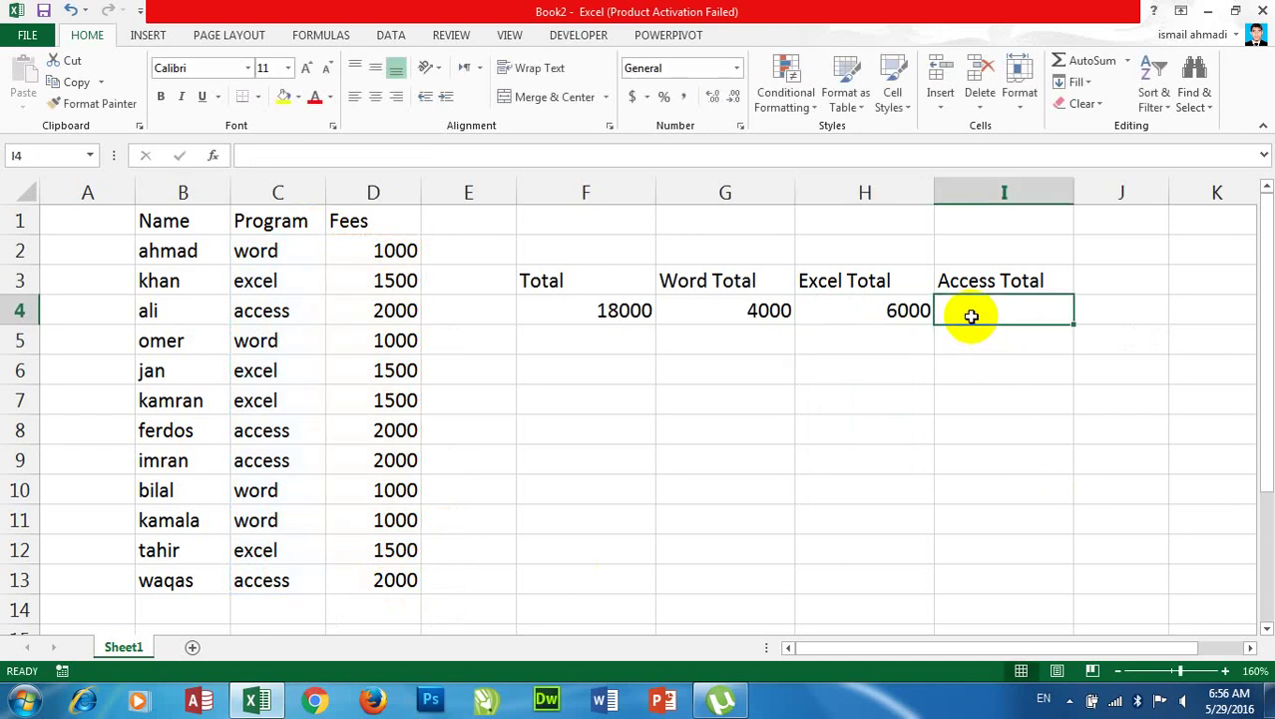
{"action": "type", "text": "=sumif"}
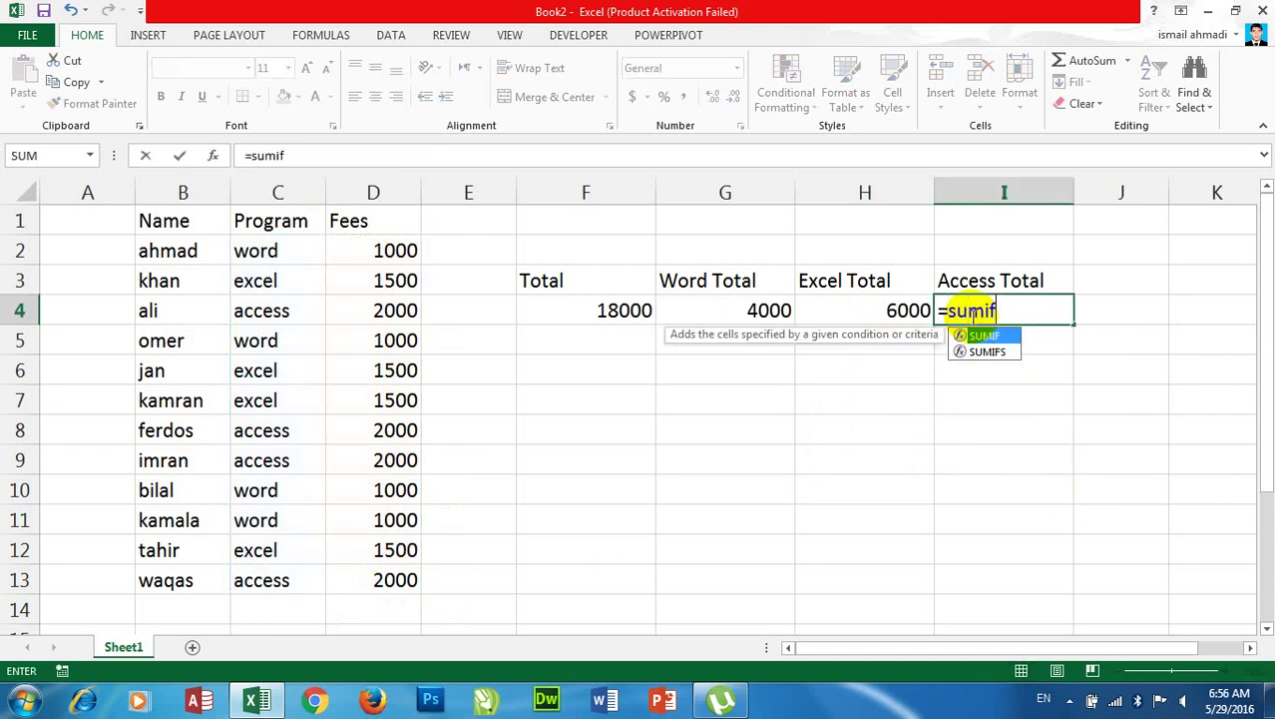
{"action": "type", "text": "("}
{"action": "left_click_drag", "start_coordinate": [295, 249], "coordinate": [304, 587]}
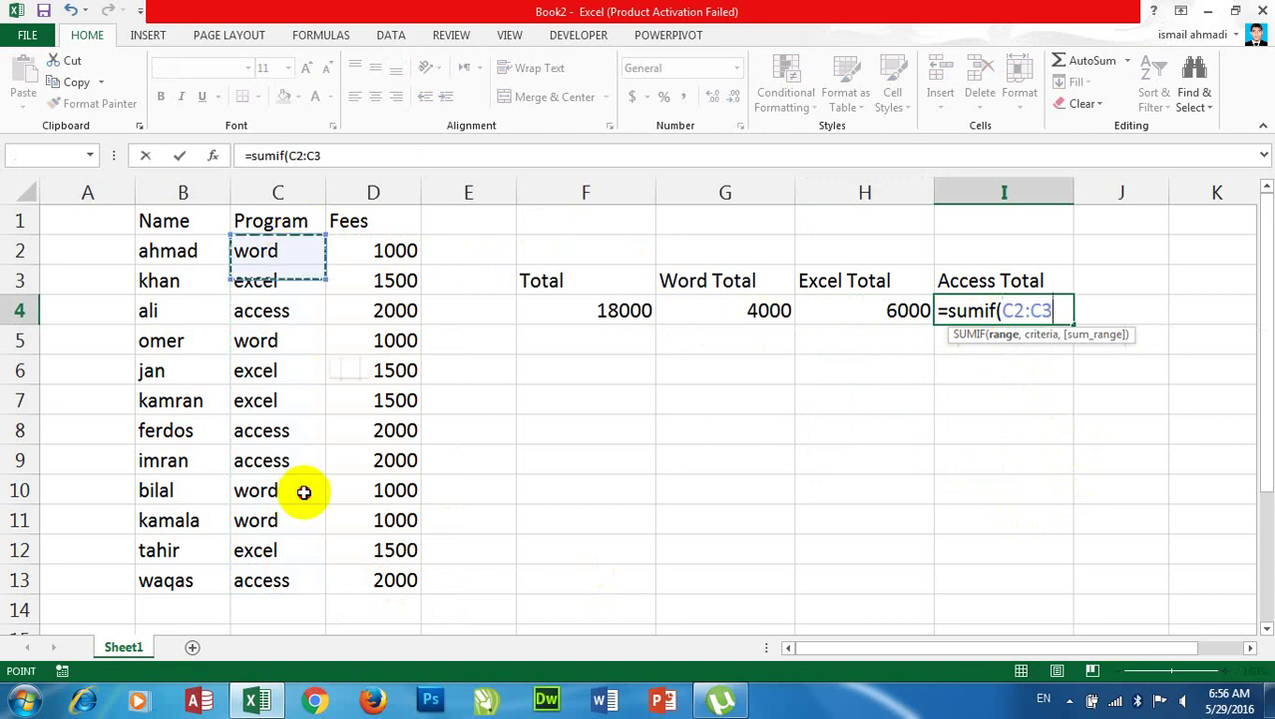
{"action": "type", "text": ",\"access"}
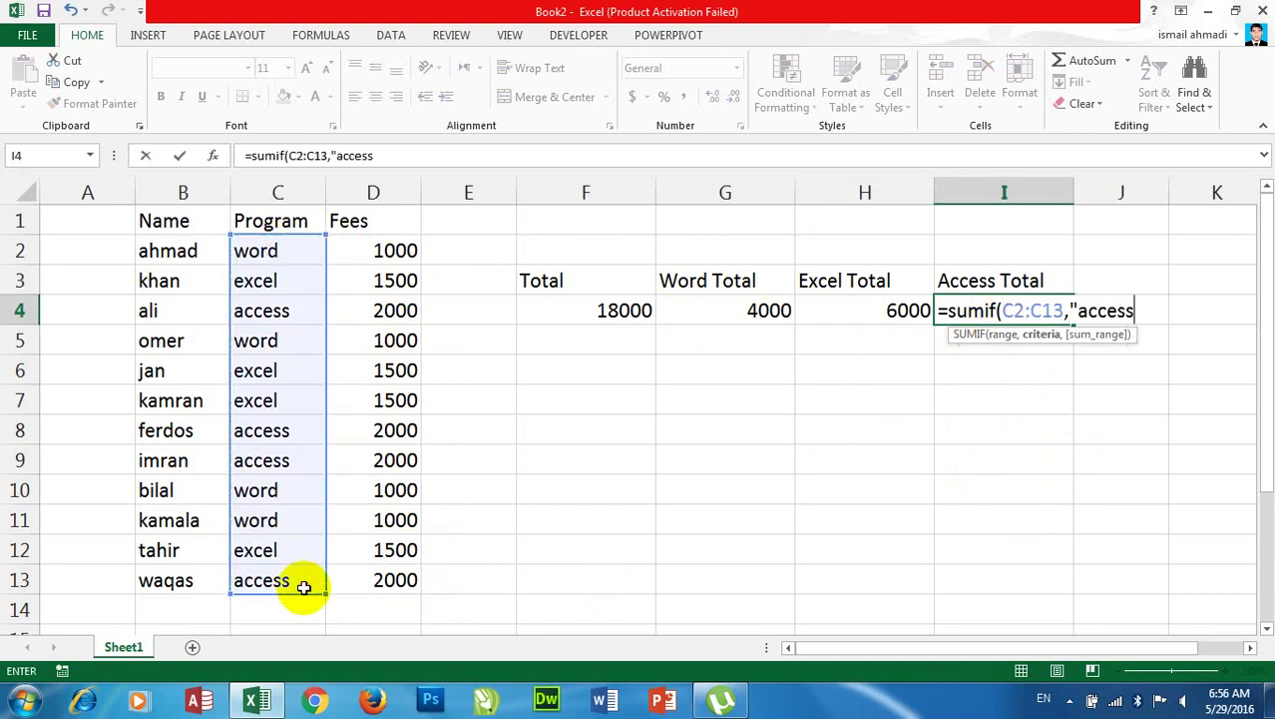
{"action": "type", "text": "\","}
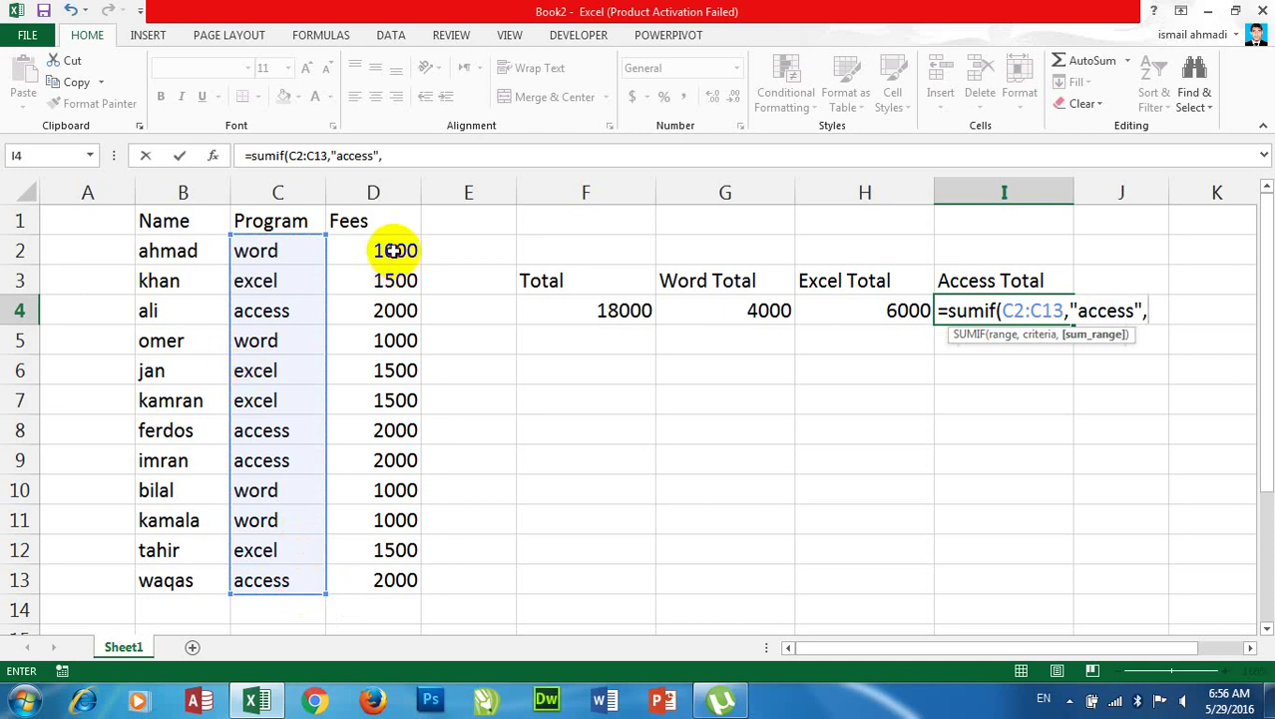
{"action": "left_click_drag", "start_coordinate": [398, 250], "coordinate": [369, 580]}
{"action": "key", "text": "Return"}
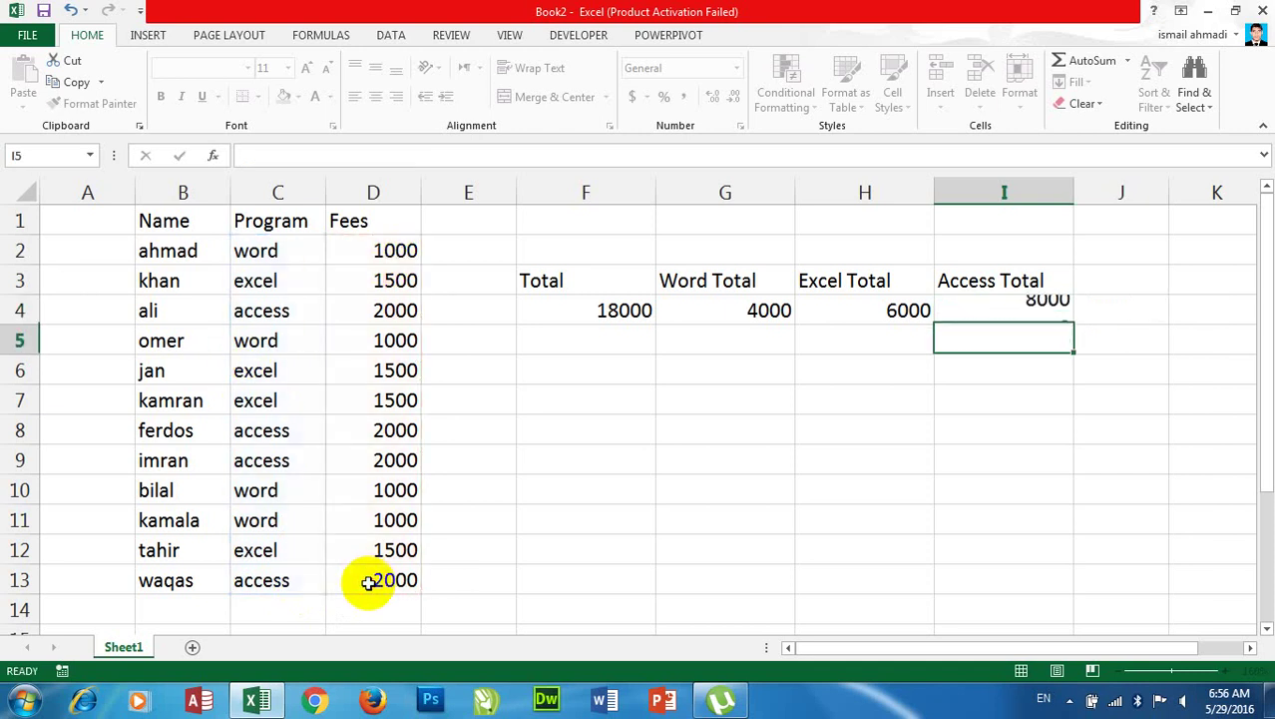
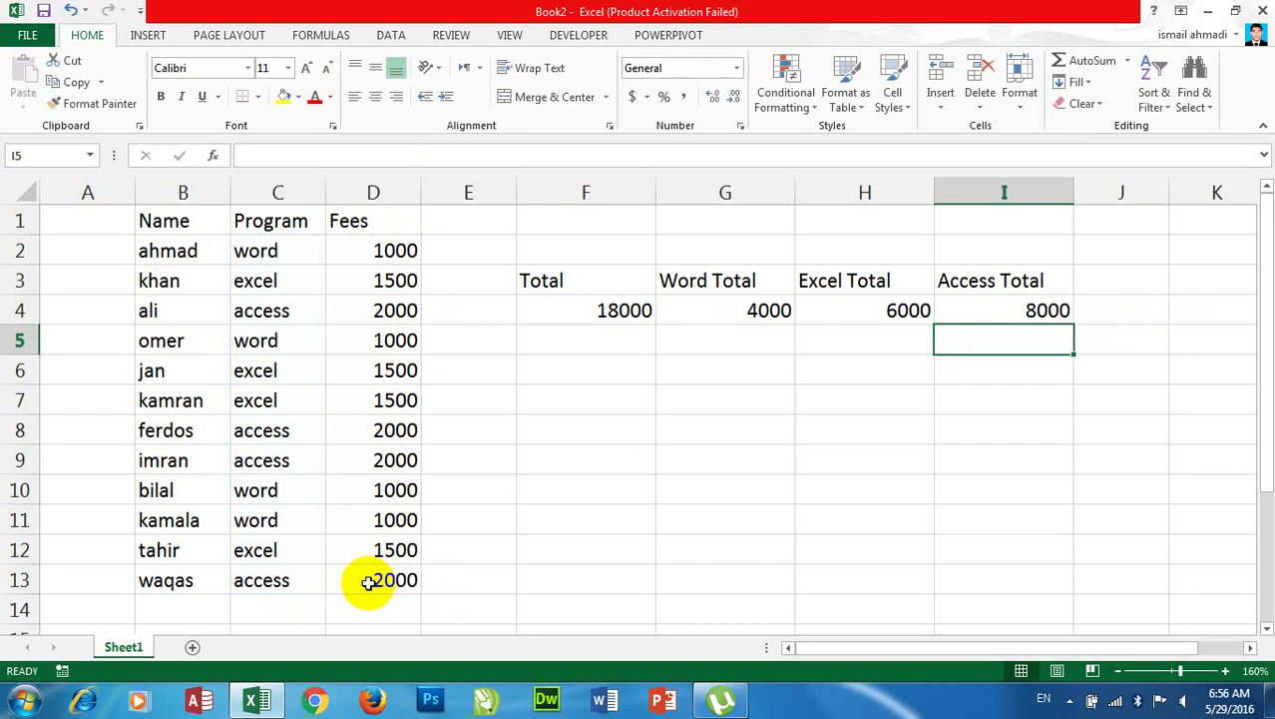
- Enter =COUNT(D2:D13) in F5 so it counts the 12 Fees values
{"action": "left_click", "coordinate": [728, 336]}
{"action": "left_click", "coordinate": [584, 332]}
{"action": "type", "text": "="}
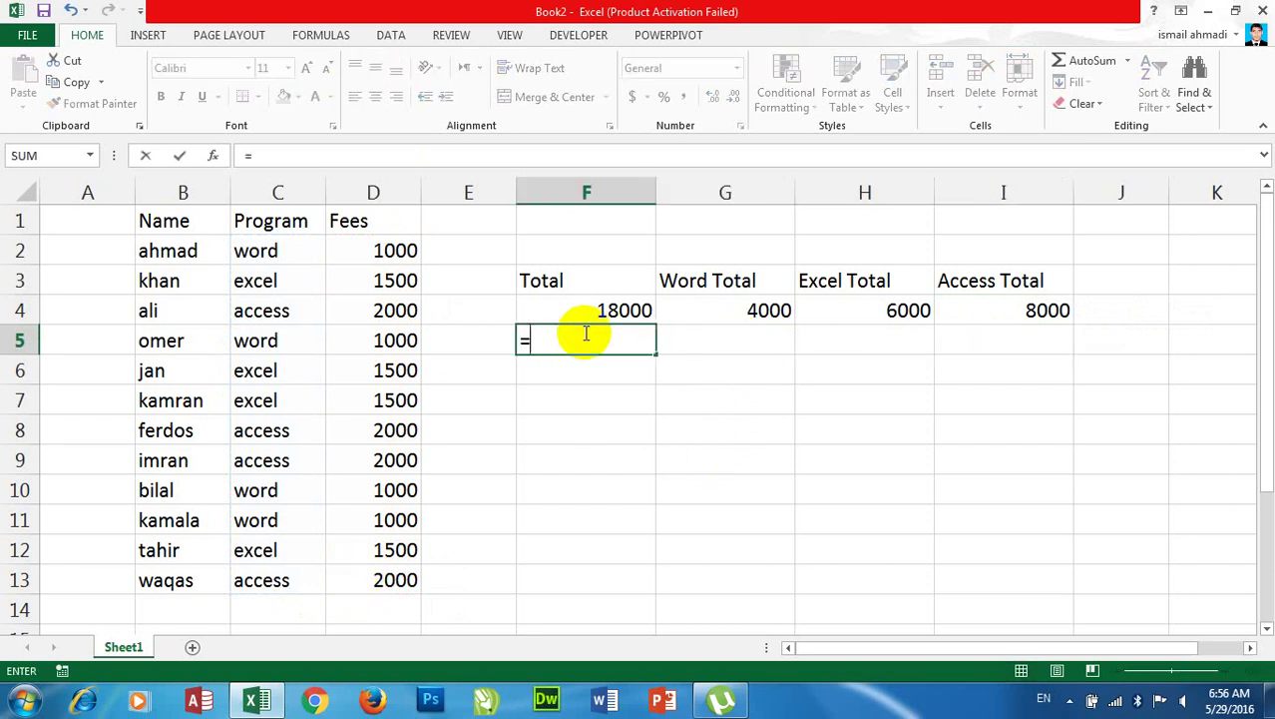
{"action": "type", "text": "cuon"}
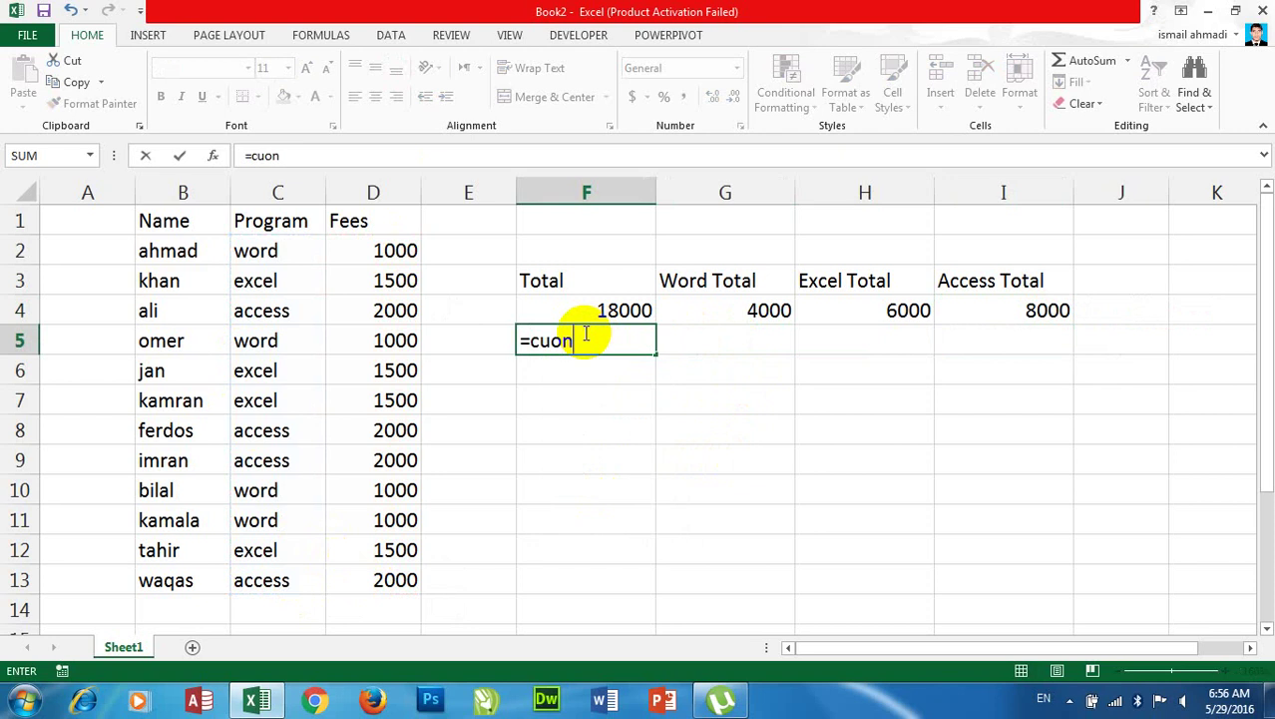
{"action": "key", "text": "BackSpace"}
{"action": "key", "text": "BackSpace"}
{"action": "key", "text": "BackSpace"}
{"action": "type", "text": "ount"}
{"action": "type", "text": "if("}
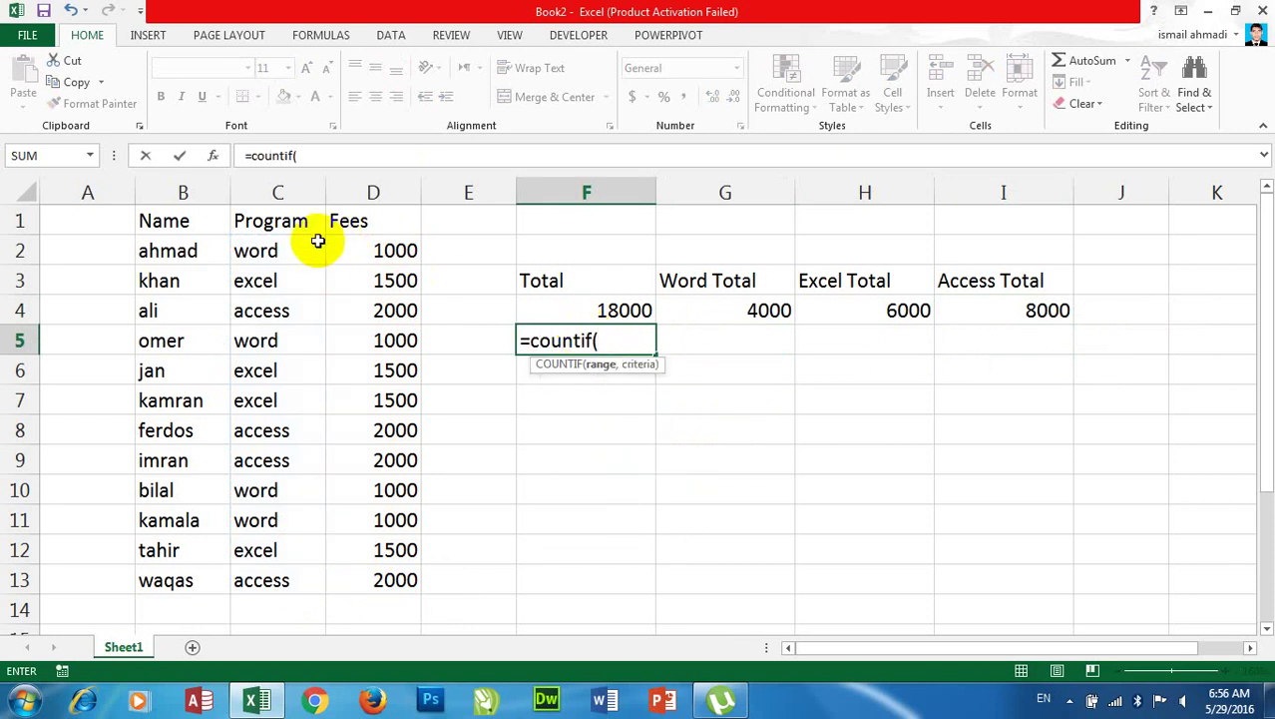
{"action": "left_click_drag", "start_coordinate": [313, 244], "coordinate": [296, 310]}
{"action": "left_click_drag", "start_coordinate": [296, 512], "coordinate": [296, 579]}
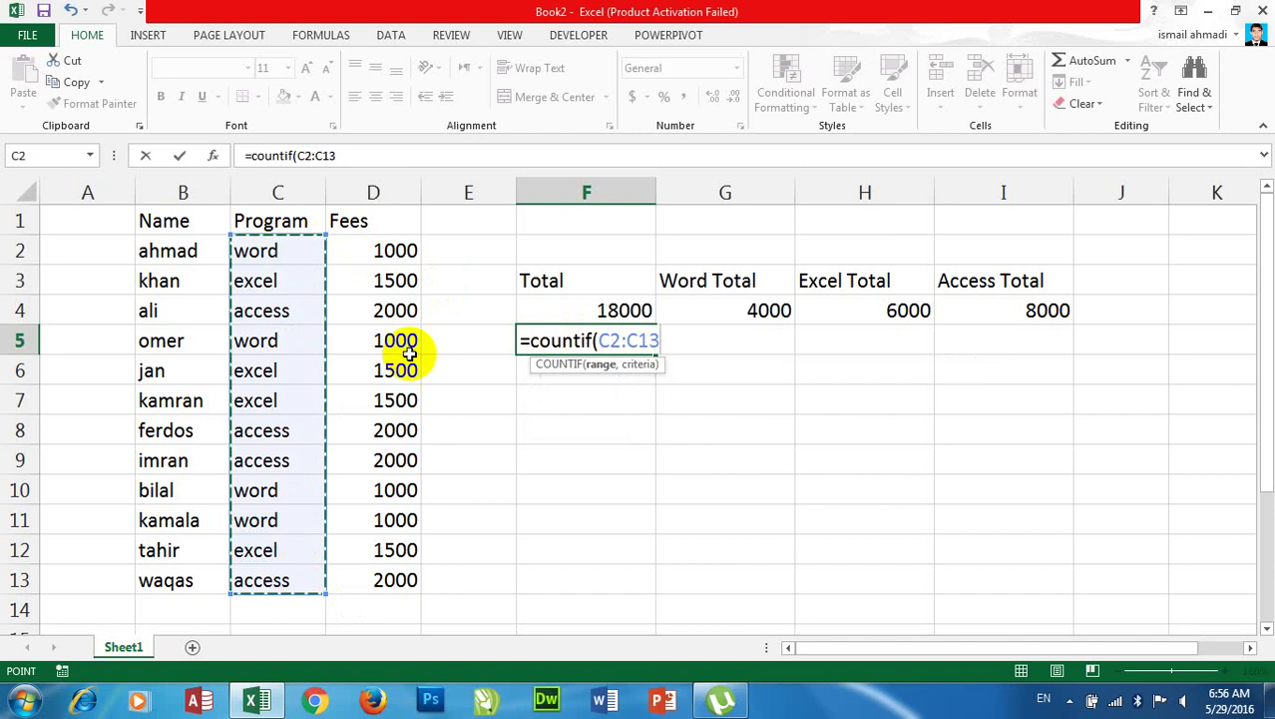
{"action": "key", "text": "BackSpace"}
{"action": "key", "text": "BackSpace"}
{"action": "key", "text": "BackSpace"}
{"action": "key", "text": "BackSpace"}
{"action": "key", "text": "BackSpace"}
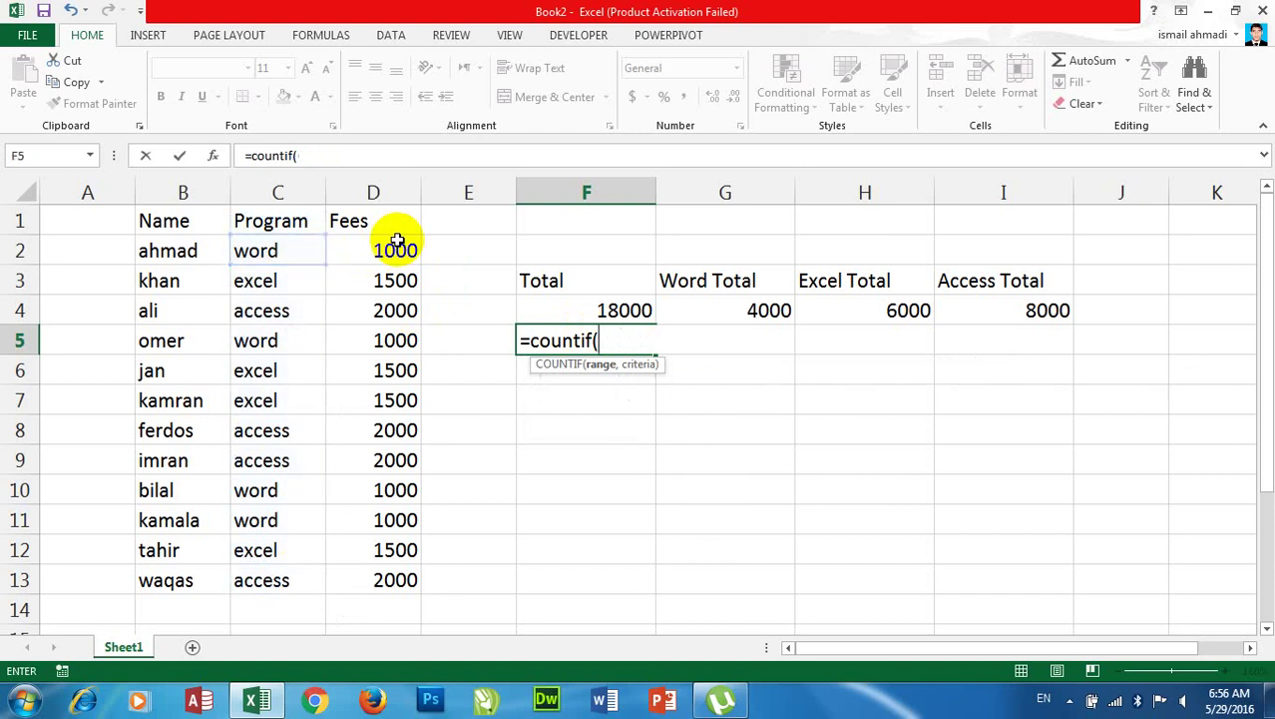
{"action": "key", "text": "BackSpace"}
{"action": "key", "text": "BackSpace"}
{"action": "key", "text": "BackSpace"}
{"action": "type", "text": "("}
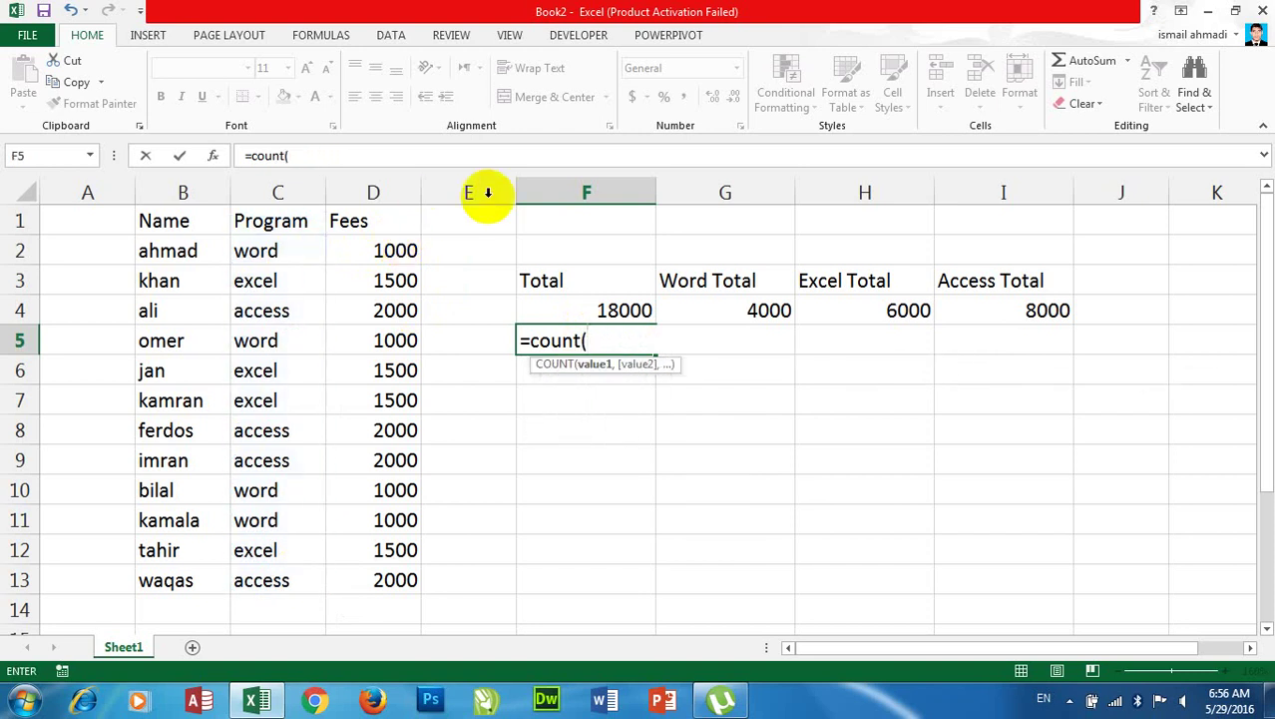
{"action": "left_click_drag", "start_coordinate": [396, 249], "coordinate": [382, 570]}
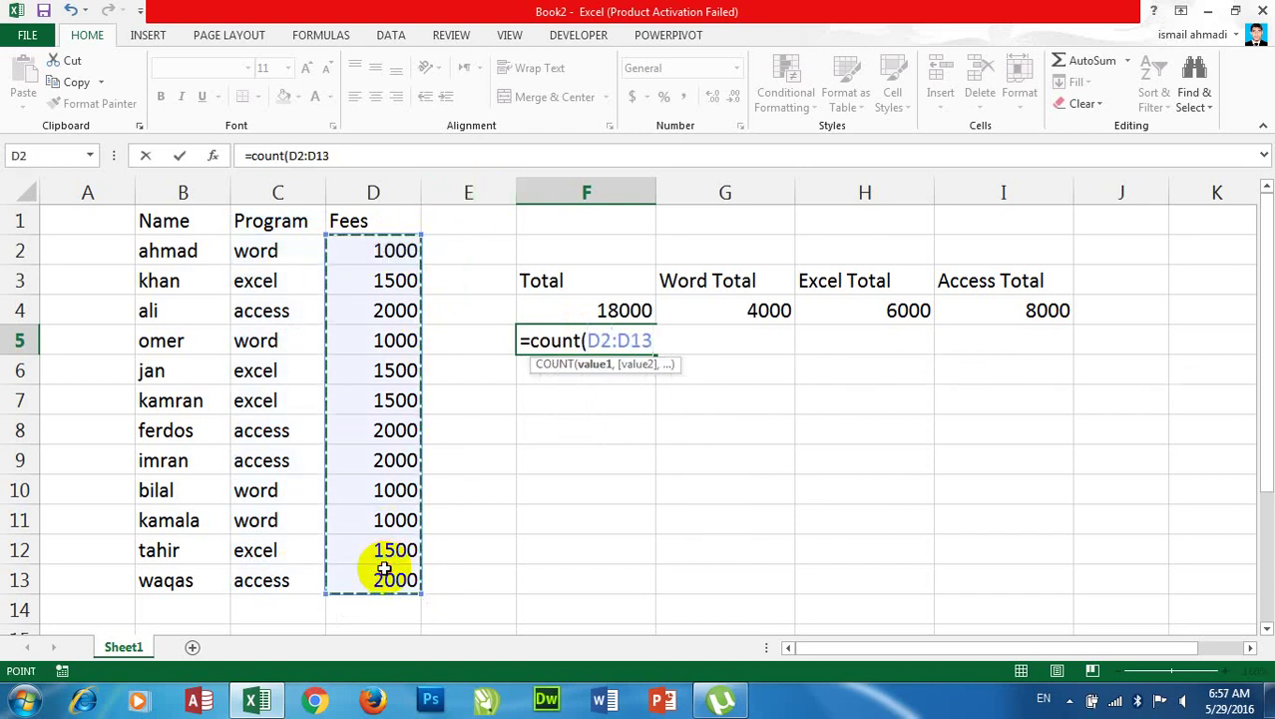
{"action": "key", "text": "Return"}
- Enter a COUNTIF over C2:C13 in G5 counting the word entries
{"action": "left_click", "coordinate": [720, 342]}
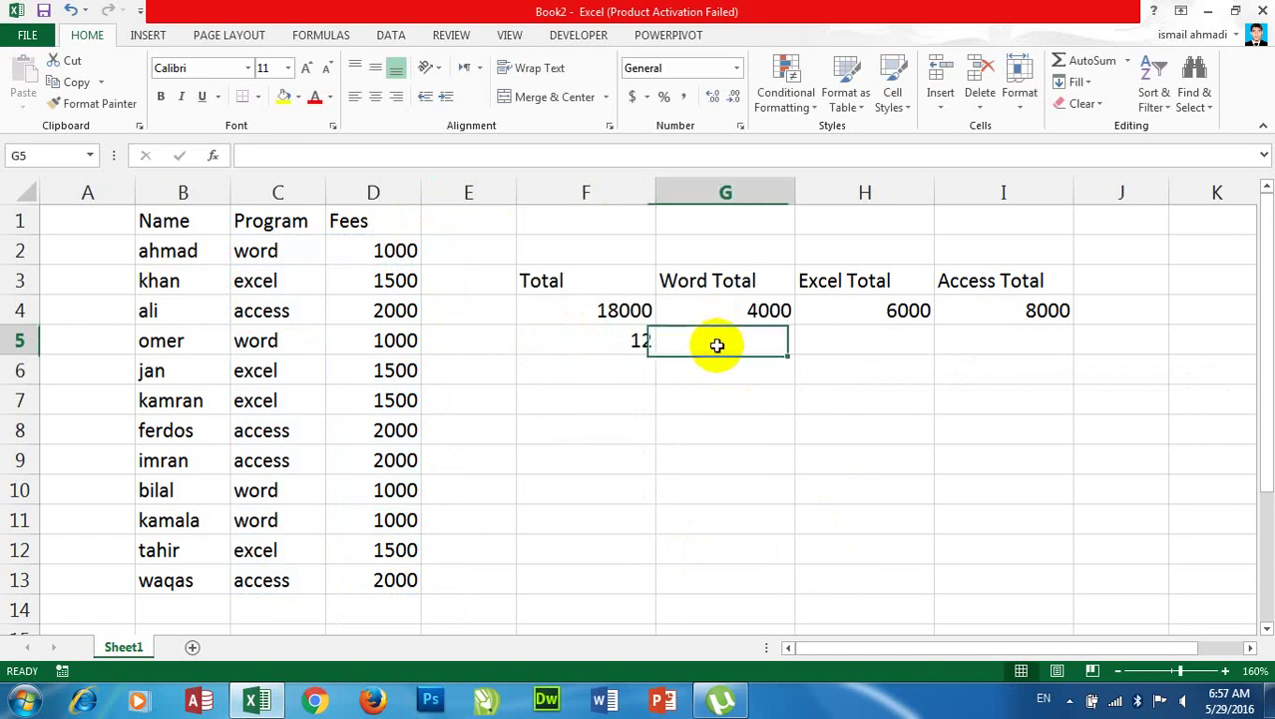
{"action": "type", "text": "=c"}
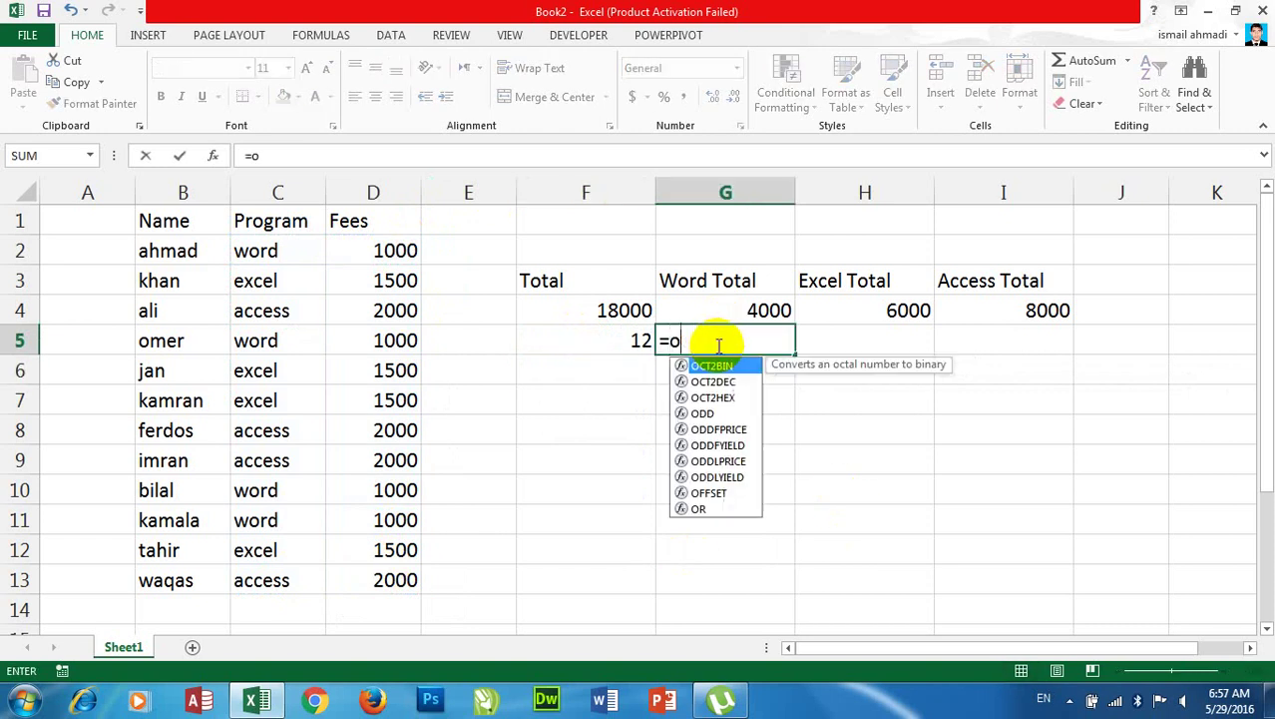
{"action": "type", "text": "ount"}
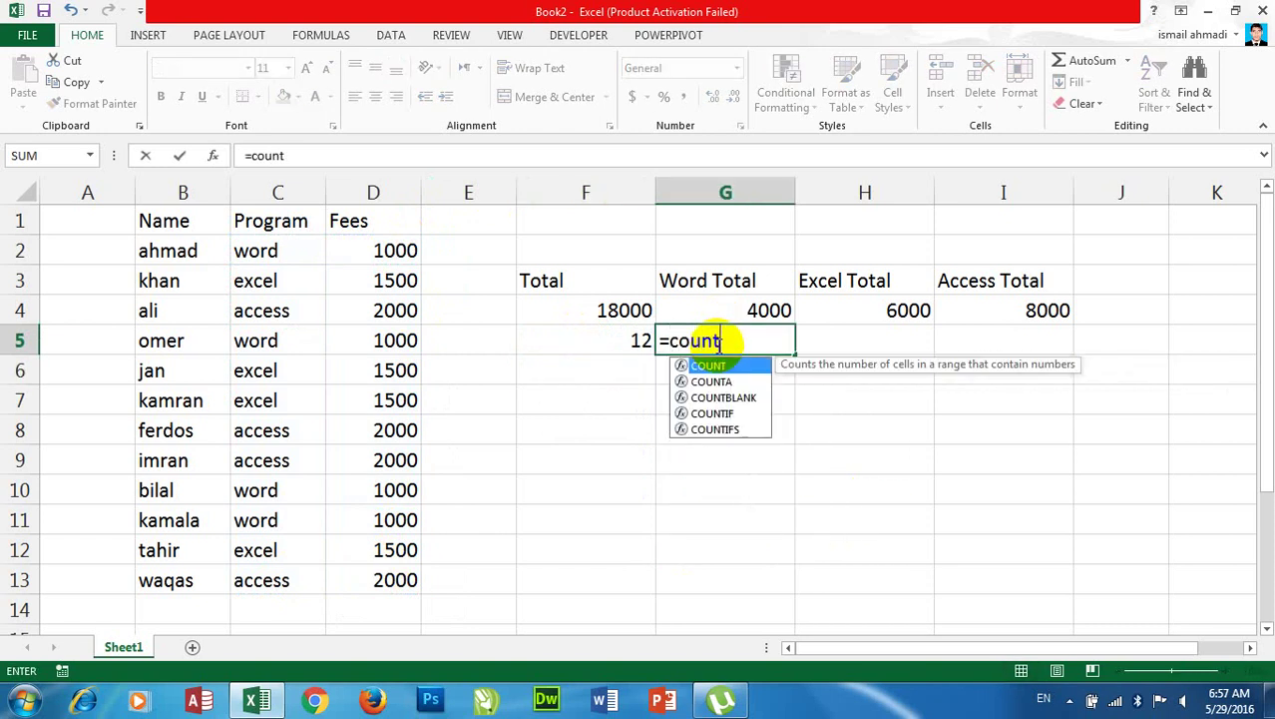
{"action": "type", "text": "if"}
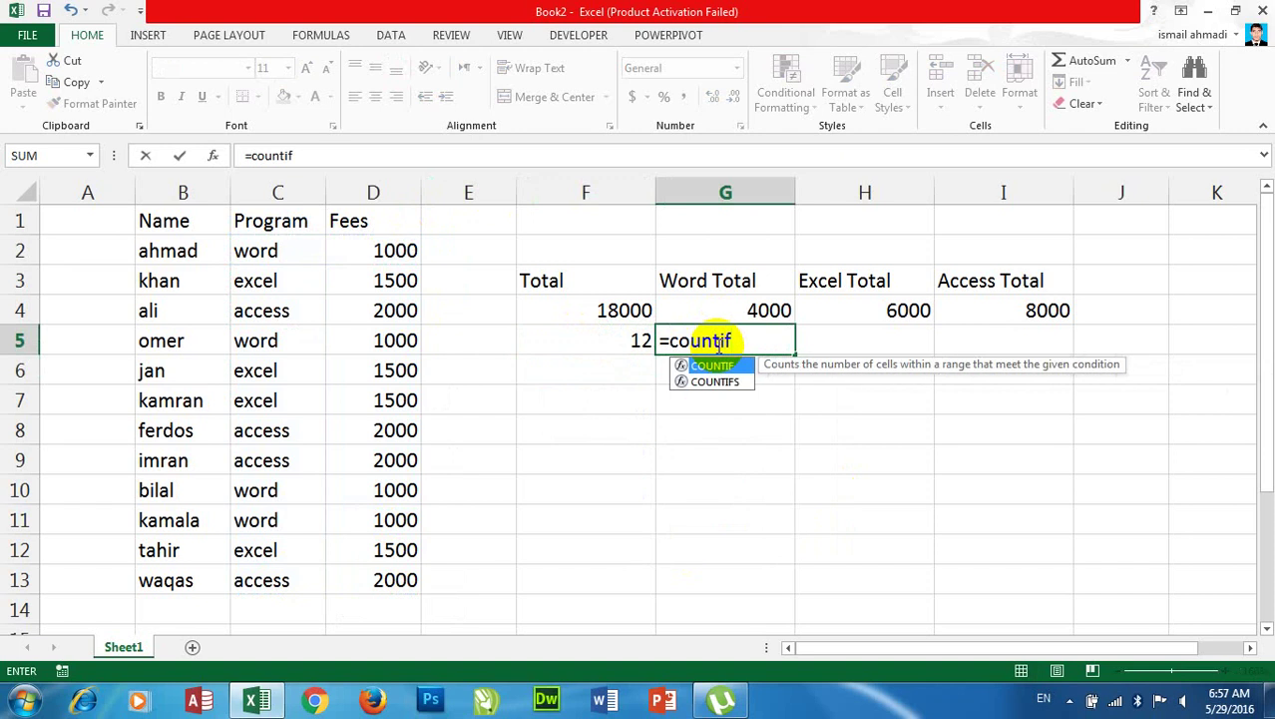
{"action": "type", "text": "("}
{"action": "left_click_drag", "start_coordinate": [295, 251], "coordinate": [277, 571]}
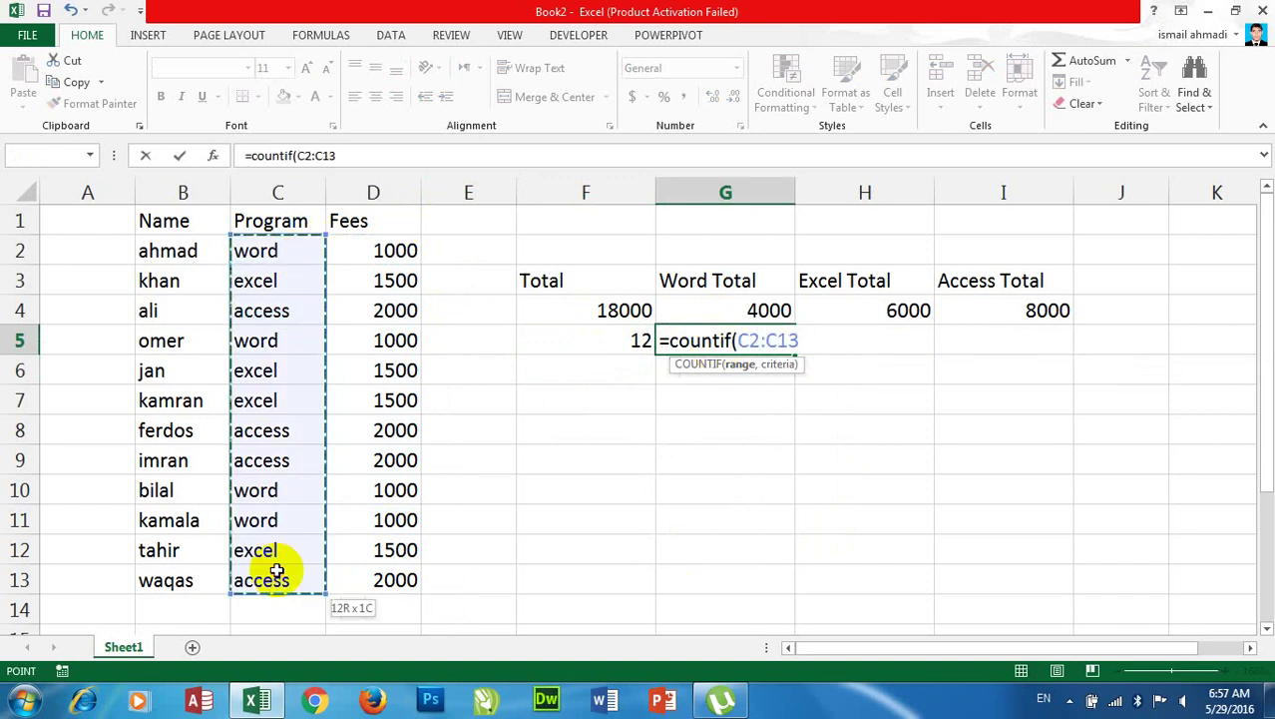
{"action": "type", "text": ",\"word"}
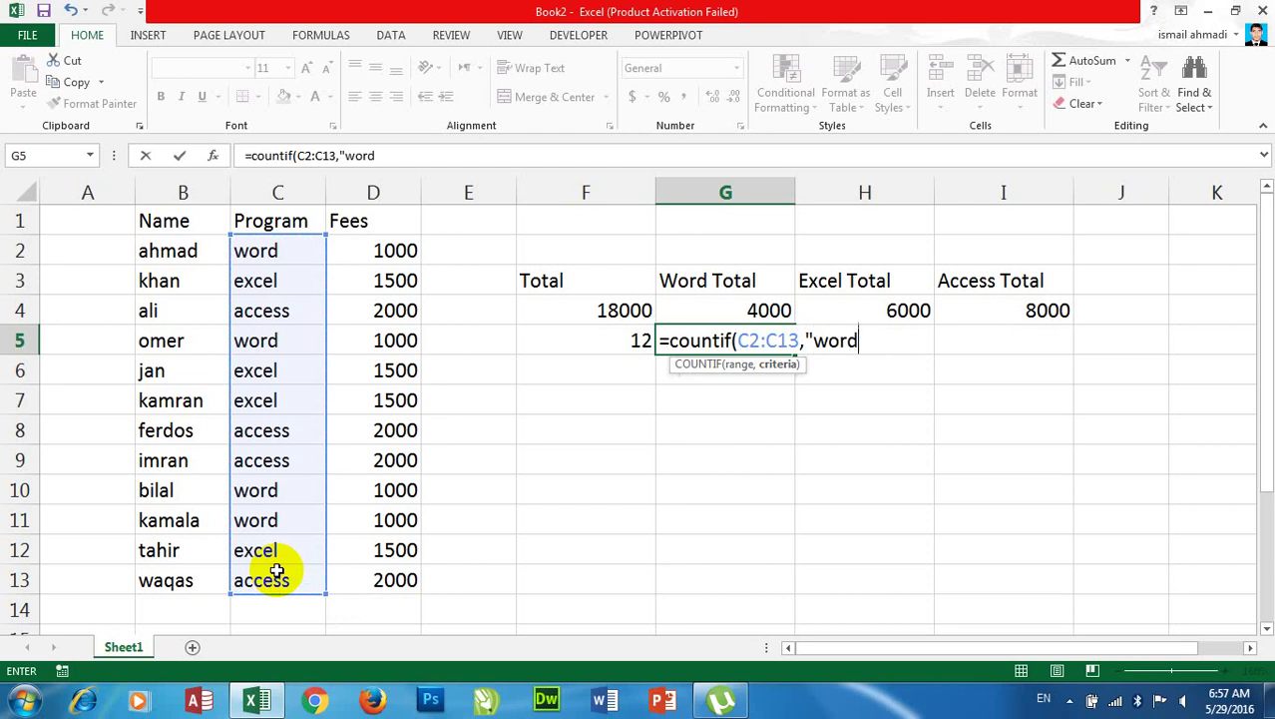
{"action": "key", "text": "Return"}
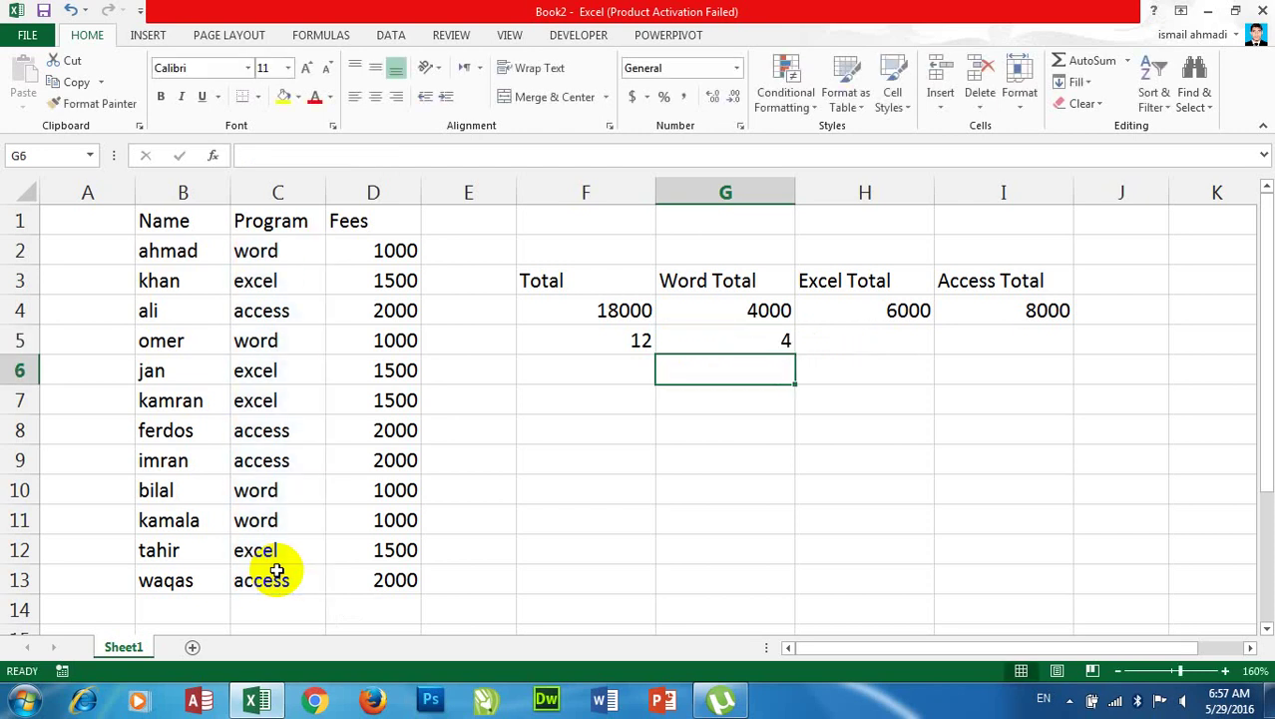
- Put a COUNTIF over C2:C13 in H5 counting the excel entries
{"action": "key", "text": "Up"}
{"action": "key", "text": "Right"}
{"action": "type", "text": "=c"}
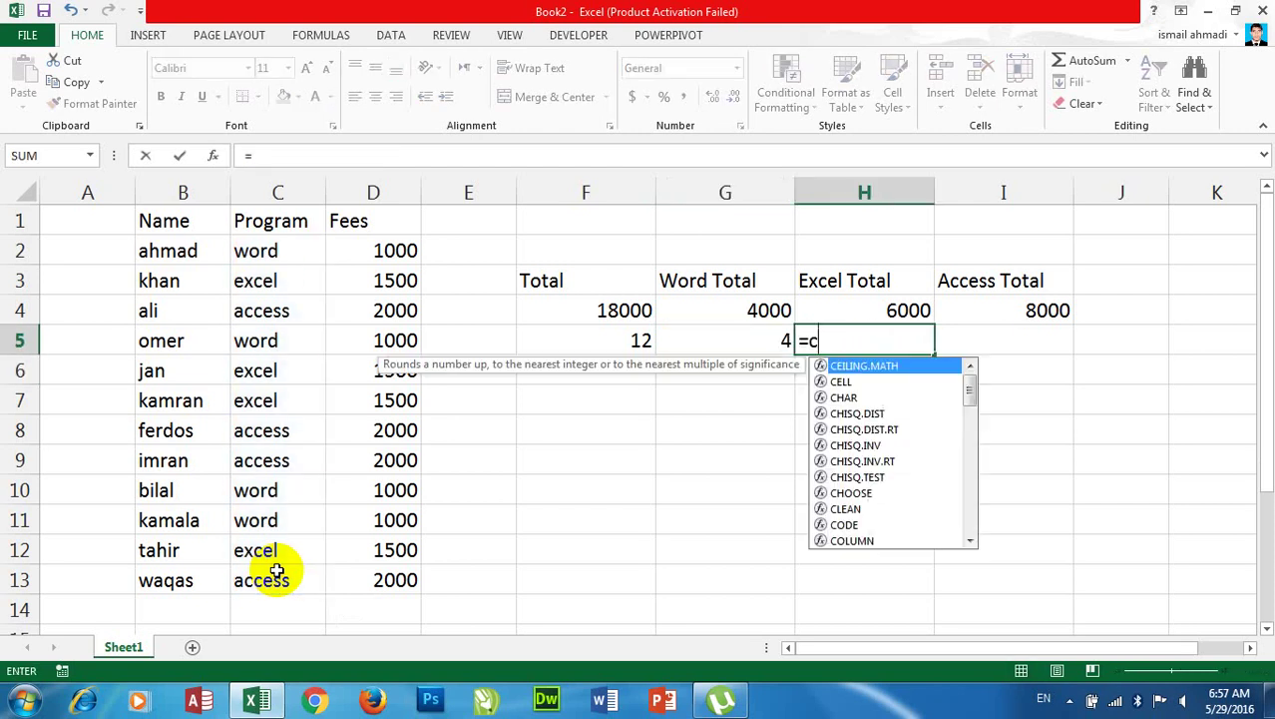
{"action": "type", "text": "ouni"}
{"action": "key", "text": "BackSpace"}
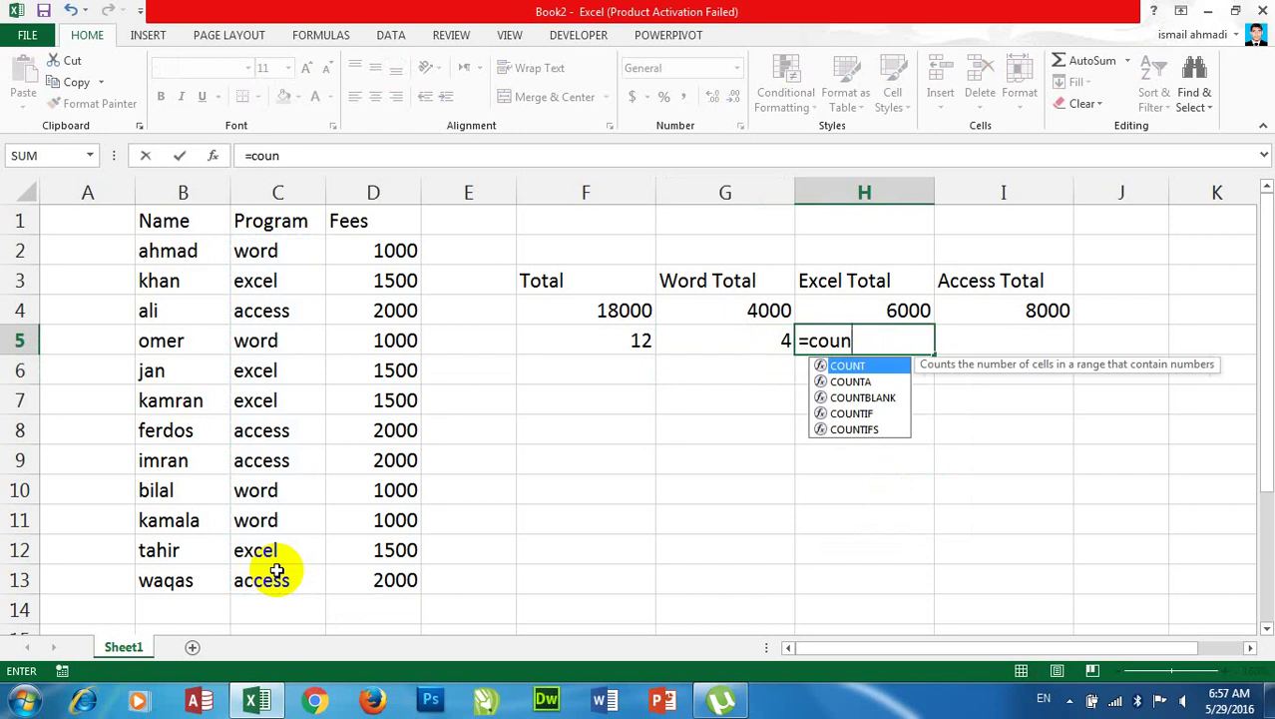
{"action": "type", "text": "tif("}
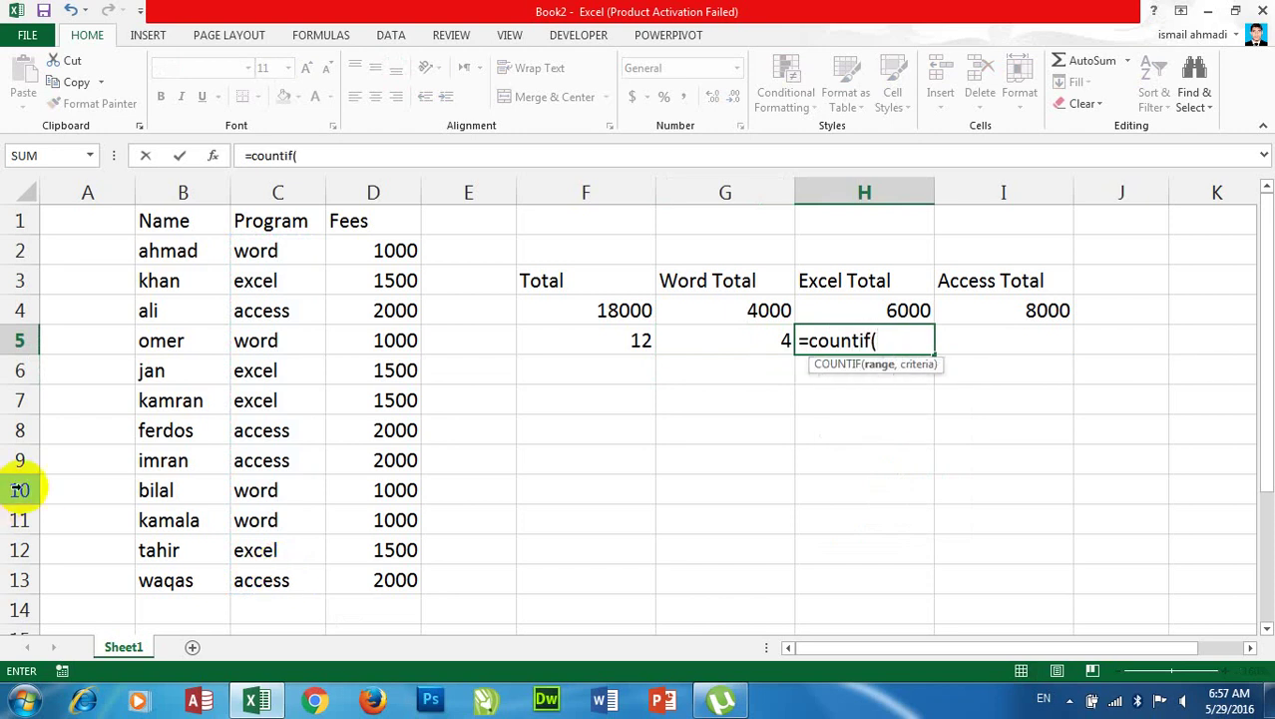
{"action": "left_click_drag", "start_coordinate": [299, 248], "coordinate": [261, 577]}
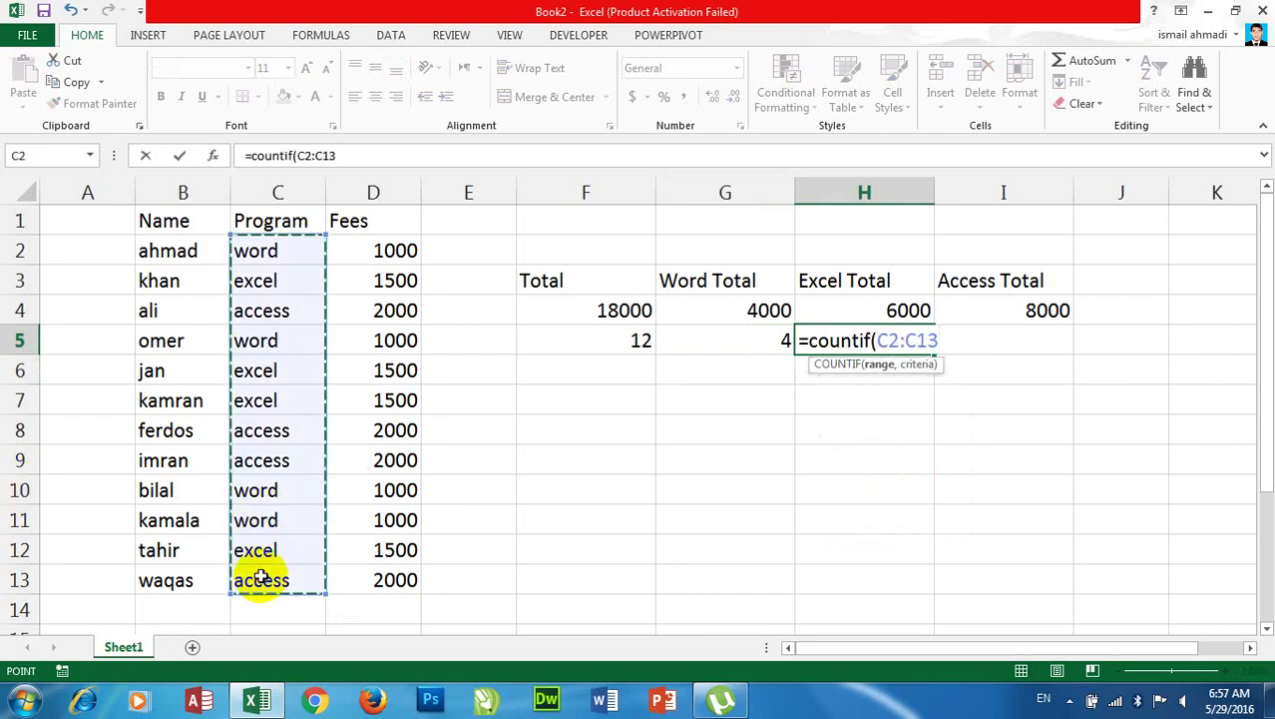
{"action": "type", "text": ",\"excel"}
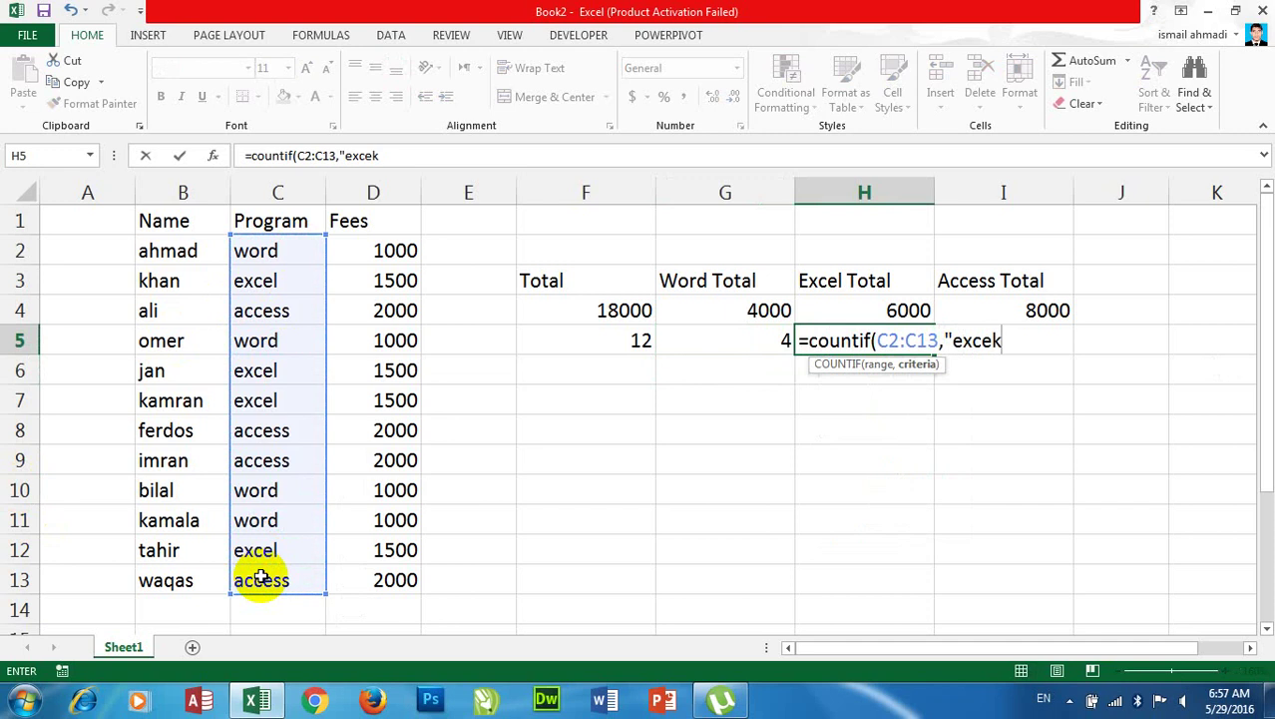
{"action": "key", "text": "Return"}
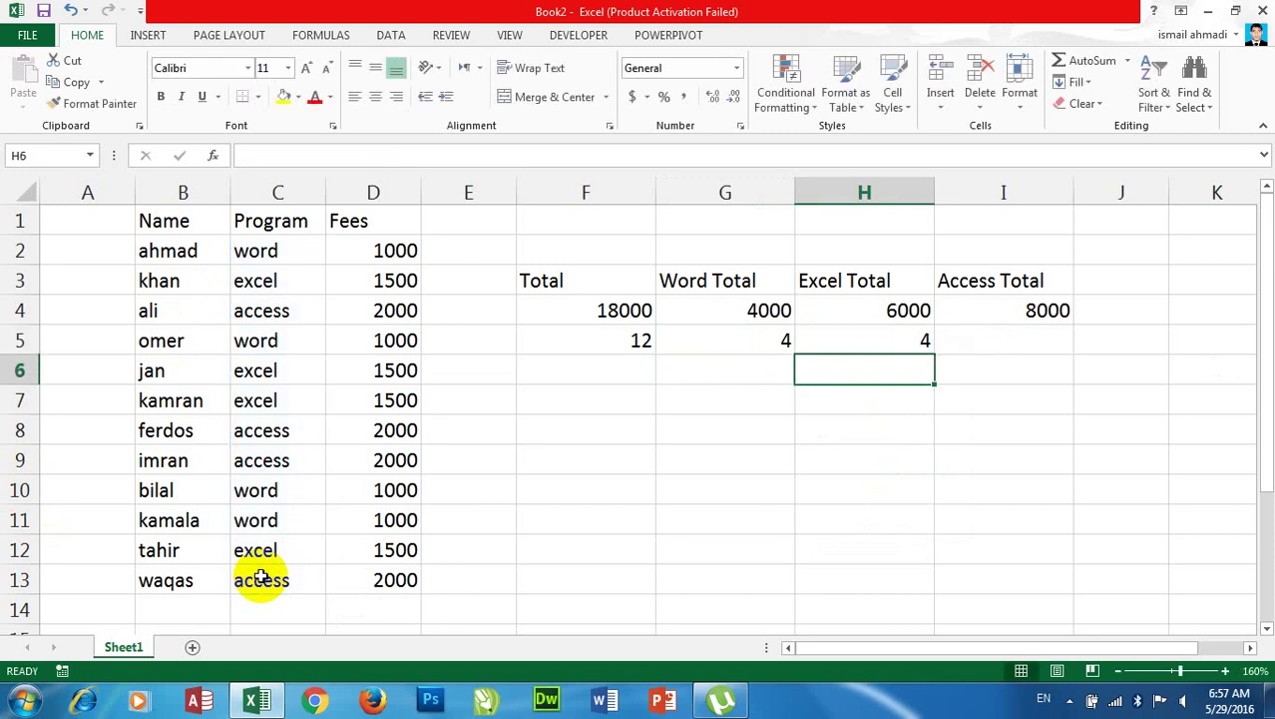
- Add a COUNTIF over C2:C13 in I5 counting the access entries
{"action": "key", "text": "Up"}
{"action": "key", "text": "Right"}
{"action": "type", "text": "=co"}
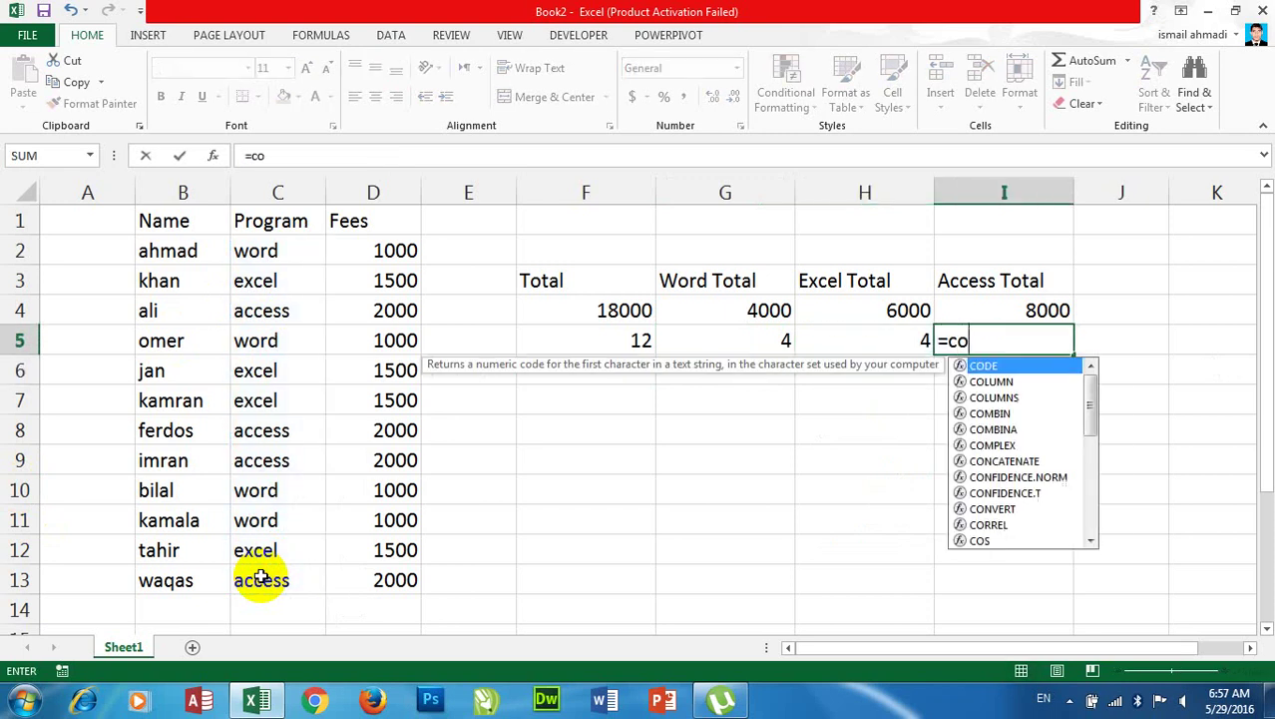
{"action": "type", "text": "un"}
{"action": "key", "text": "BackSpace"}
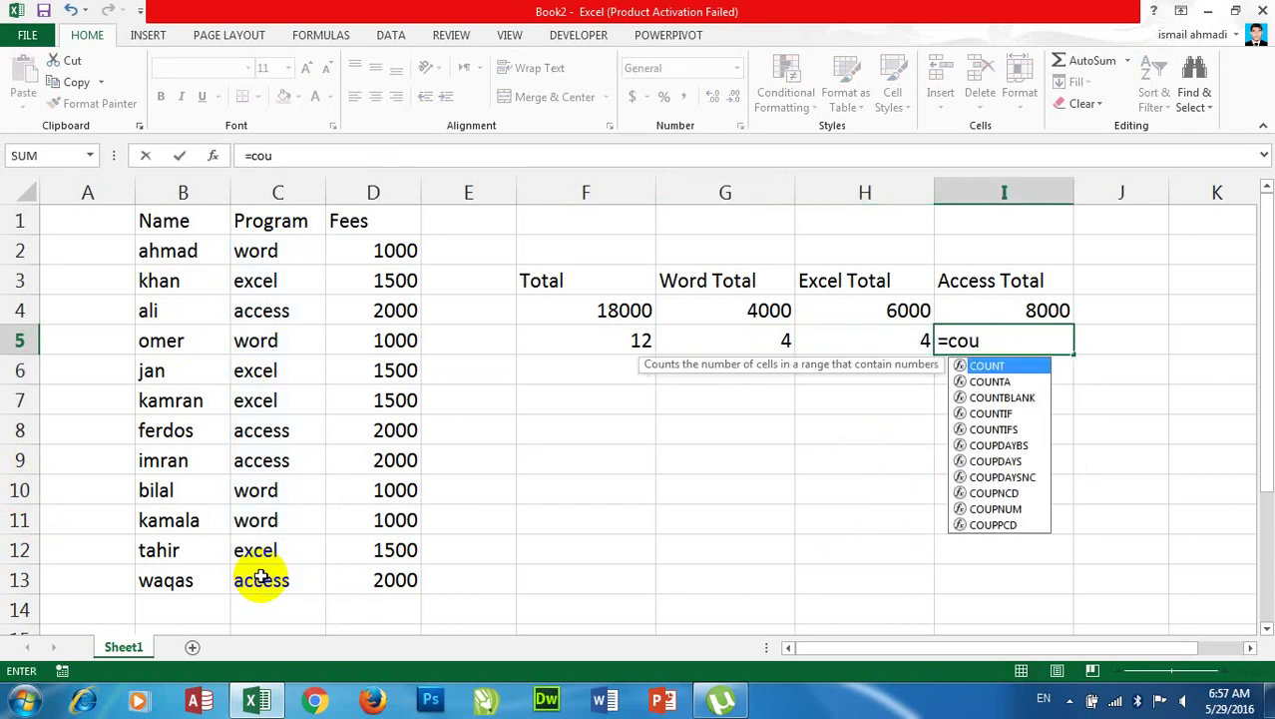
{"action": "type", "text": "nti"}
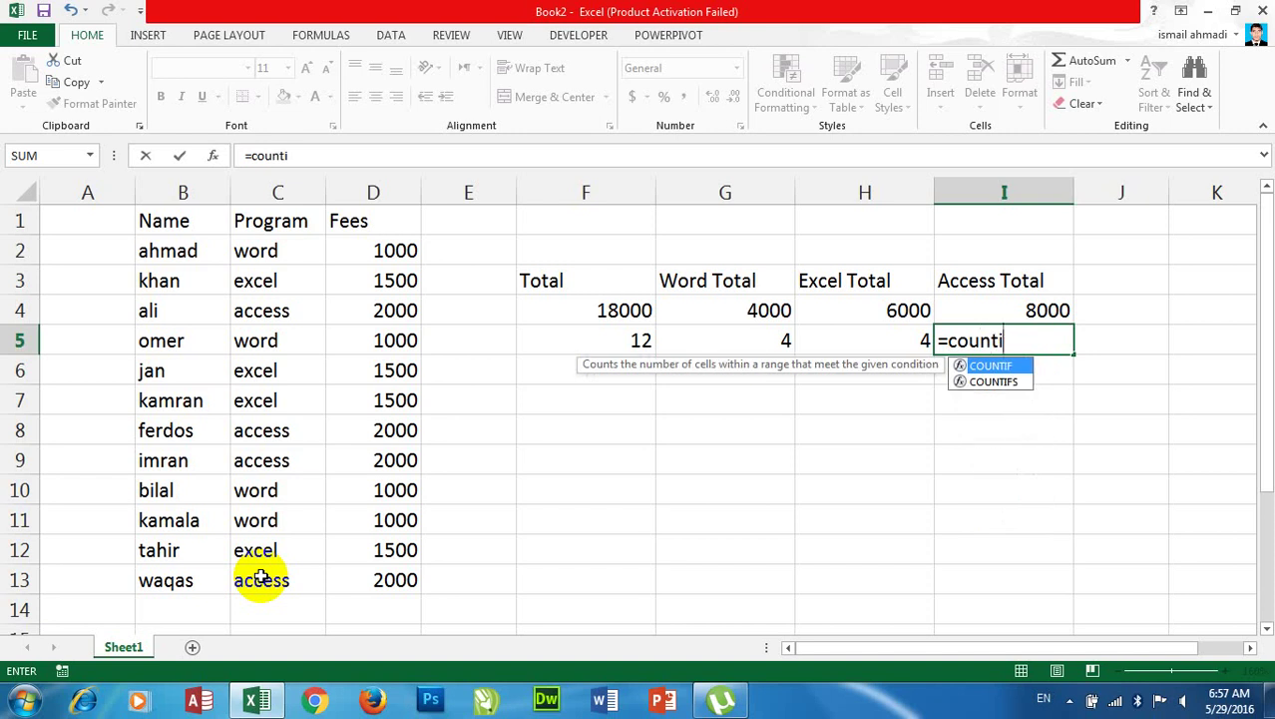
{"action": "type", "text": "f("}
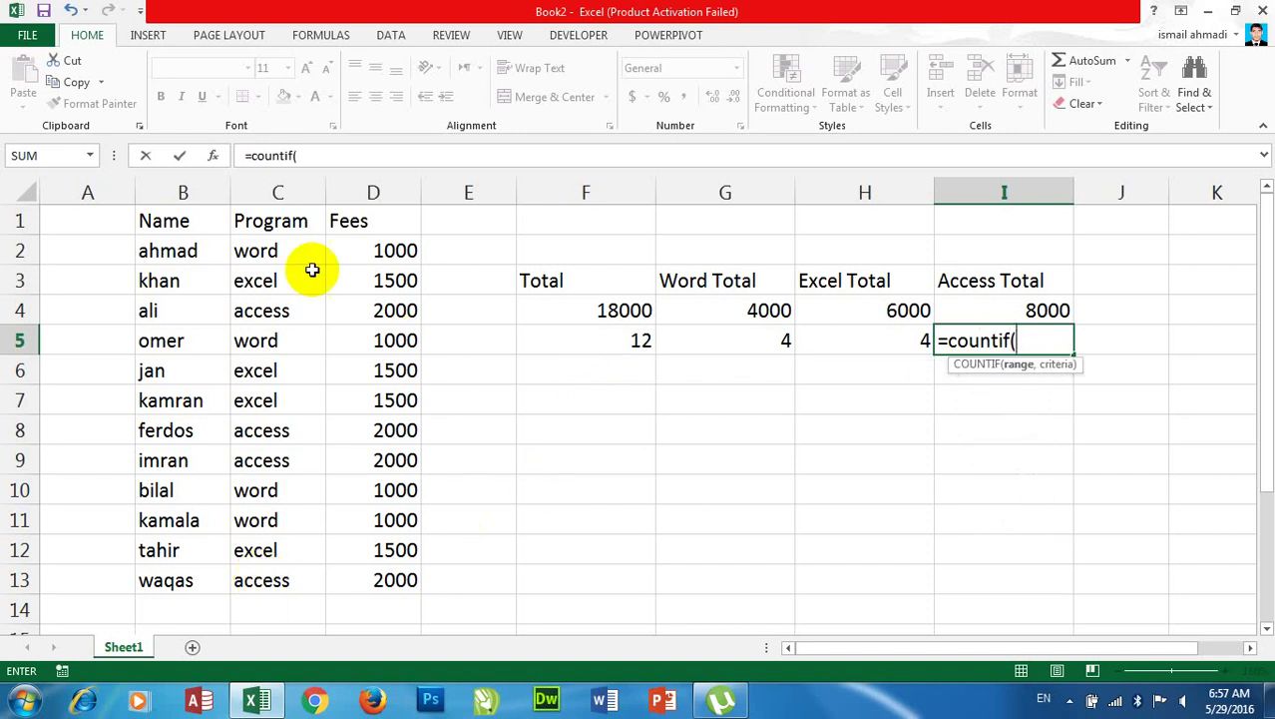
{"action": "left_click_drag", "start_coordinate": [311, 250], "coordinate": [298, 568]}
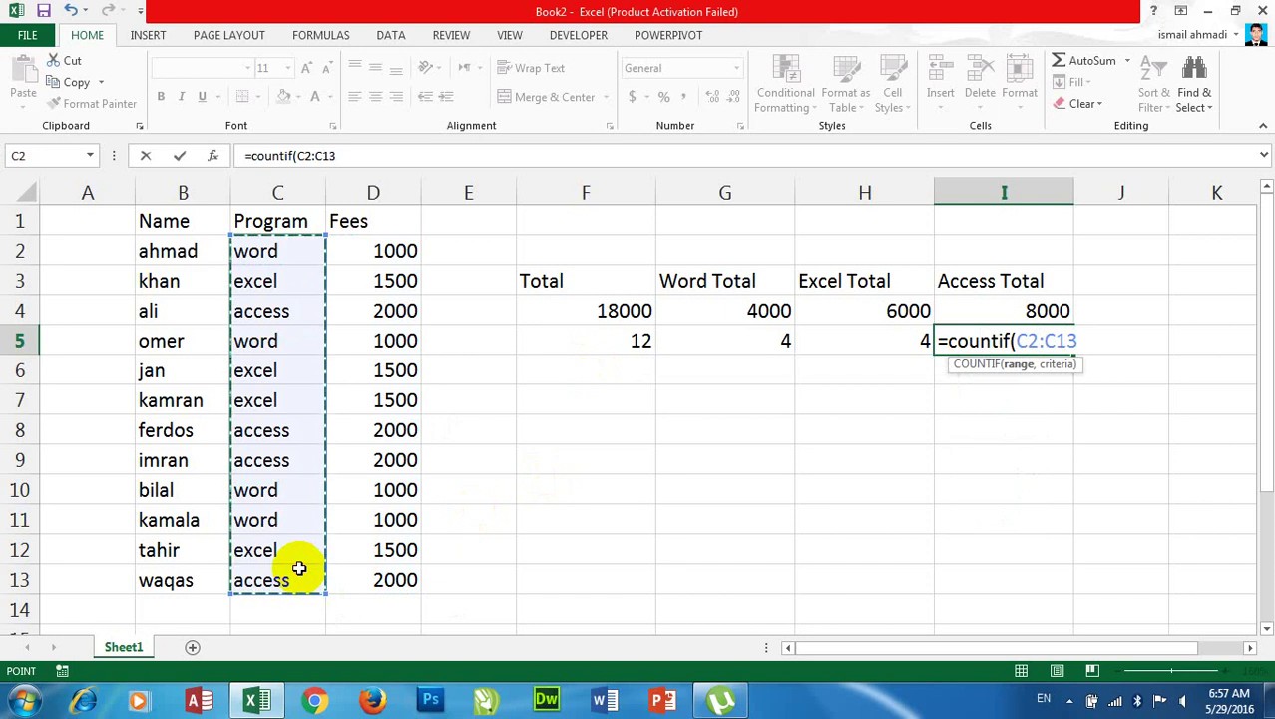
{"action": "type", "text": ",\""}
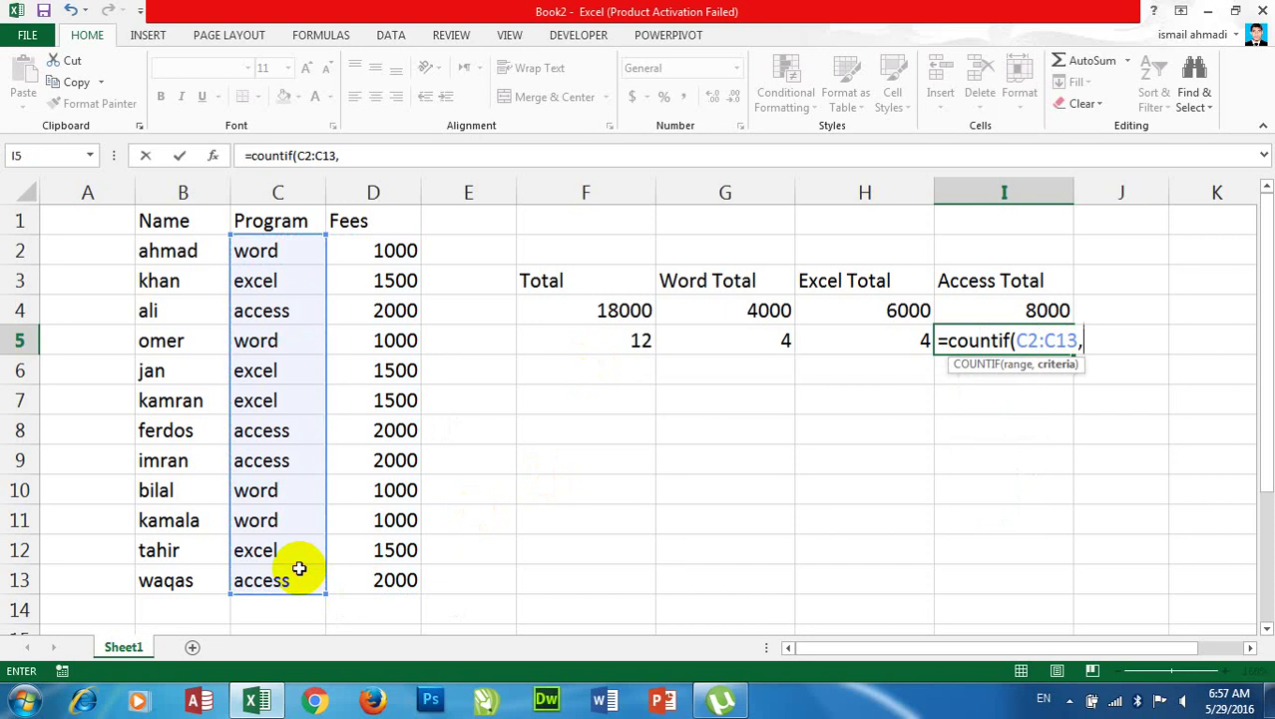
{"action": "type", "text": "access"}
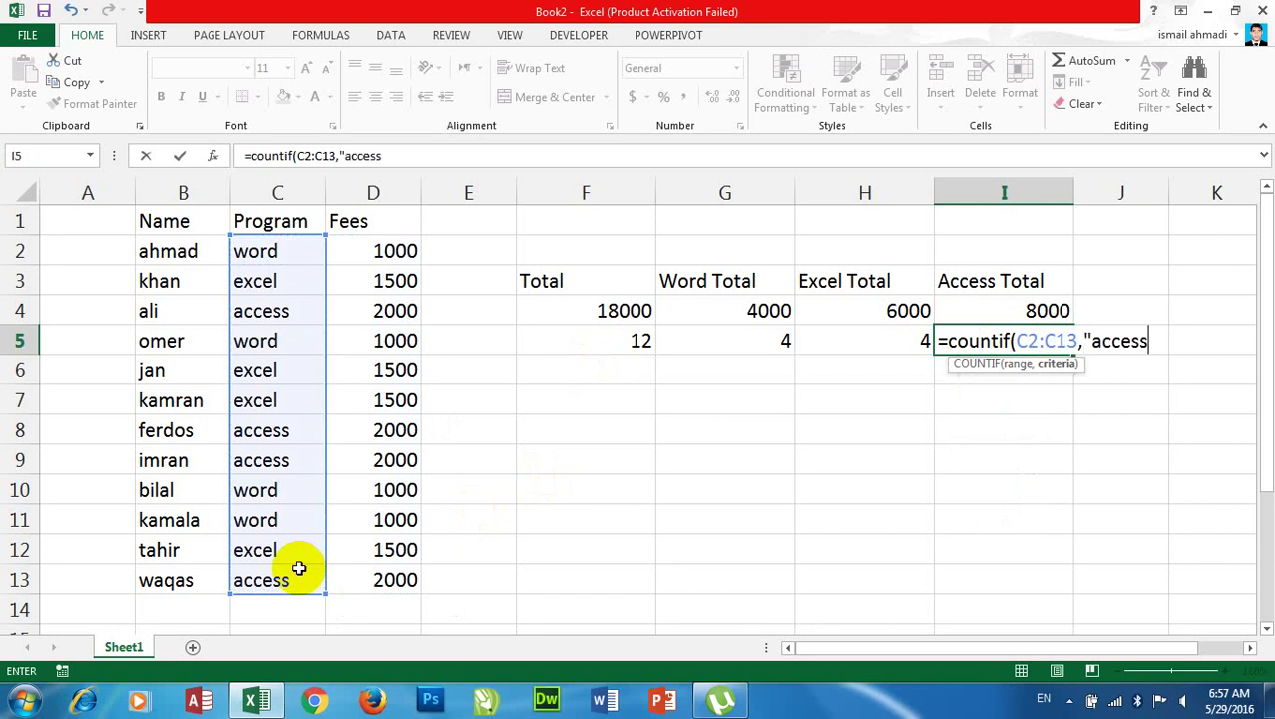
{"action": "key", "text": "Return"}
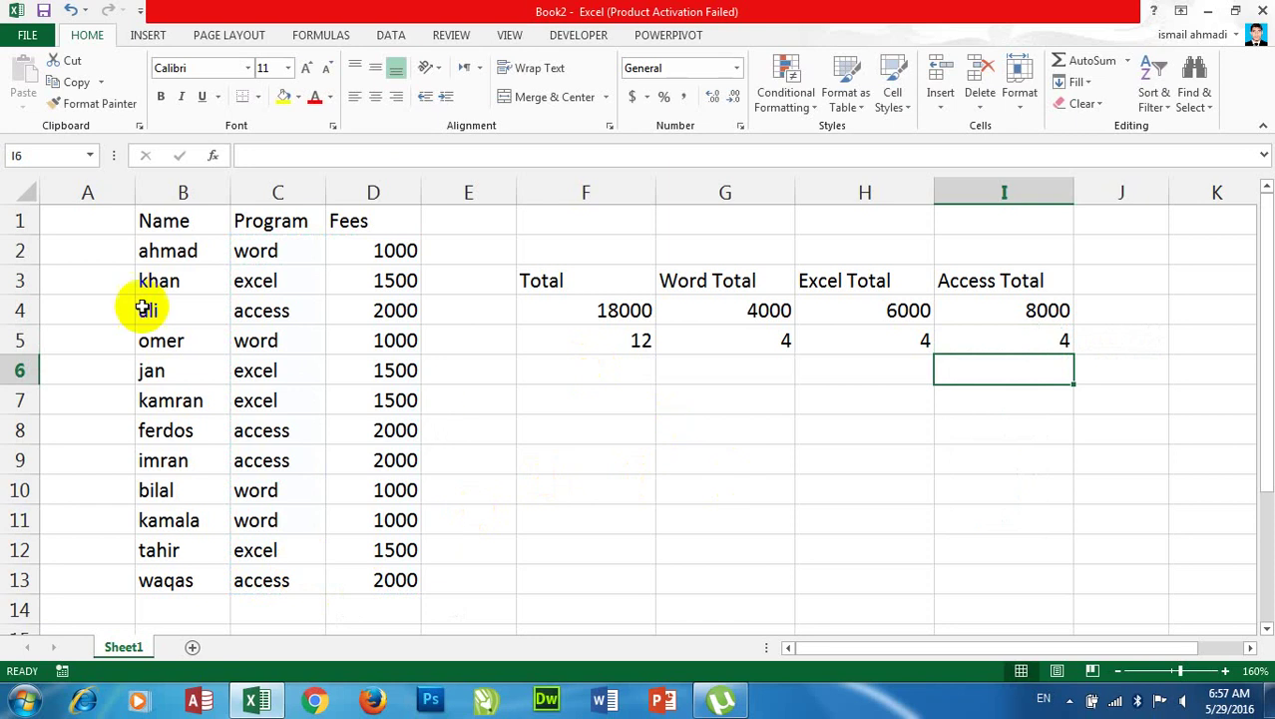
- Change two students' Program entries to access, then close Book2
{"action": "left_click", "coordinate": [286, 333]}
{"action": "type", "text": "access"}
{"action": "key", "text": "Return"}
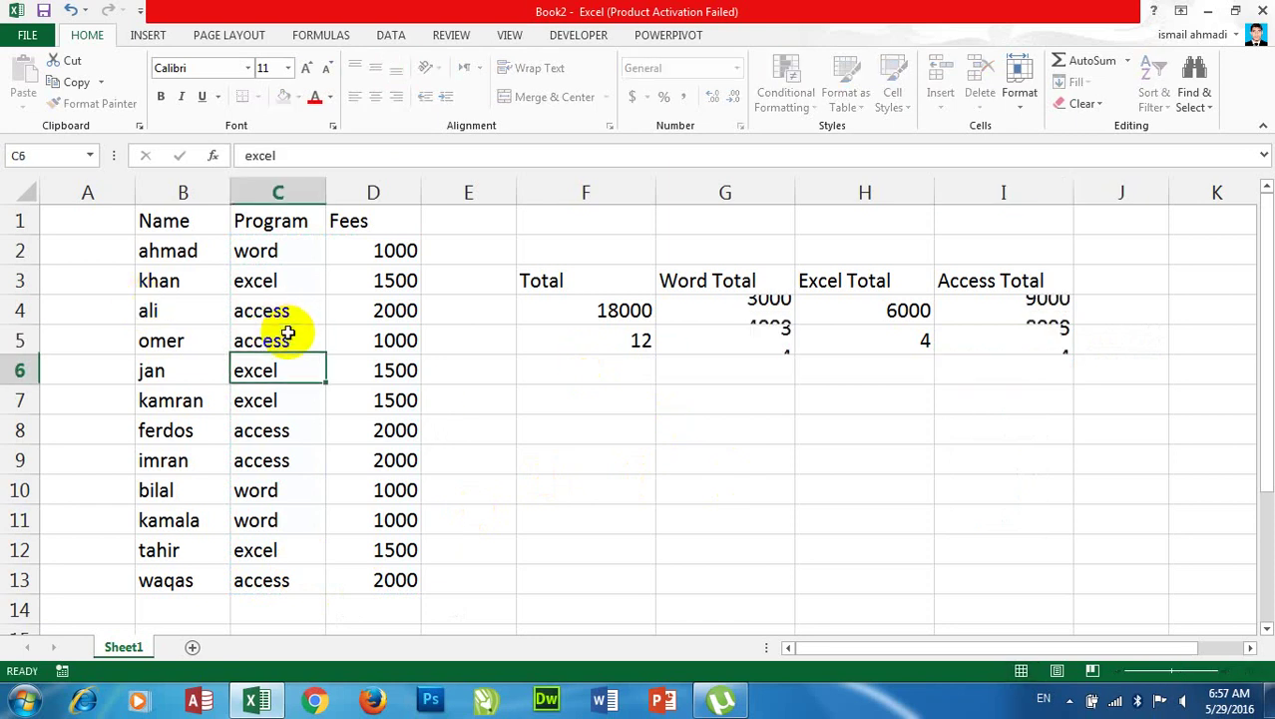
{"action": "key", "text": "Return"}
{"action": "key", "text": "Return"}
{"action": "key", "text": "Up"}
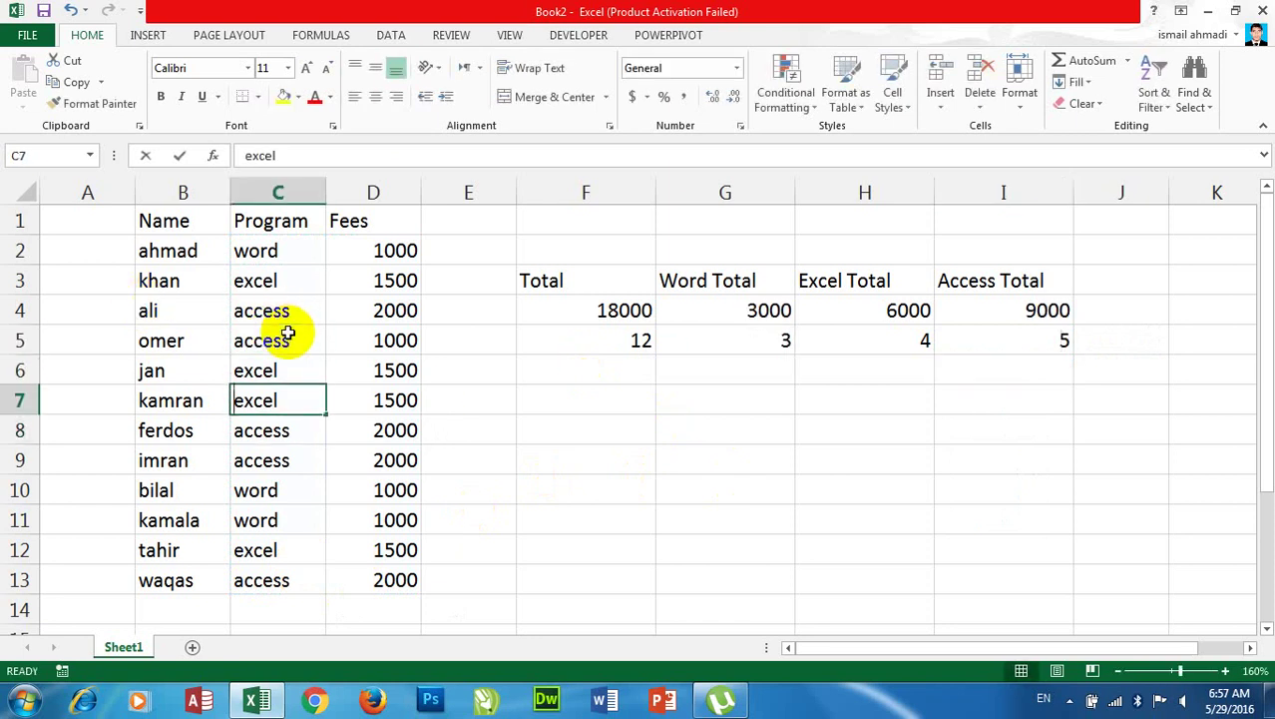
{"action": "type", "text": "access"}
{"action": "key", "text": "Return"}
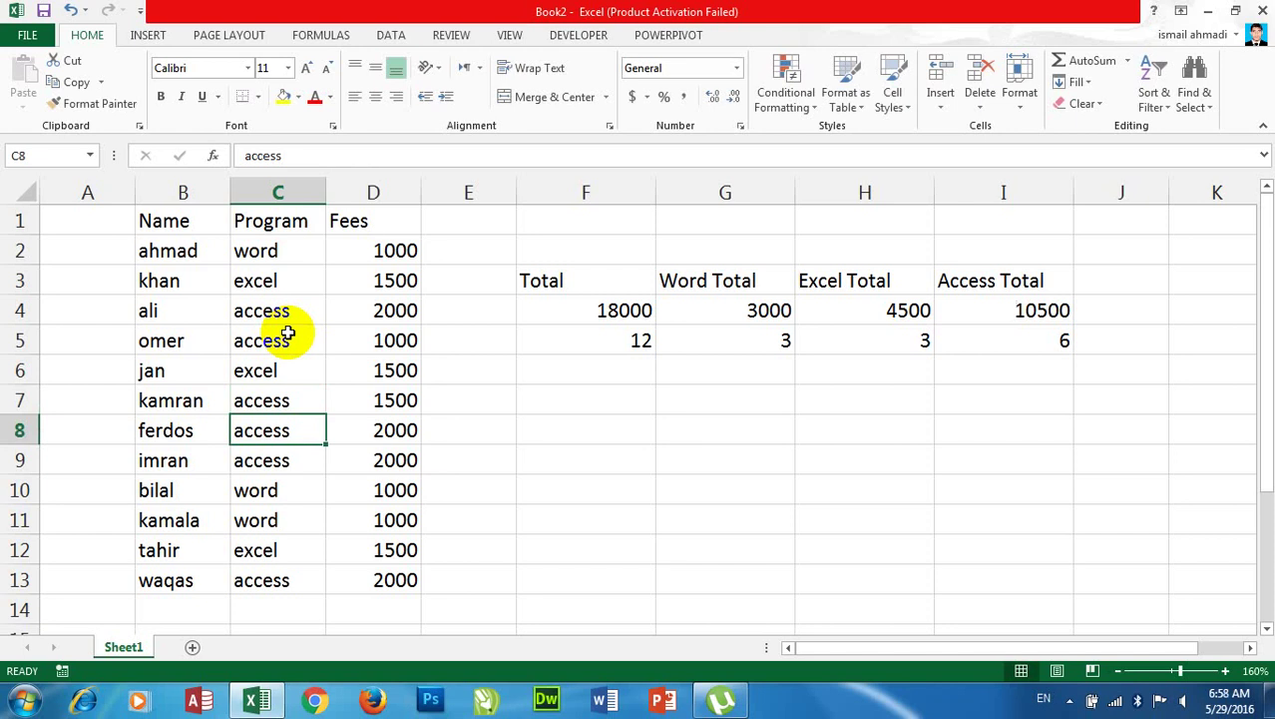
{"action": "key", "text": "ctrl+w"}
{"action": "key", "text": "Tab"}
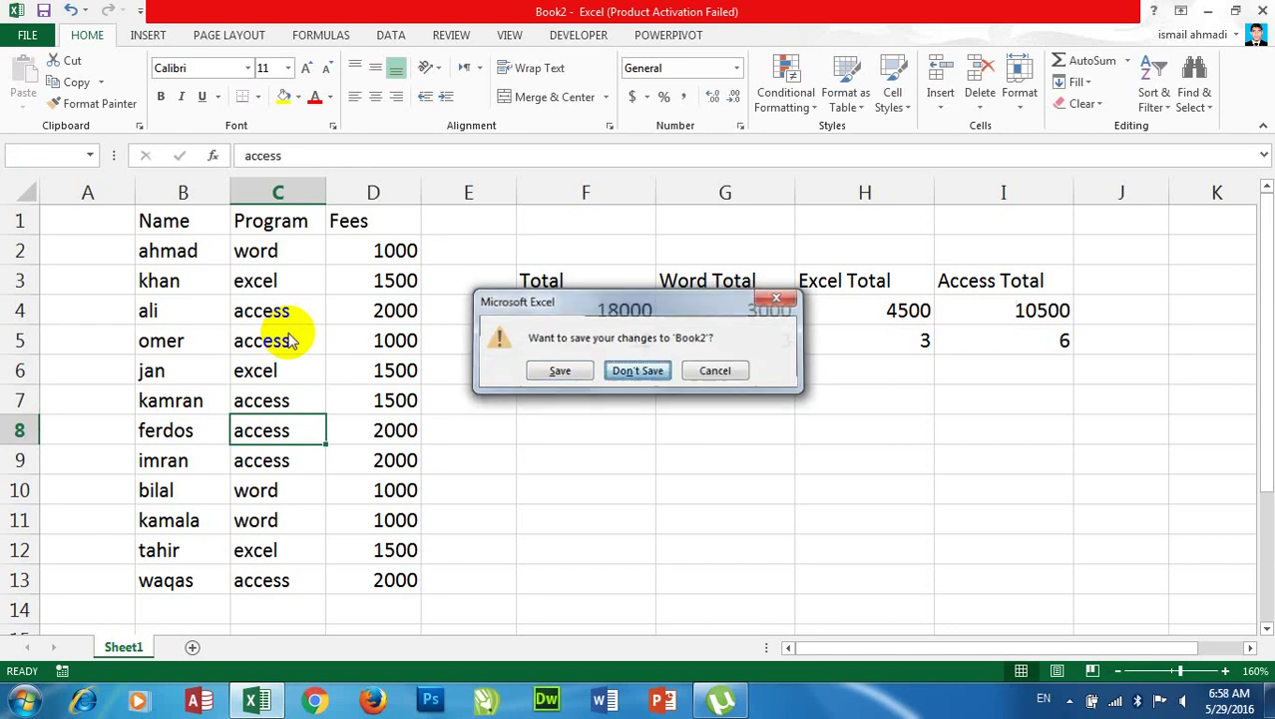
- Discard Book2's changes and start a new blank workbook, zoomed in
{"action": "key", "text": "Return"}
{"action": "key", "text": "ctrl+n"}
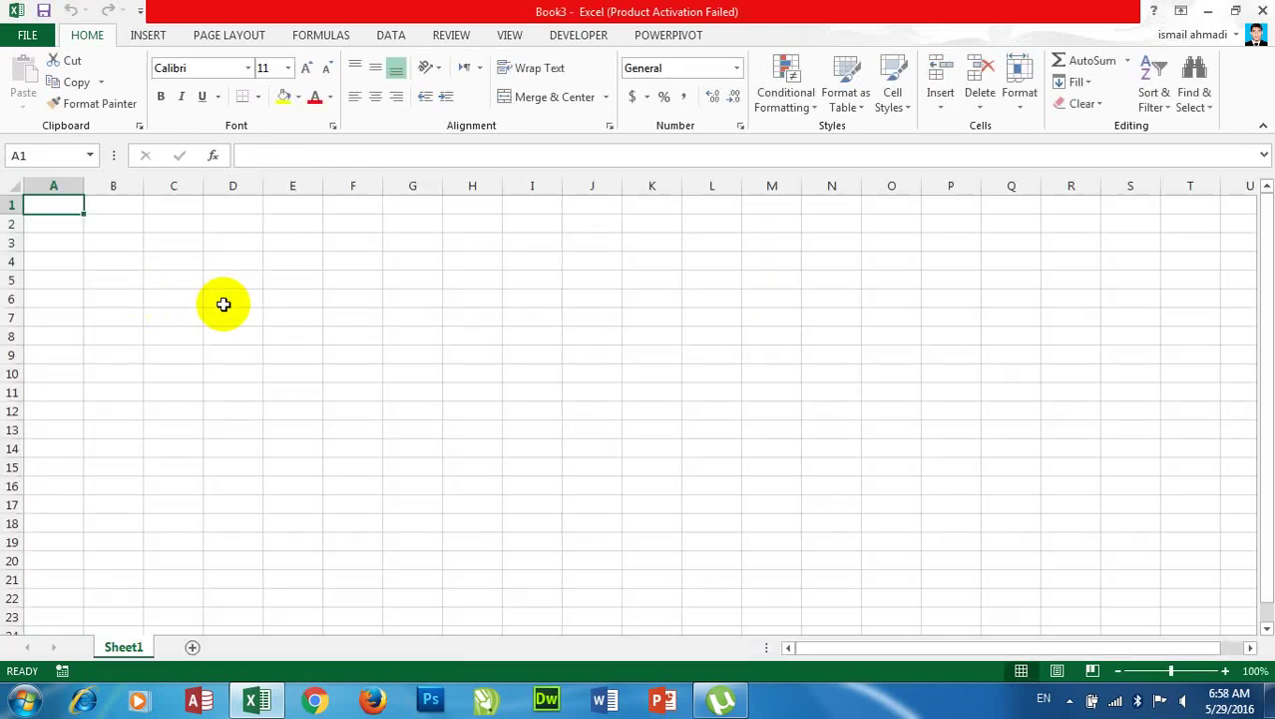
{"action": "left_click", "coordinate": [1226, 671]}
{"action": "left_click", "coordinate": [1226, 671]}
{"action": "left_click", "coordinate": [1226, 670]}
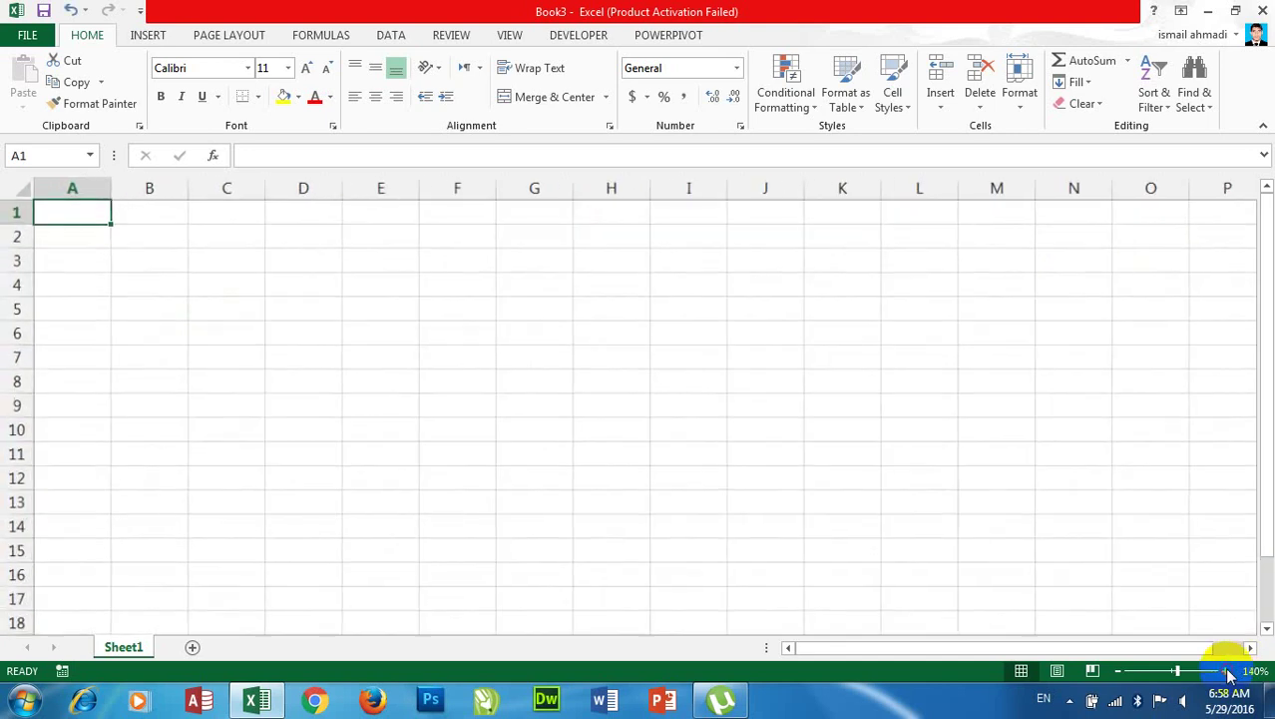
{"action": "left_click", "coordinate": [1226, 671]}
{"action": "left_click", "coordinate": [1225, 670]}
{"action": "left_click", "coordinate": [1225, 670]}
{"action": "left_click", "coordinate": [730, 469]}
- Type the headers AccountNumber, Address, Phone and Amount across A1:D1
{"action": "left_click", "coordinate": [84, 217]}
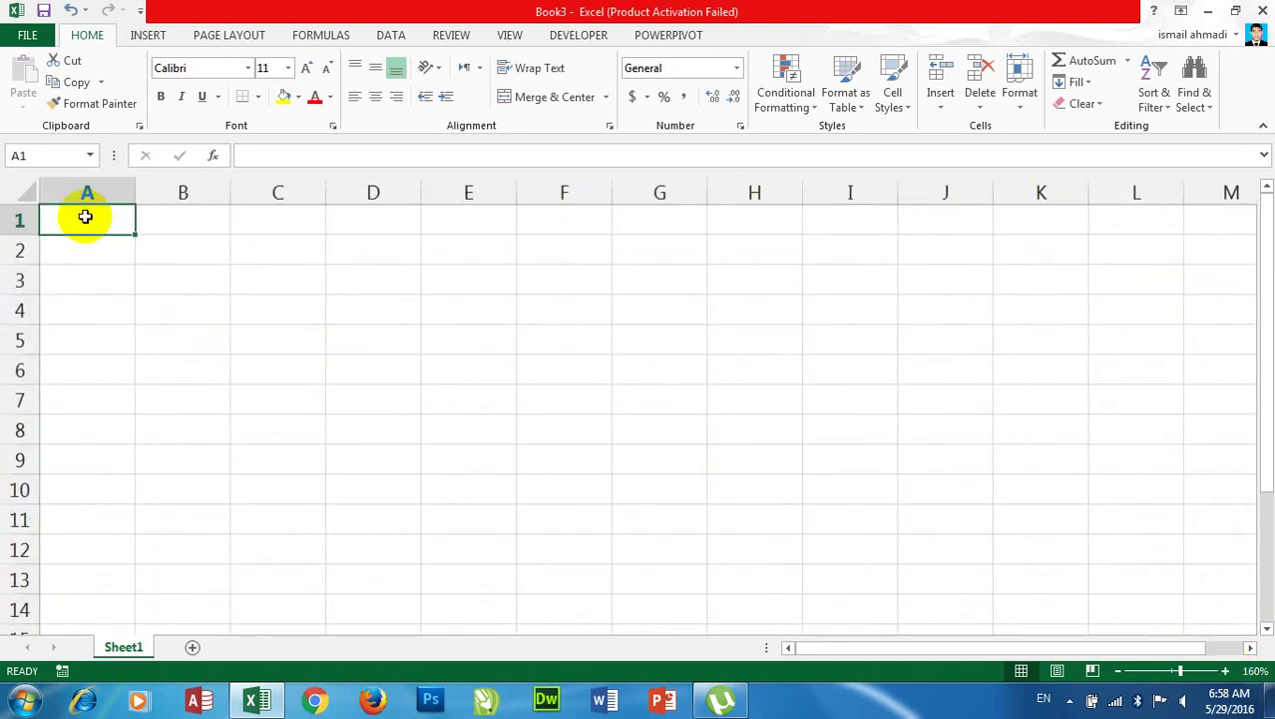
{"action": "type", "text": "A"}
{"action": "type", "text": "ccount"}
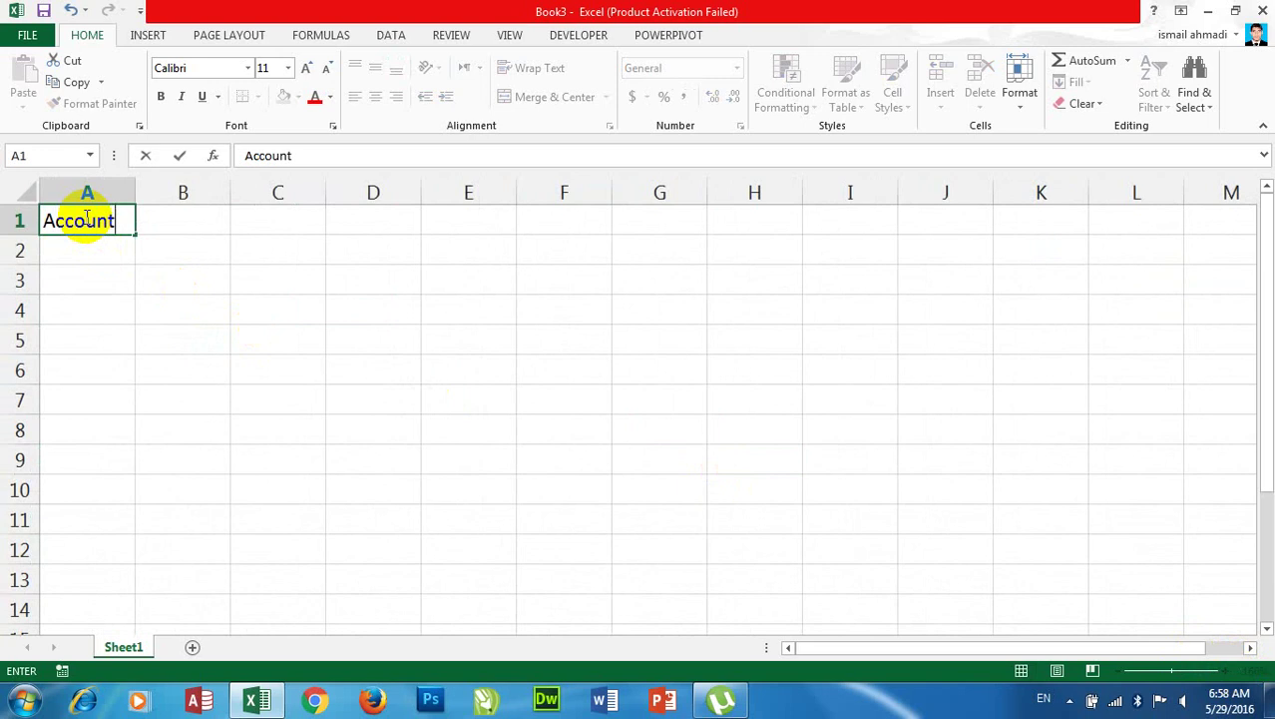
{"action": "type", "text": "Number"}
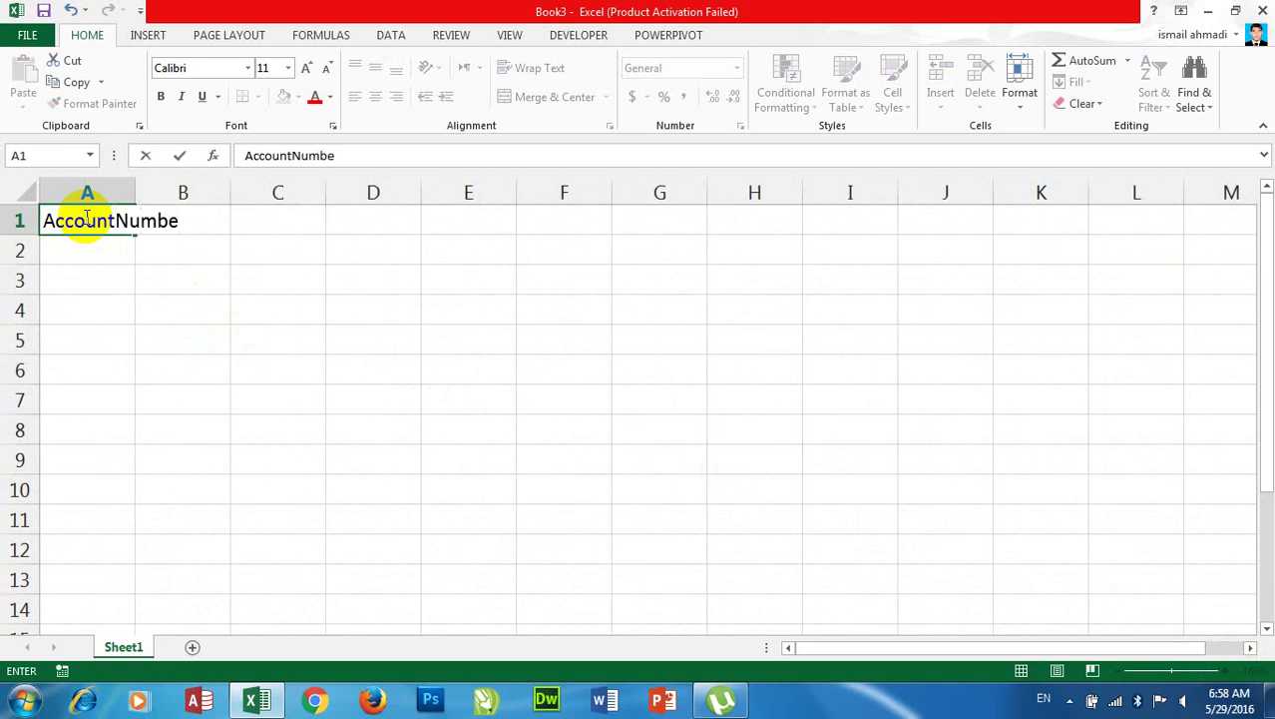
{"action": "key", "text": "Tab"}
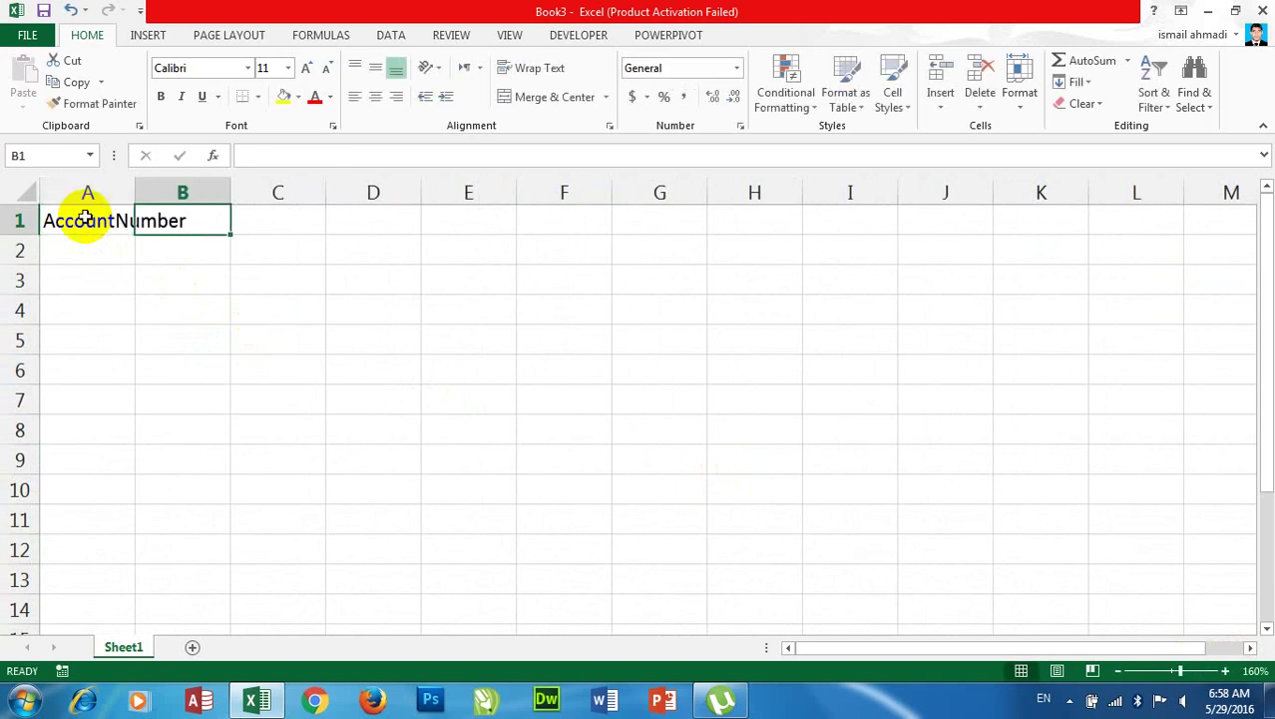
{"action": "type", "text": "Address"}
{"action": "key", "text": "Tab"}
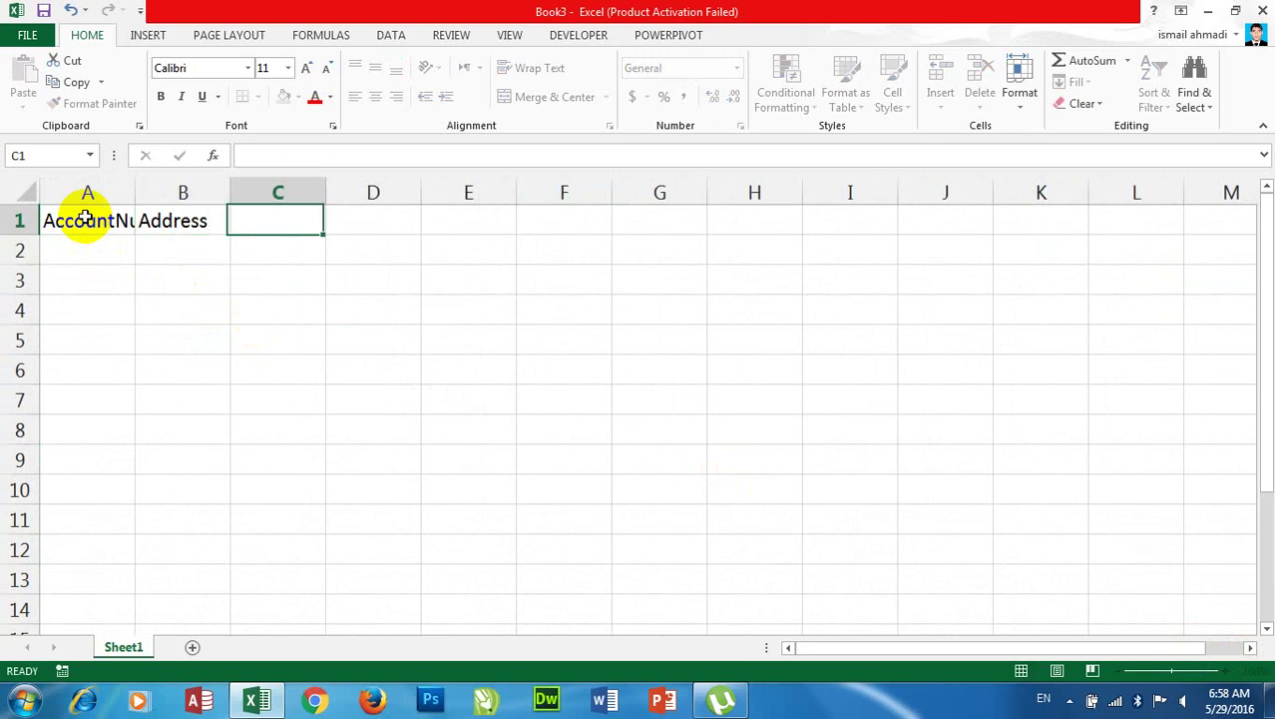
{"action": "type", "text": "Phone"}
{"action": "key", "text": "Tab"}
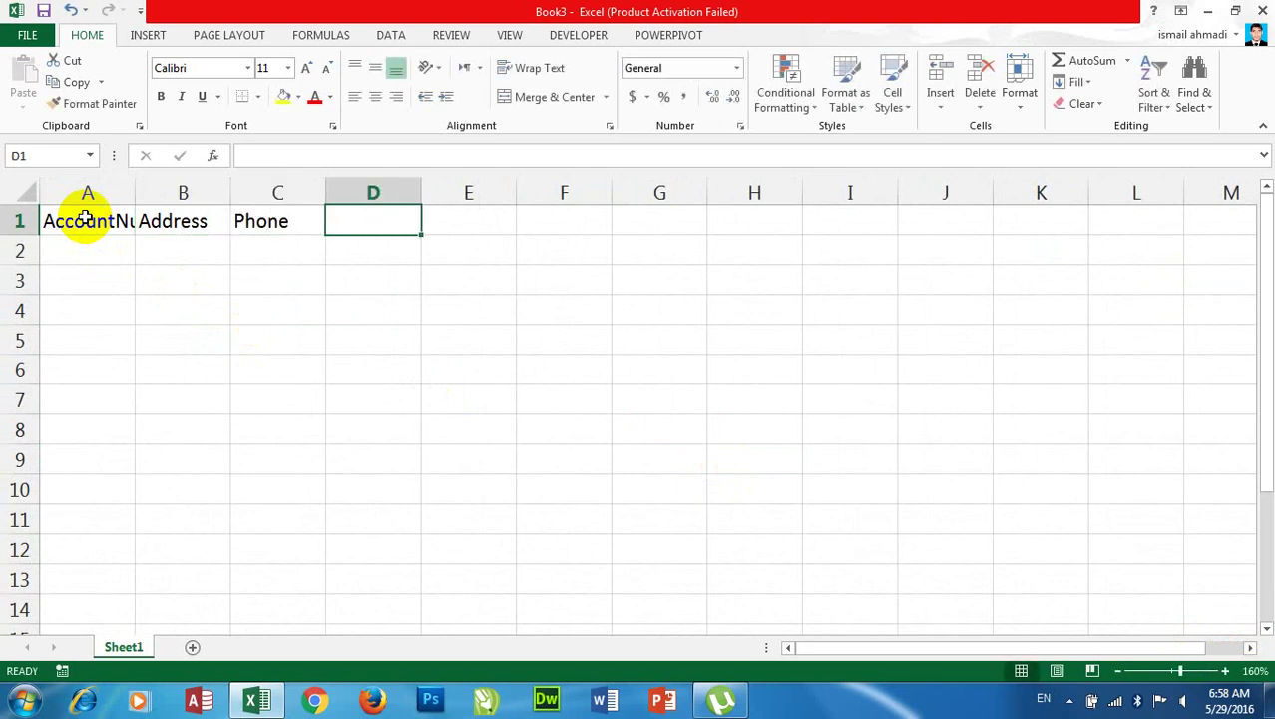
{"action": "type", "text": "A"}
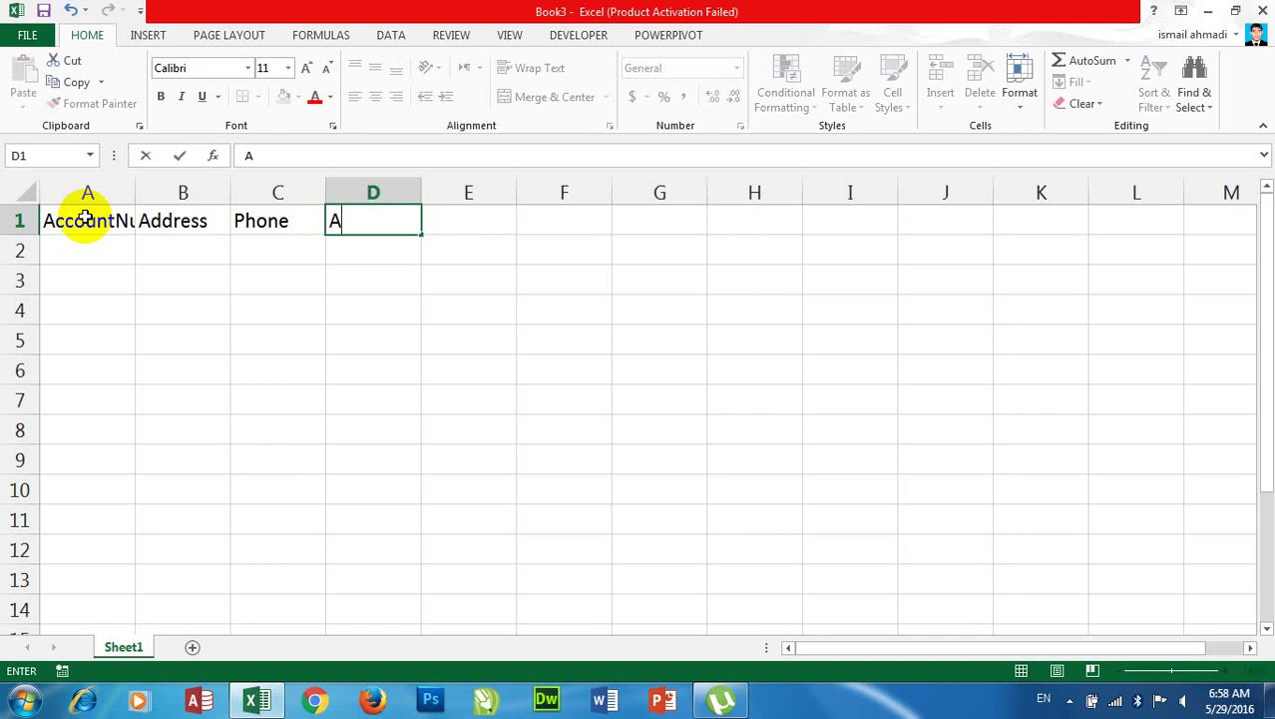
{"action": "type", "text": "mount\\"}
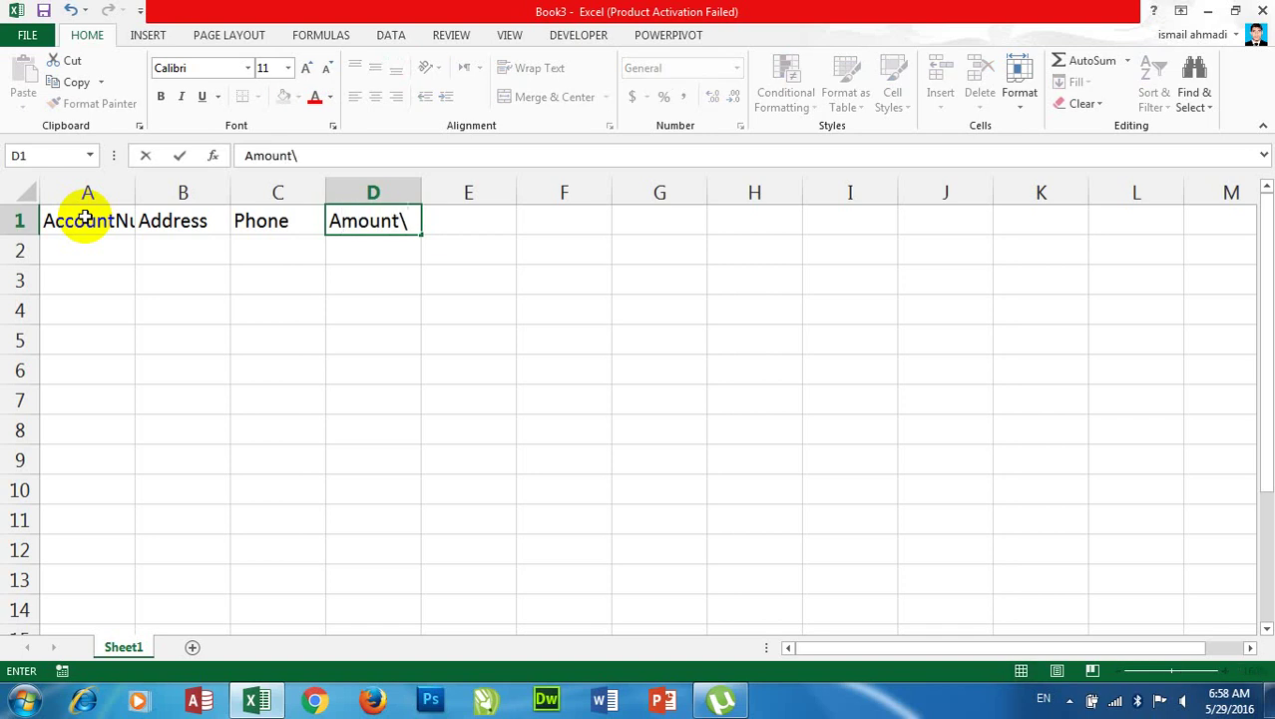
- Finish the Amount header and widen columns A, B and C
{"action": "key", "text": "BackSpace"}
{"action": "key", "text": "Return"}
{"action": "left_click_drag", "start_coordinate": [135, 193], "coordinate": [231, 194]}
{"action": "left_click_drag", "start_coordinate": [328, 188], "coordinate": [331, 187]}
{"action": "left_click_drag", "start_coordinate": [422, 190], "coordinate": [436, 188]}
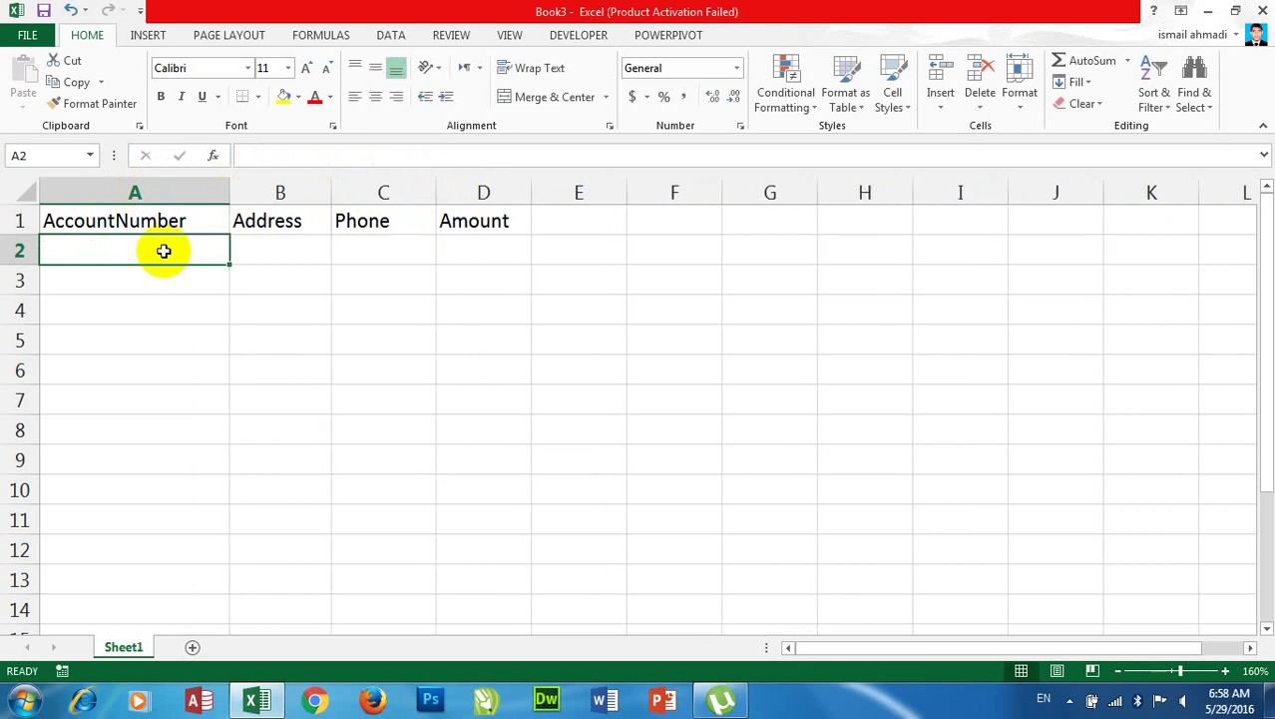
- Insert a new entire column B and give it the header Name
{"action": "left_click", "coordinate": [272, 249]}
{"action": "key", "text": "ctrl+shift+plus"}
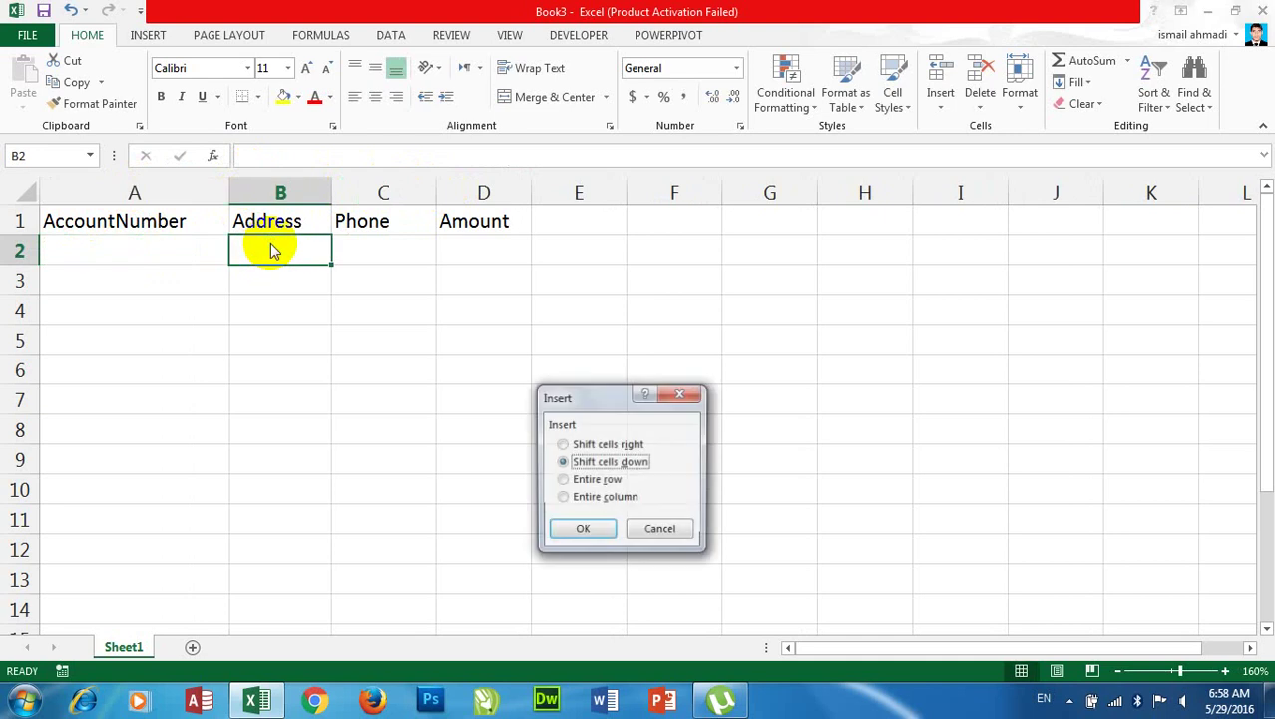
{"action": "left_click", "coordinate": [602, 496]}
{"action": "left_click", "coordinate": [583, 528]}
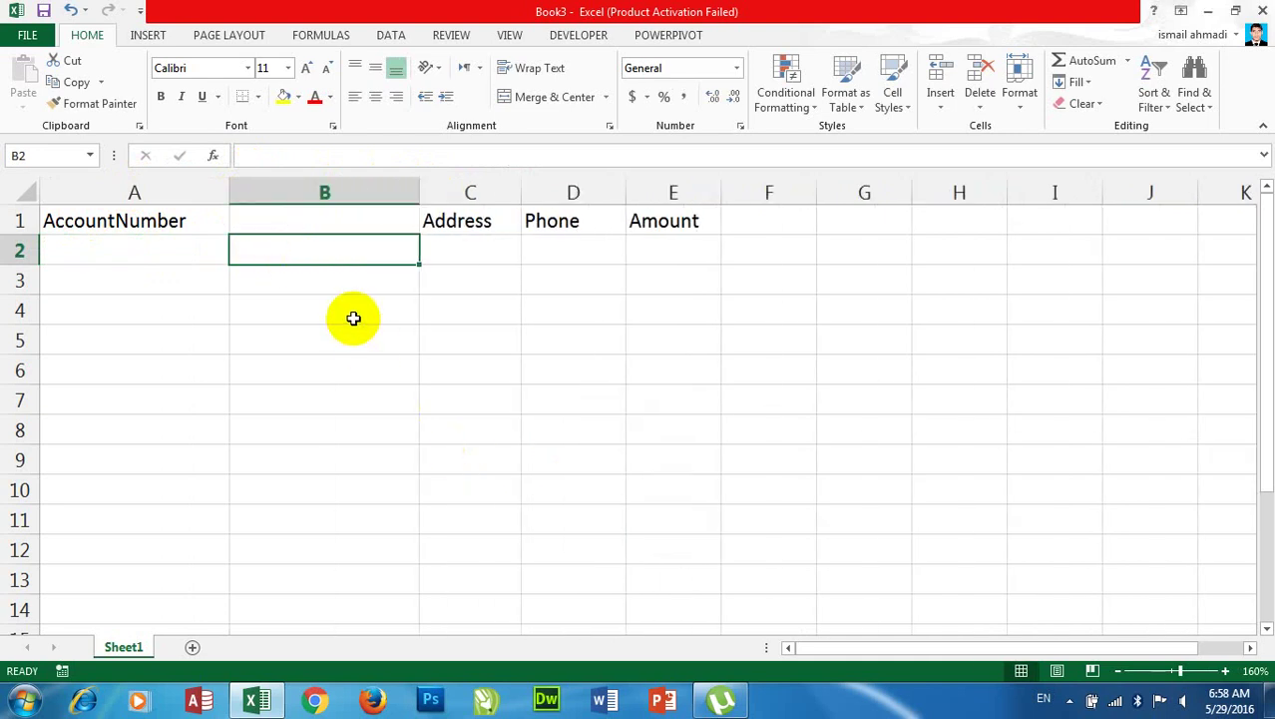
{"action": "left_click", "coordinate": [317, 211]}
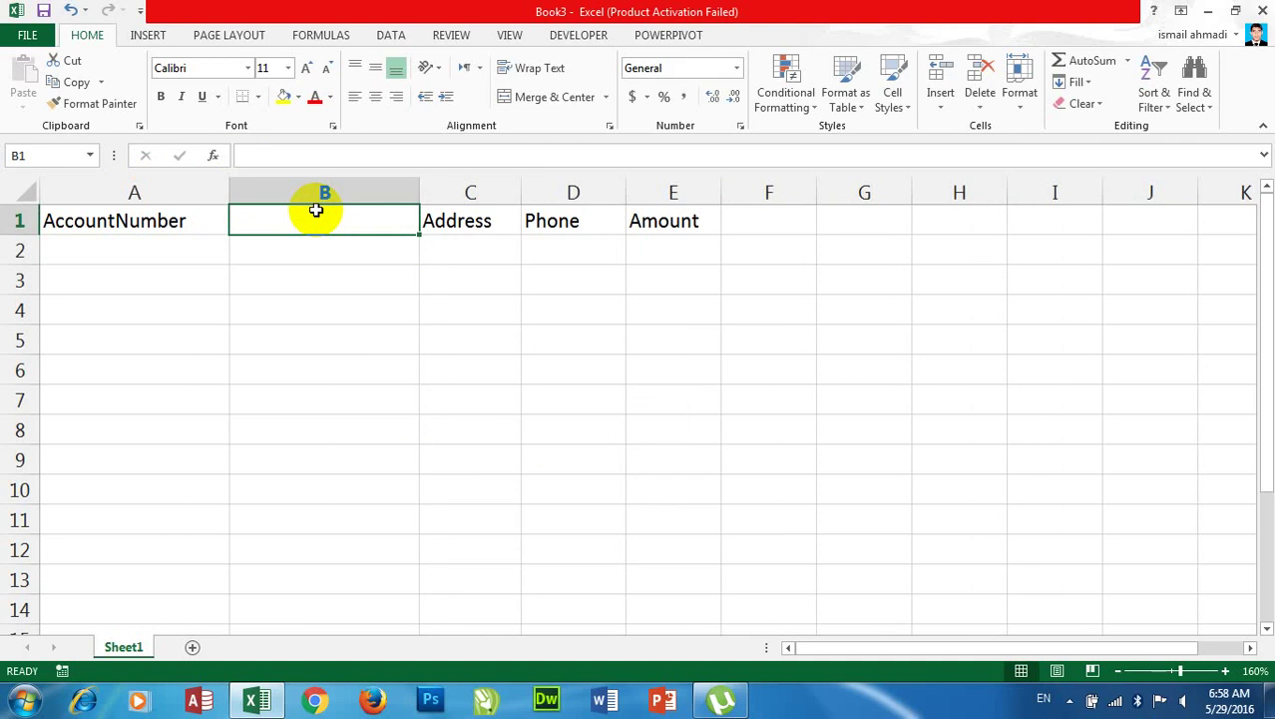
{"action": "type", "text": "Name"}
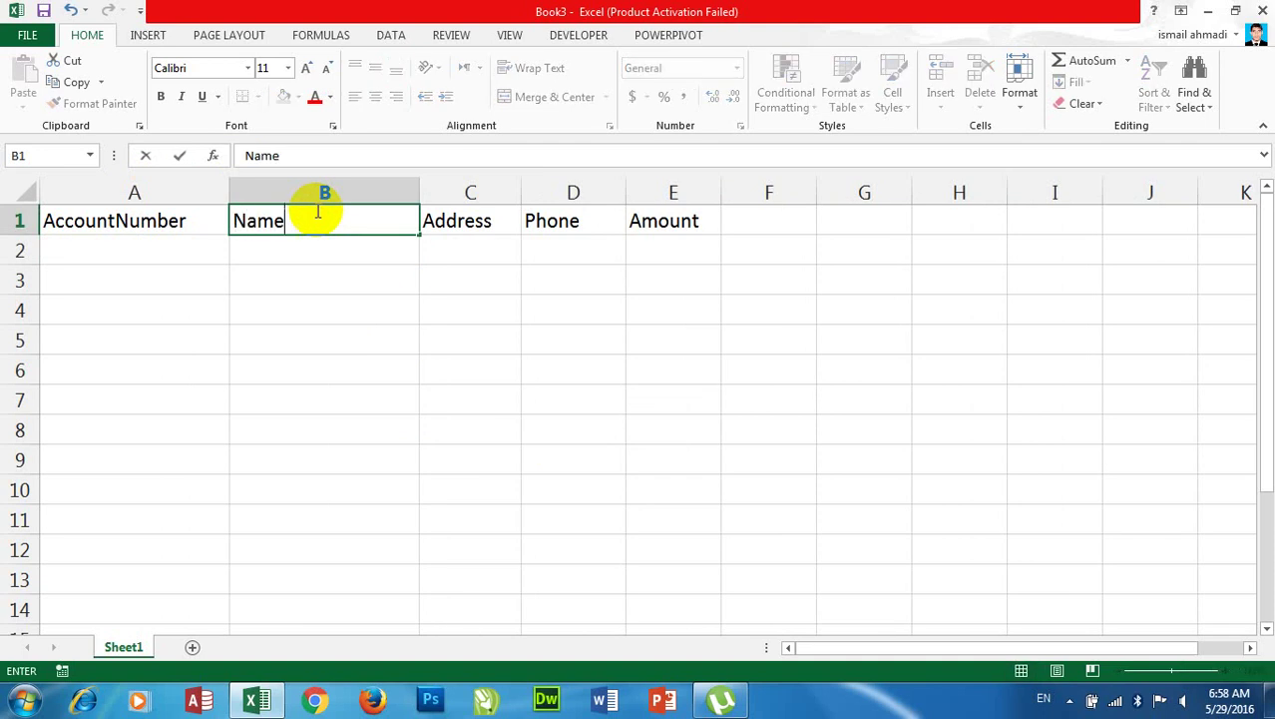
{"action": "key", "text": "Return"}
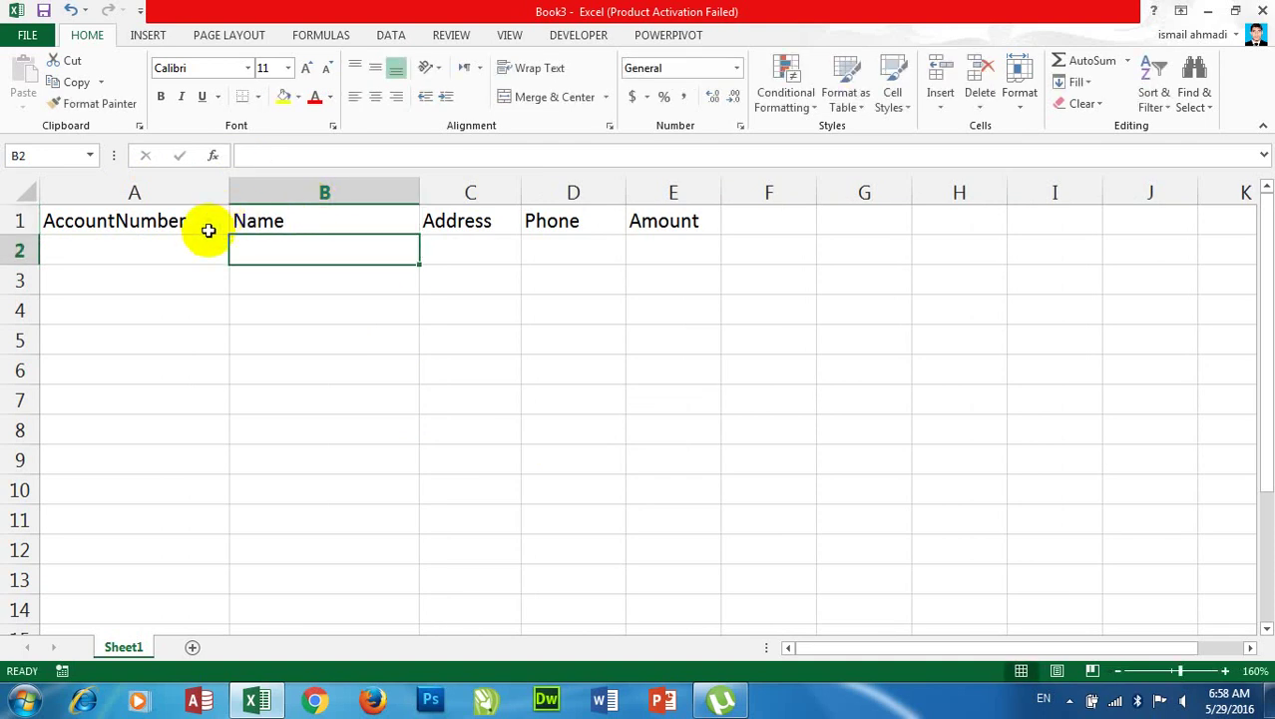
{"action": "left_click", "coordinate": [185, 250]}
- Enter account numbers 1122 through 1127 down column A
{"action": "type", "text": "112"}
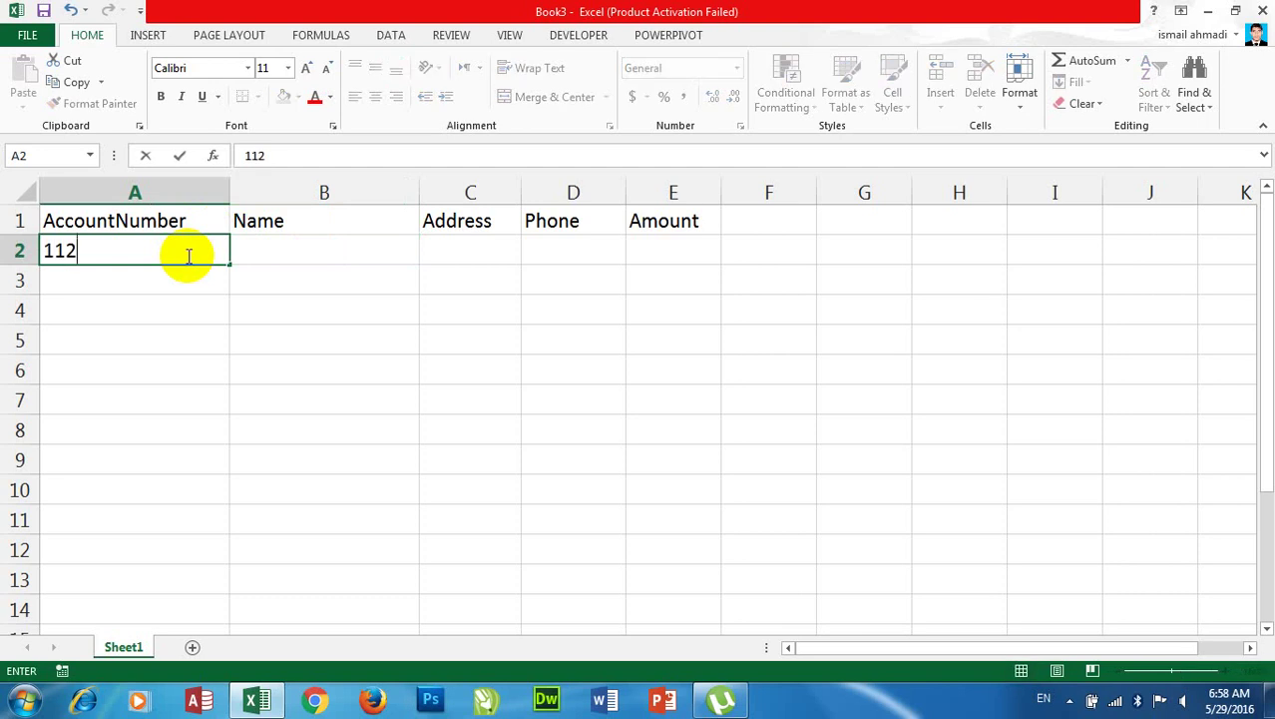
{"action": "type", "text": "233"}
{"action": "key", "text": "Return"}
{"action": "type", "text": "22"}
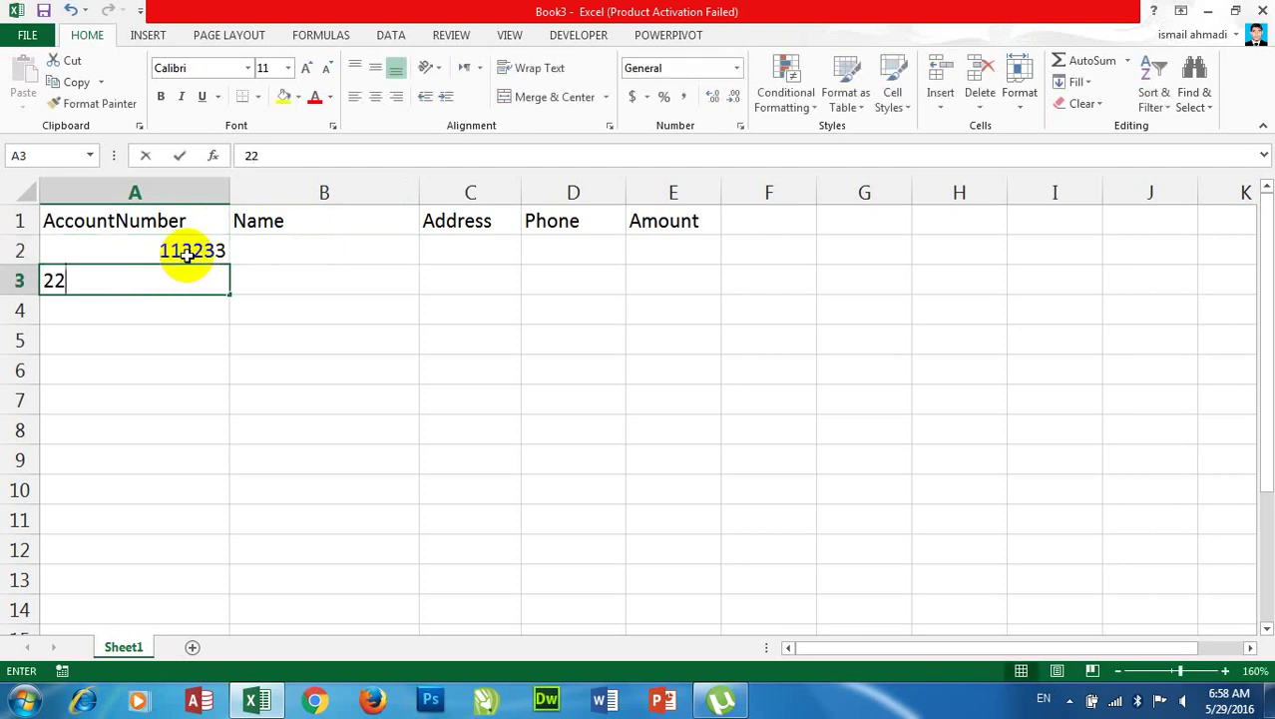
{"action": "key", "text": "BackSpace"}
{"action": "key", "text": "BackSpace"}
{"action": "left_click", "coordinate": [186, 252]}
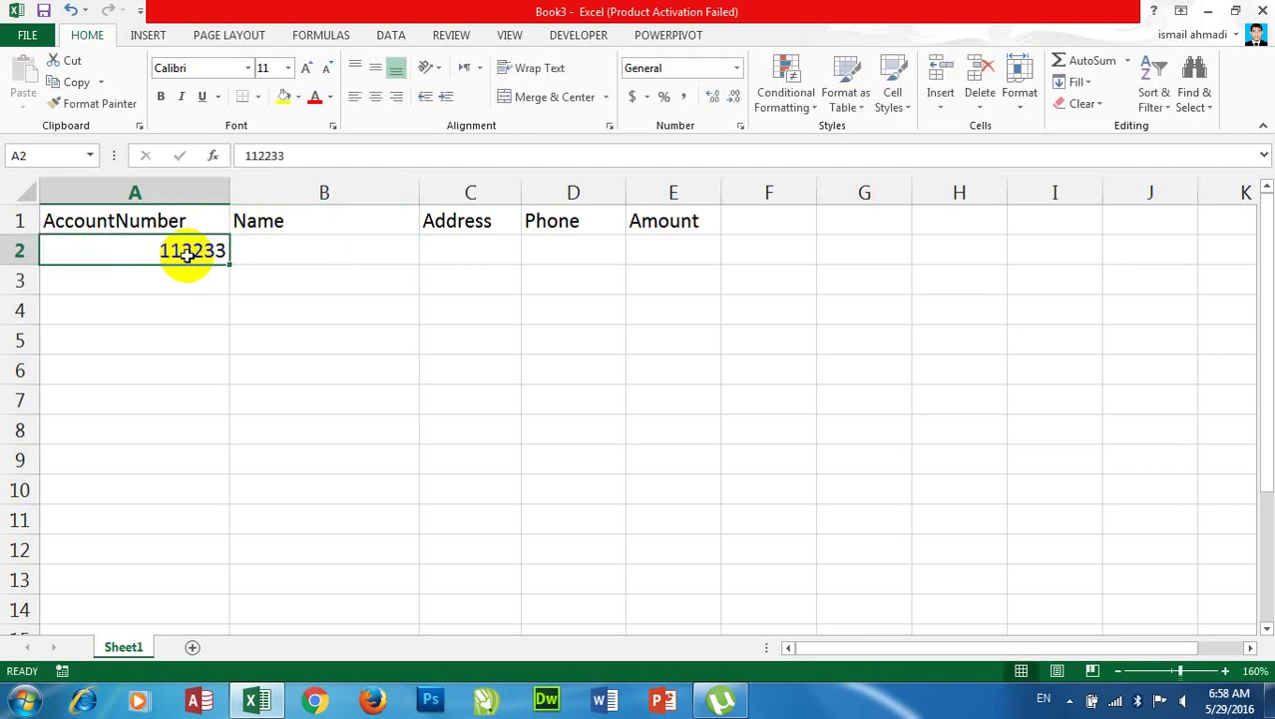
{"action": "type", "text": "112"}
{"action": "key", "text": "Return"}
{"action": "type", "text": "11"}
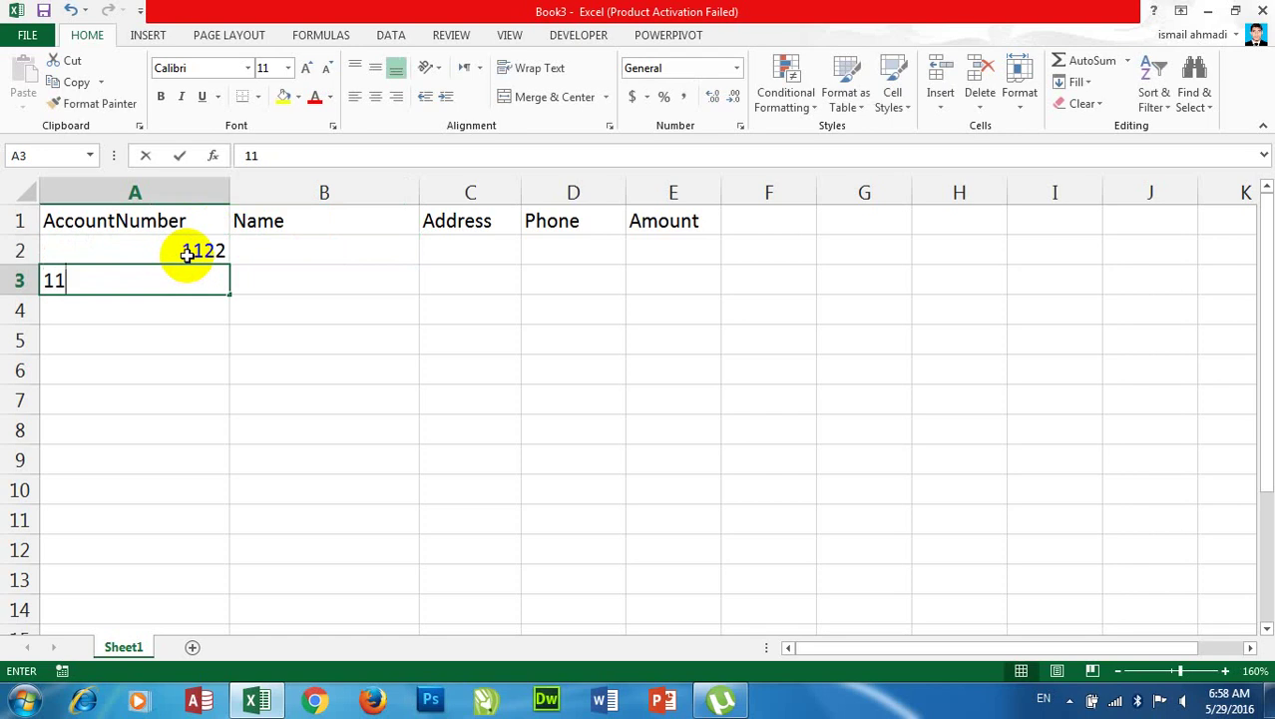
{"action": "type", "text": "23"}
{"action": "key", "text": "Return"}
{"action": "type", "text": "1124"}
{"action": "key", "text": "Return"}
{"action": "type", "text": "11"}
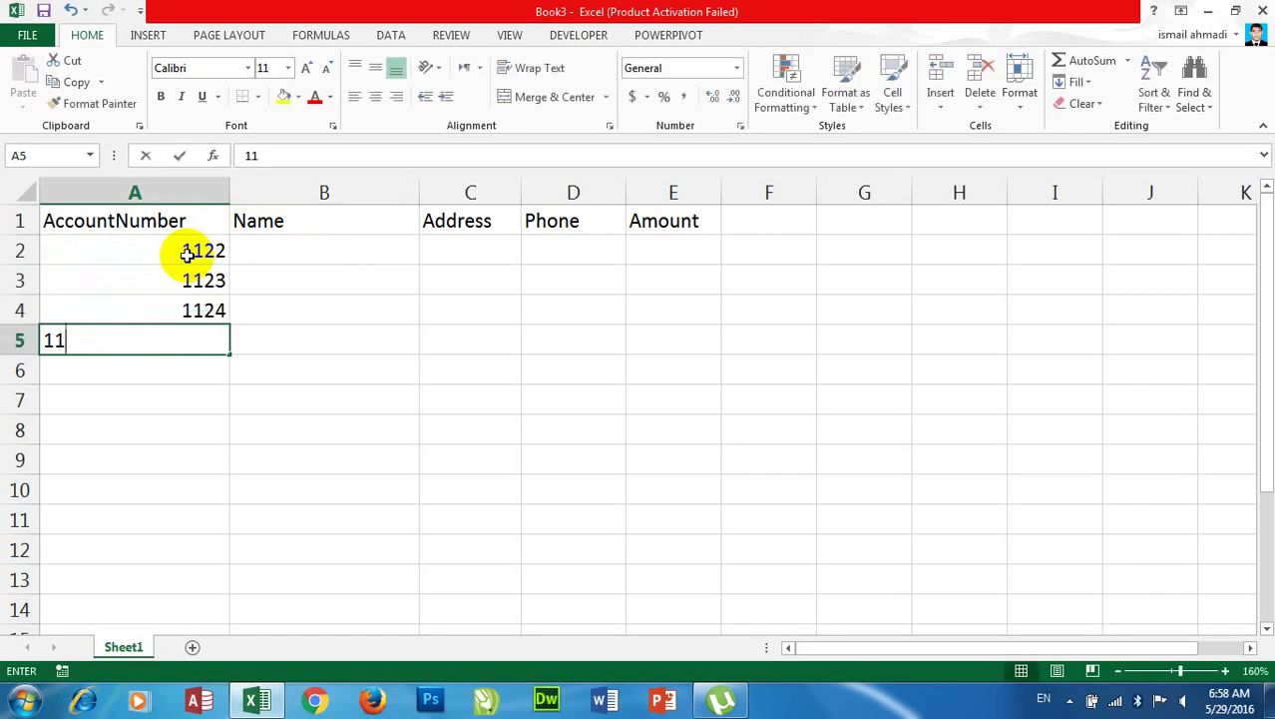
{"action": "type", "text": "25"}
{"action": "key", "text": "Return"}
{"action": "type", "text": "112"}
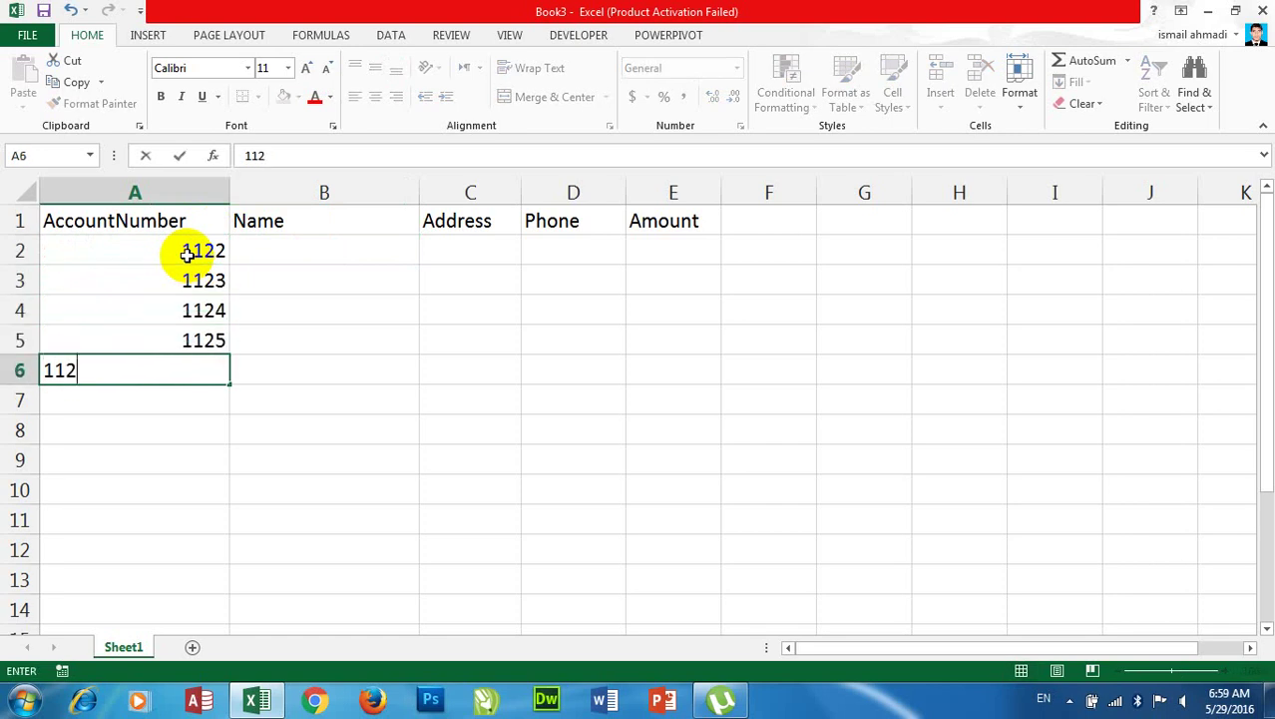
{"action": "type", "text": "6"}
{"action": "key", "text": "Return"}
{"action": "type", "text": "11"}
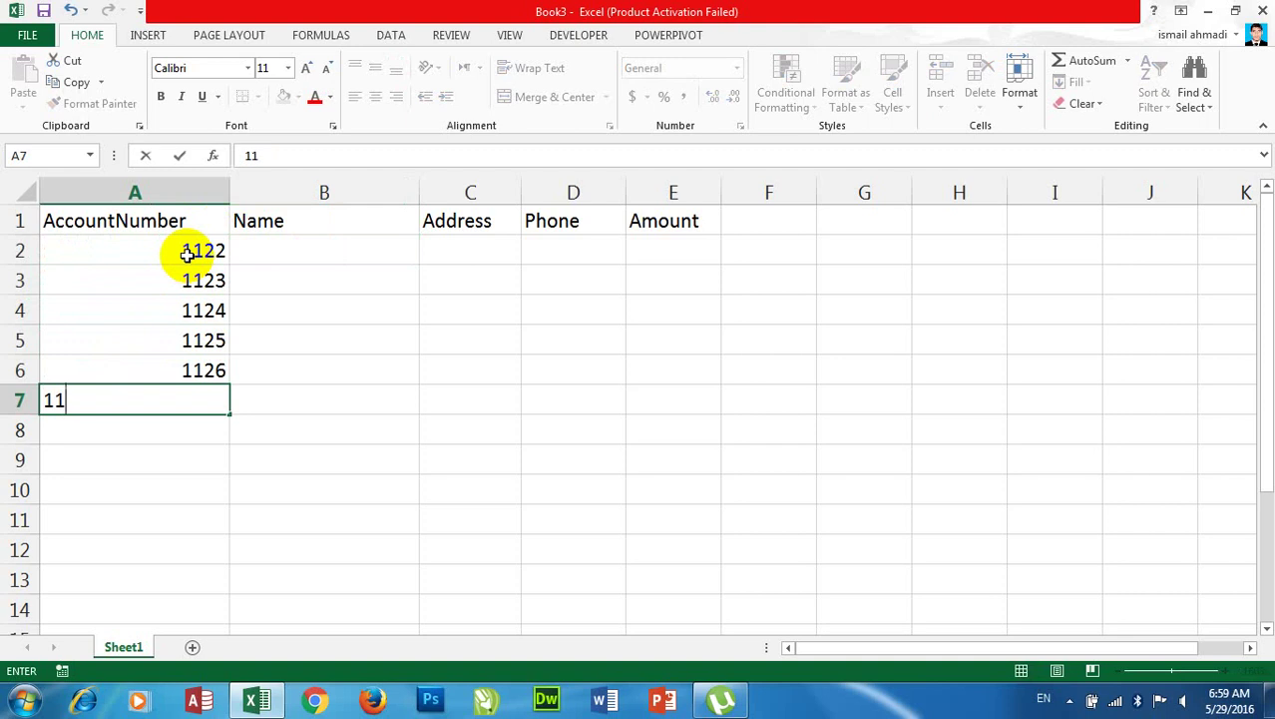
{"action": "type", "text": "27"}
{"action": "key", "text": "Return"}
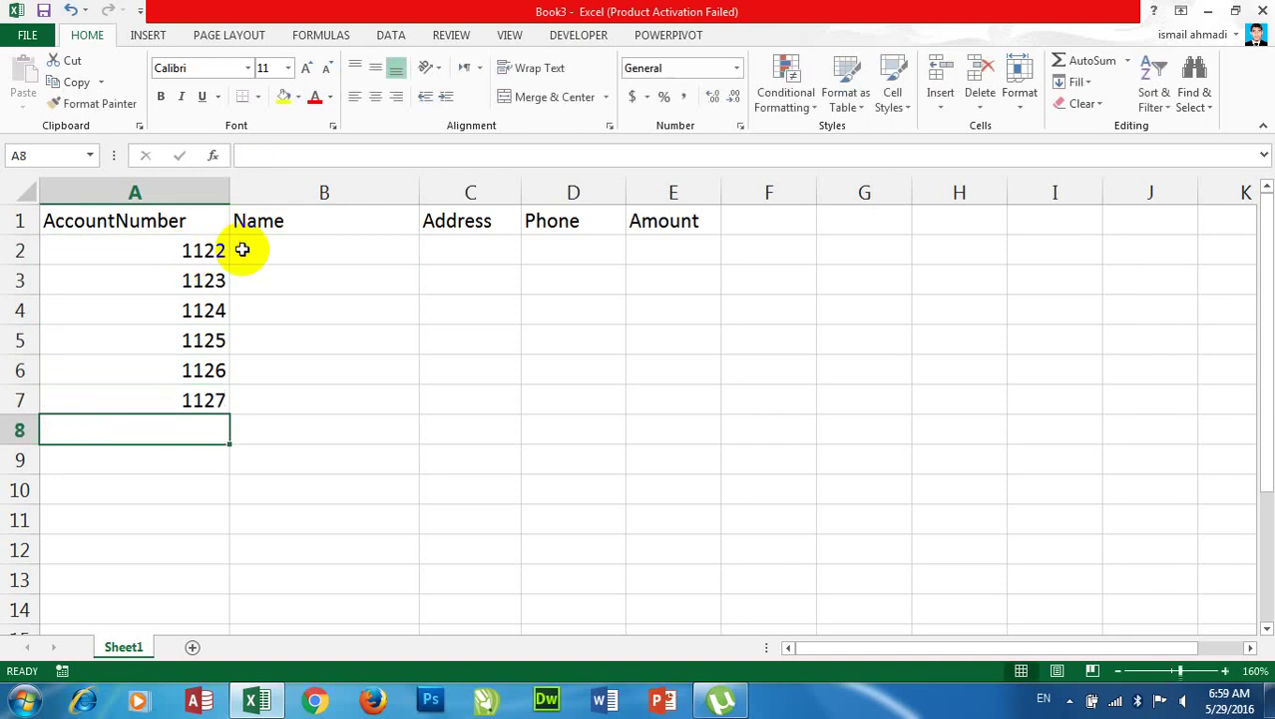
- Enter the first four customer names in B2:B5
{"action": "left_click", "coordinate": [270, 250]}
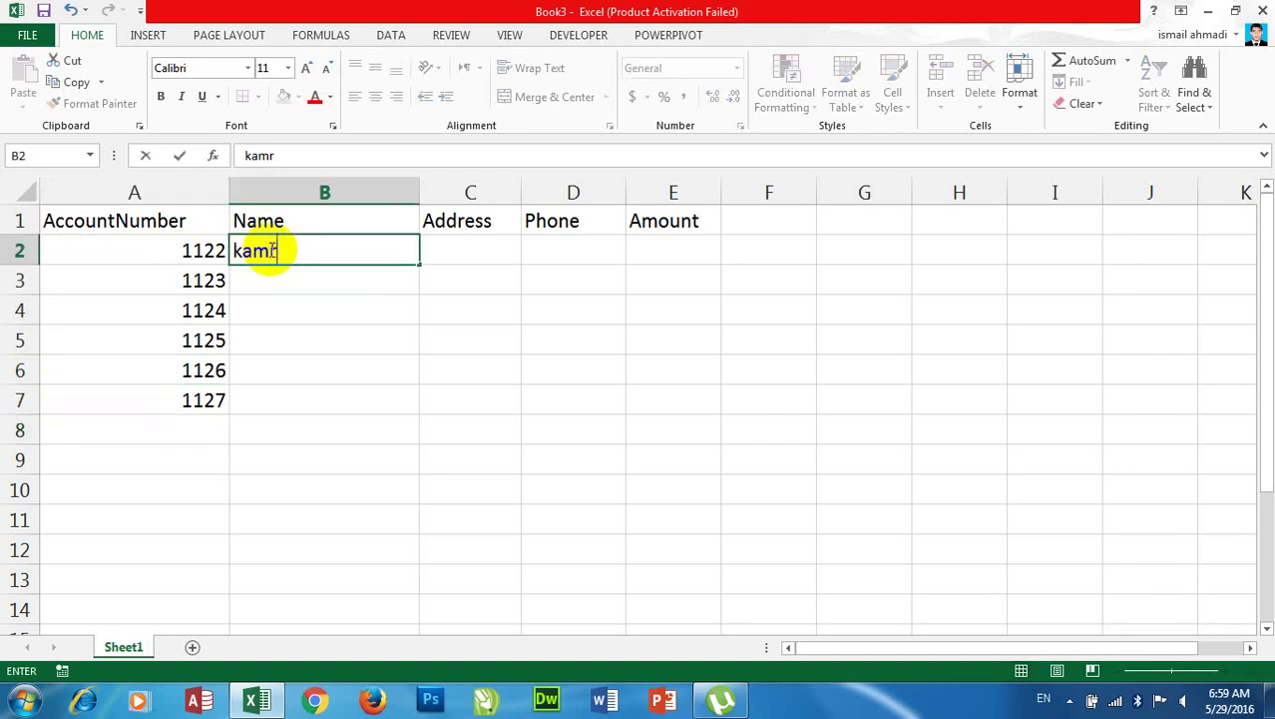
{"action": "key", "text": "Return"}
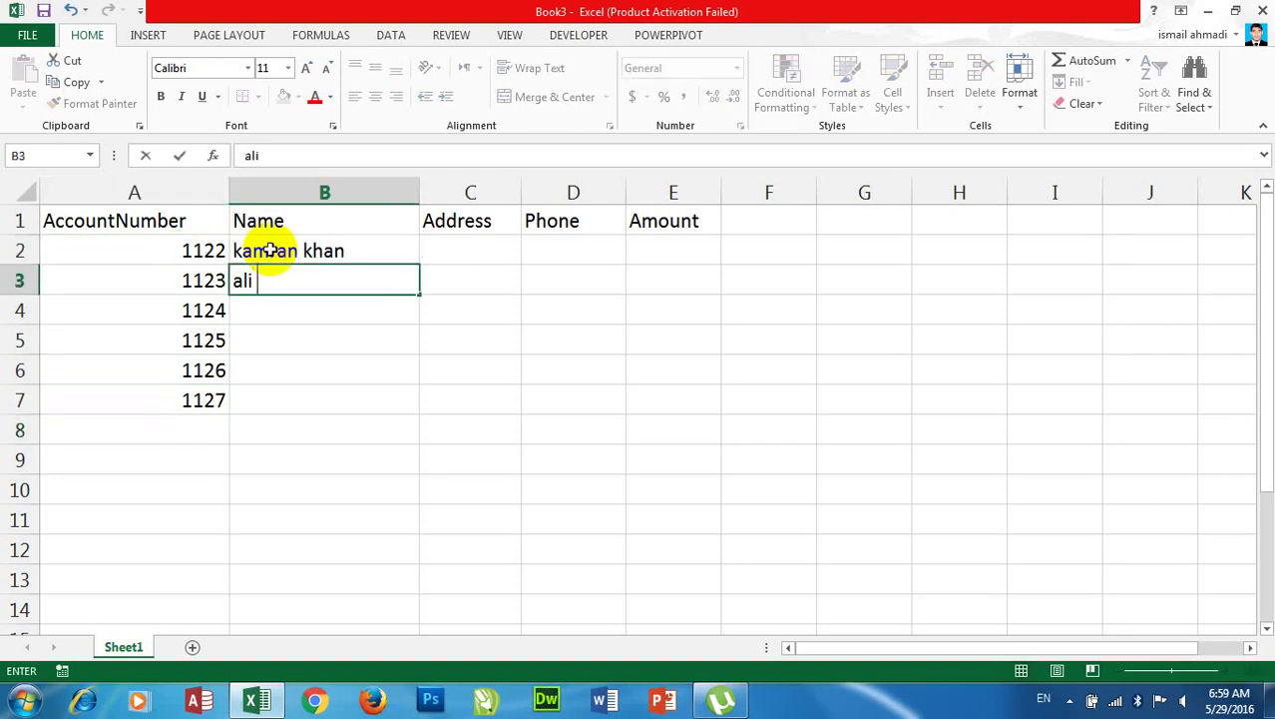
{"action": "key", "text": "Return"}
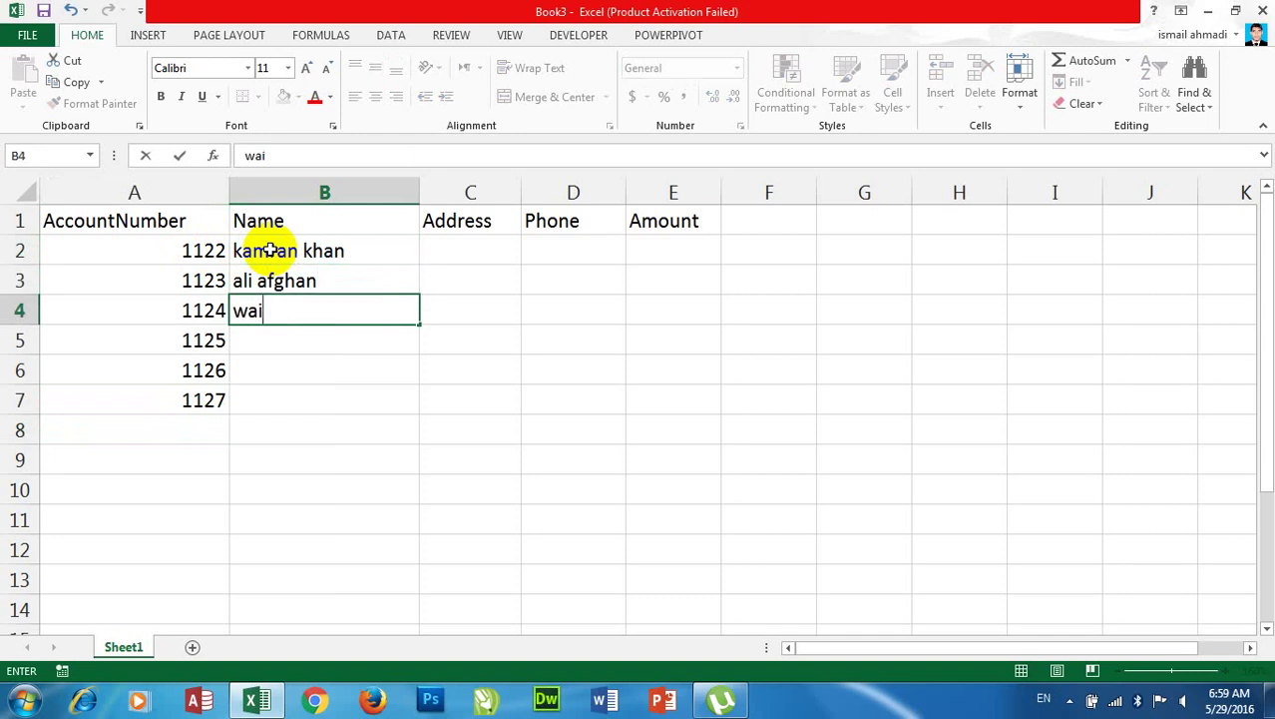
{"action": "key", "text": "Return"}
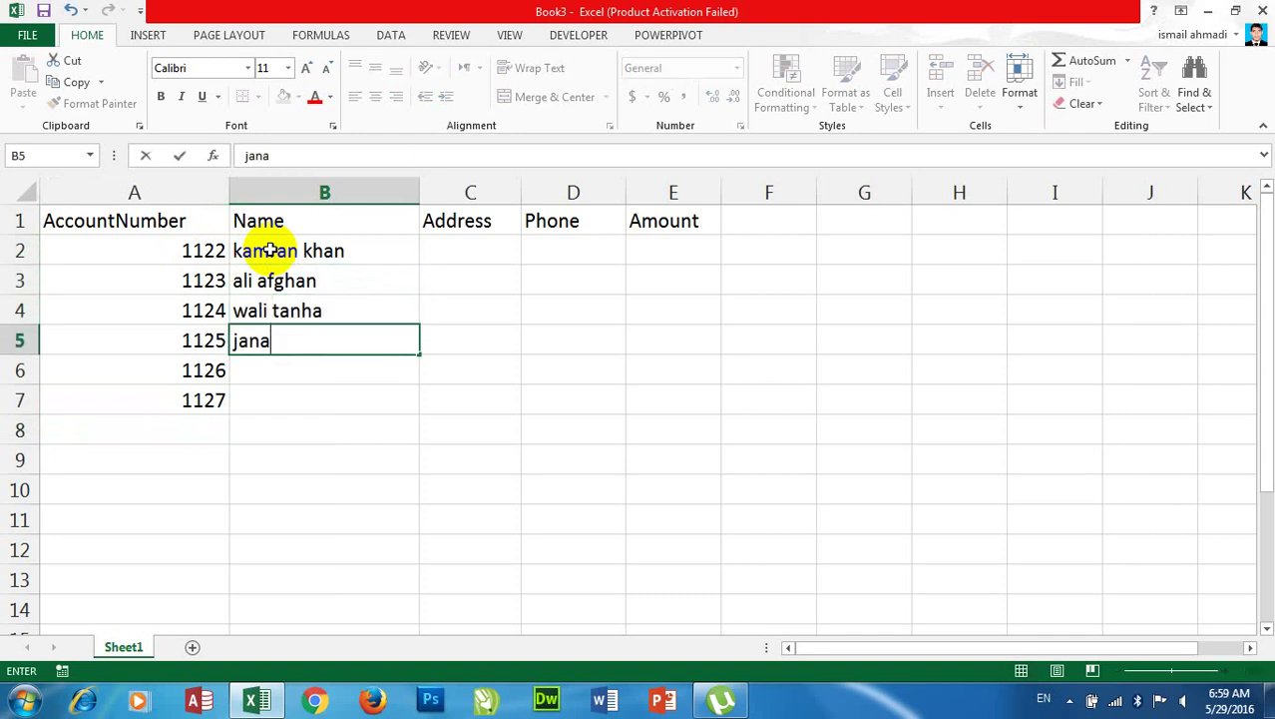
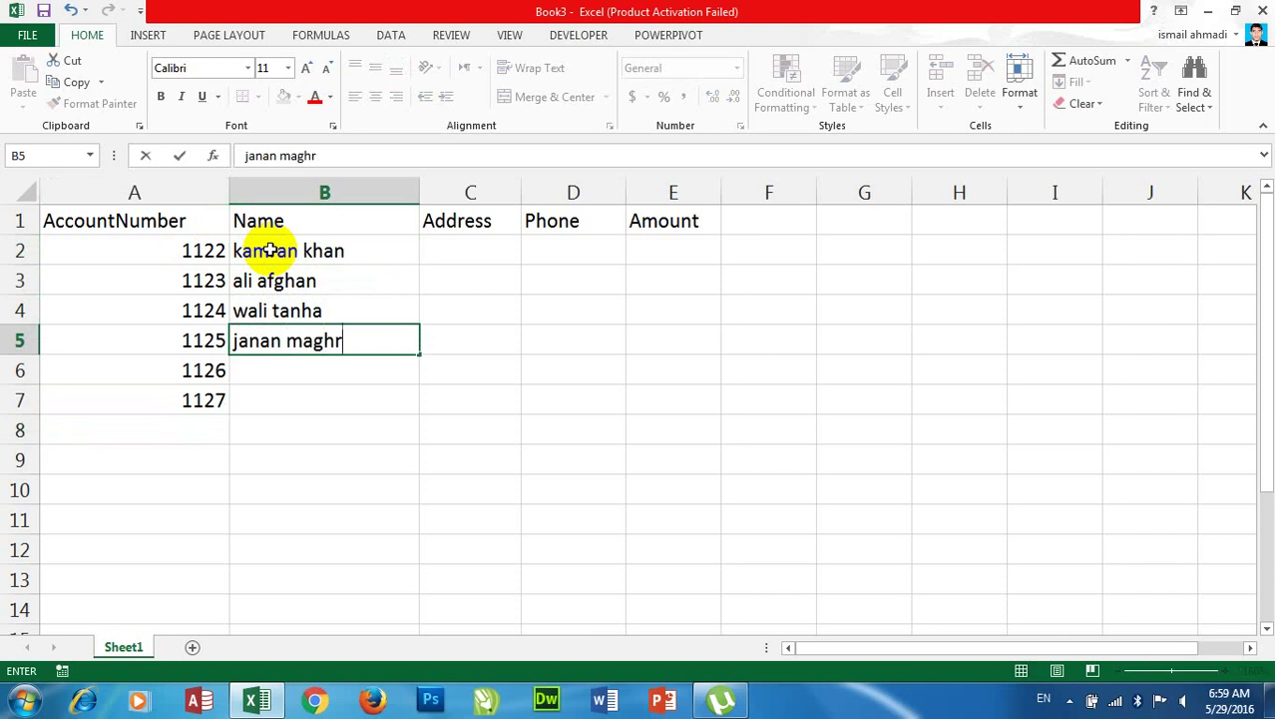
{"action": "key", "text": "Return"}
- Enter the fifth and sixth customer names in B6 and B7
{"action": "key", "text": "BackSpace"}
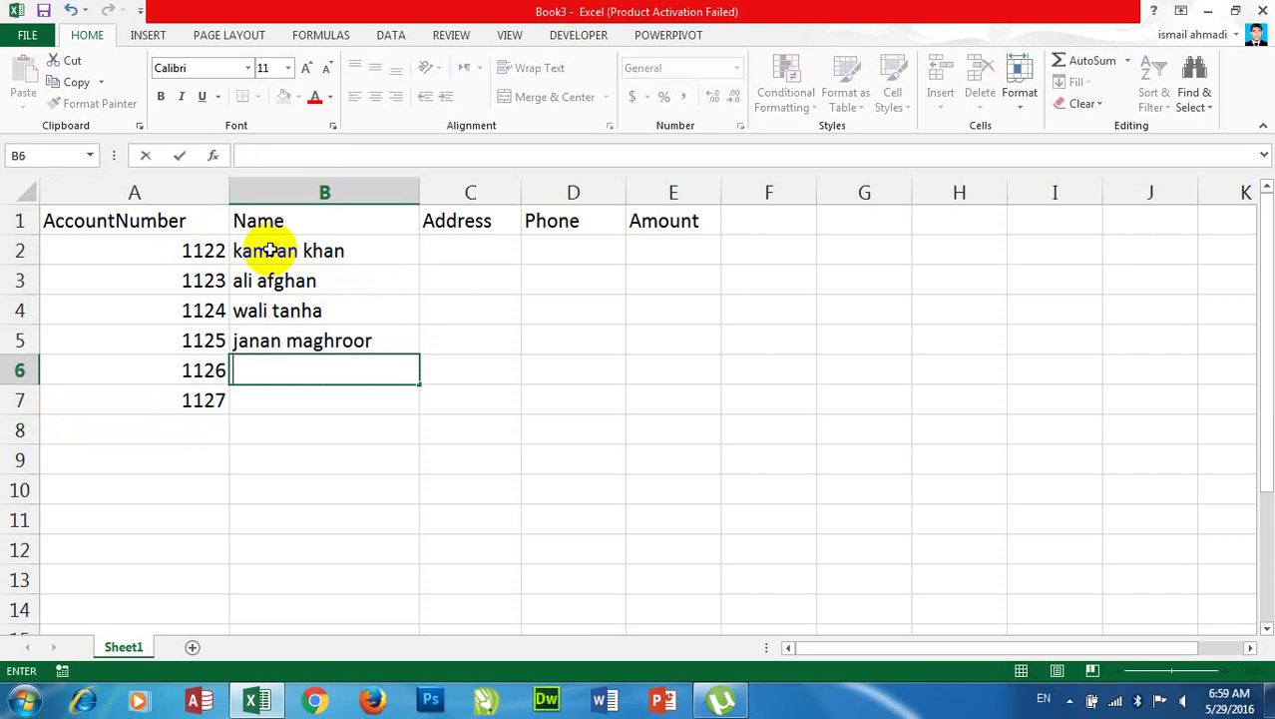
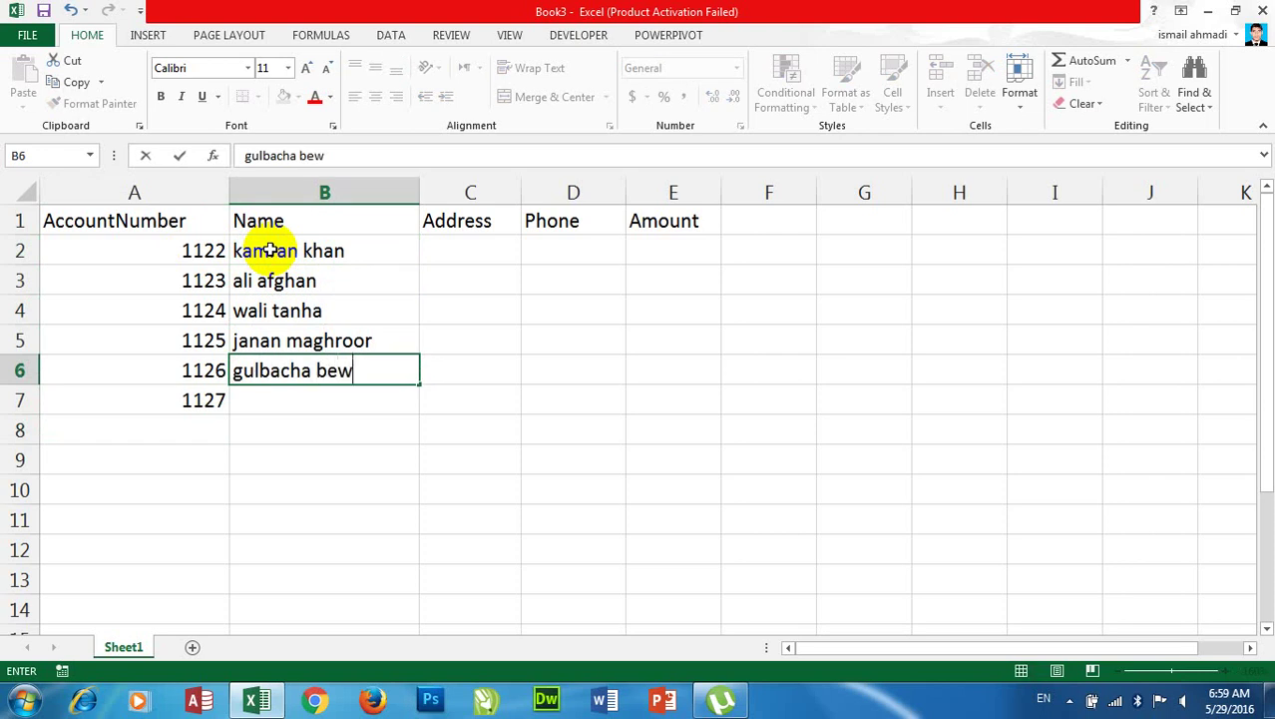
{"action": "key", "text": "Return"}
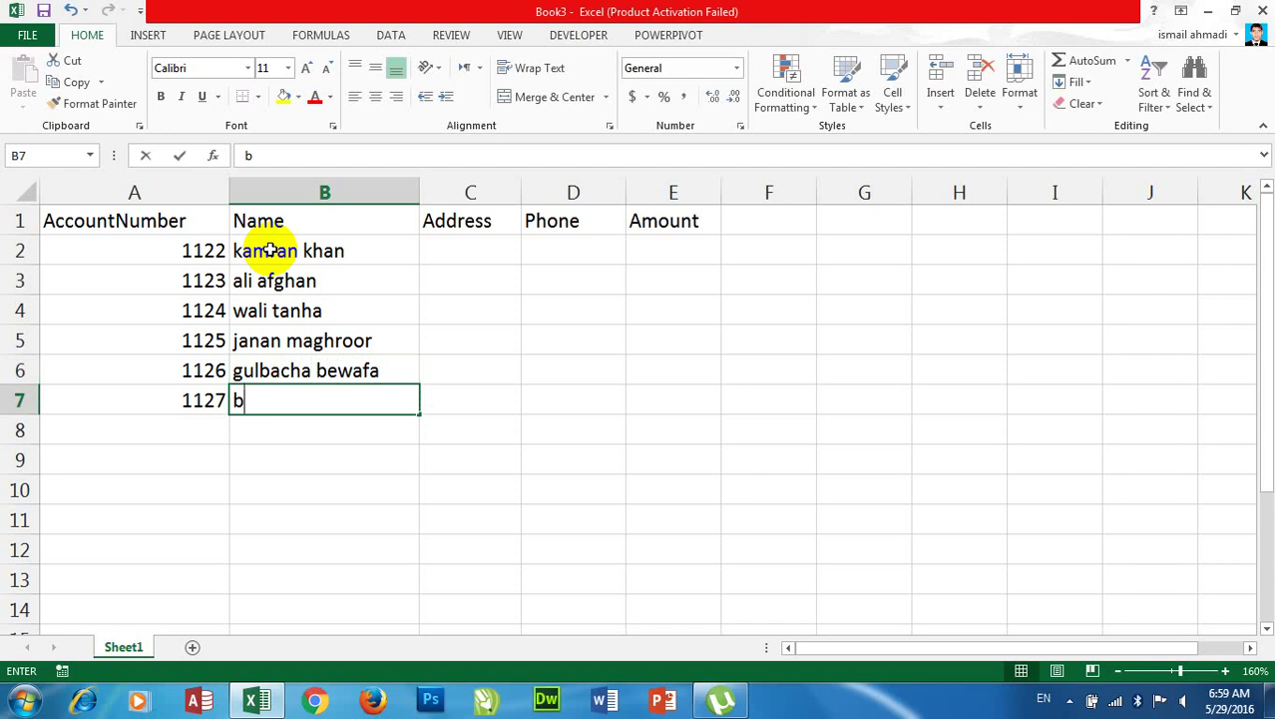
{"action": "key", "text": "BackSpace"}
{"action": "key", "text": "BackSpace"}
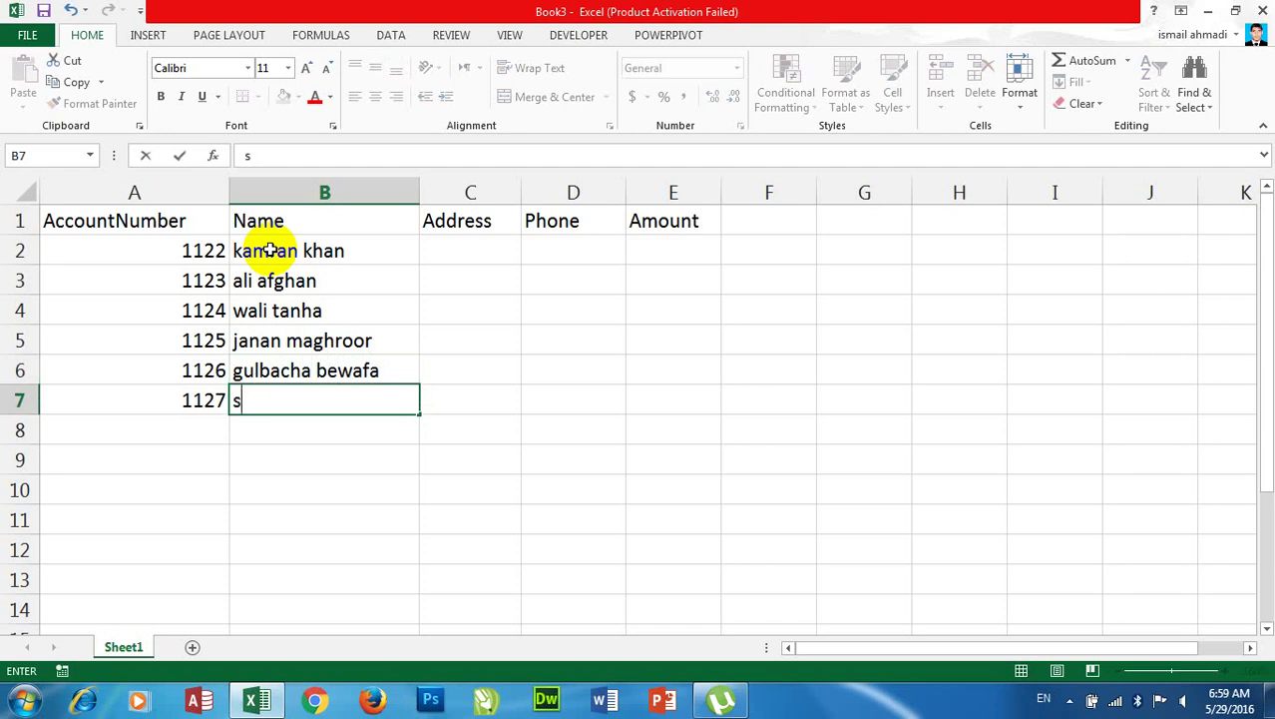
{"action": "key", "text": "BackSpace"}
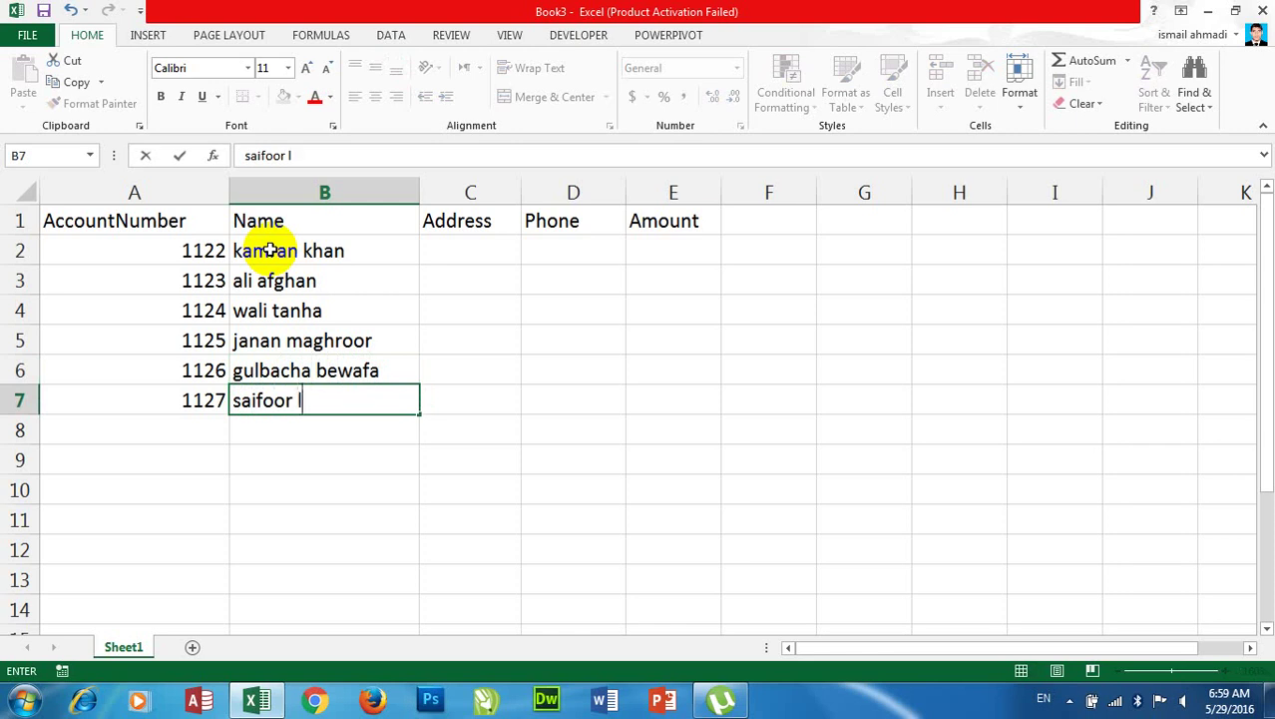
{"action": "key", "text": "BackSpace"}
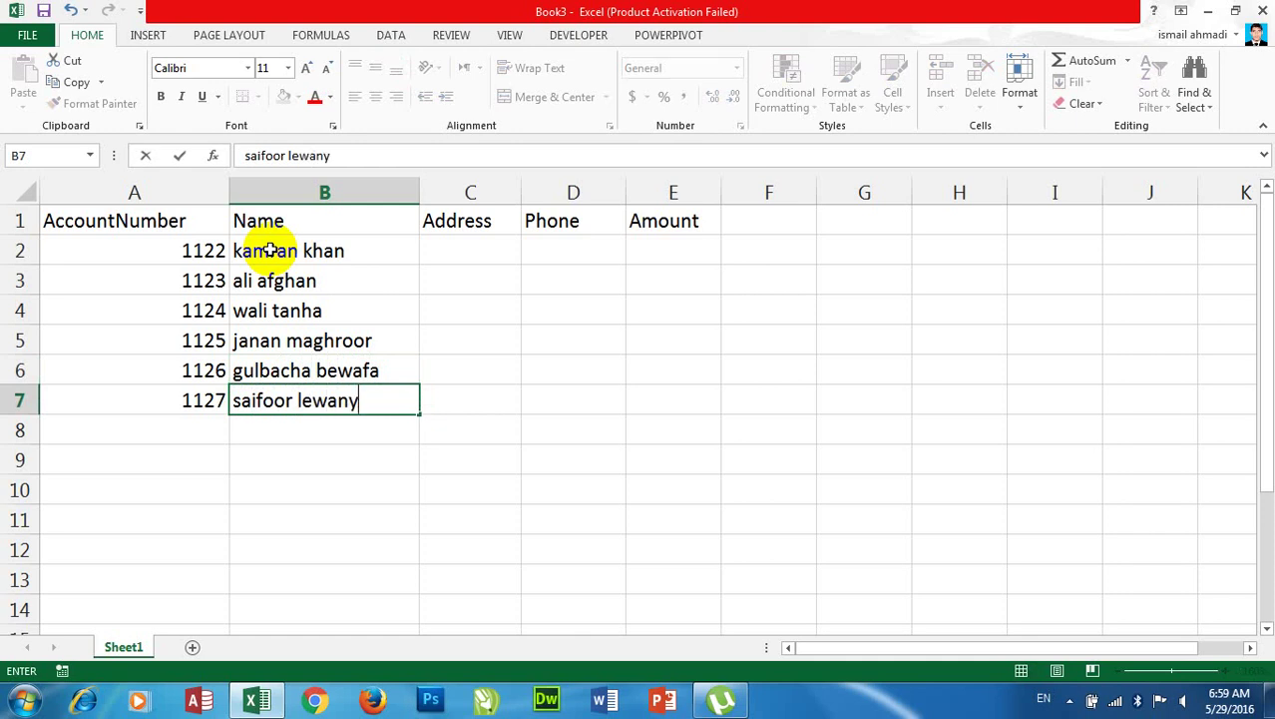
{"action": "key", "text": "Return"}
{"action": "left_click", "coordinate": [492, 252]}
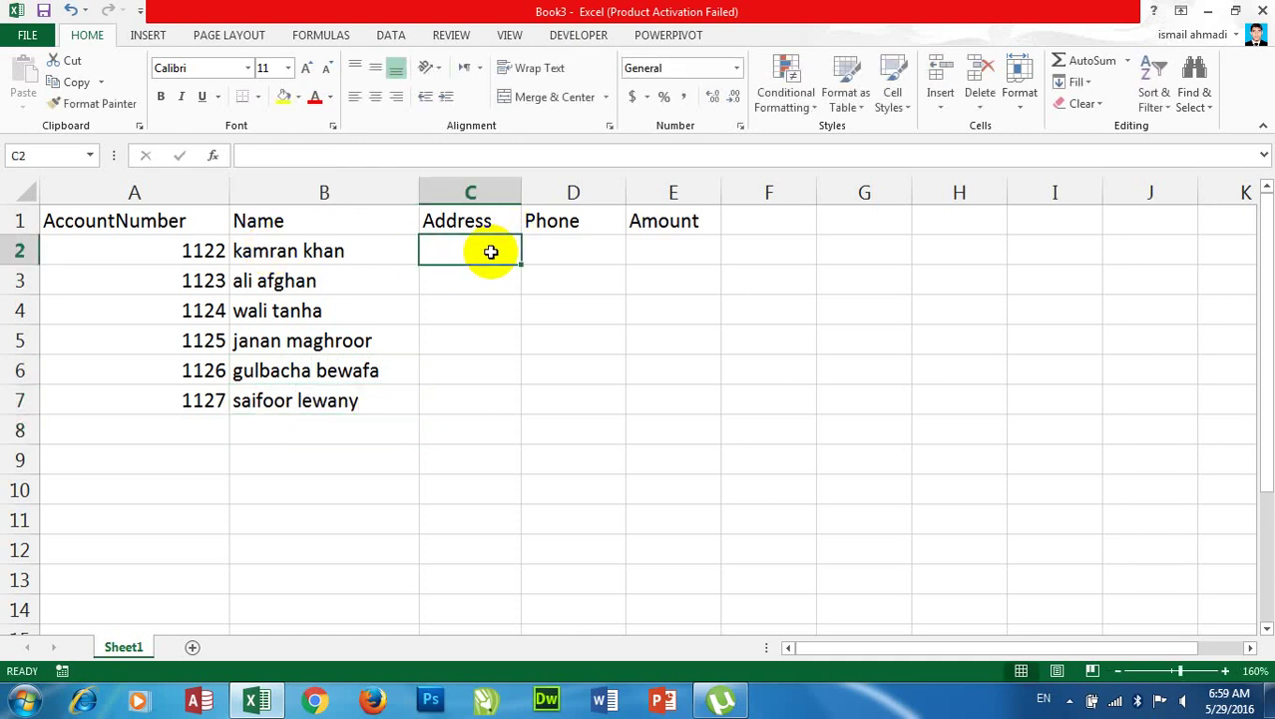
- Enter the first three addresses in column C: kami, behsood and kacha gh
{"action": "type", "text": "kami"}
{"action": "key", "text": "Return"}
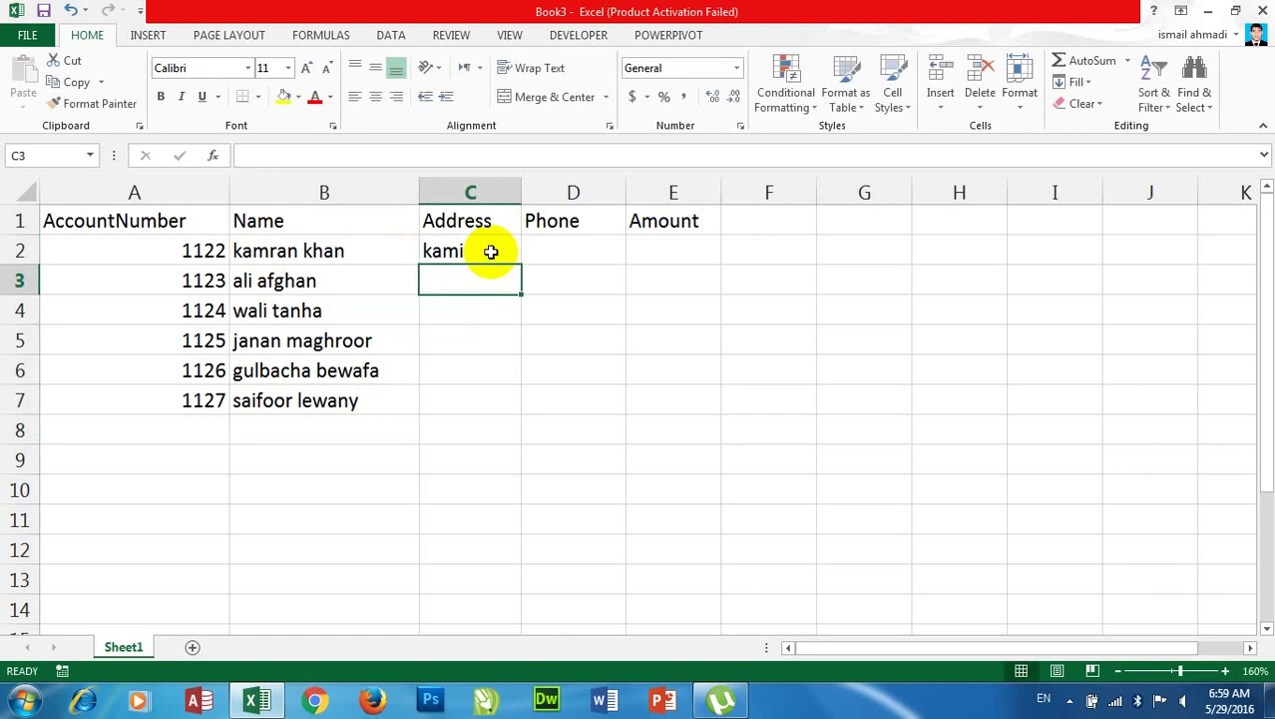
{"action": "type", "text": "be"}
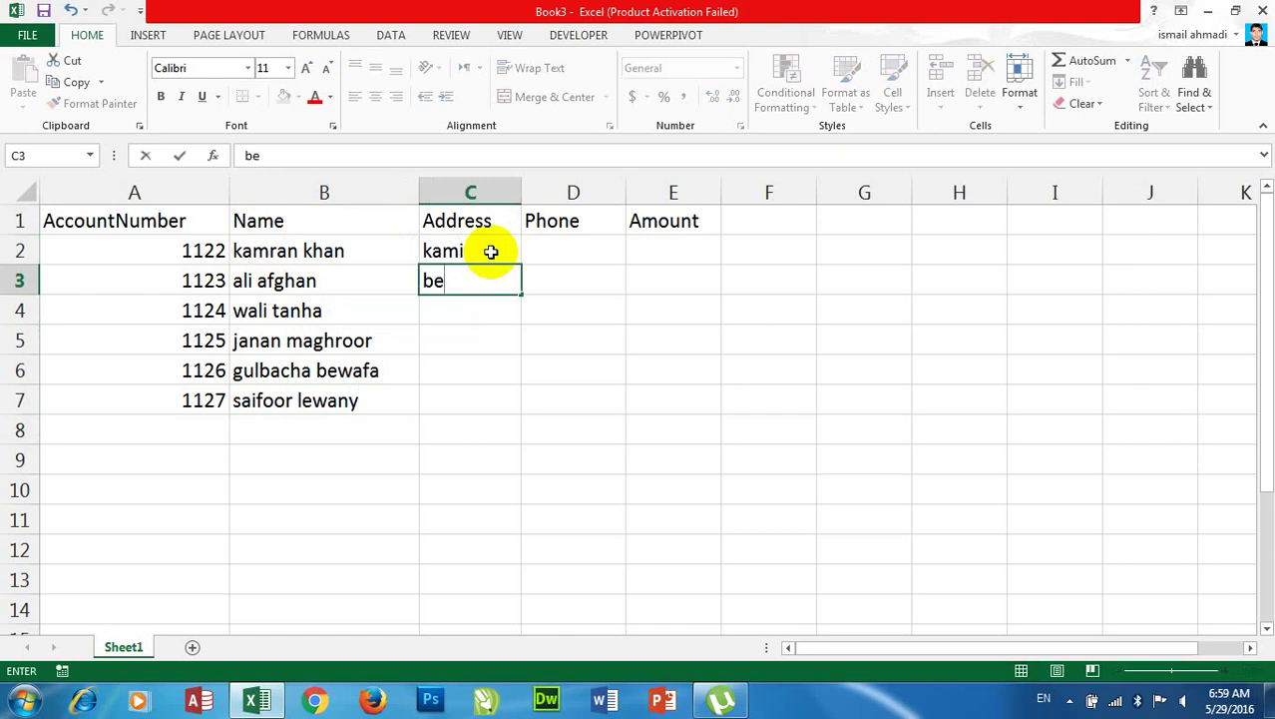
{"action": "type", "text": "hsood"}
{"action": "key", "text": "Return"}
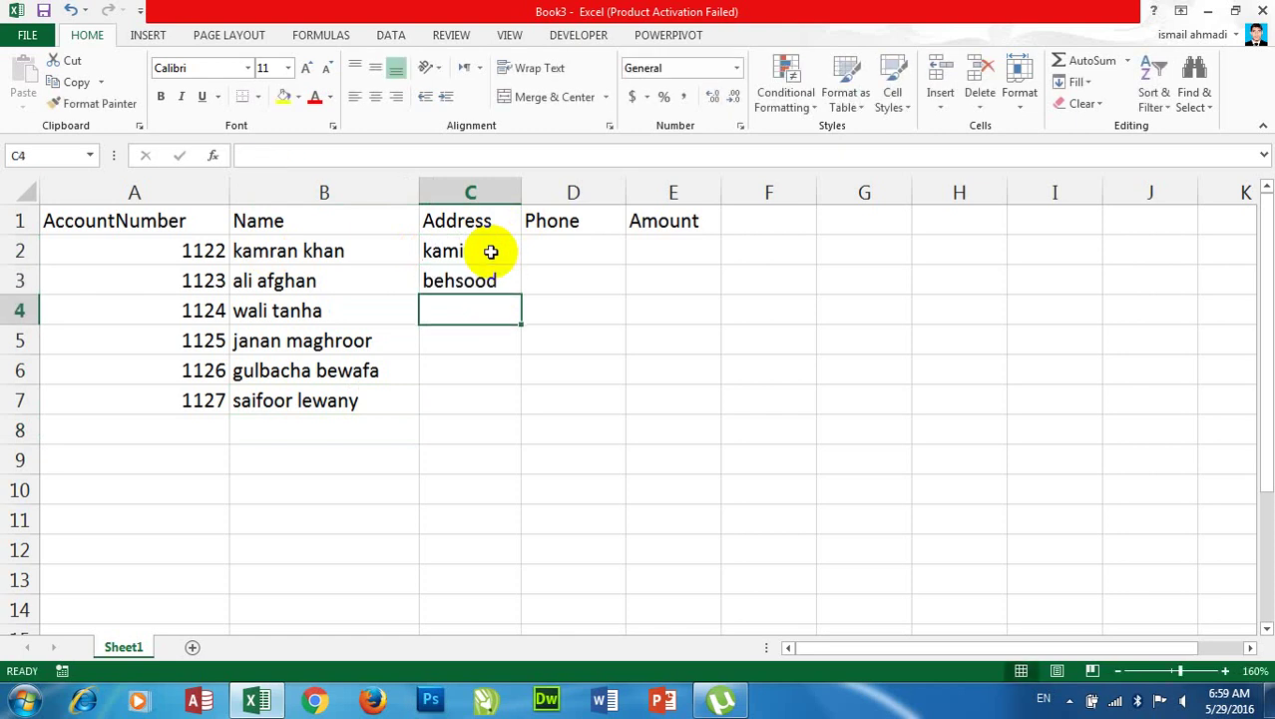
{"action": "type", "text": "kacha "}
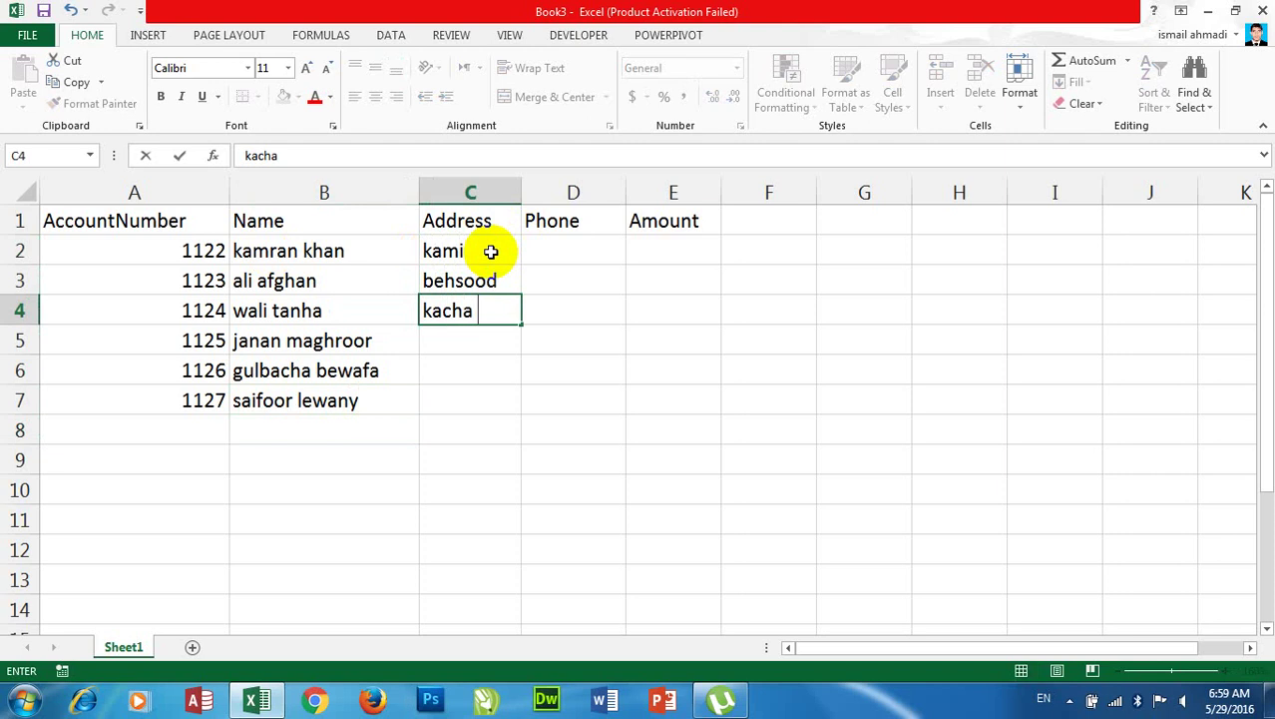
{"action": "type", "text": "ghari"}
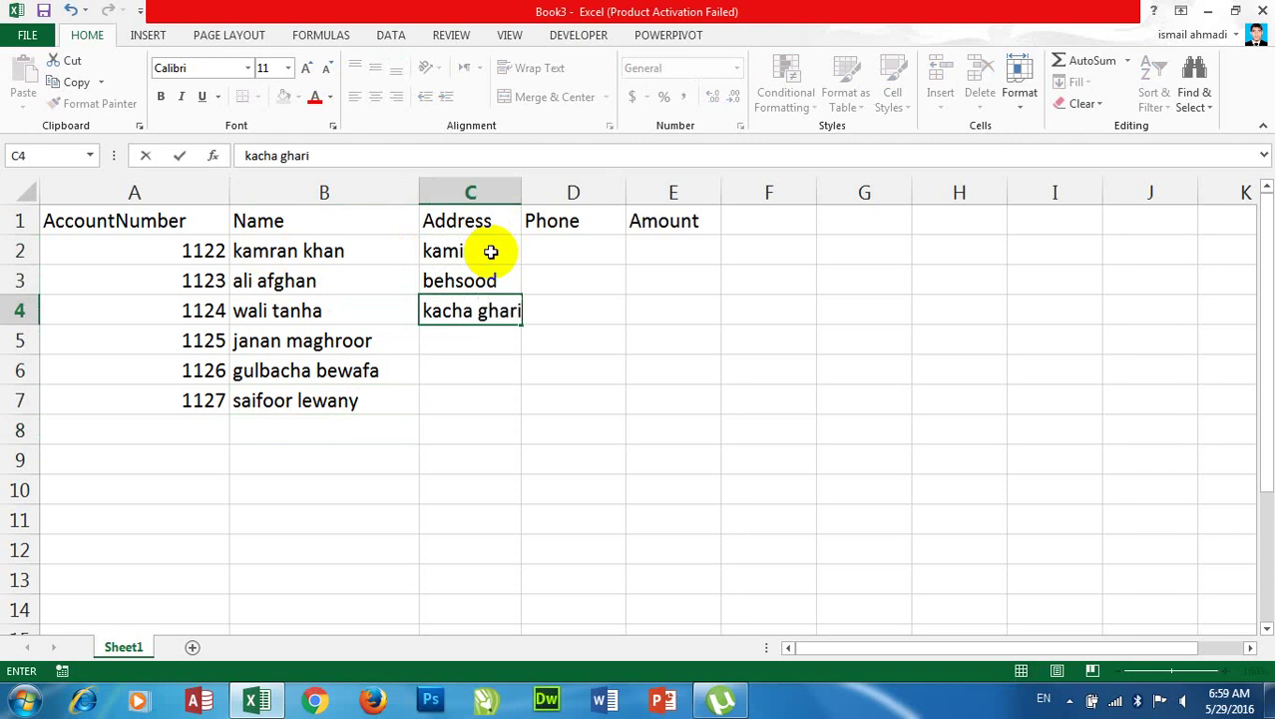
{"action": "key", "text": "Return"}
- Enter the remaining three addresses, including chaplehar, fixing typos along the way
{"action": "type", "text": "nawa"}
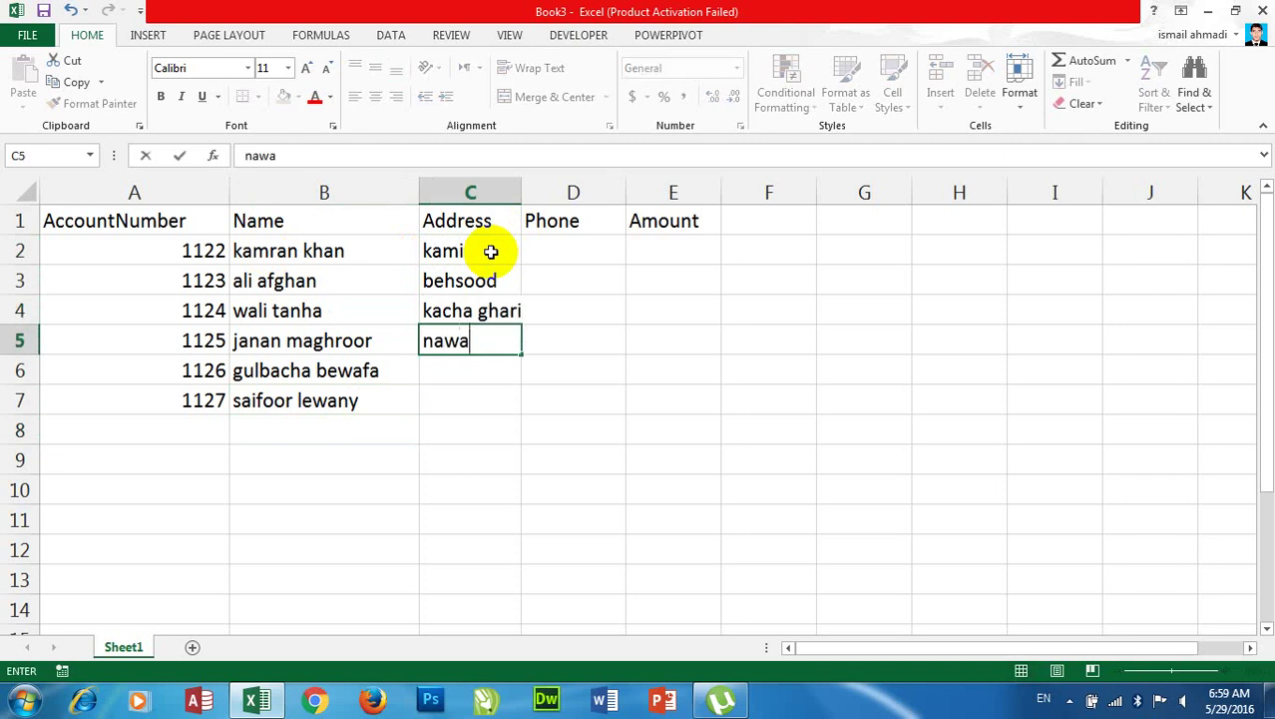
{"action": "key", "text": "BackSpace"}
{"action": "type", "text": "\\"}
{"action": "key", "text": "BackSpace"}
{"action": "key", "text": "BackSpace"}
{"action": "key", "text": "BackSpace"}
{"action": "key", "text": "BackSpace"}
{"action": "type", "text": "wy"}
{"action": "type", "text": " kali"}
{"action": "key", "text": "Return"}
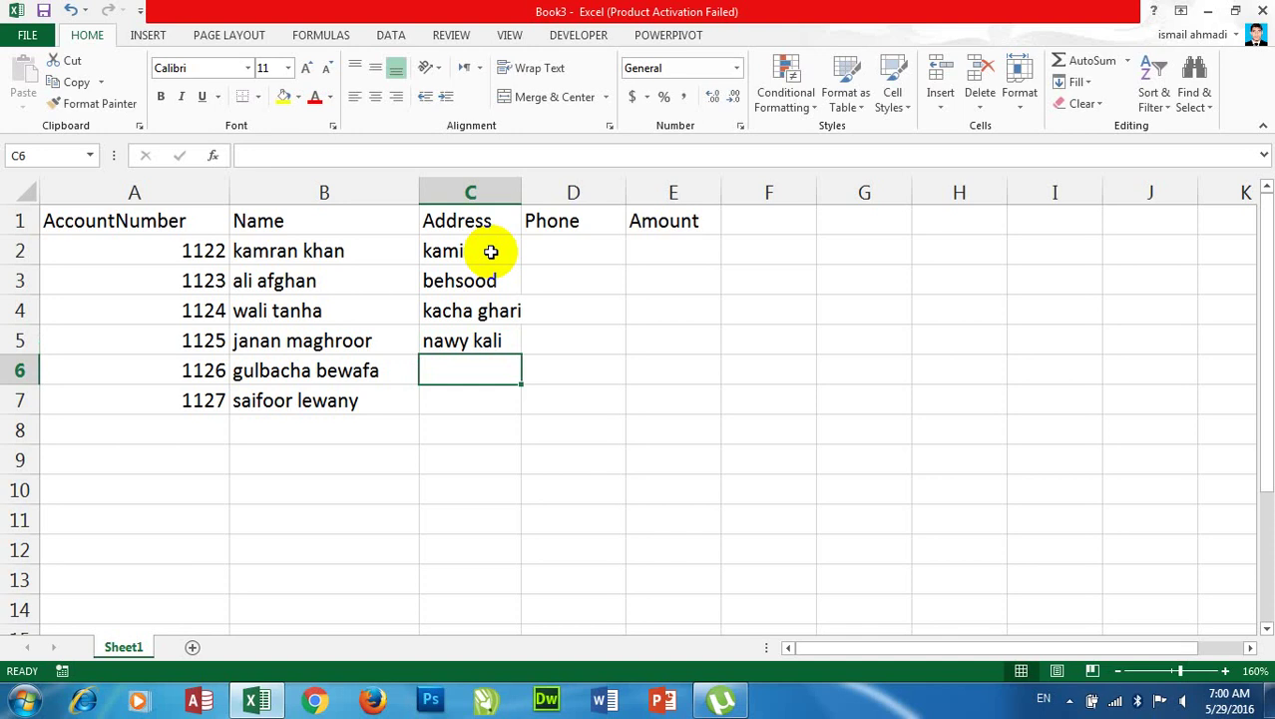
{"action": "type", "text": "cha"}
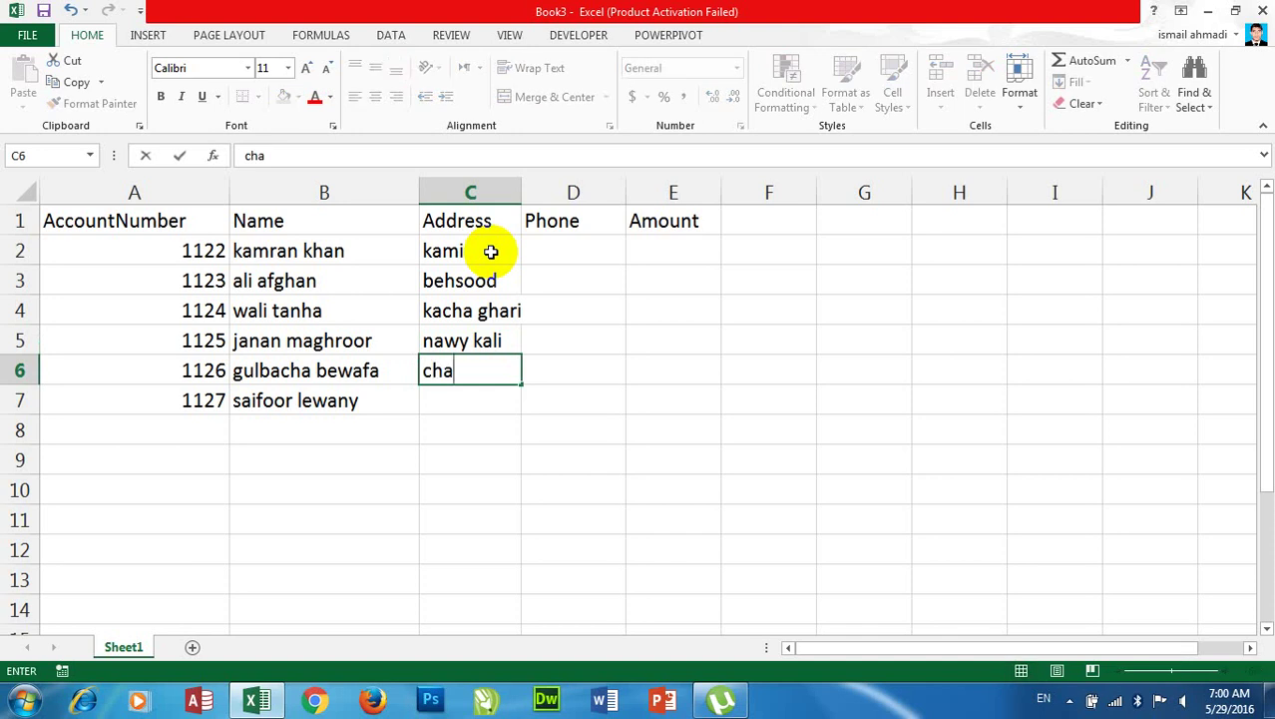
{"action": "type", "text": "plehar"}
{"action": "key", "text": "Return"}
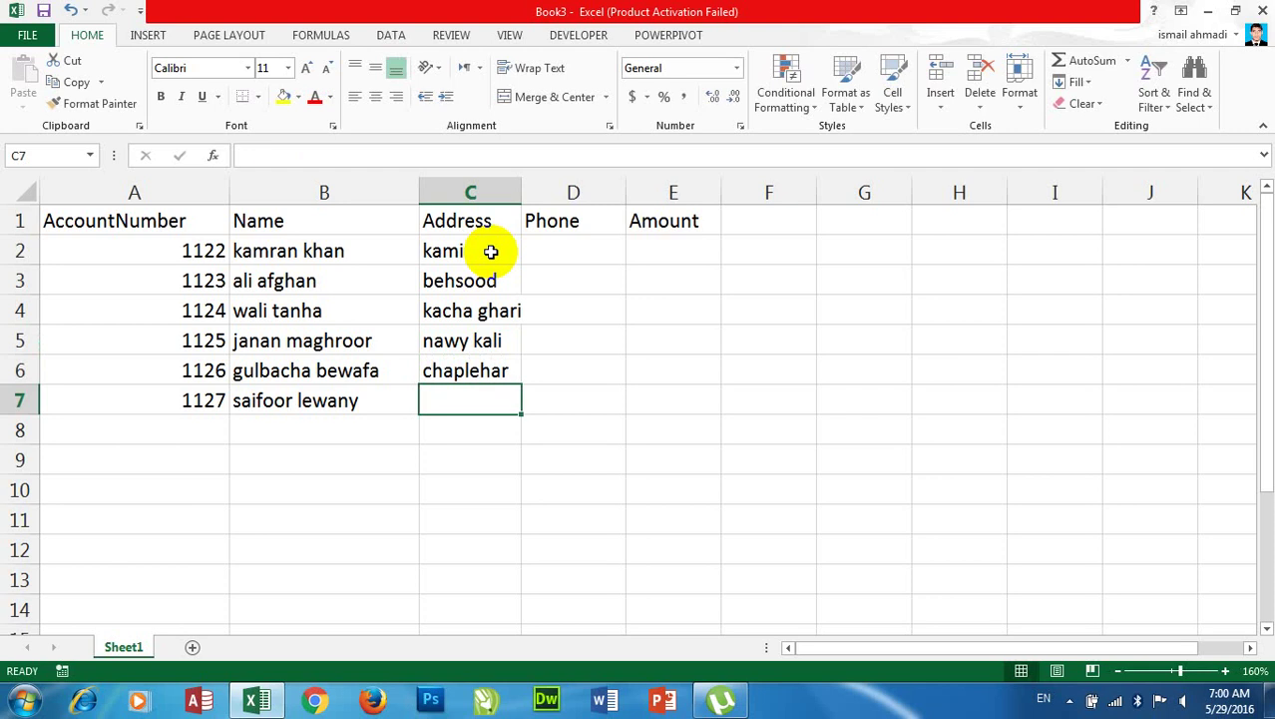
{"action": "type", "text": "khogyar"}
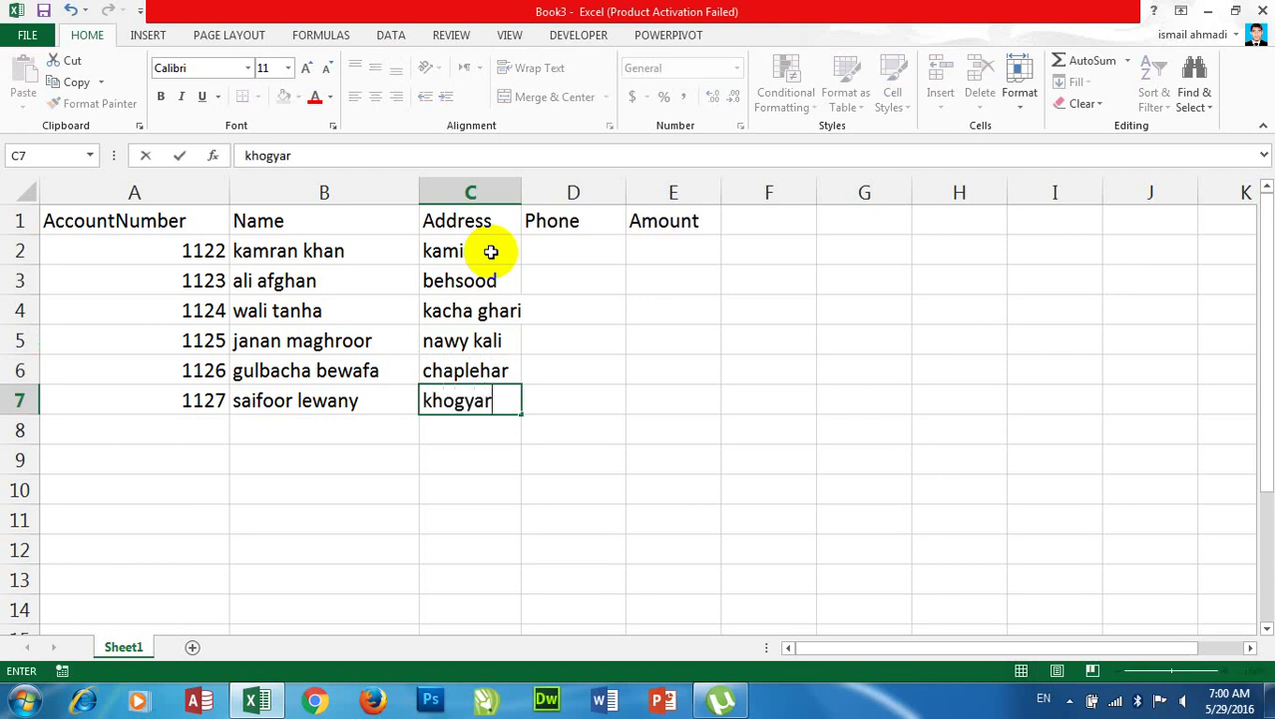
{"action": "type", "text": "n"}
{"action": "key", "text": "BackSpace"}
{"action": "key", "text": "BackSpace"}
{"action": "type", "text": "n"}
{"action": "type", "text": "i"}
{"action": "key", "text": "Return"}
- Fill in a phone number for each of the six accounts under Phone
{"action": "left_click", "coordinate": [570, 251]}
{"action": "type", "text": "234"}
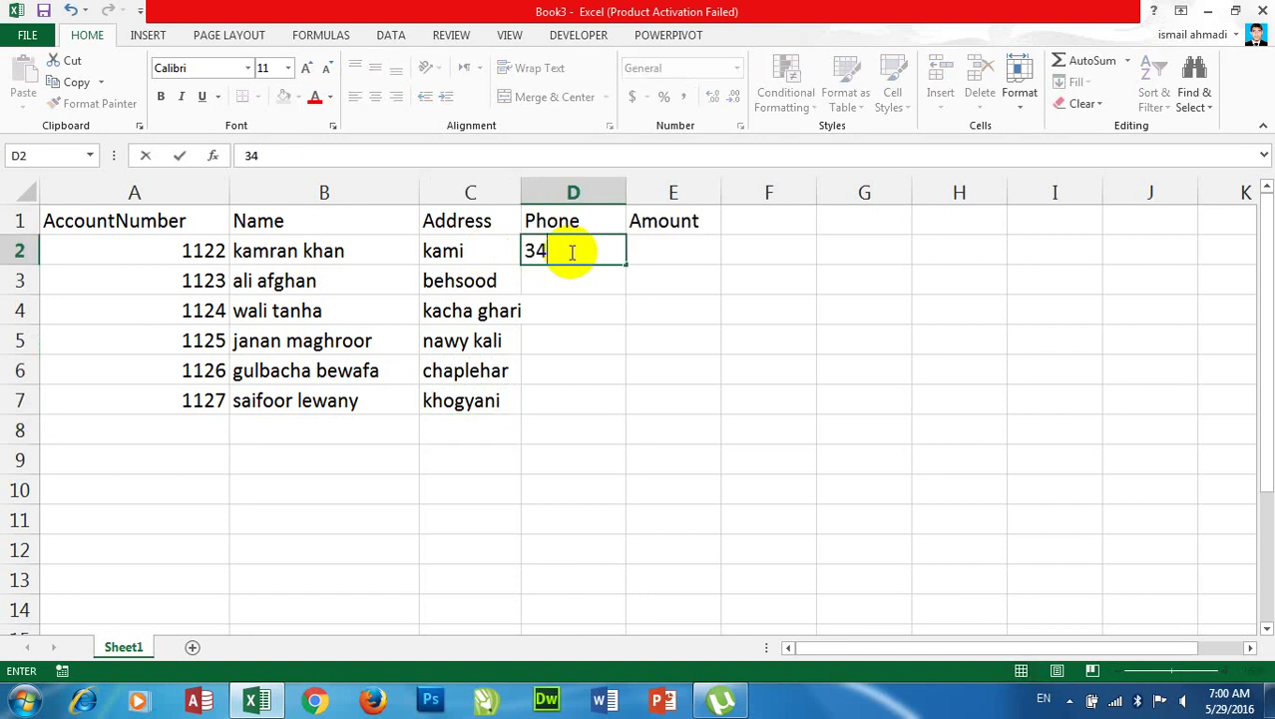
{"action": "type", "text": "324"}
{"action": "key", "text": "Return"}
{"action": "type", "text": "234234"}
{"action": "key", "text": "Return"}
{"action": "type", "text": "234234"}
{"action": "key", "text": "Return"}
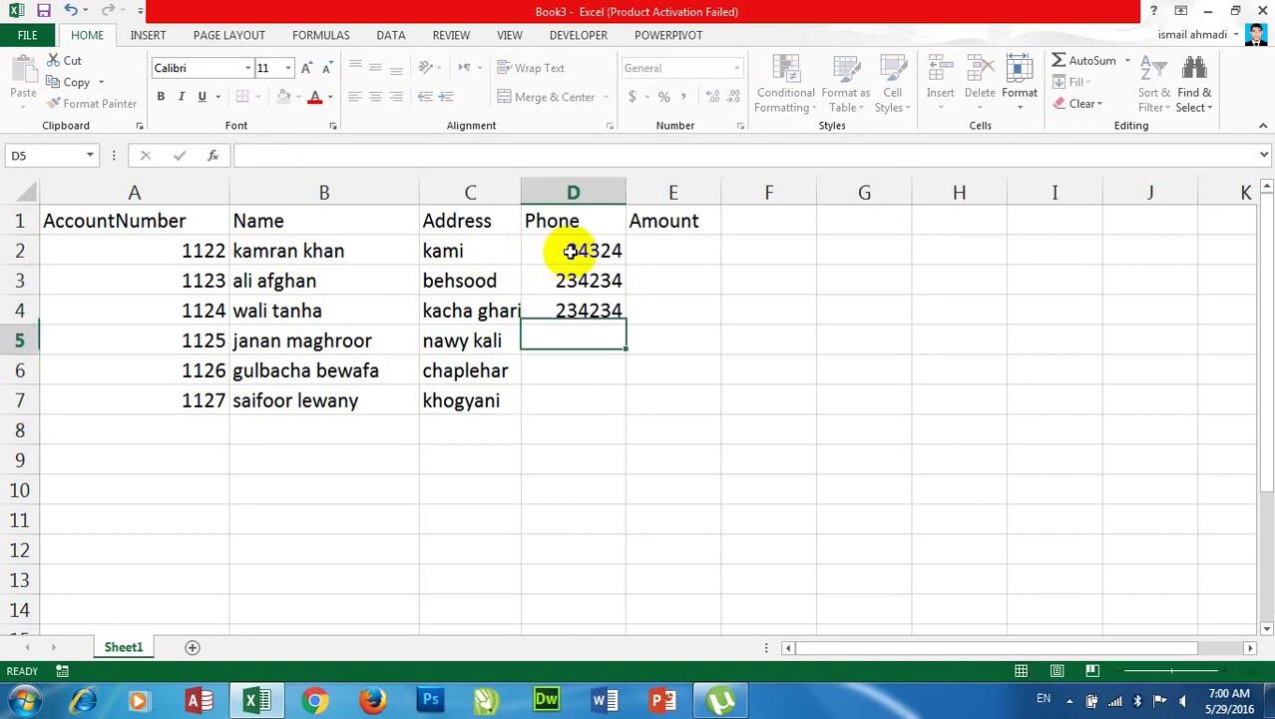
{"action": "type", "text": "23423"}
{"action": "key", "text": "Return"}
{"action": "type", "text": "234324 2342342"}
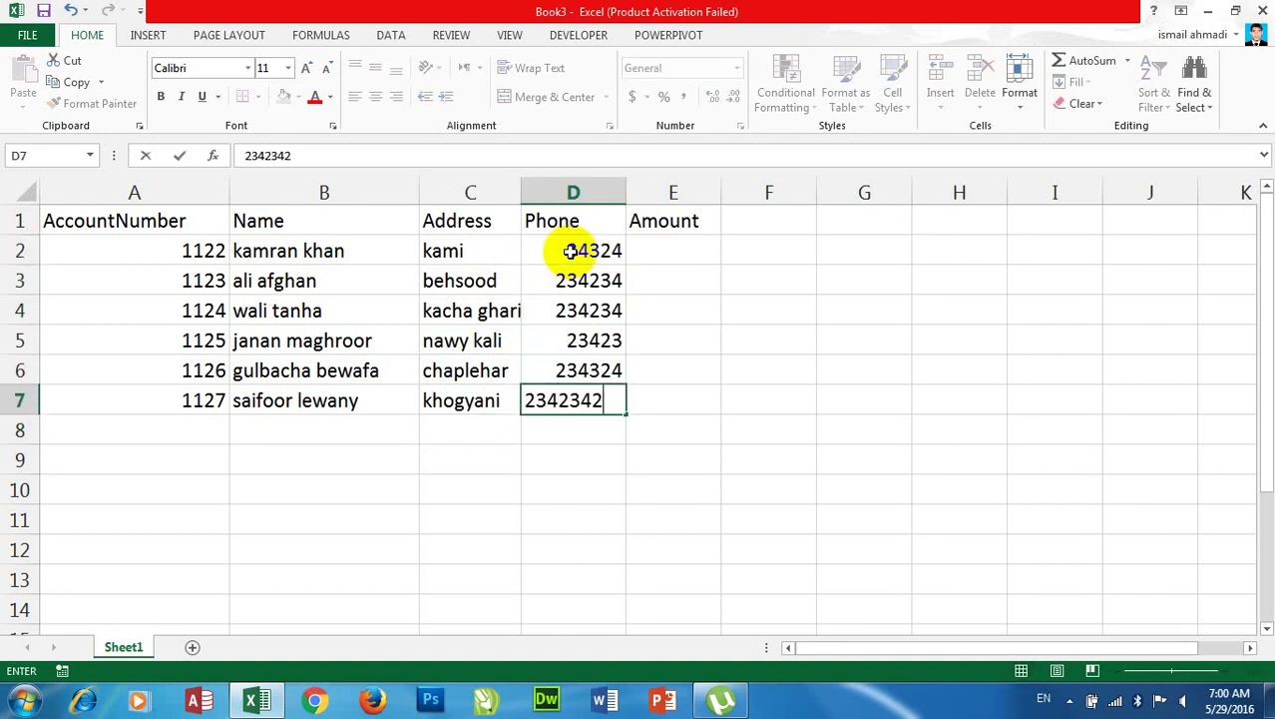
{"action": "key", "text": "Right"}
- Enter 500000 as the first account's amount, correcting the mistyped 50000
{"action": "key", "text": "Up"}
{"action": "key", "text": "Up"}
{"action": "key", "text": "Up"}
{"action": "key", "text": "Up"}
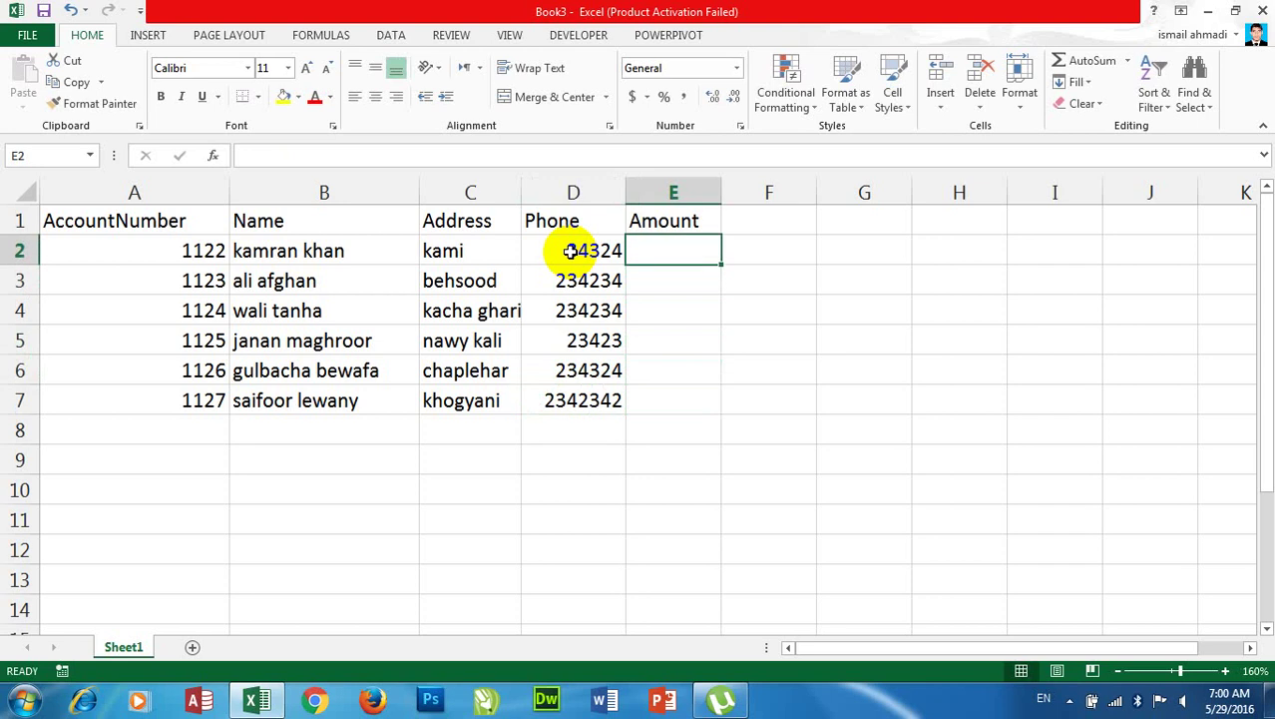
{"action": "type", "text": "50000"}
{"action": "key", "text": "Return"}
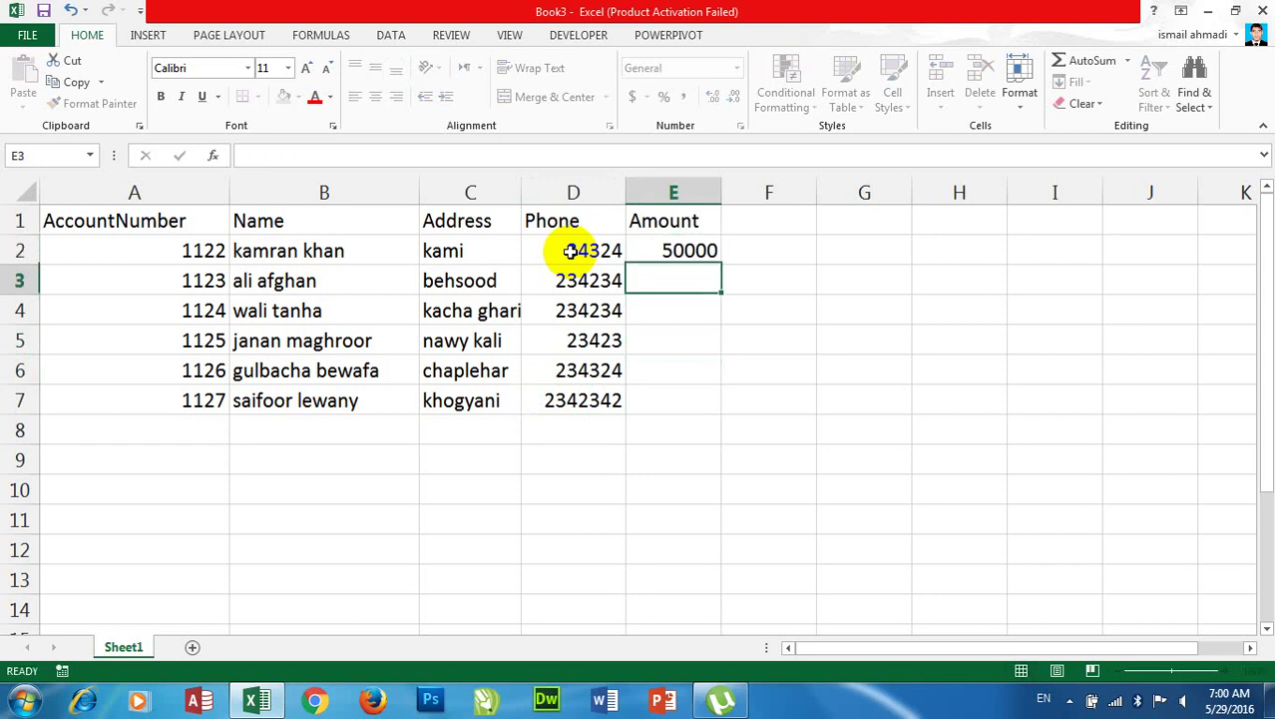
{"action": "key", "text": "Up"}
{"action": "type", "text": "50000"}
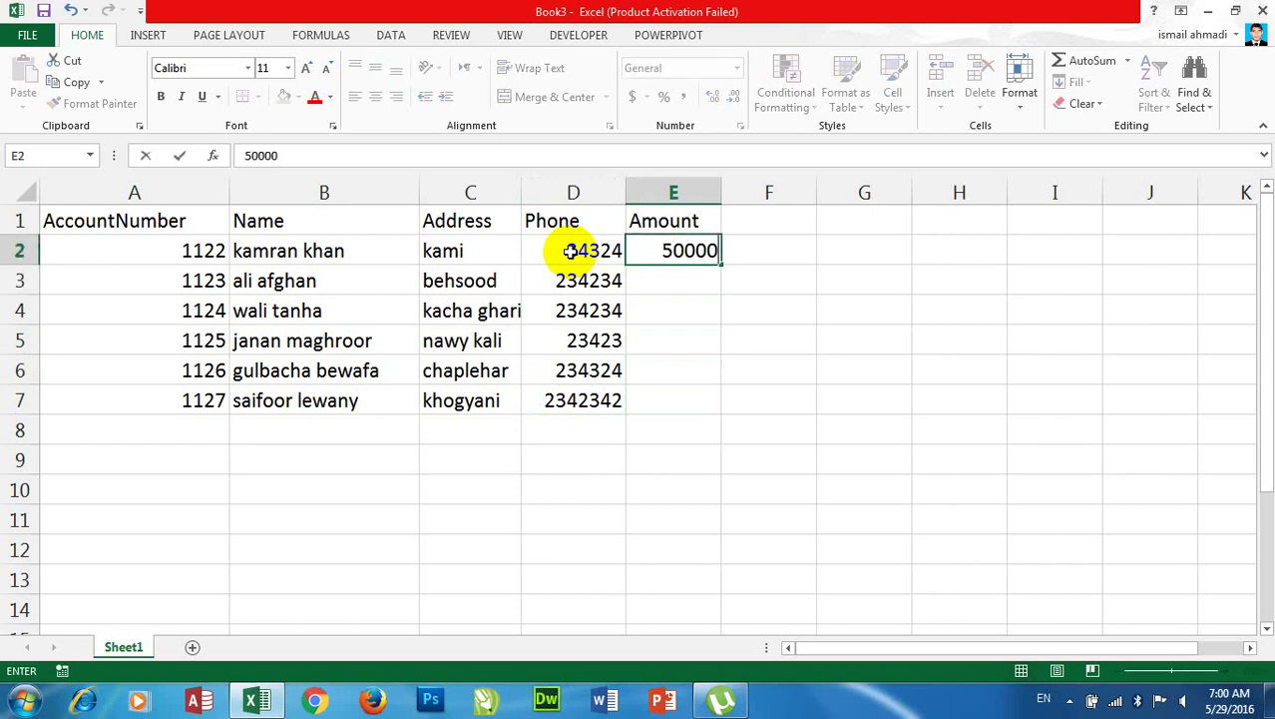
{"action": "type", "text": "0"}
{"action": "key", "text": "Return"}
- Enter amounts 600000, 1800000, 100000, 50000 and 20000 for the remaining accounts
{"action": "type", "text": "600000"}
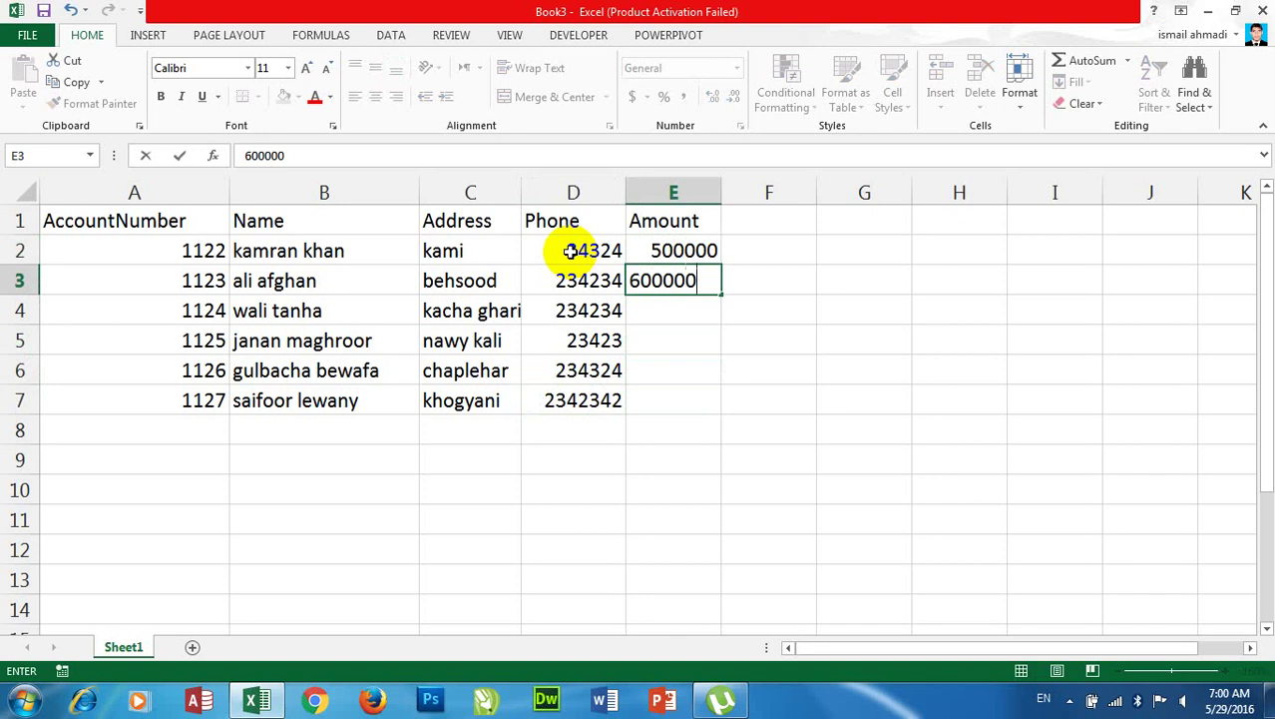
{"action": "key", "text": "Return"}
{"action": "type", "text": "1800000"}
{"action": "key", "text": "Return"}
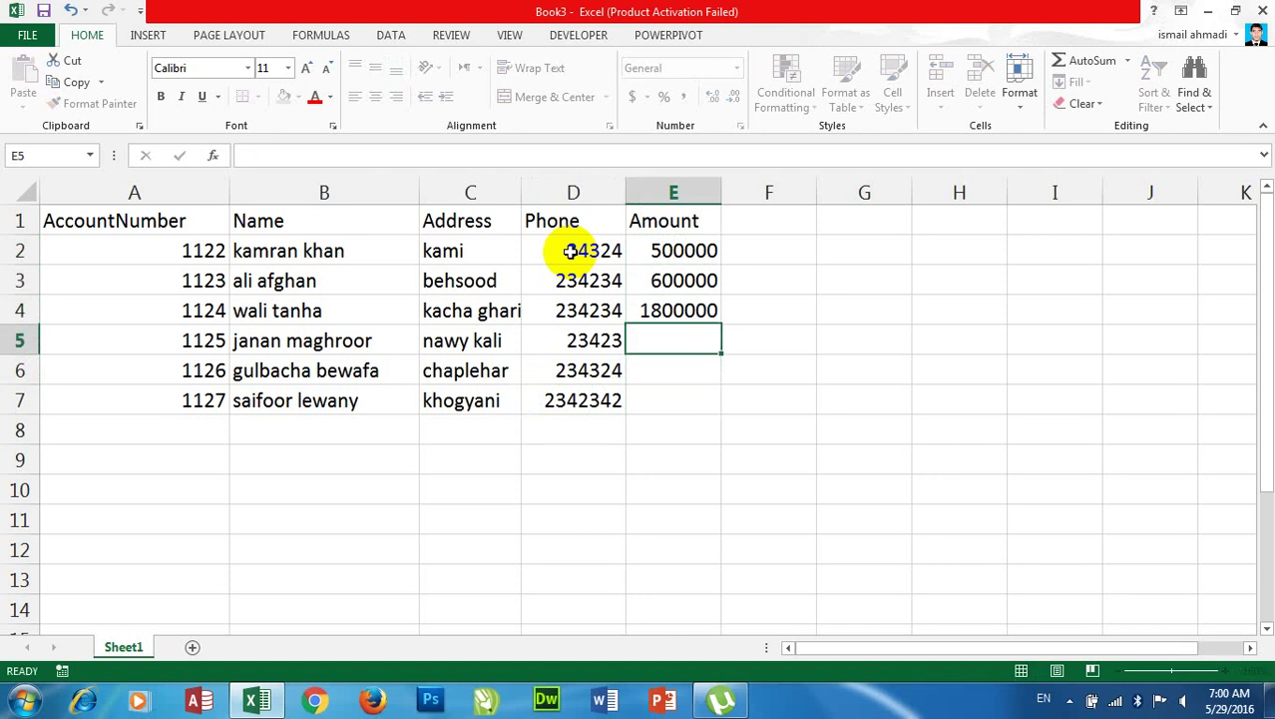
{"action": "type", "text": "100000"}
{"action": "key", "text": "Return"}
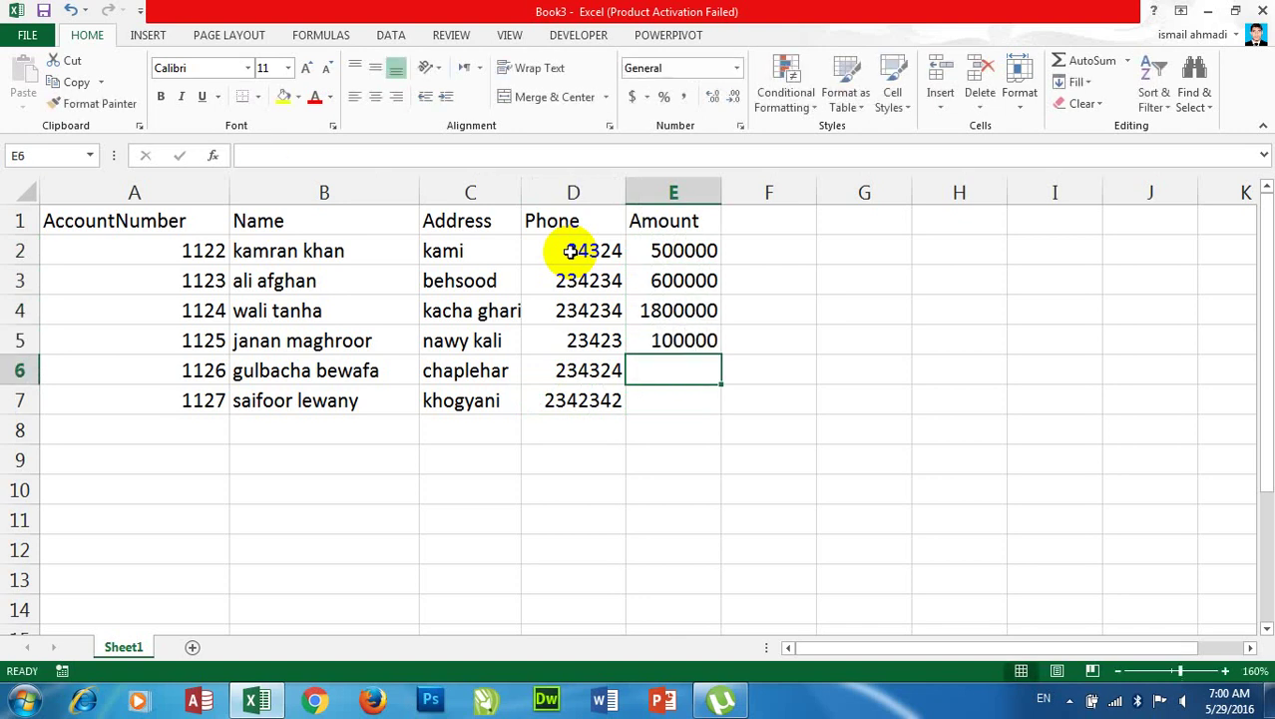
{"action": "type", "text": "50000"}
{"action": "key", "text": "Return"}
{"action": "type", "text": "2000"}
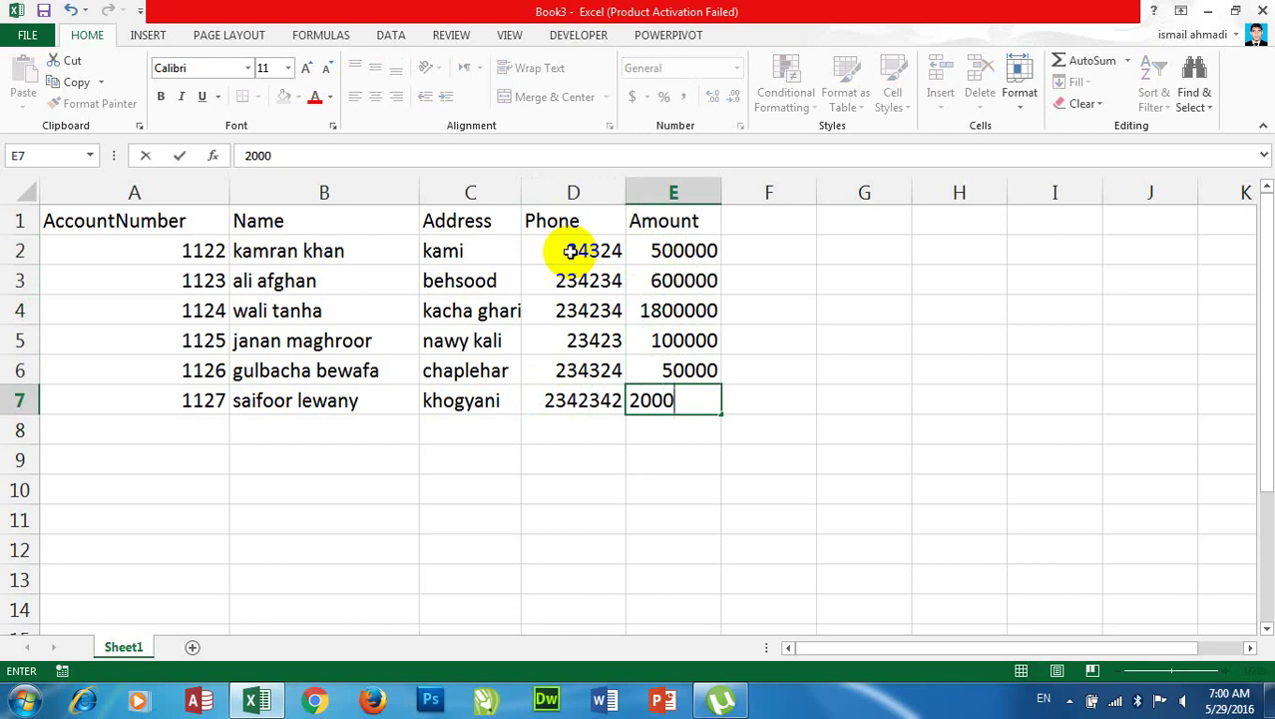
{"action": "type", "text": "0"}
{"action": "key", "text": "Return"}
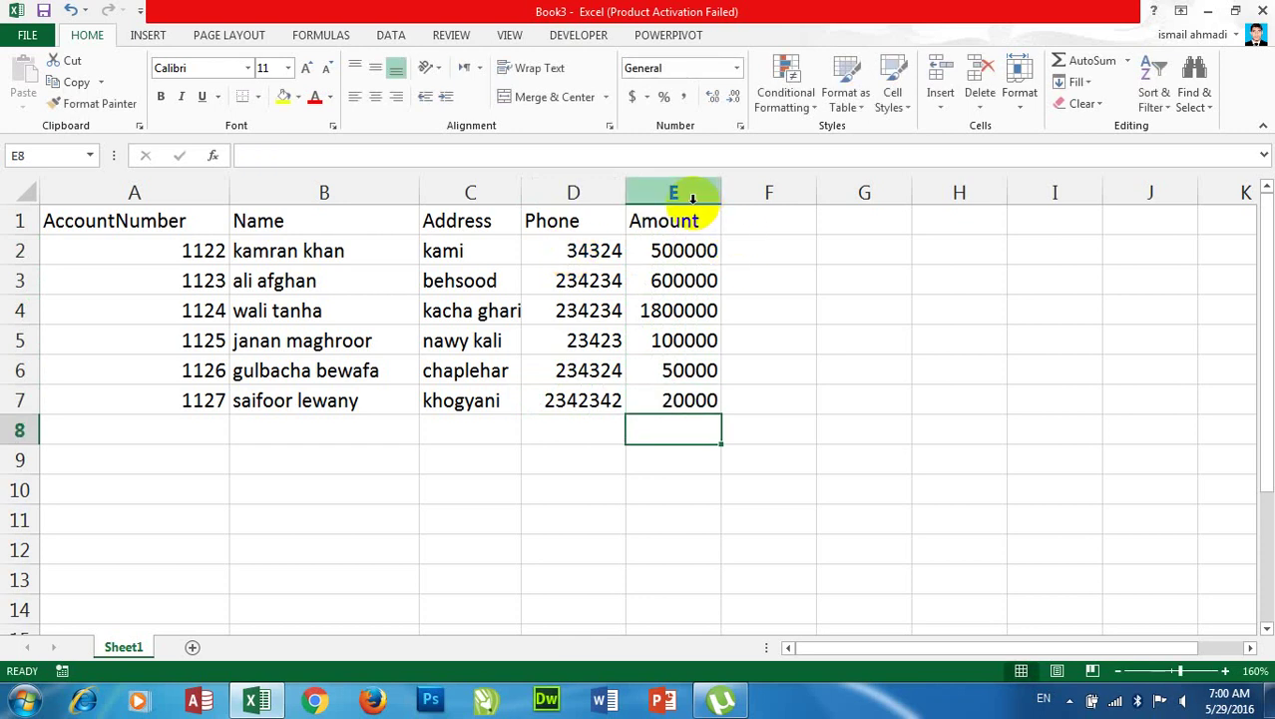
- Bold the header row and format A1:E7 as a banded table with filter buttons
{"action": "left_click_drag", "start_coordinate": [185, 217], "coordinate": [703, 199]}
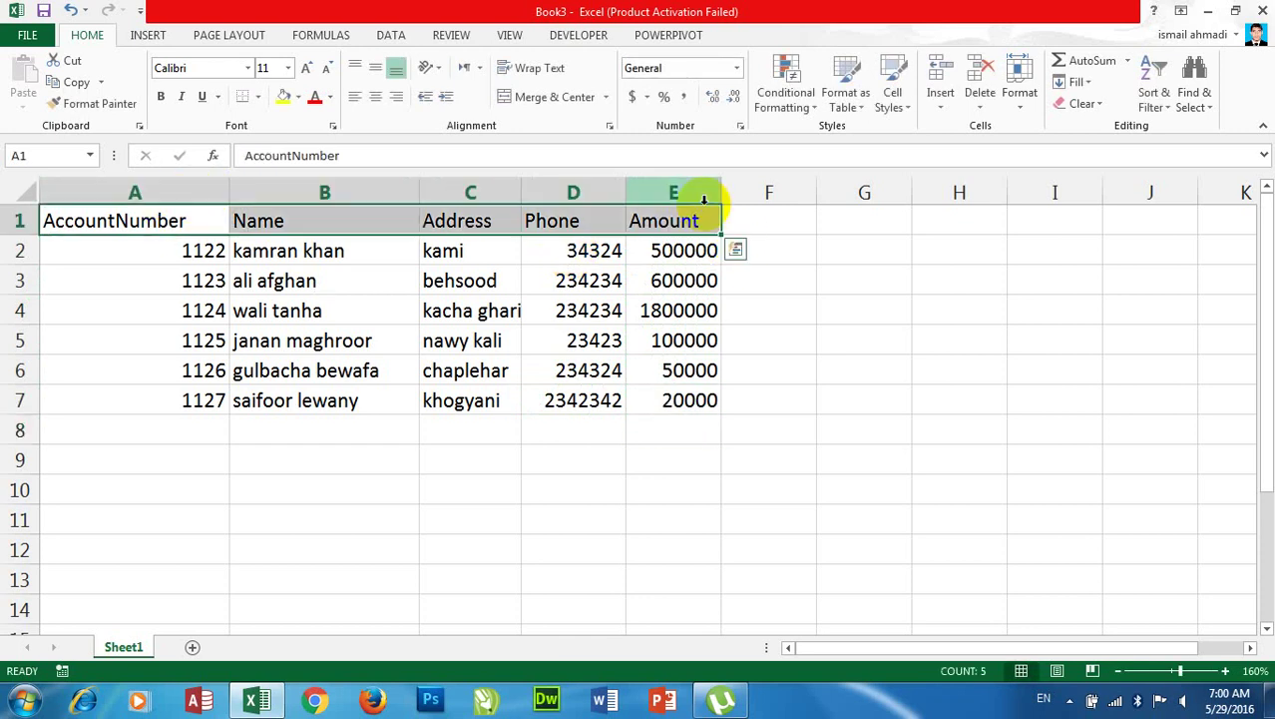
{"action": "key", "text": "ctrl+b"}
{"action": "mouse_move", "coordinate": [177, 219]}
{"action": "left_mouse_down"}
{"action": "mouse_move", "coordinate": [678, 417]}
{"action": "mouse_move", "coordinate": [679, 399]}
{"action": "left_mouse_up"}
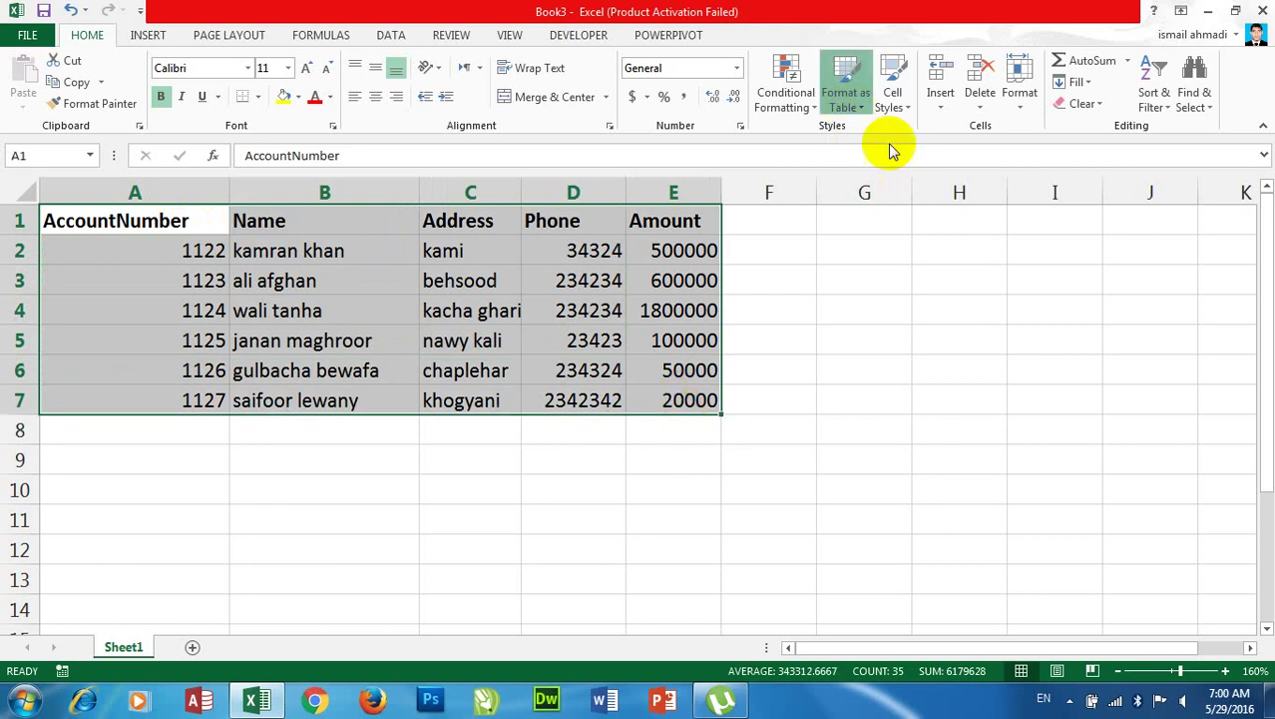
{"action": "left_click", "coordinate": [846, 100]}
{"action": "left_click", "coordinate": [919, 169]}
{"action": "key", "text": "Return"}
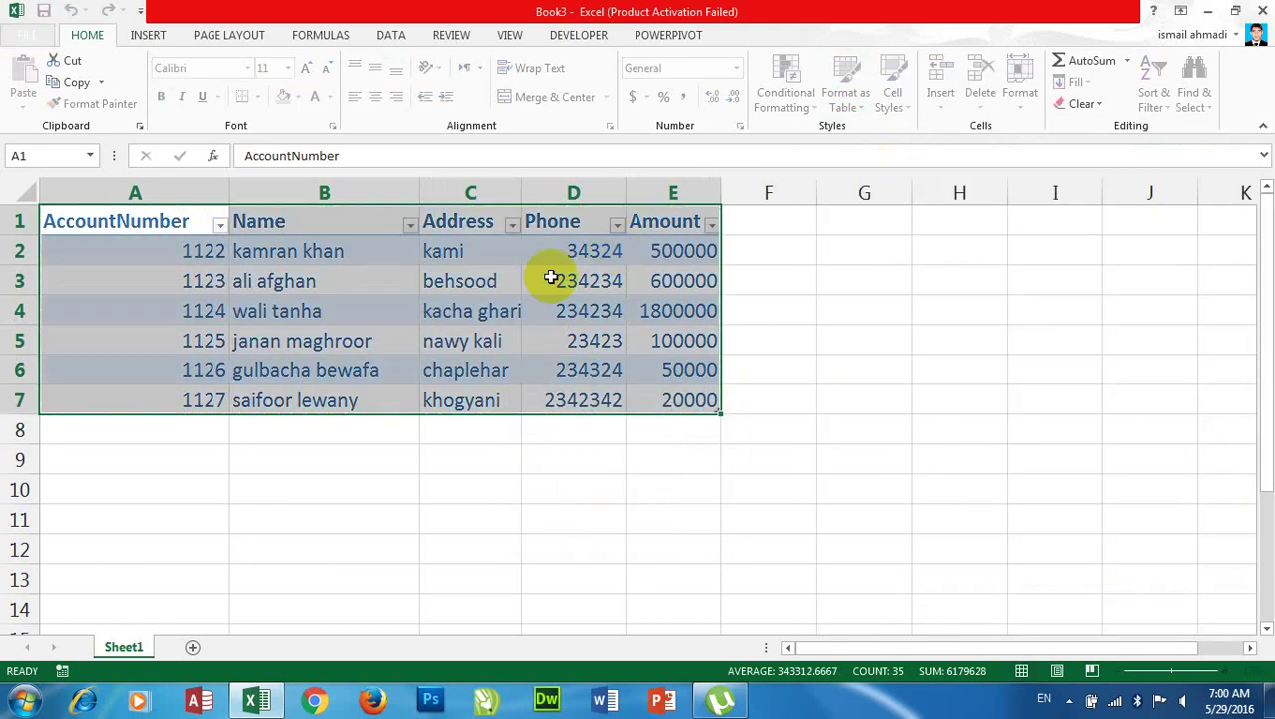
{"action": "left_click", "coordinate": [527, 287]}
{"action": "left_click", "coordinate": [957, 338]}
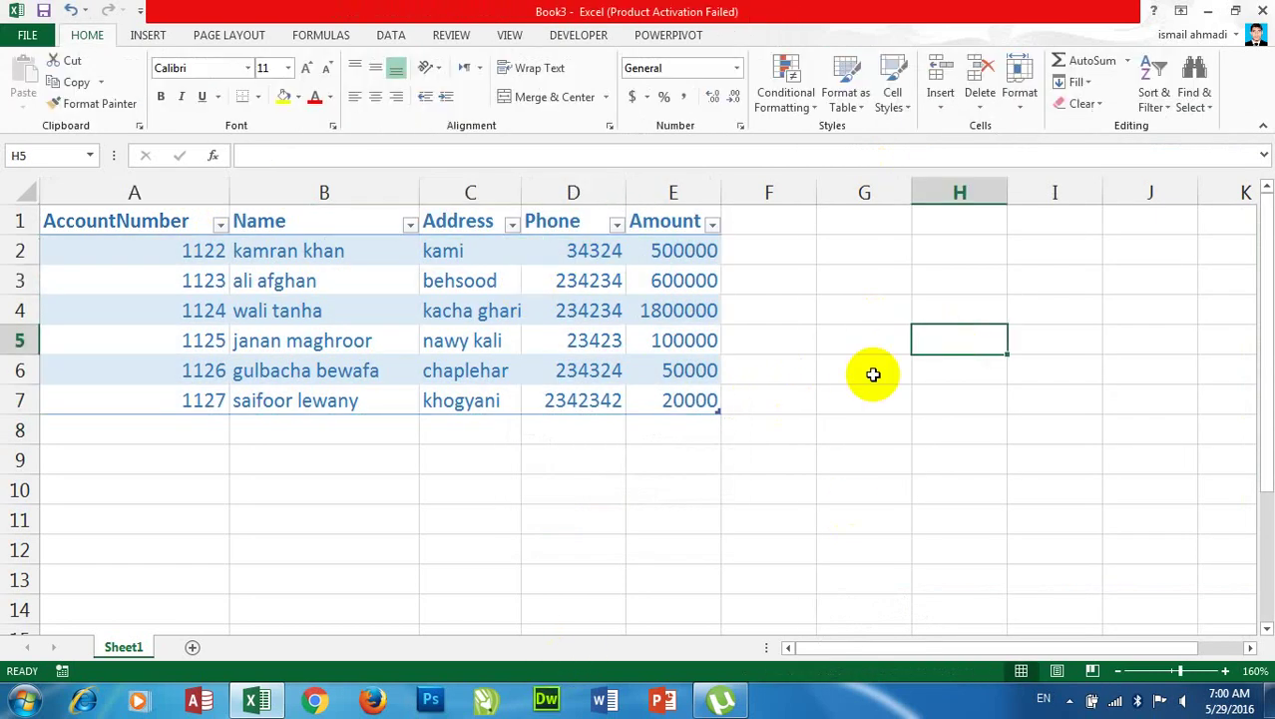
{"action": "left_click", "coordinate": [1251, 647]}
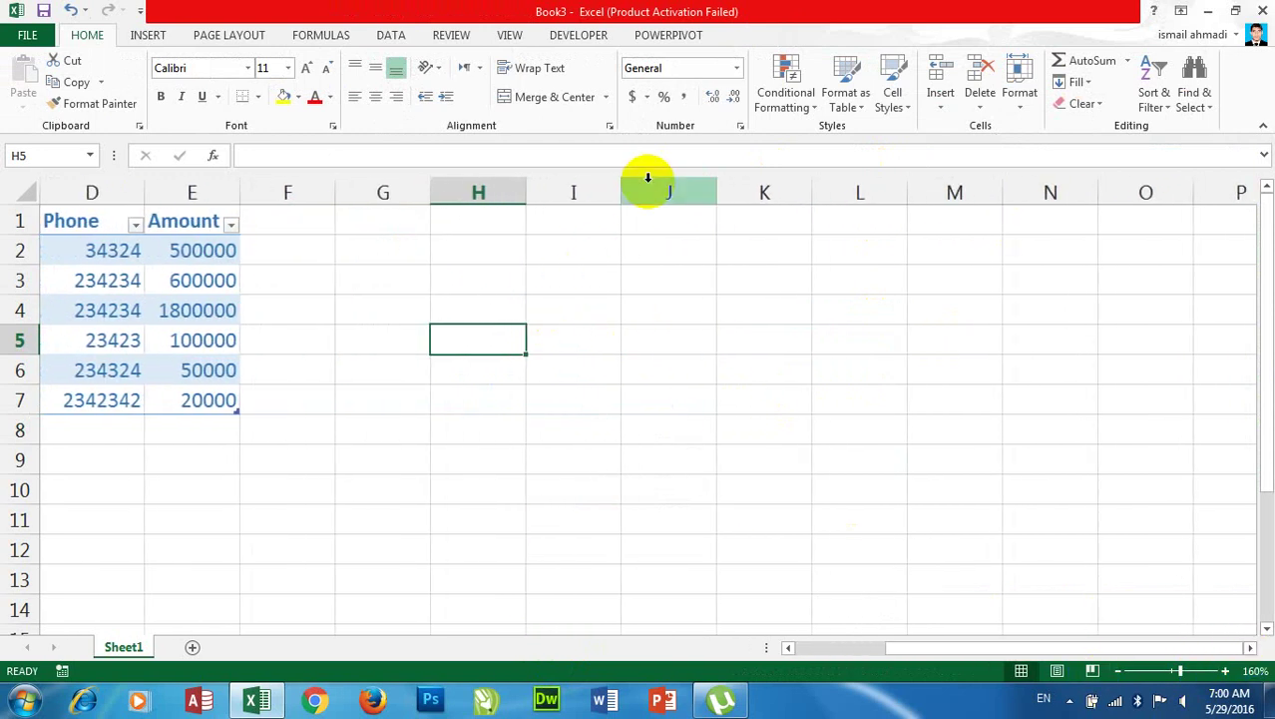
- Widen column I and put the label 'Enter the ID' in I4
{"action": "left_click_drag", "start_coordinate": [621, 191], "coordinate": [818, 191]}
{"action": "left_click", "coordinate": [652, 297]}
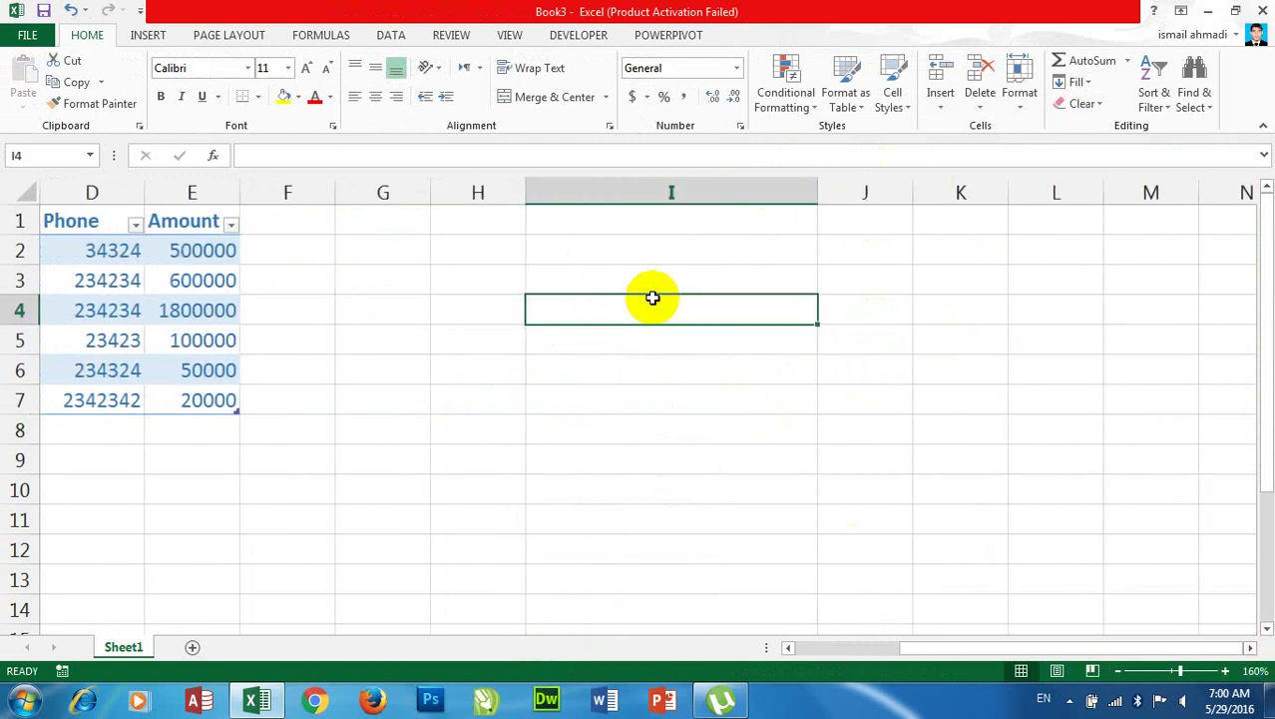
{"action": "type", "text": "ente"}
{"action": "key", "text": "BackSpace"}
{"action": "key", "text": "BackSpace"}
{"action": "key", "text": "BackSpace"}
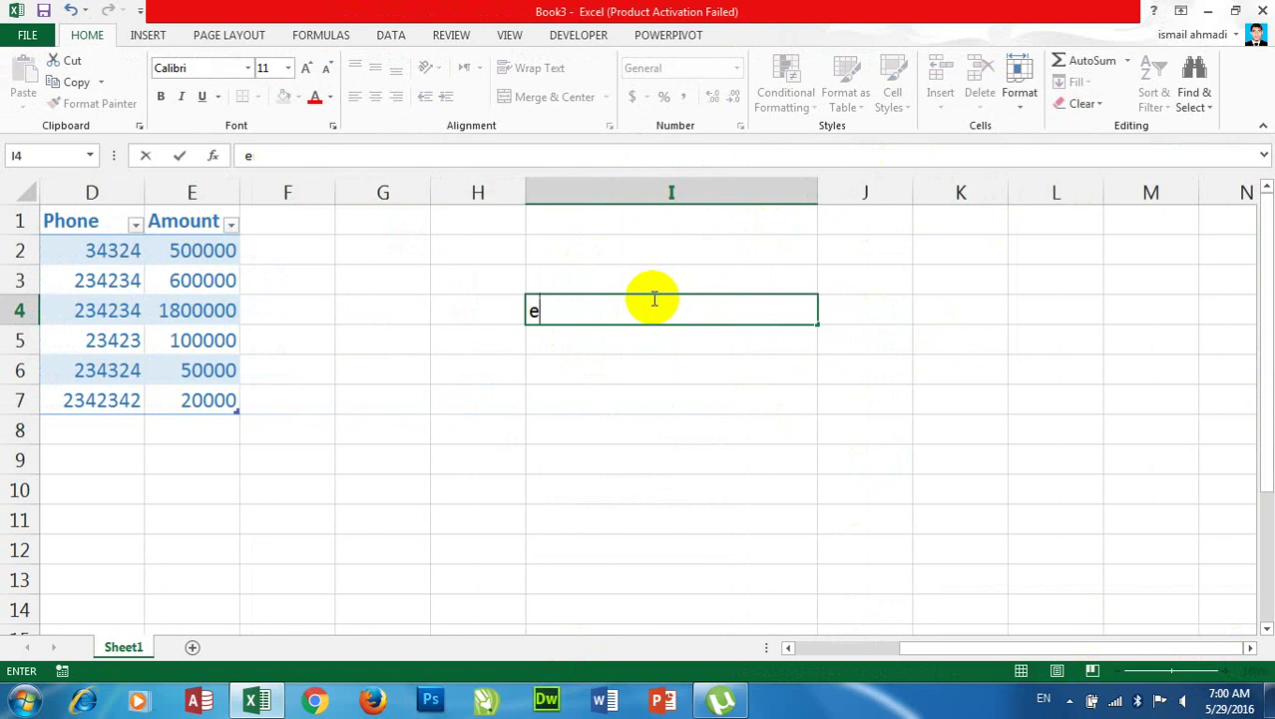
{"action": "type", "text": "nter the I"}
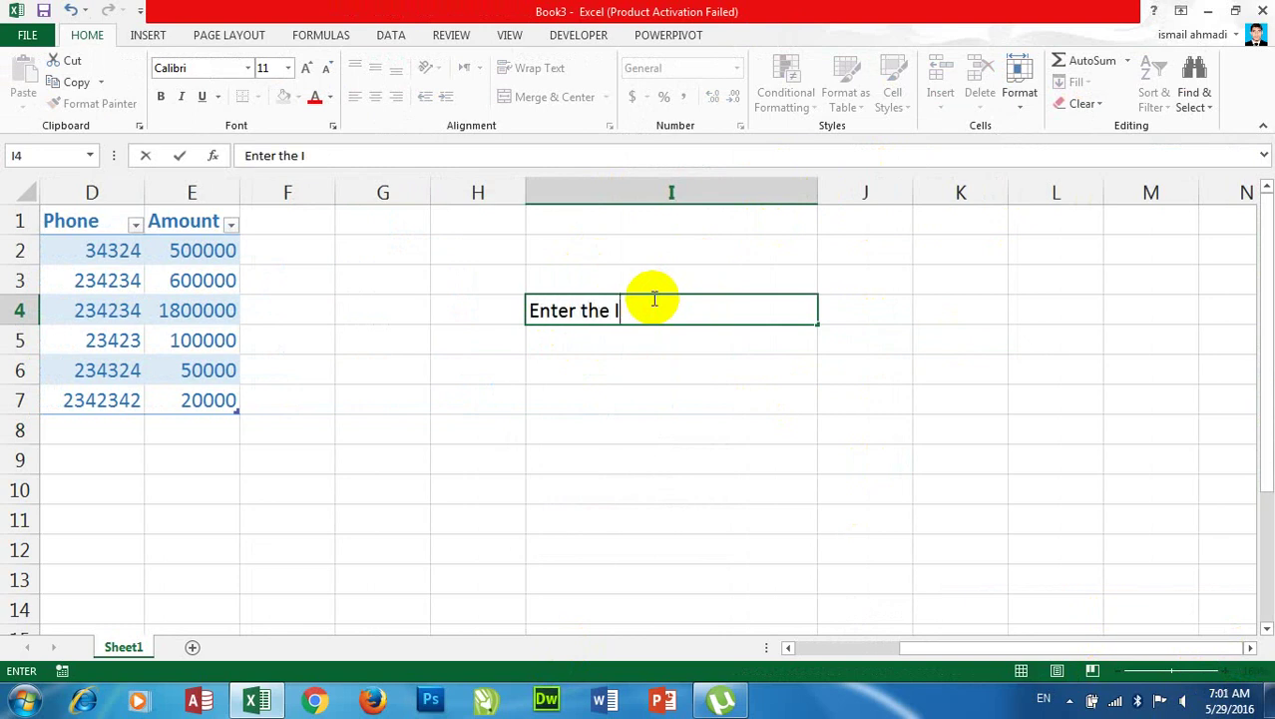
{"action": "type", "text": "d"}
{"action": "key", "text": "Return"}
{"action": "left_click", "coordinate": [653, 311]}
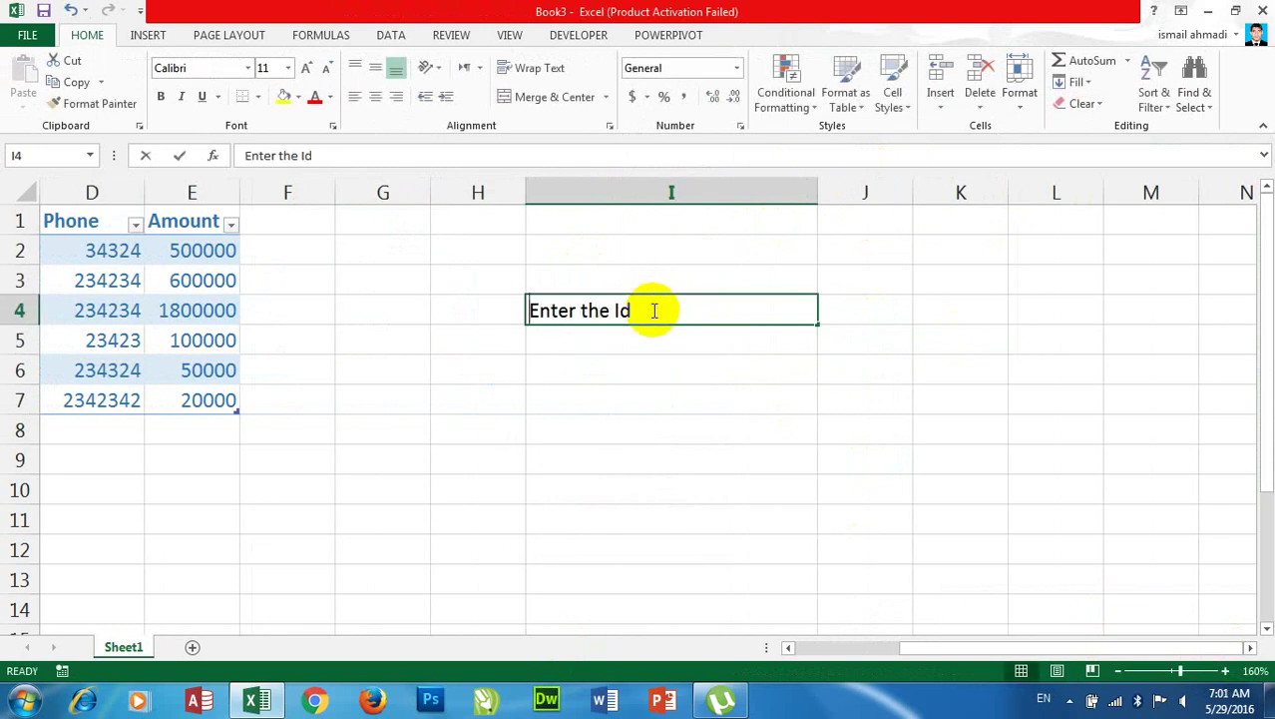
{"action": "double_click", "coordinate": [654, 310]}
{"action": "key", "text": "BackSpace"}
{"action": "key", "text": "Return"}
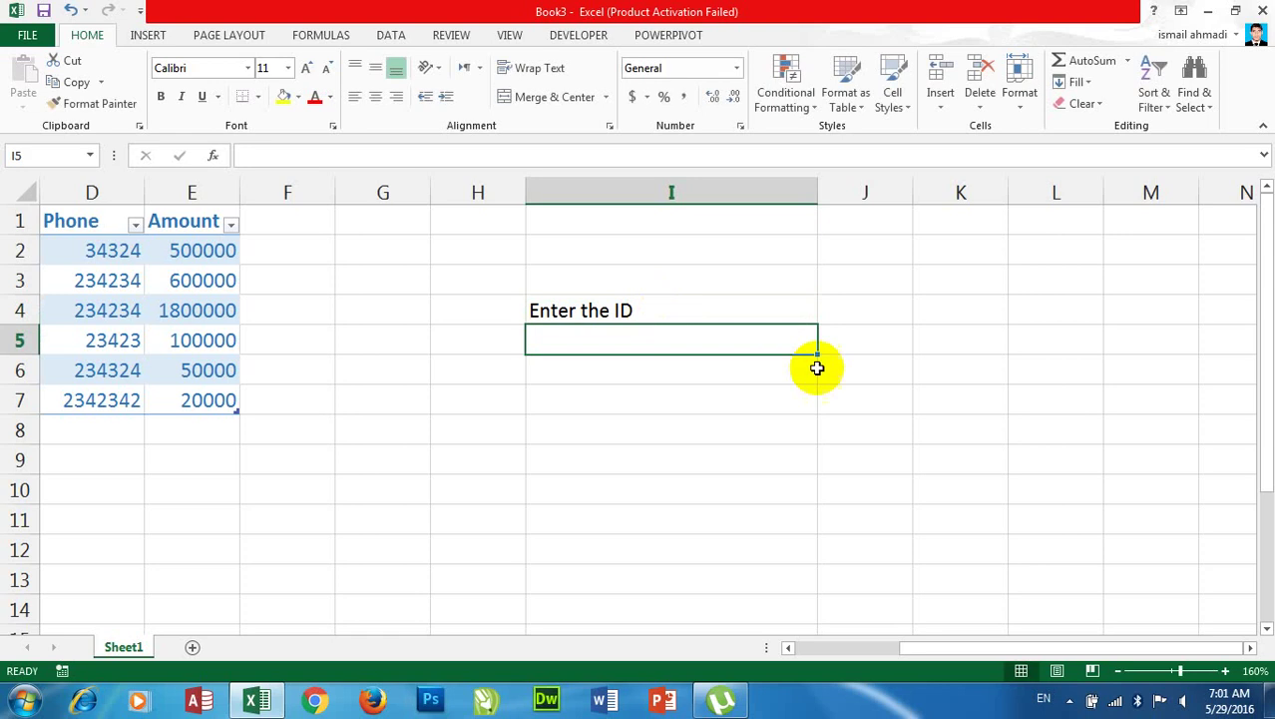
{"action": "left_click", "coordinate": [898, 451]}
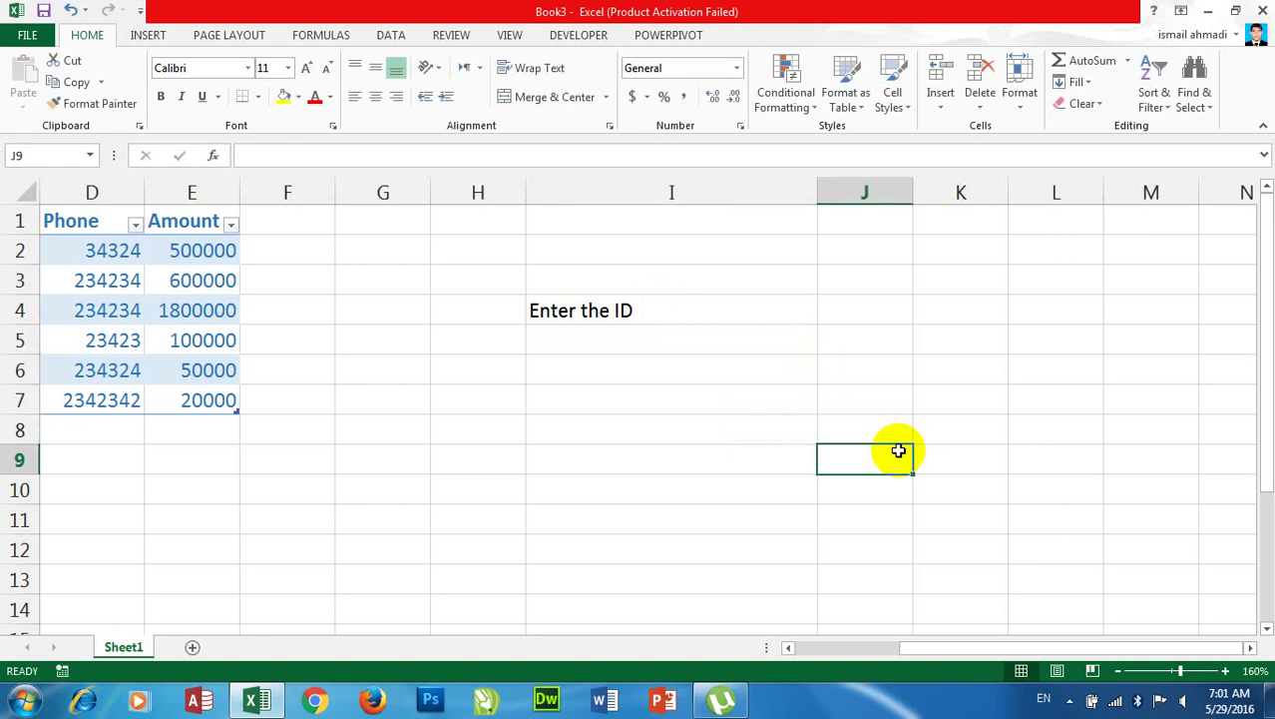
- Add the labels 'your Name is' in I6 and 'U R From' in I7
{"action": "left_click", "coordinate": [683, 363]}
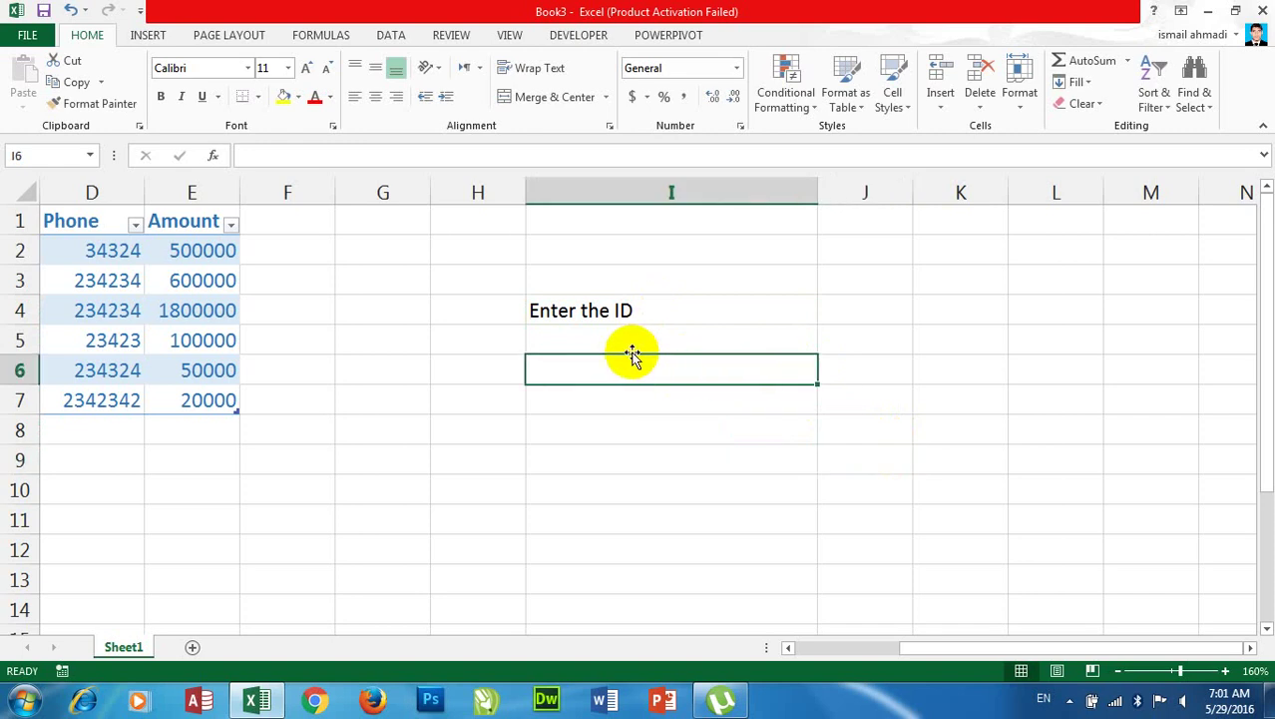
{"action": "left_click", "coordinate": [852, 306]}
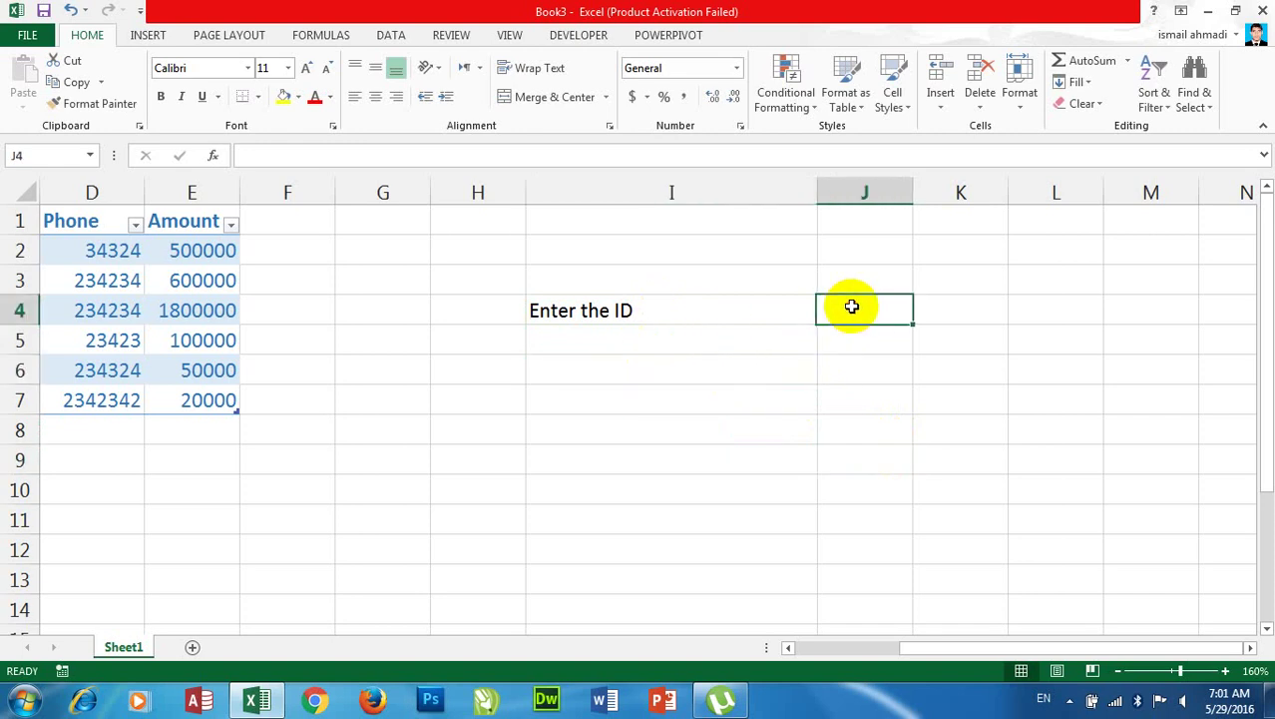
{"action": "left_click", "coordinate": [649, 368]}
{"action": "type", "text": "your "}
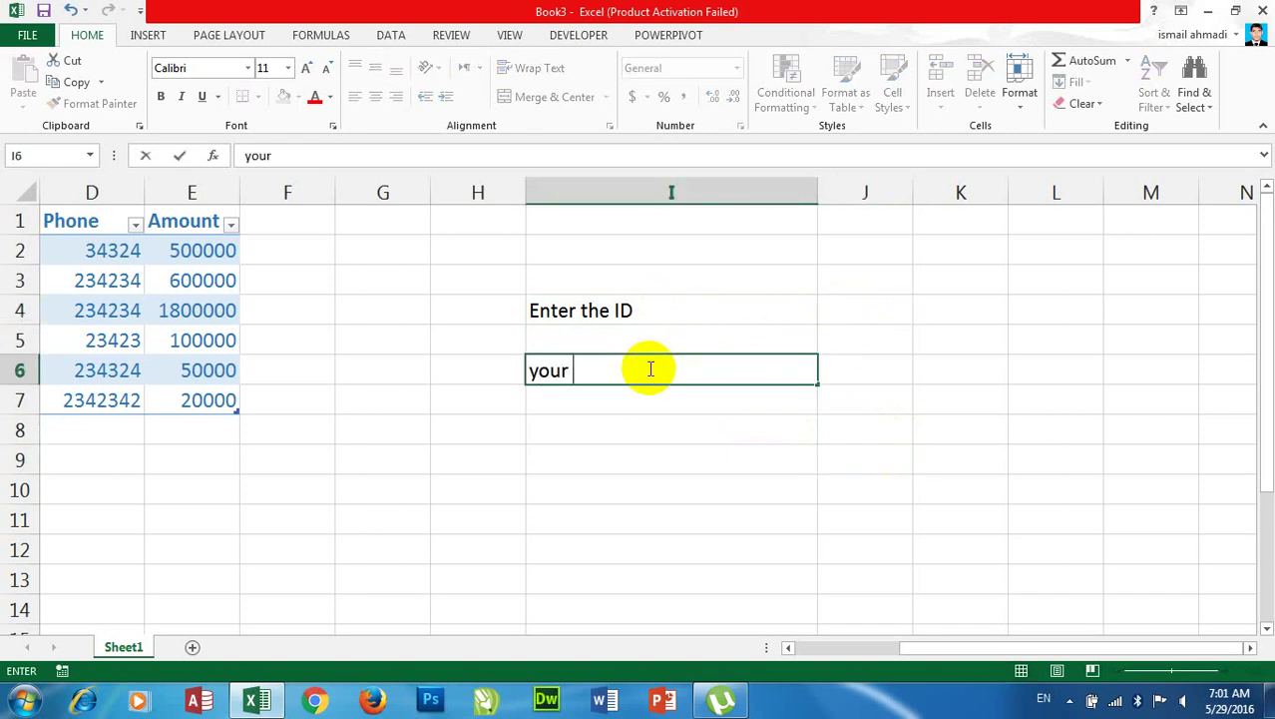
{"action": "type", "text": "Name is"}
{"action": "key", "text": "Return"}
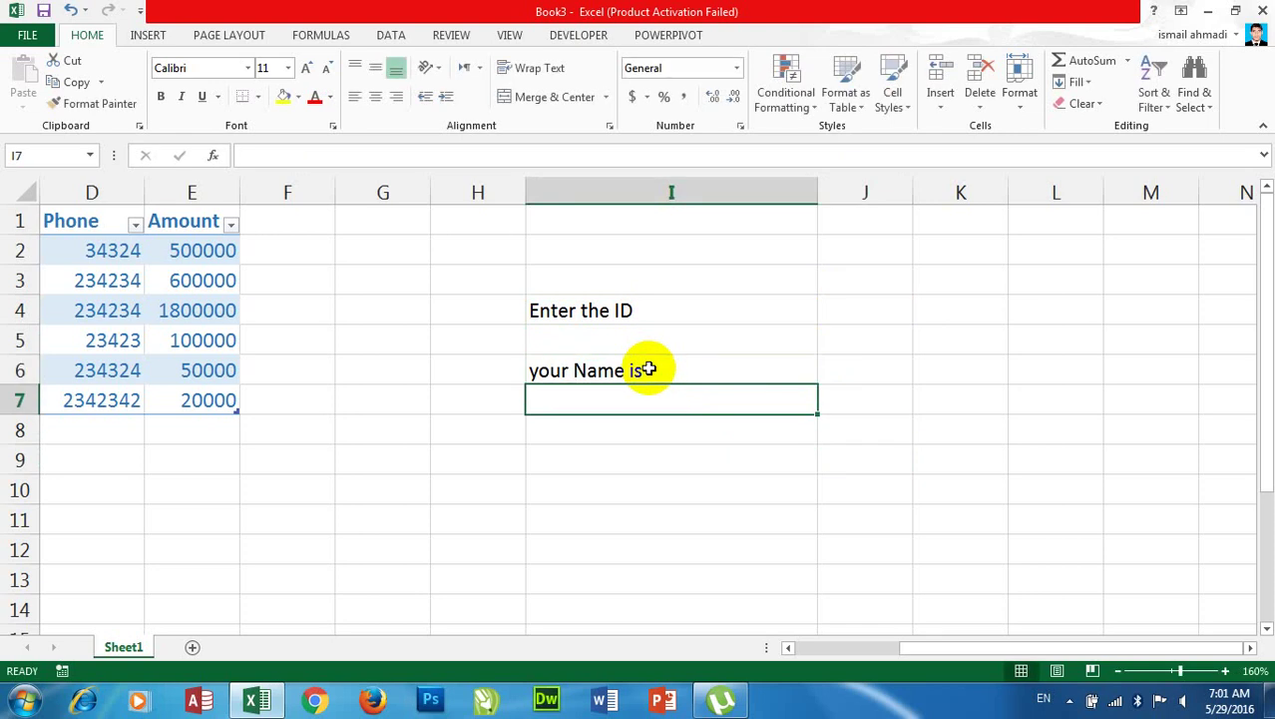
{"action": "type", "text": "Y"}
{"action": "key", "text": "Delete"}
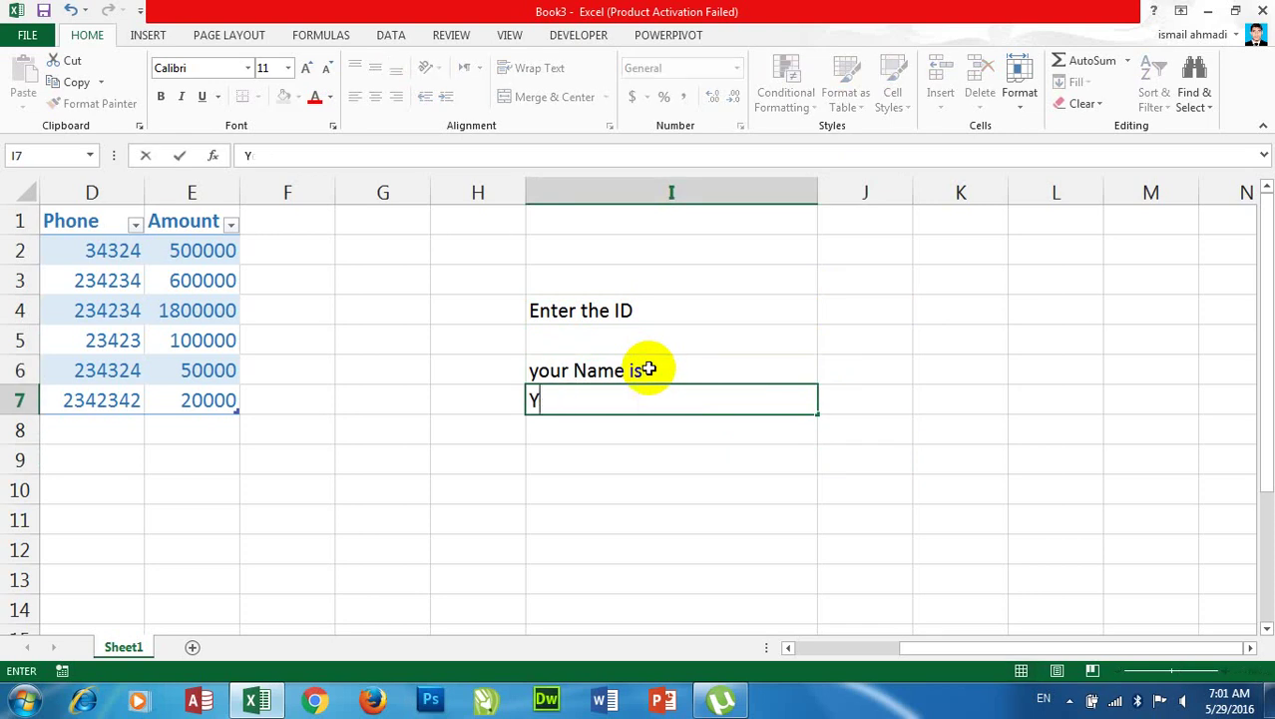
{"action": "type", "text": "U R F"}
{"action": "type", "text": "orm"}
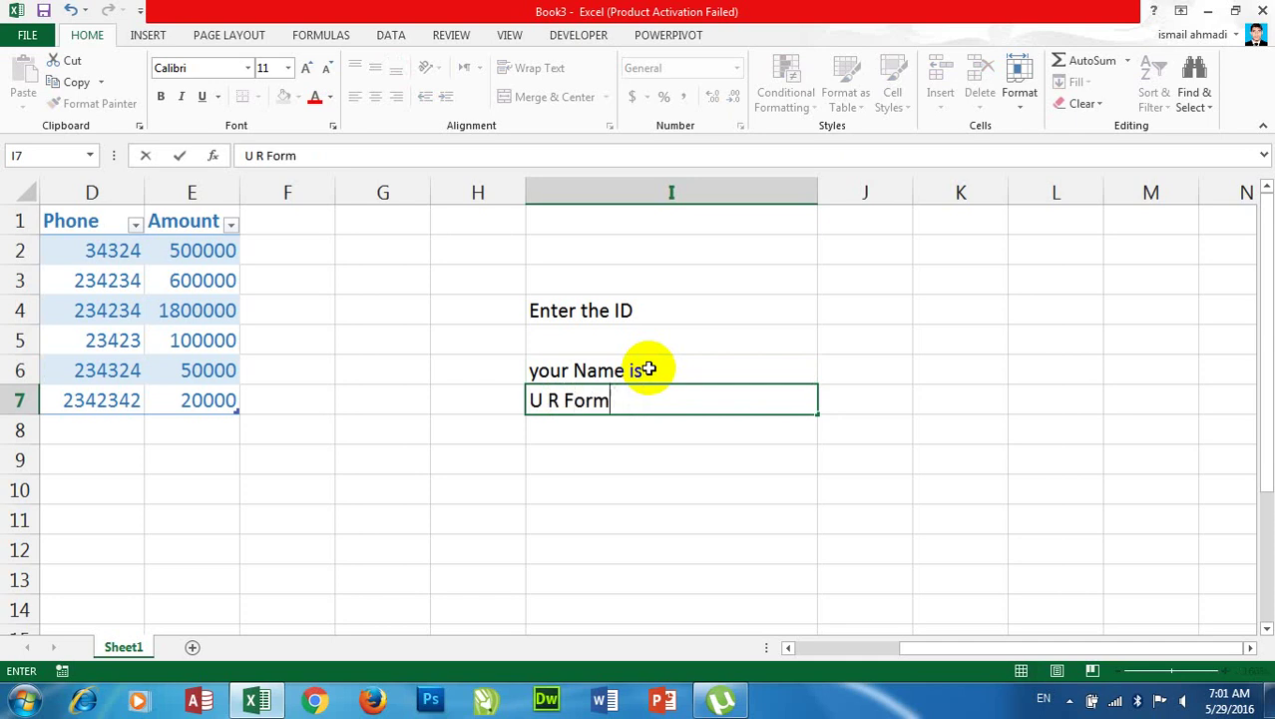
{"action": "key", "text": "BackSpace"}
{"action": "key", "text": "BackSpace"}
{"action": "type", "text": "rom"}
{"action": "key", "text": "Return"}
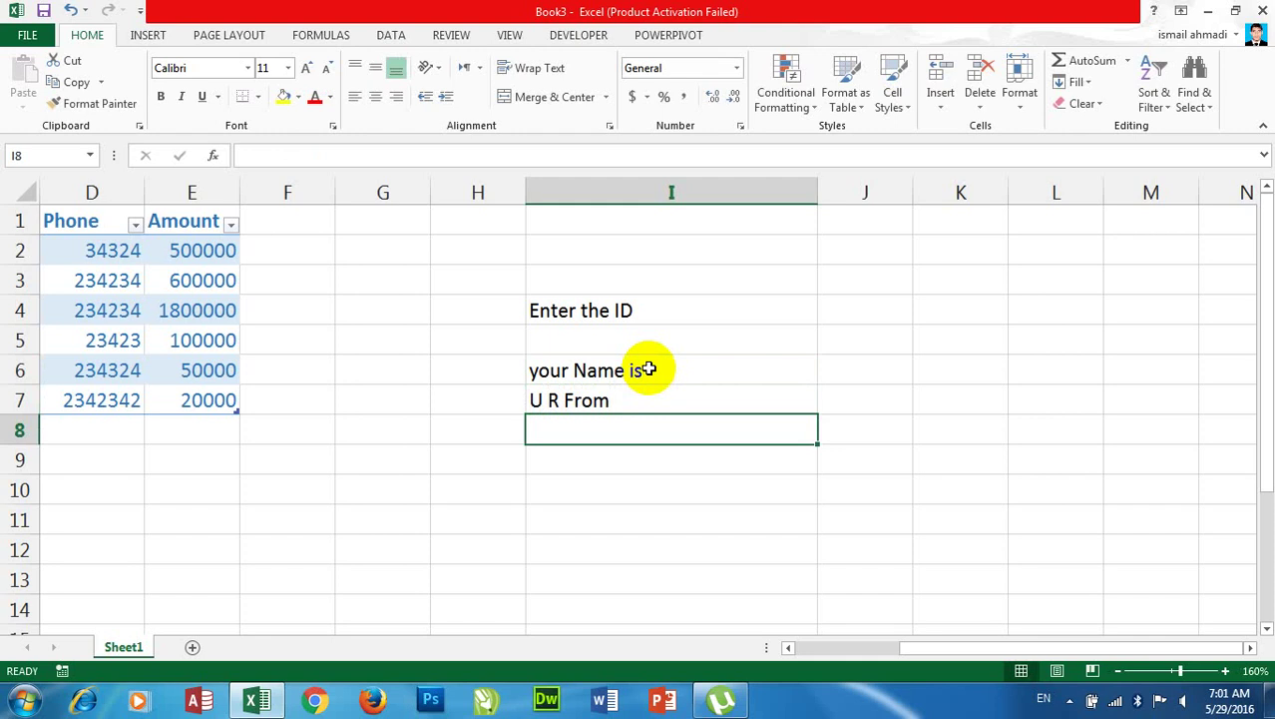
- Add the labels 'Ur Phone number is' and 'Ur Amount is' below them
{"action": "type", "text": "Ur Phone nu"}
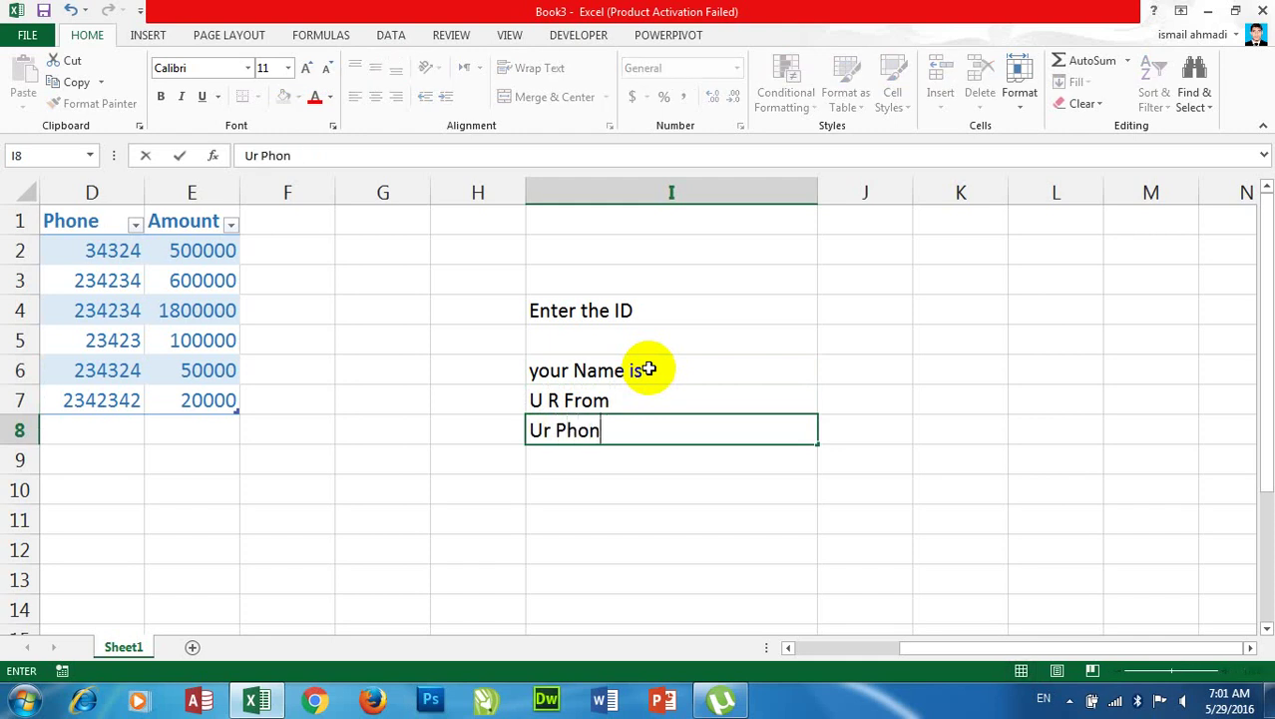
{"action": "type", "text": "mber is"}
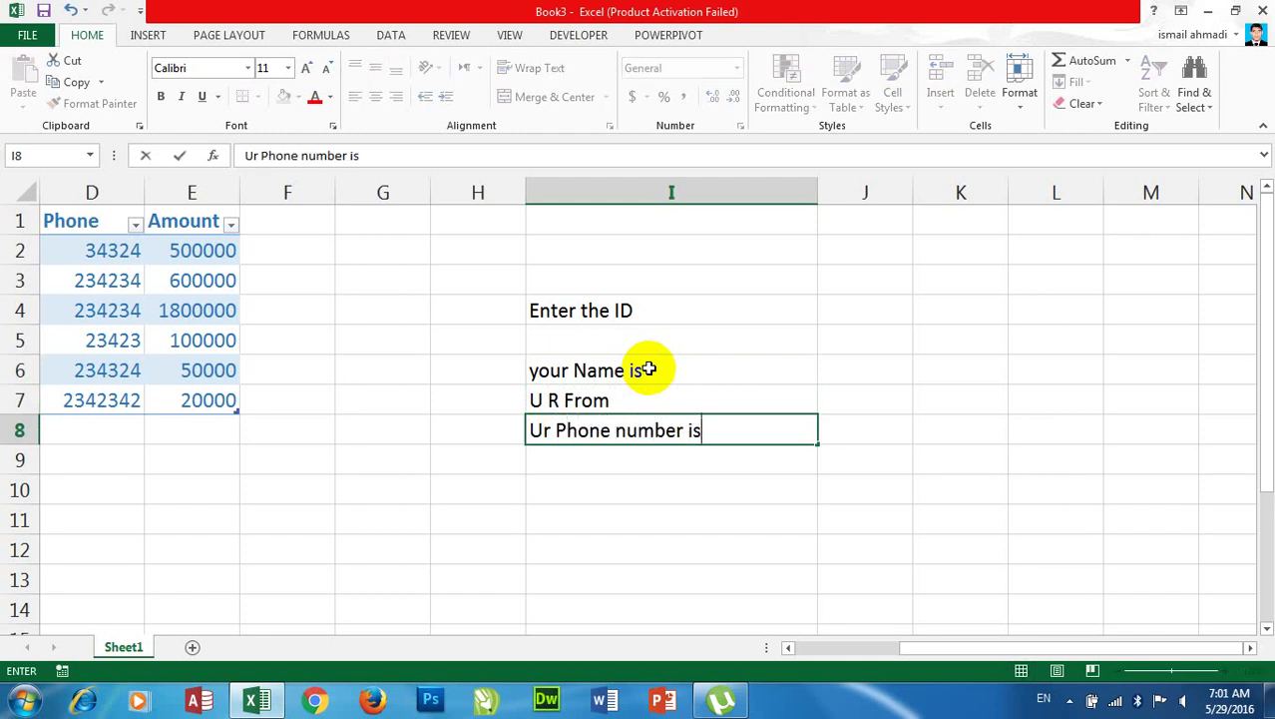
{"action": "key", "text": "Return"}
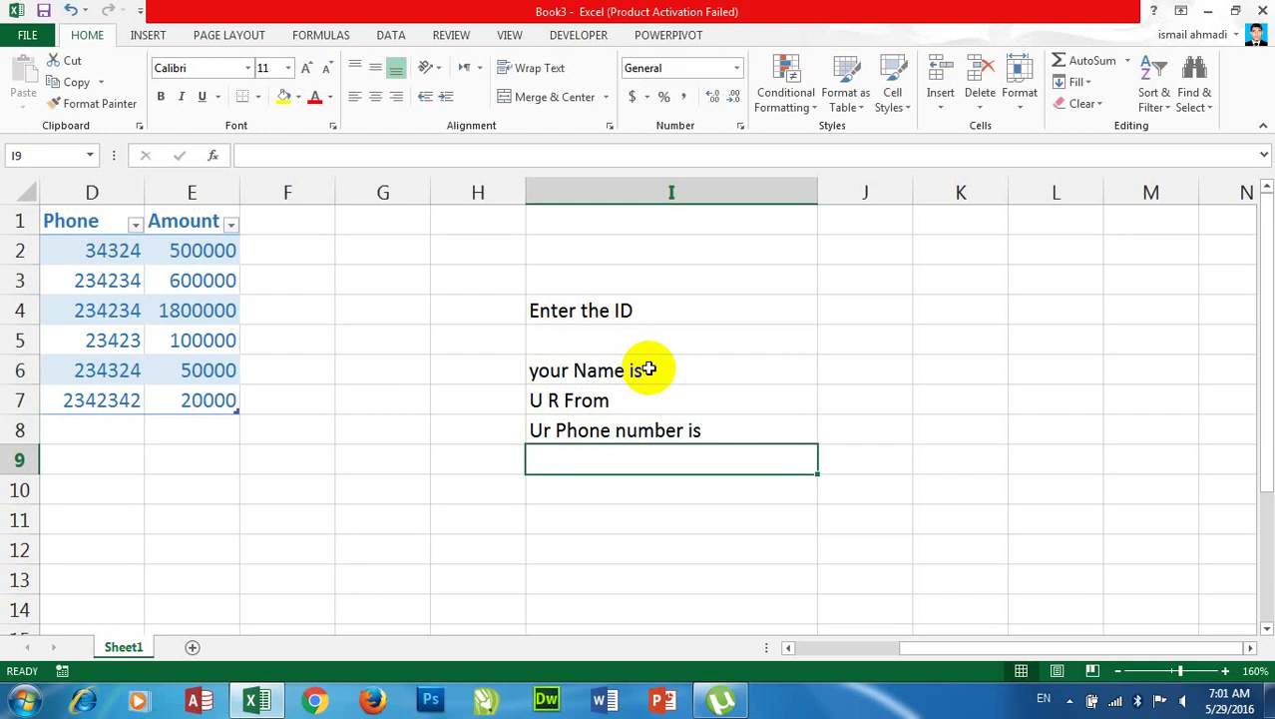
{"action": "type", "text": "Ur A"}
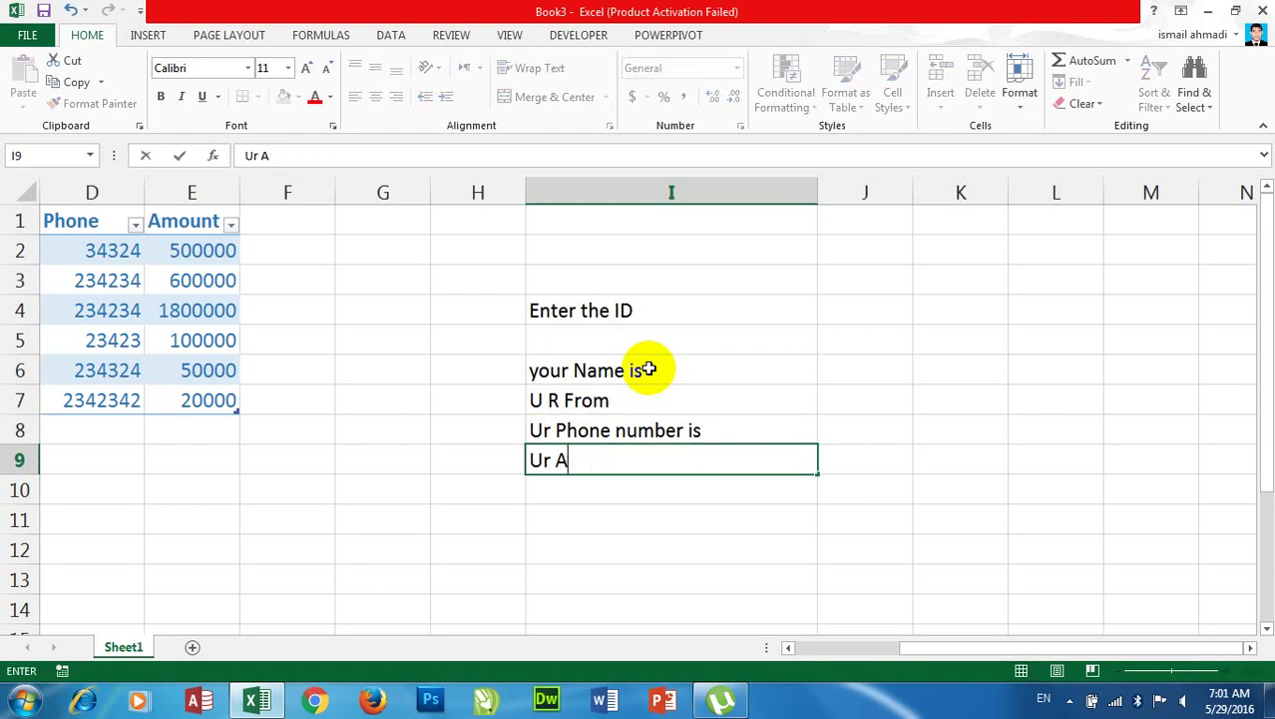
{"action": "type", "text": "mount is"}
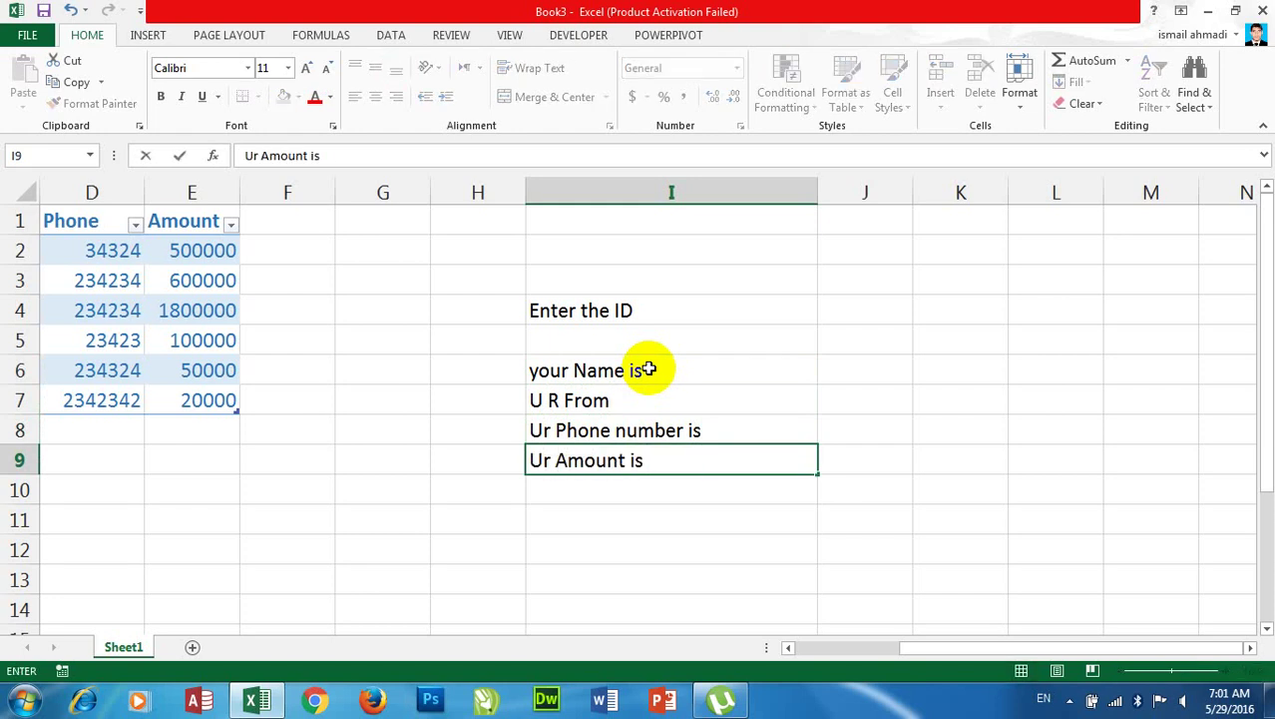
{"action": "key", "text": "Tab"}
{"action": "key", "text": "Up"}
{"action": "key", "text": "Up"}
{"action": "key", "text": "Up"}
- In J6 enter =LOOKUP(J4, AccountNumber column, Name column) to return the name
{"action": "type", "text": "="}
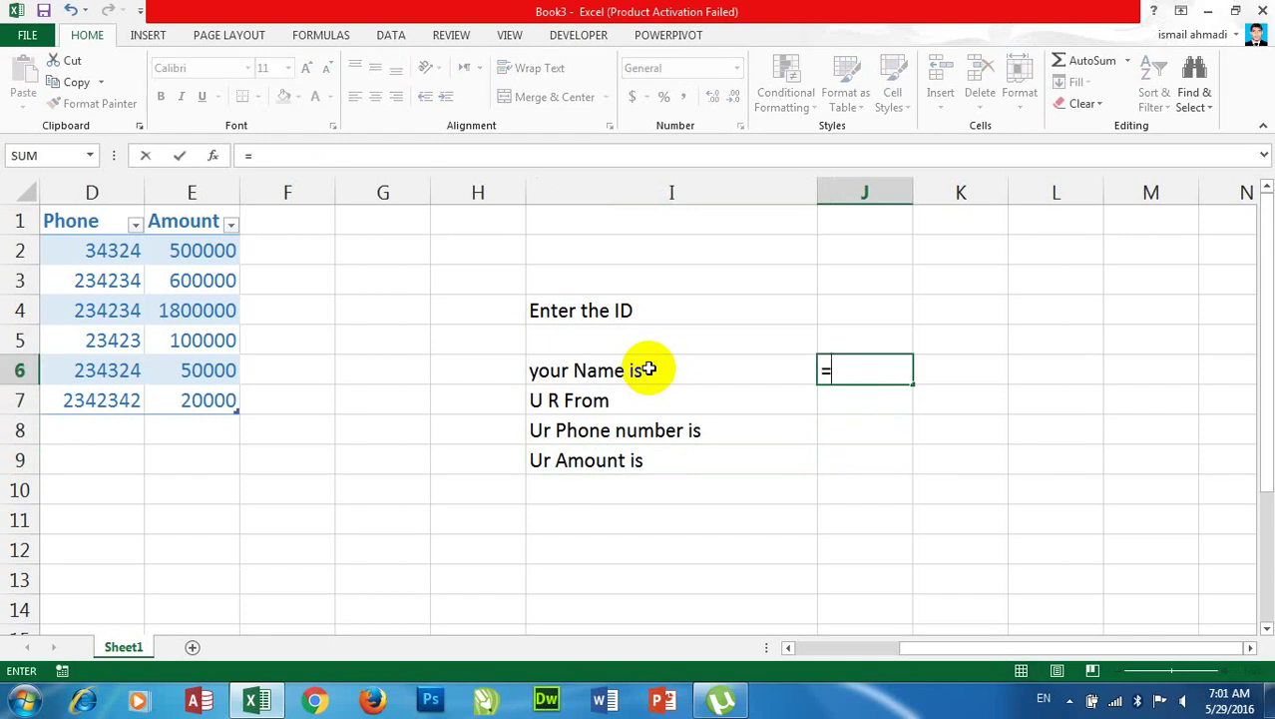
{"action": "type", "text": "i"}
{"action": "key", "text": "BackSpace"}
{"action": "type", "text": "looku"}
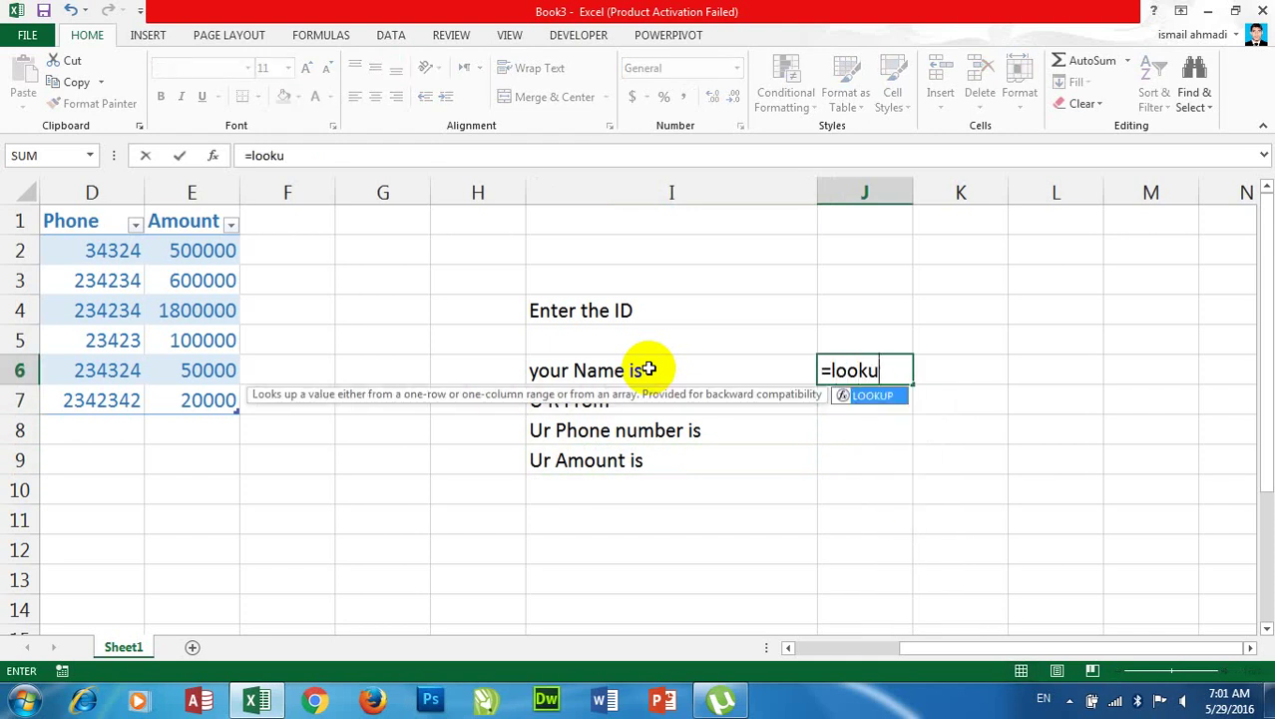
{"action": "type", "text": "p("}
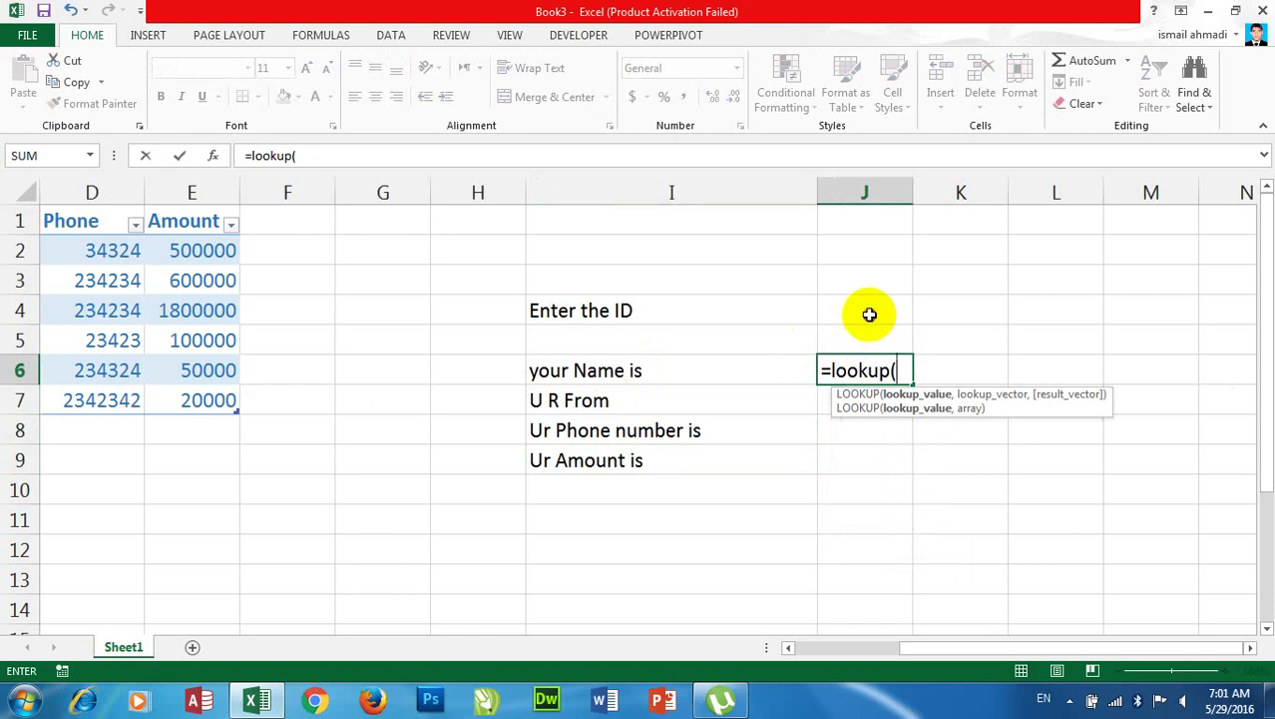
{"action": "left_click", "coordinate": [866, 312]}
{"action": "type", "text": ","}
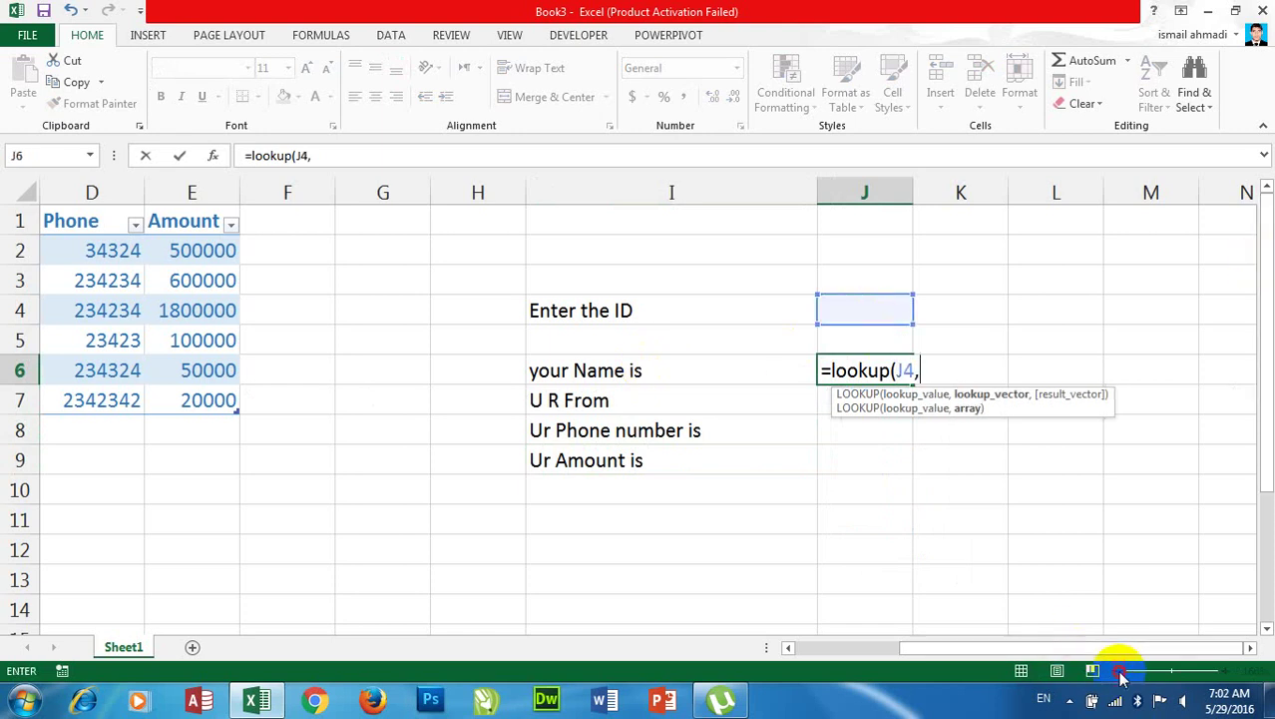
{"action": "left_click_drag", "start_coordinate": [896, 647], "coordinate": [807, 646]}
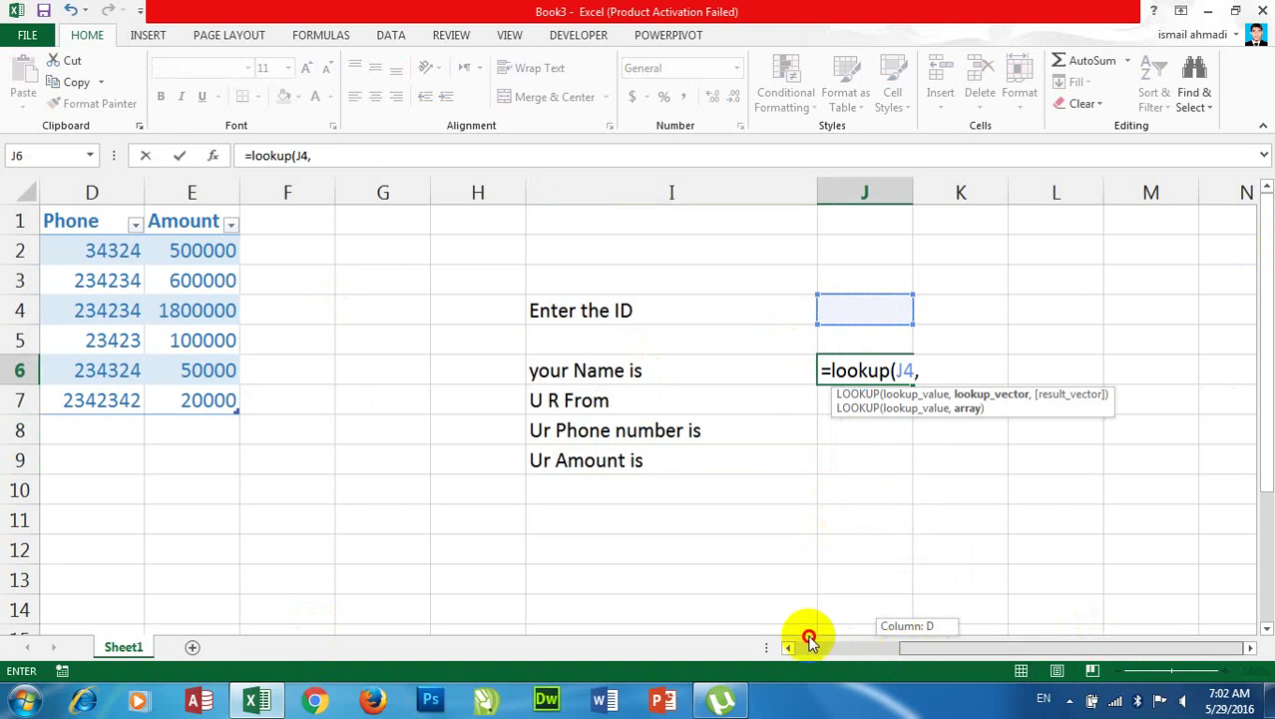
{"action": "left_click_drag", "start_coordinate": [150, 251], "coordinate": [157, 392]}
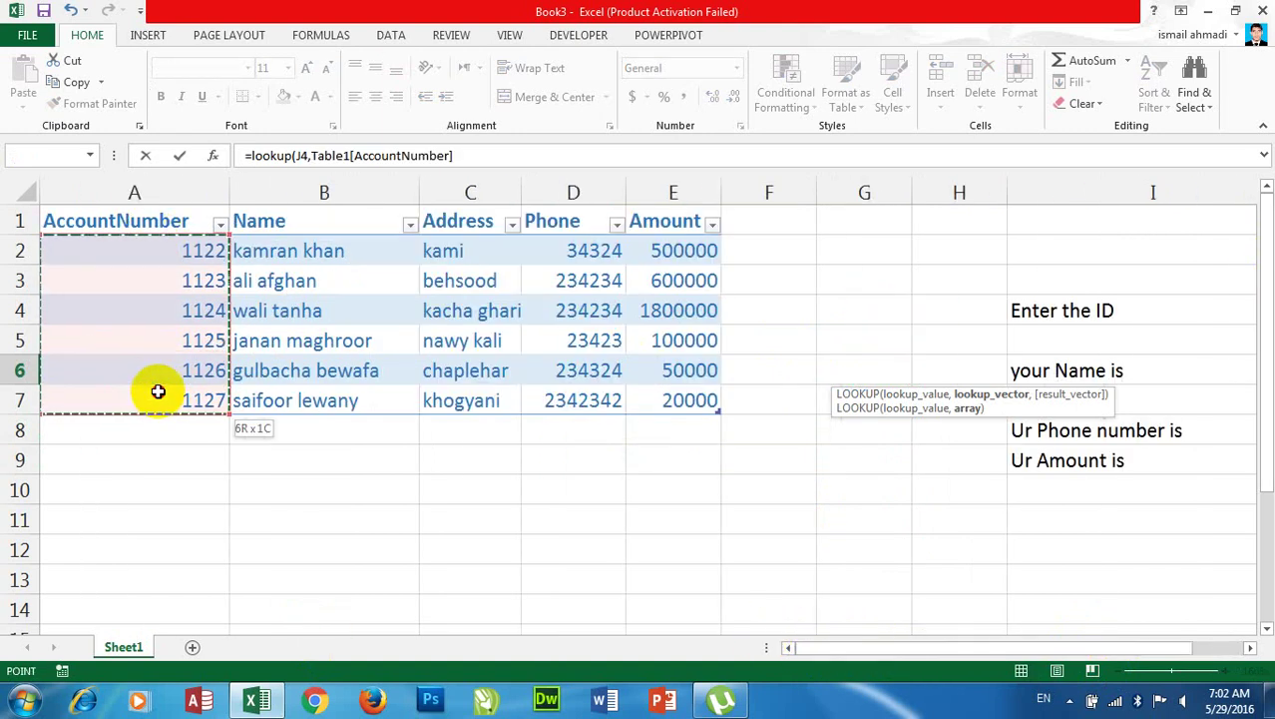
{"action": "type", "text": ","}
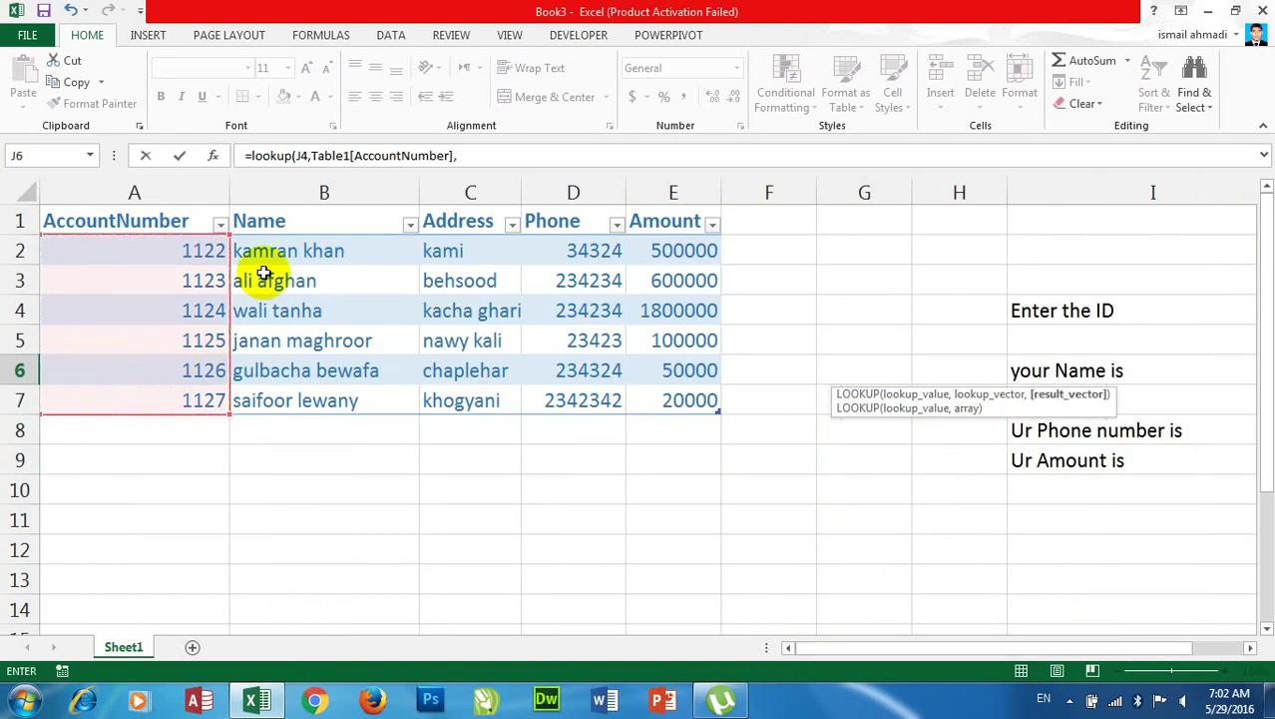
{"action": "left_click_drag", "start_coordinate": [294, 250], "coordinate": [301, 388]}
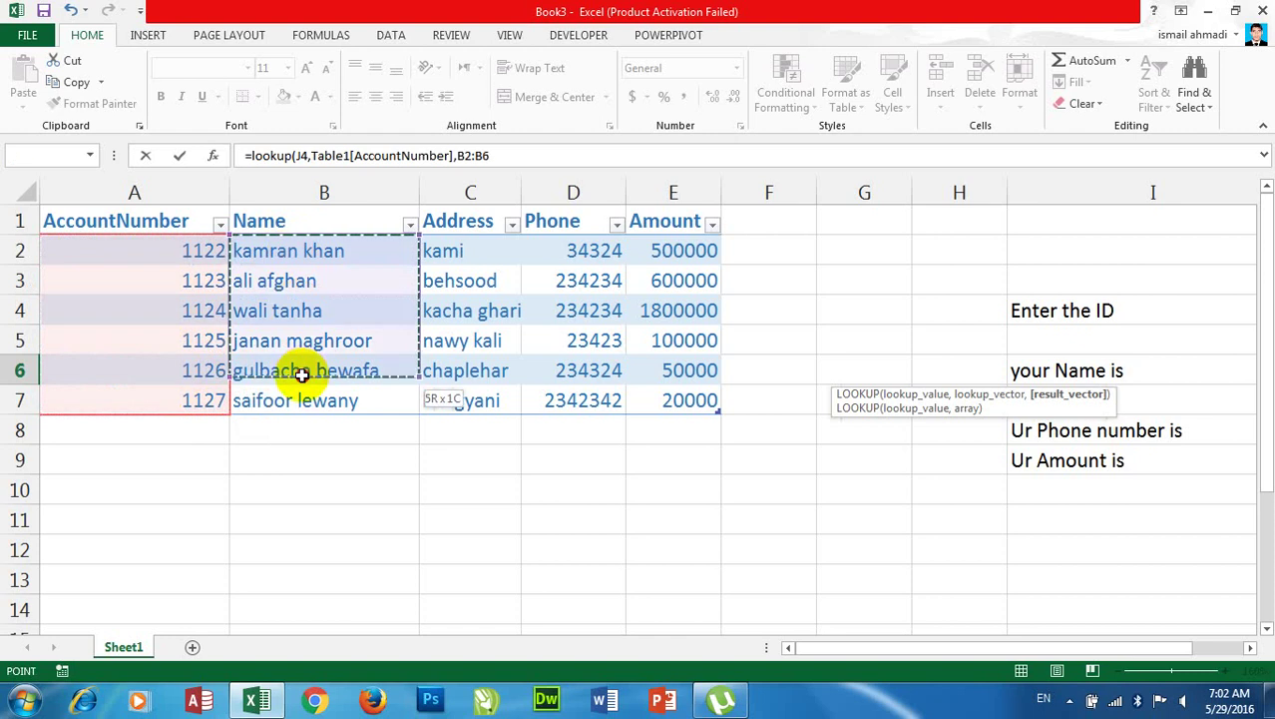
{"action": "key", "text": "Return"}
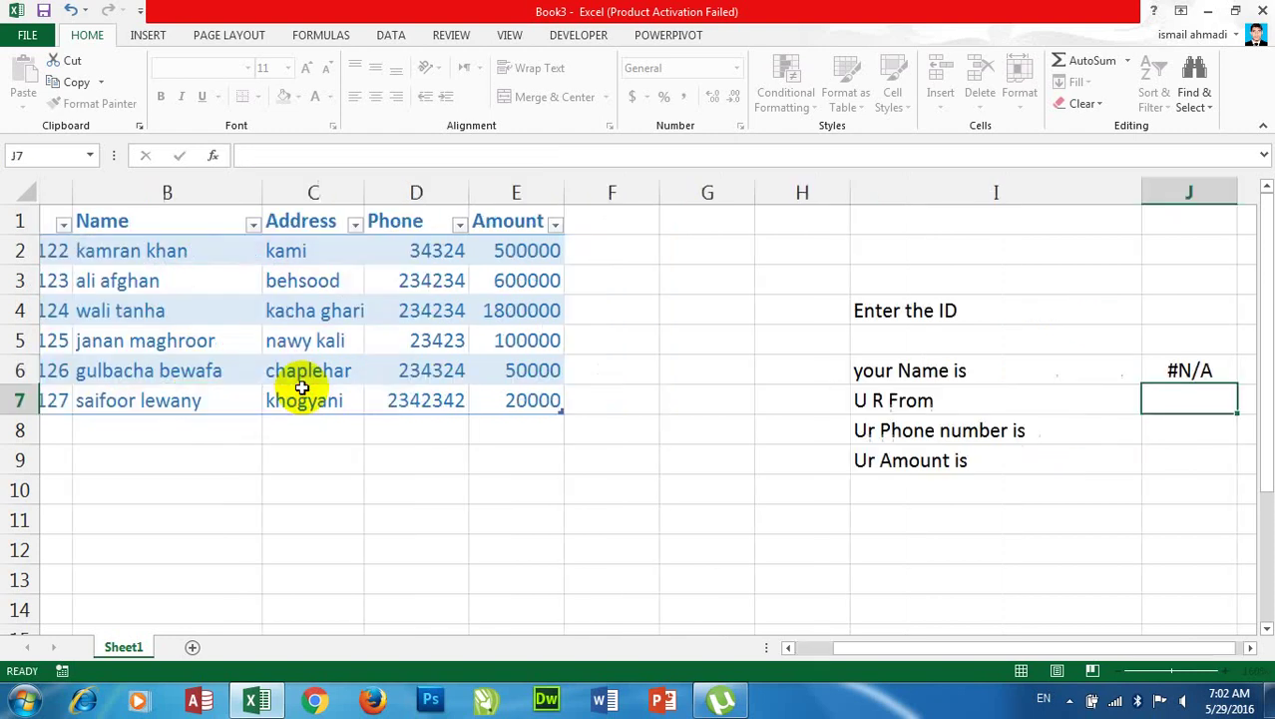
- In J7 enter a LOOKUP on J4 returning the Address column value
{"action": "left_click", "coordinate": [1119, 670]}
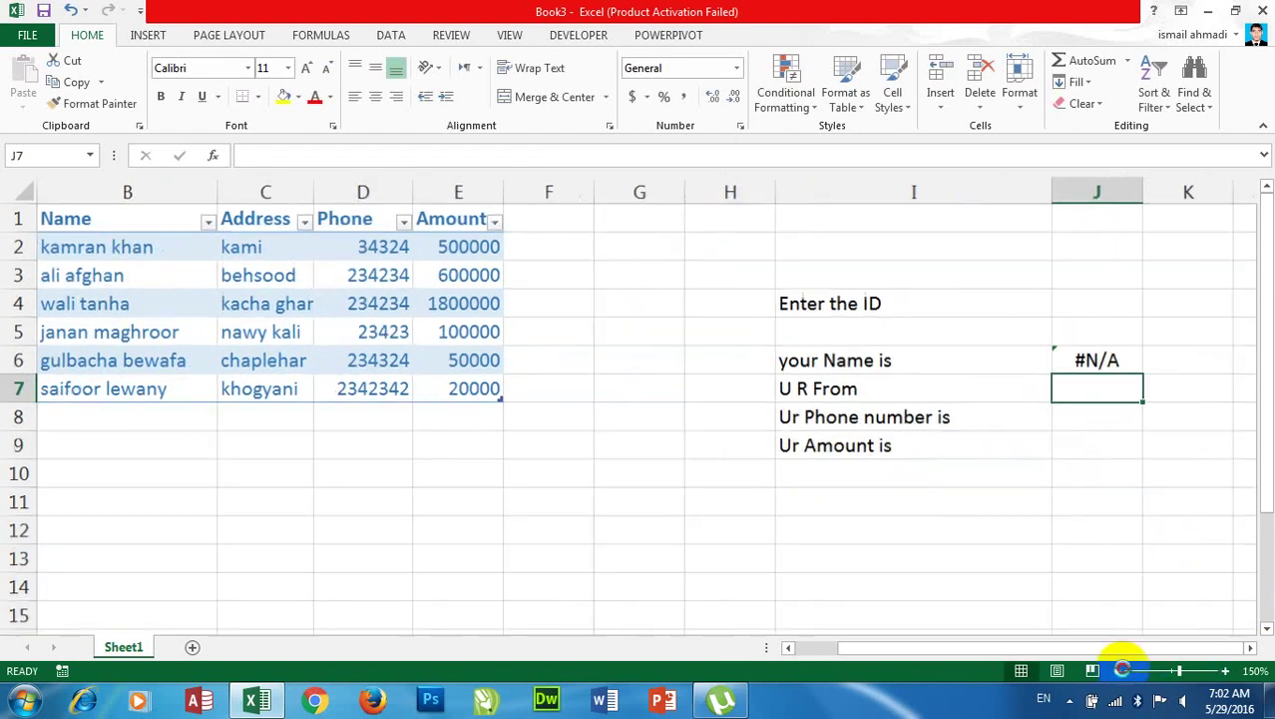
{"action": "left_click", "coordinate": [1119, 671]}
{"action": "left_click", "coordinate": [1119, 671]}
{"action": "left_click", "coordinate": [1119, 671]}
{"action": "type", "text": "="}
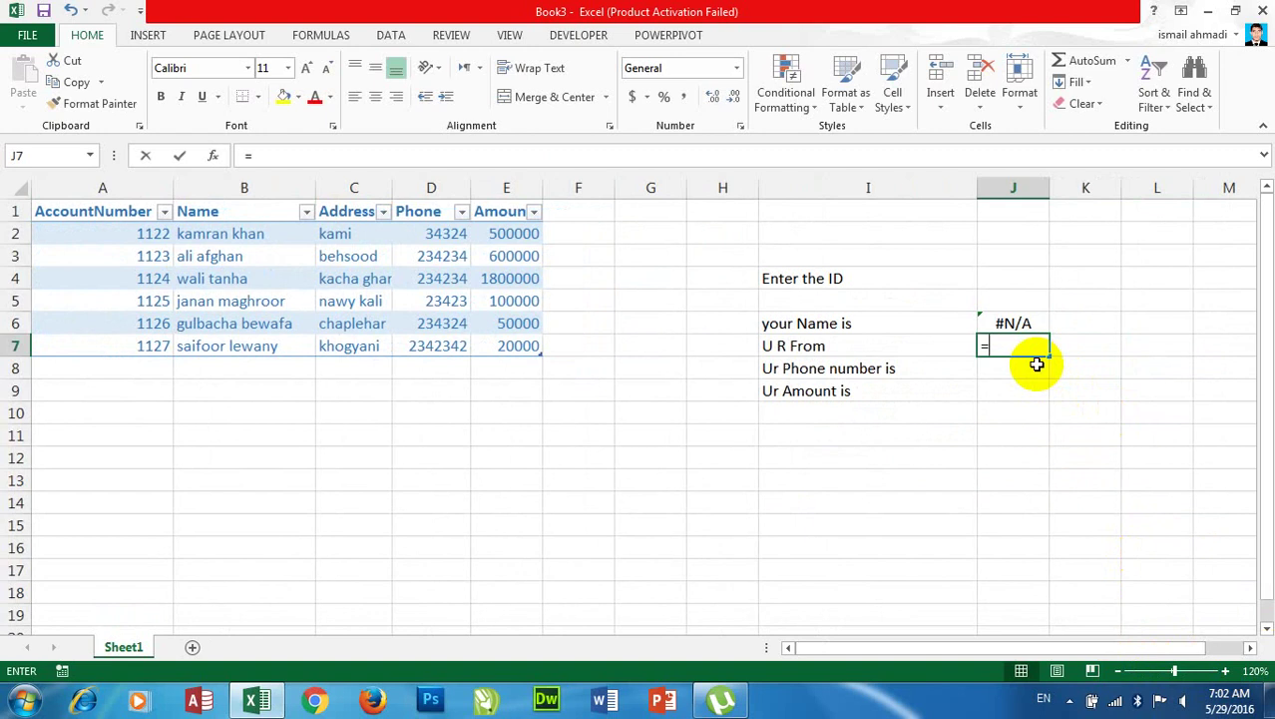
{"action": "type", "text": "loo"}
{"action": "key", "text": "Tab"}
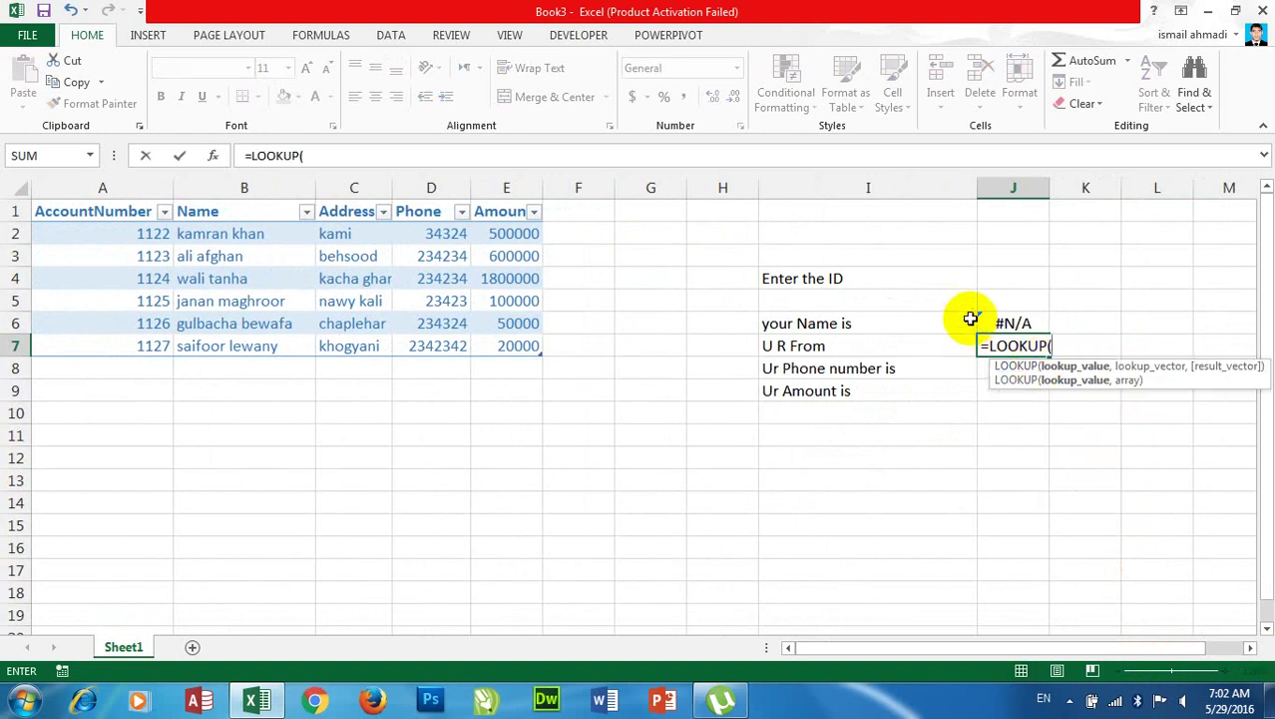
{"action": "left_click", "coordinate": [1006, 278]}
{"action": "type", "text": ","}
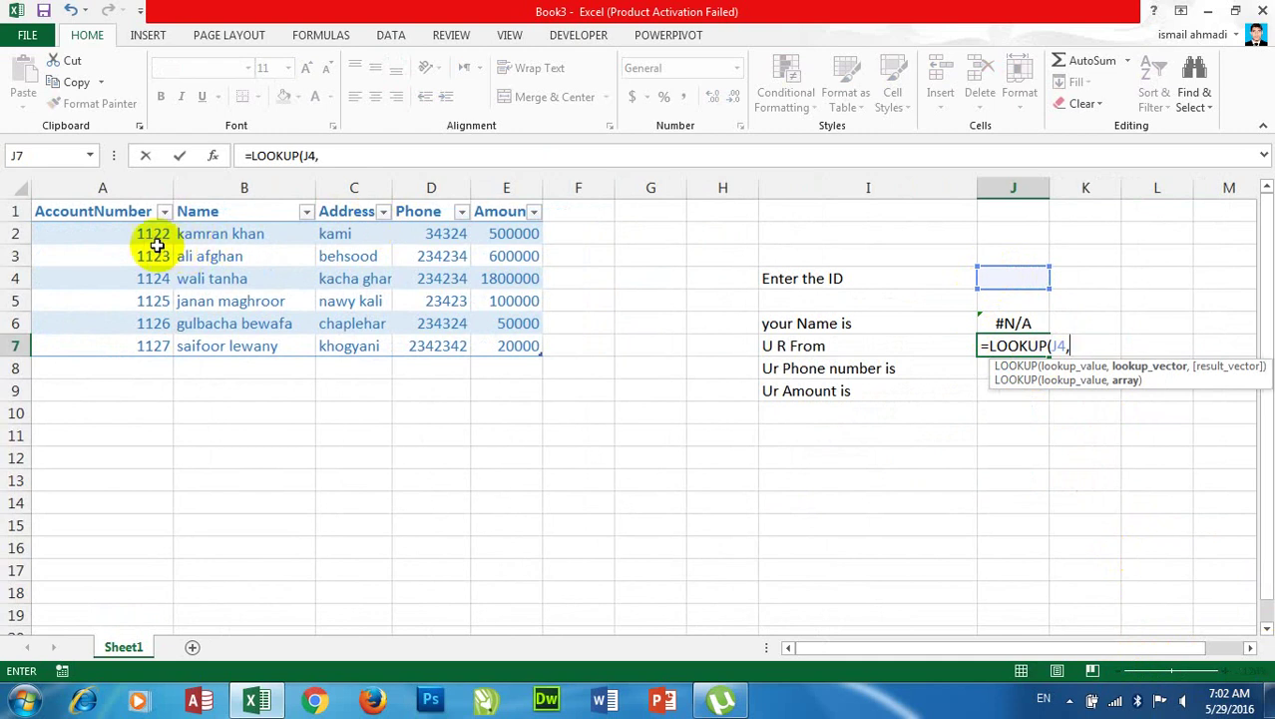
{"action": "left_click_drag", "start_coordinate": [151, 234], "coordinate": [147, 341]}
{"action": "type", "text": ","}
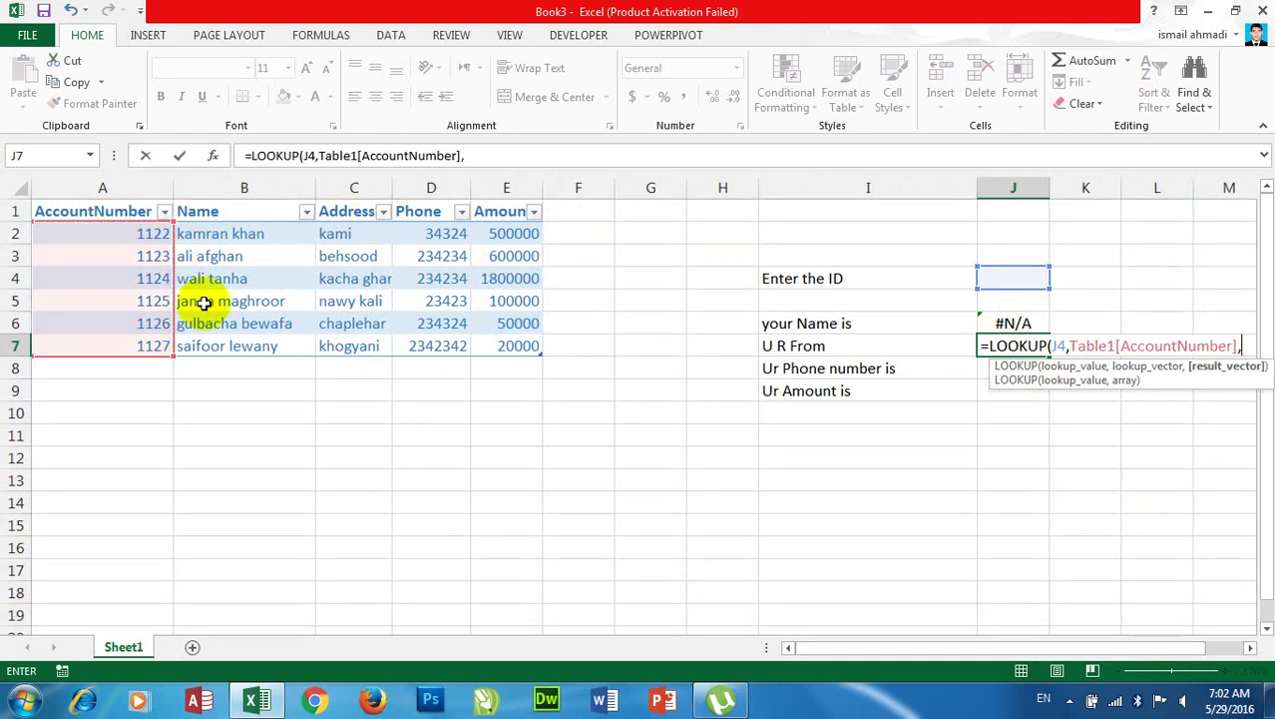
{"action": "left_click_drag", "start_coordinate": [335, 233], "coordinate": [355, 346]}
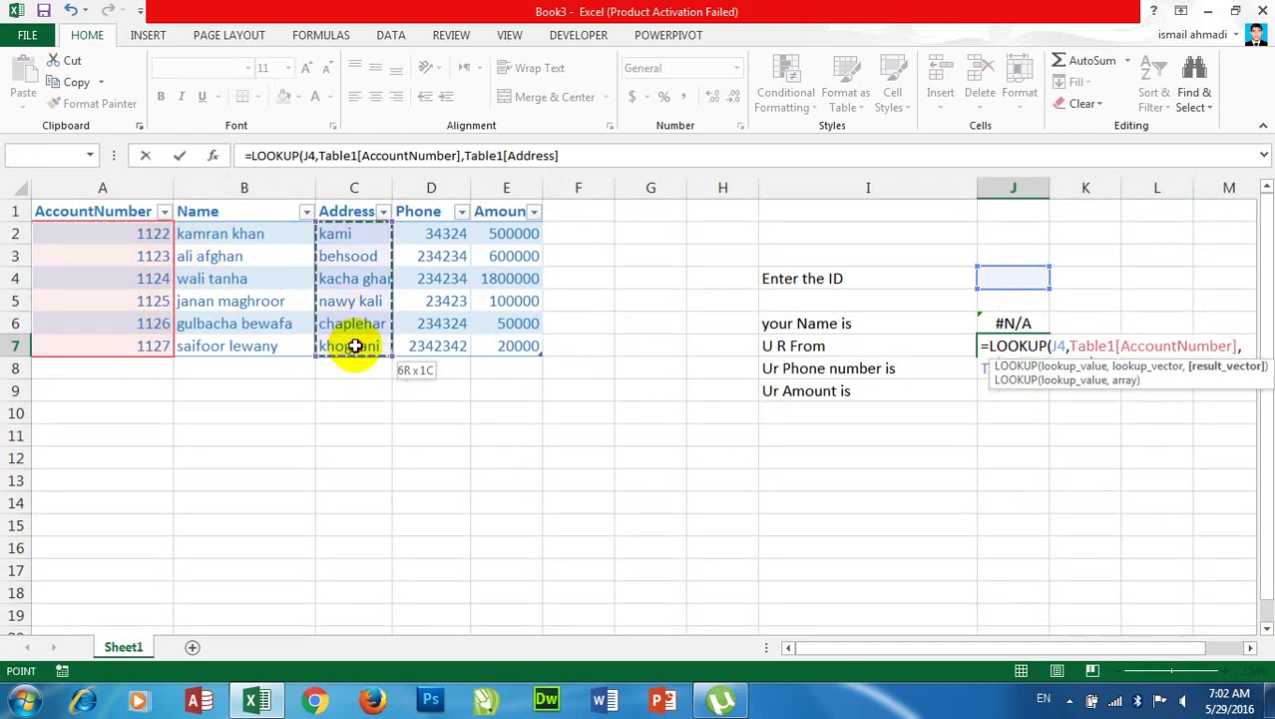
{"action": "key", "text": "Return"}
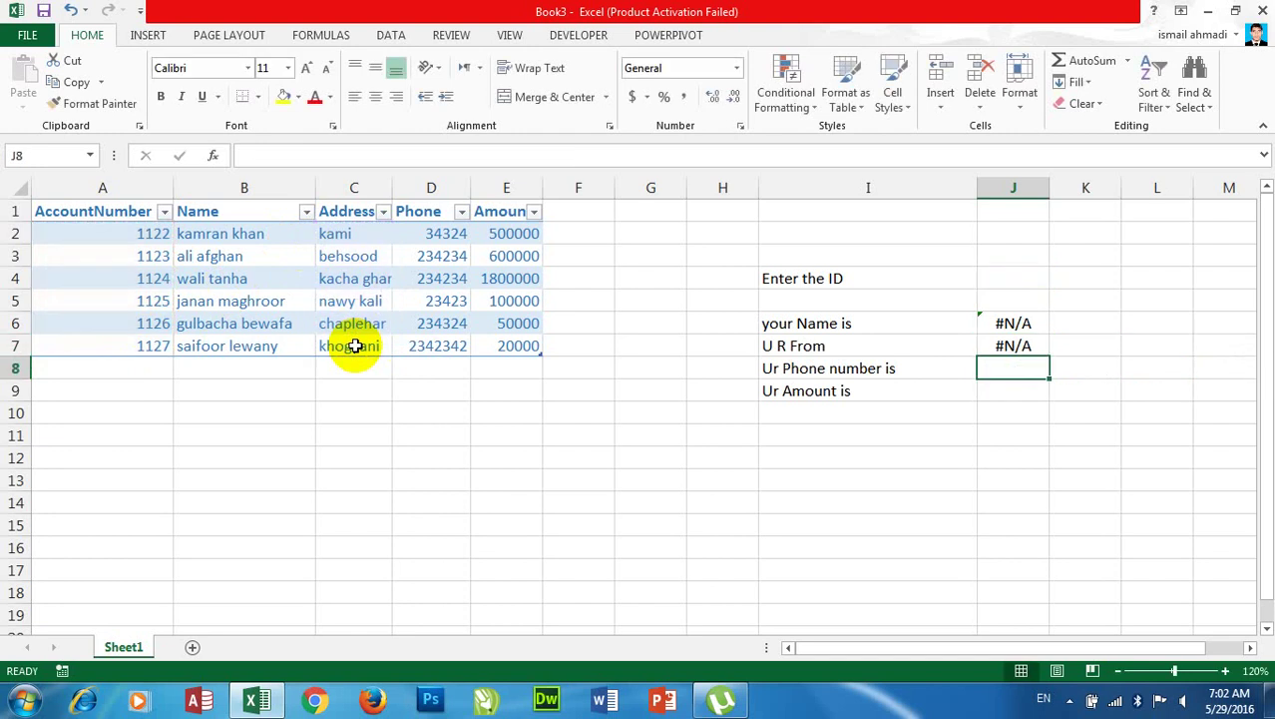
- In J8 enter a LOOKUP on J4 returning the Phone column value
{"action": "type", "text": "=loo"}
{"action": "key", "text": "Tab"}
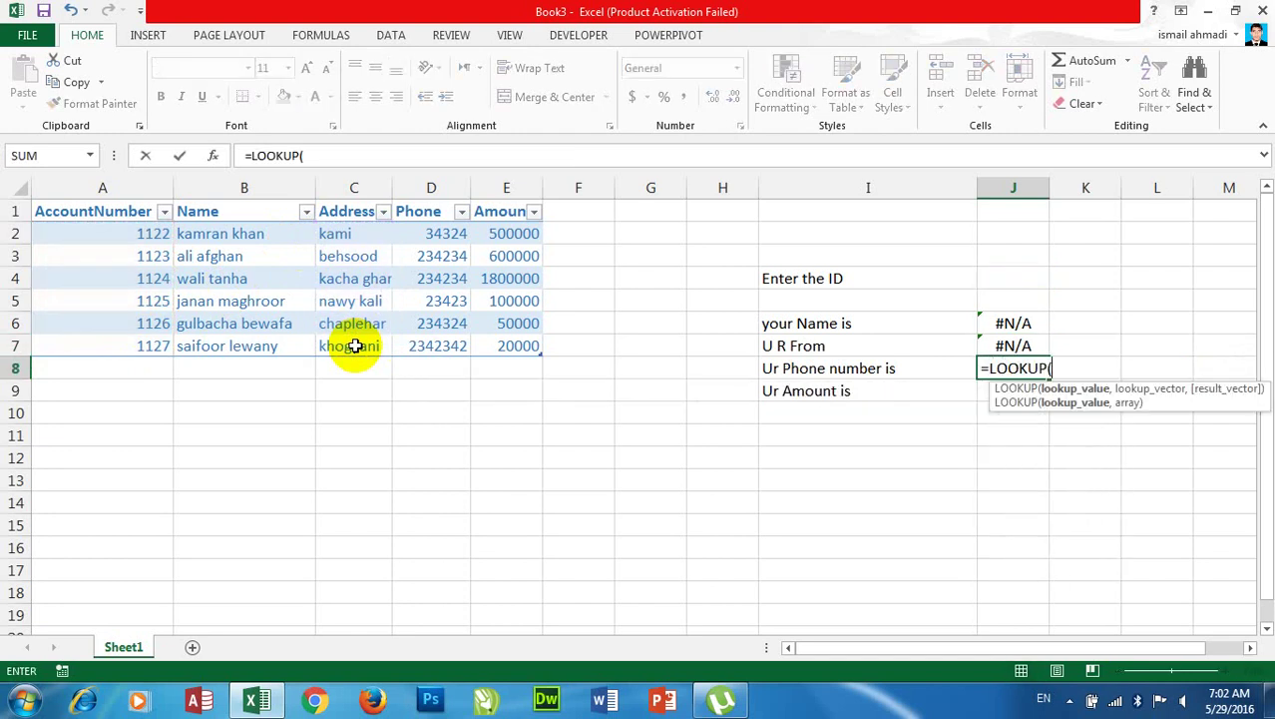
{"action": "left_click", "coordinate": [1023, 279]}
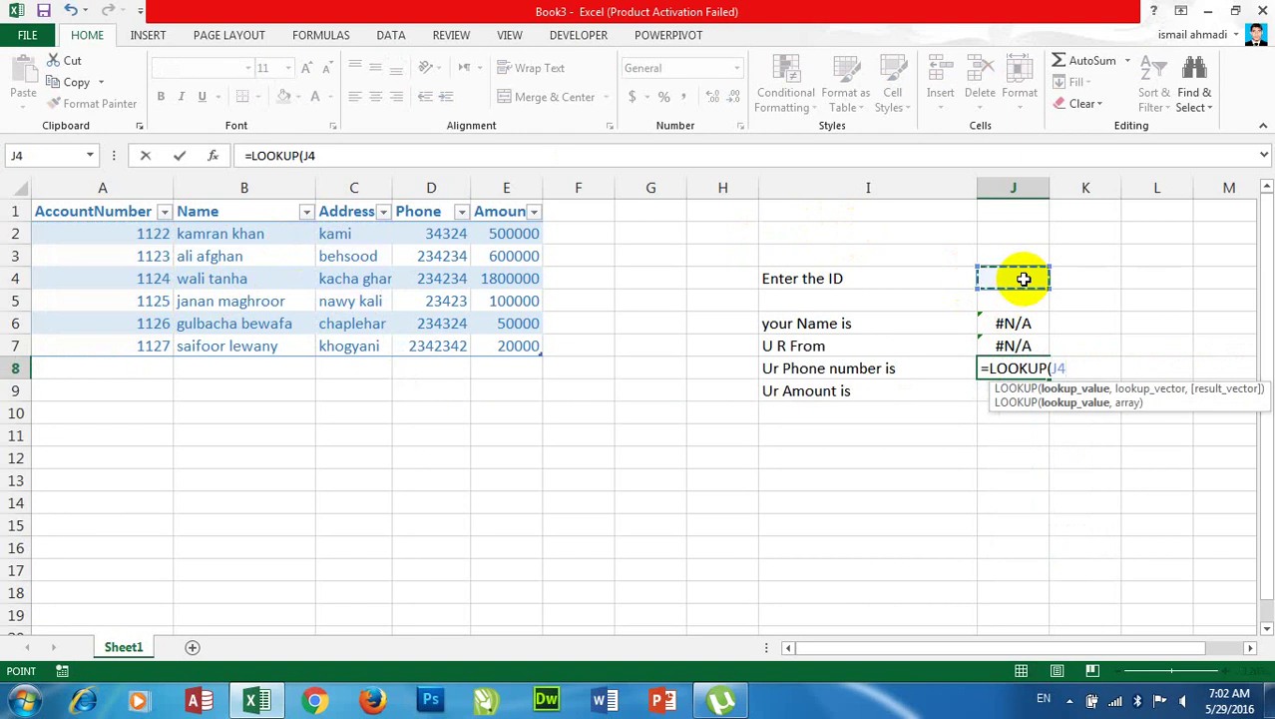
{"action": "type", "text": ","}
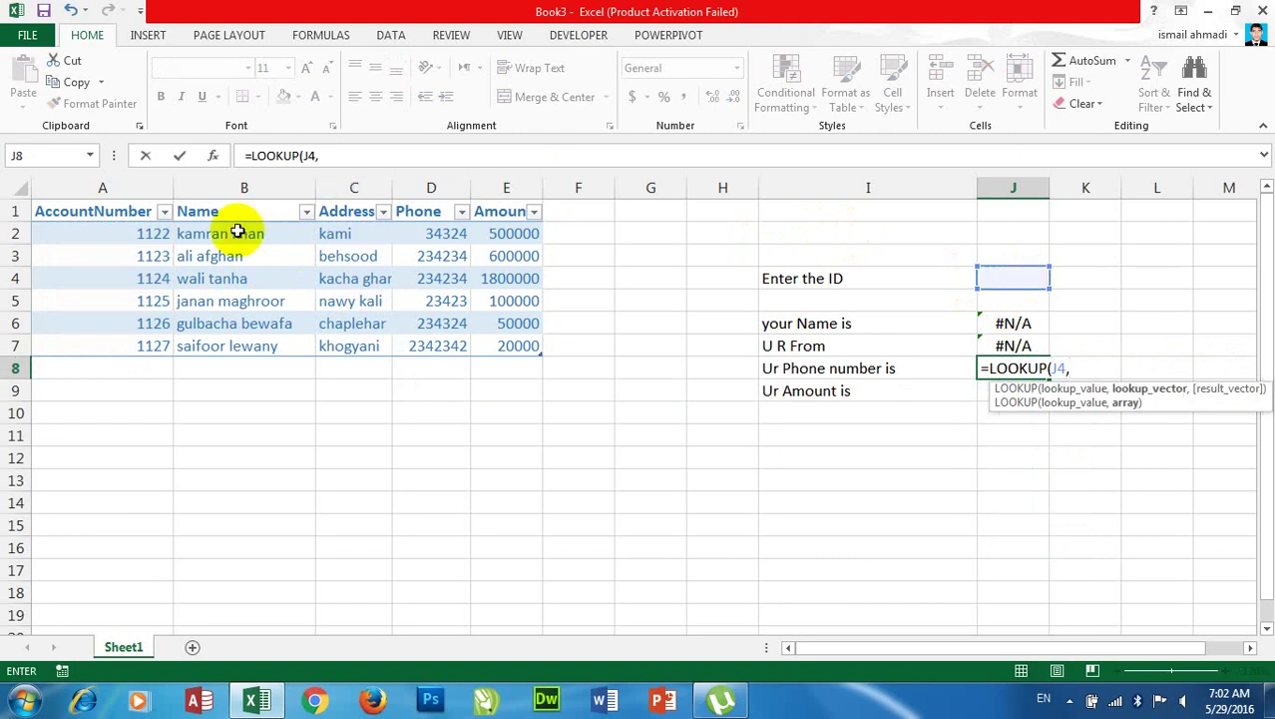
{"action": "left_click_drag", "start_coordinate": [154, 234], "coordinate": [155, 346]}
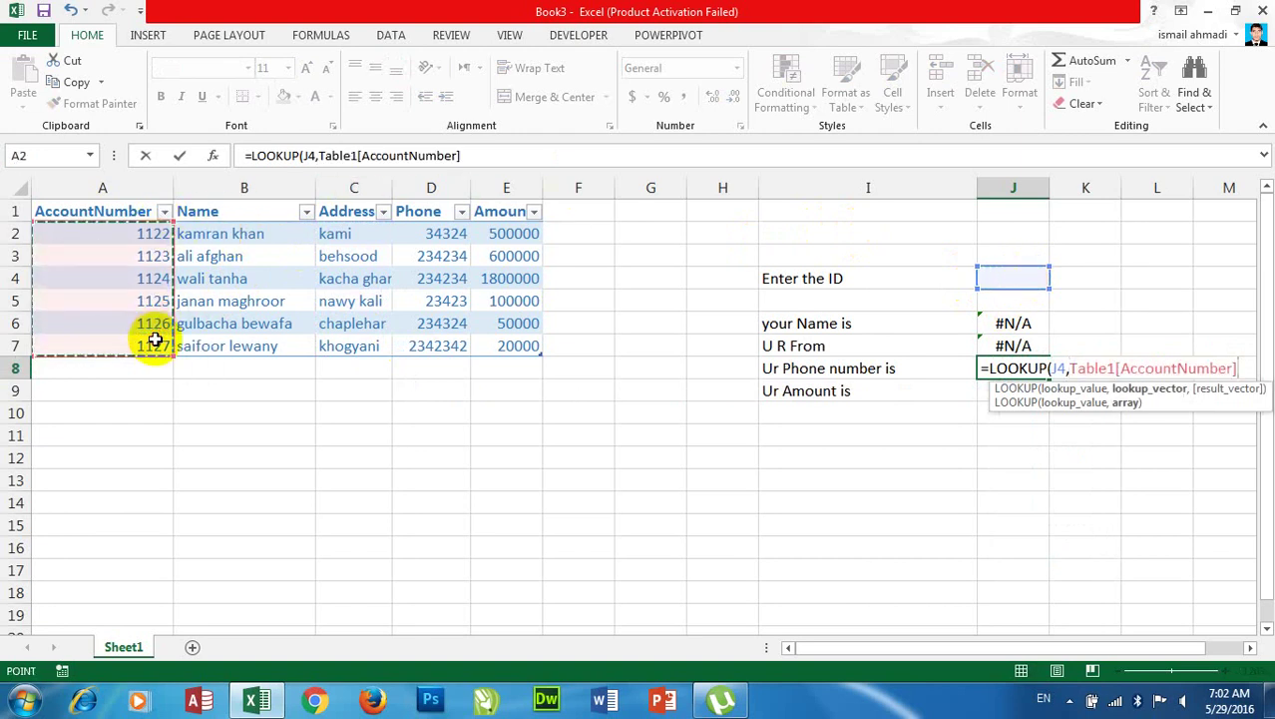
{"action": "type", "text": ","}
{"action": "left_click_drag", "start_coordinate": [425, 231], "coordinate": [431, 341]}
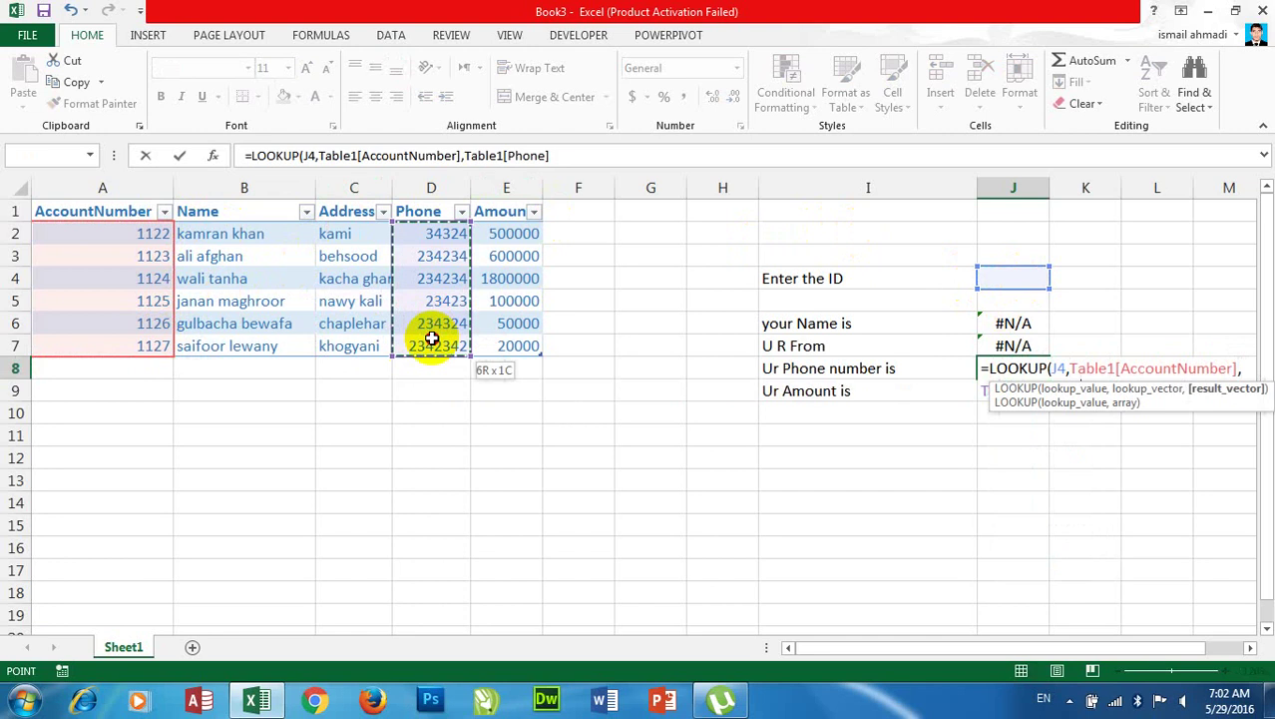
{"action": "type", "text": ","}
{"action": "key", "text": "BackSpace"}
{"action": "key", "text": "Return"}
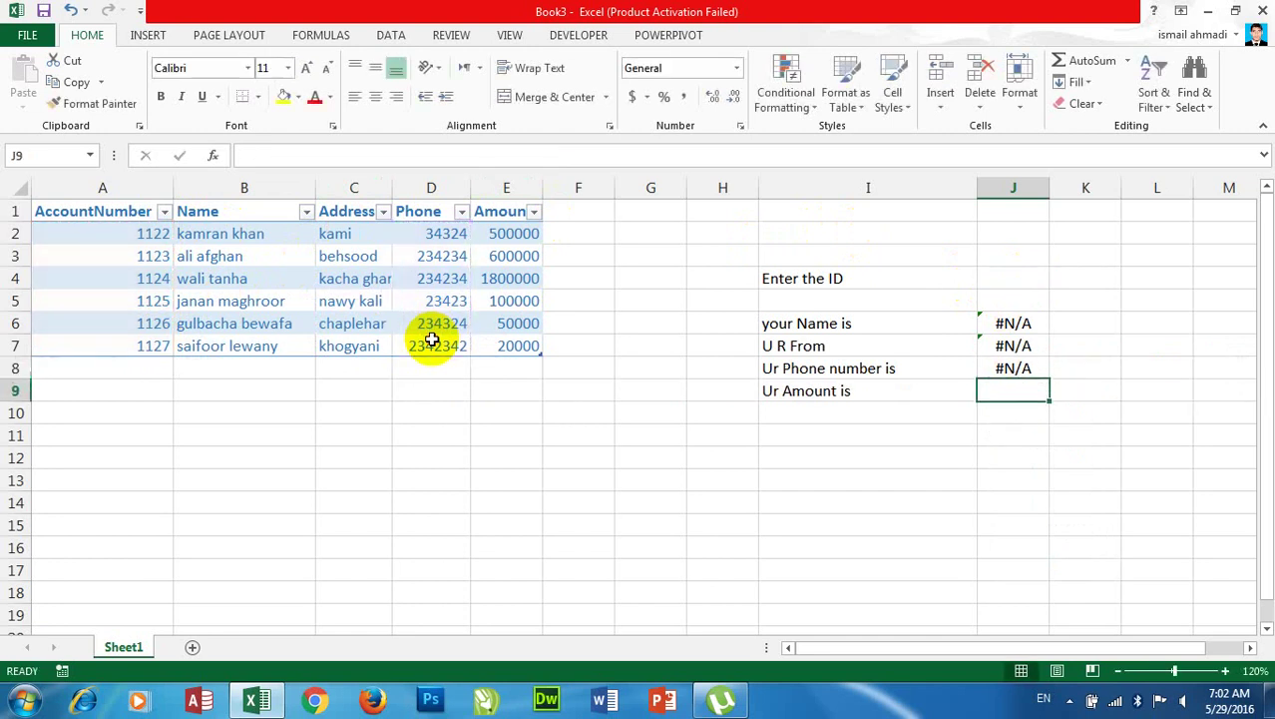
- In J9 build a LOOKUP on J4 against AccountNumber returning the Amount column
{"action": "type", "text": "=loo"}
{"action": "key", "text": "Tab"}
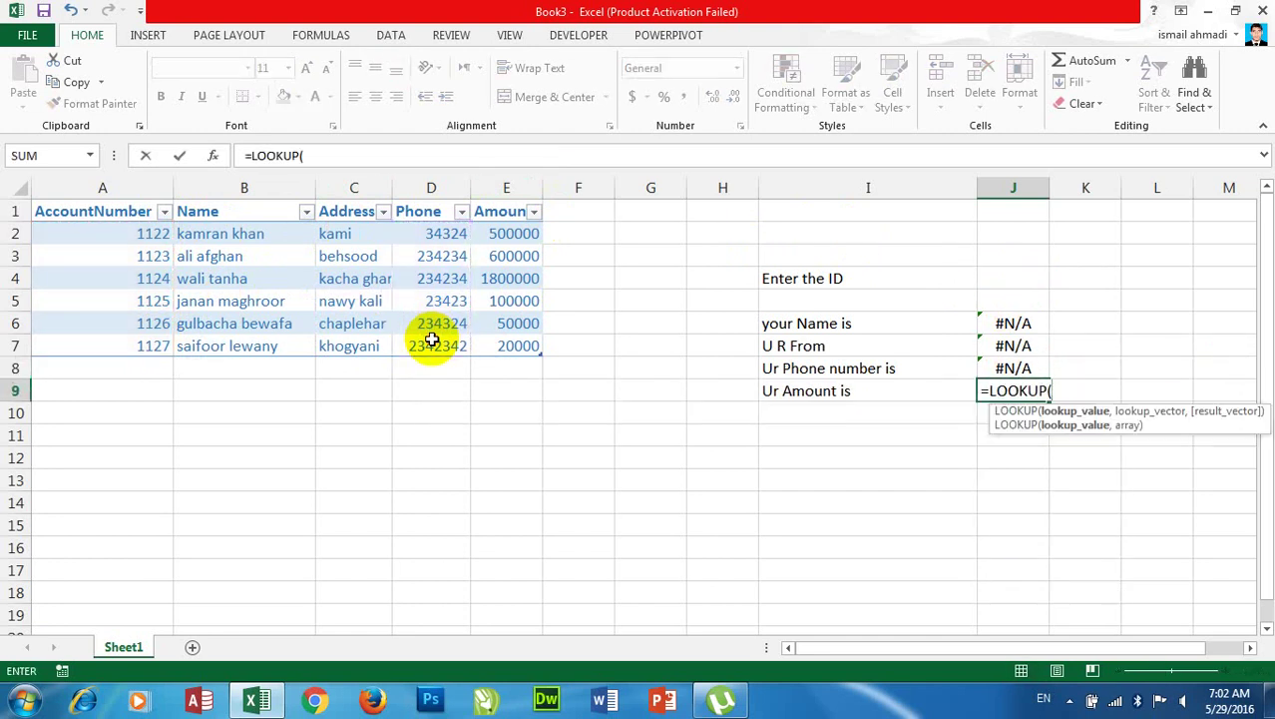
{"action": "left_click", "coordinate": [1010, 272]}
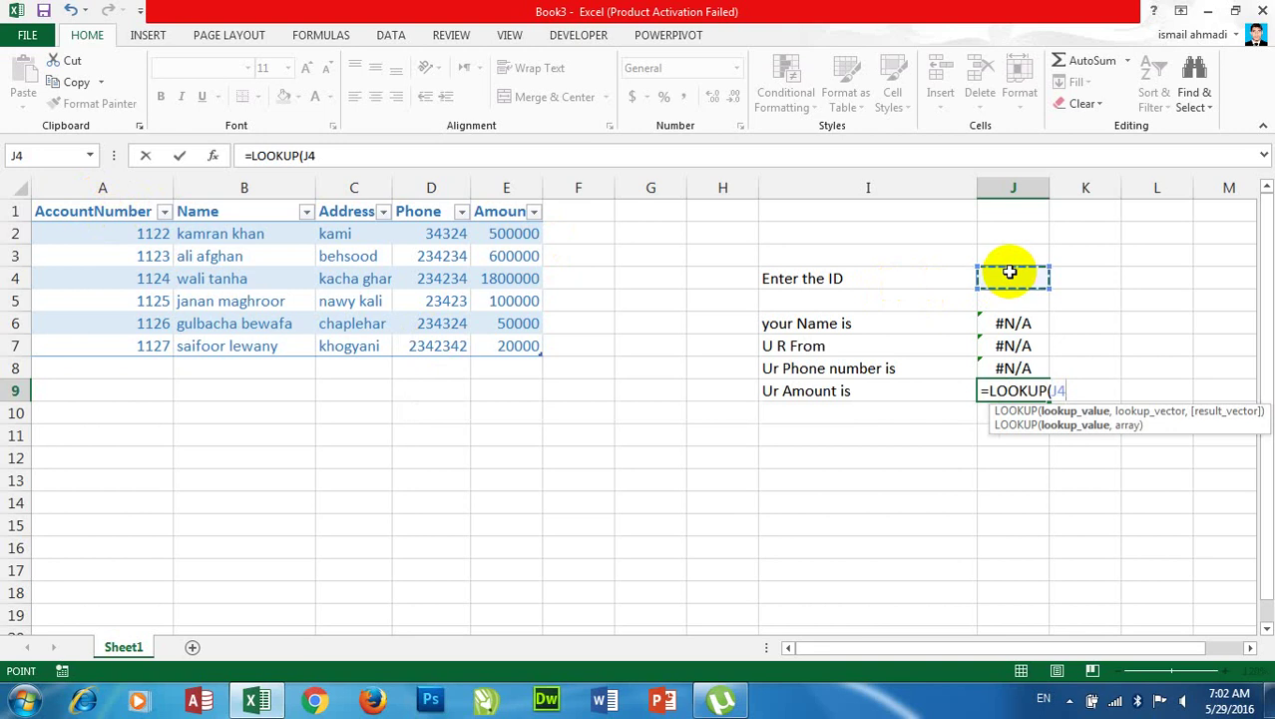
{"action": "type", "text": ","}
{"action": "left_click_drag", "start_coordinate": [106, 238], "coordinate": [130, 346]}
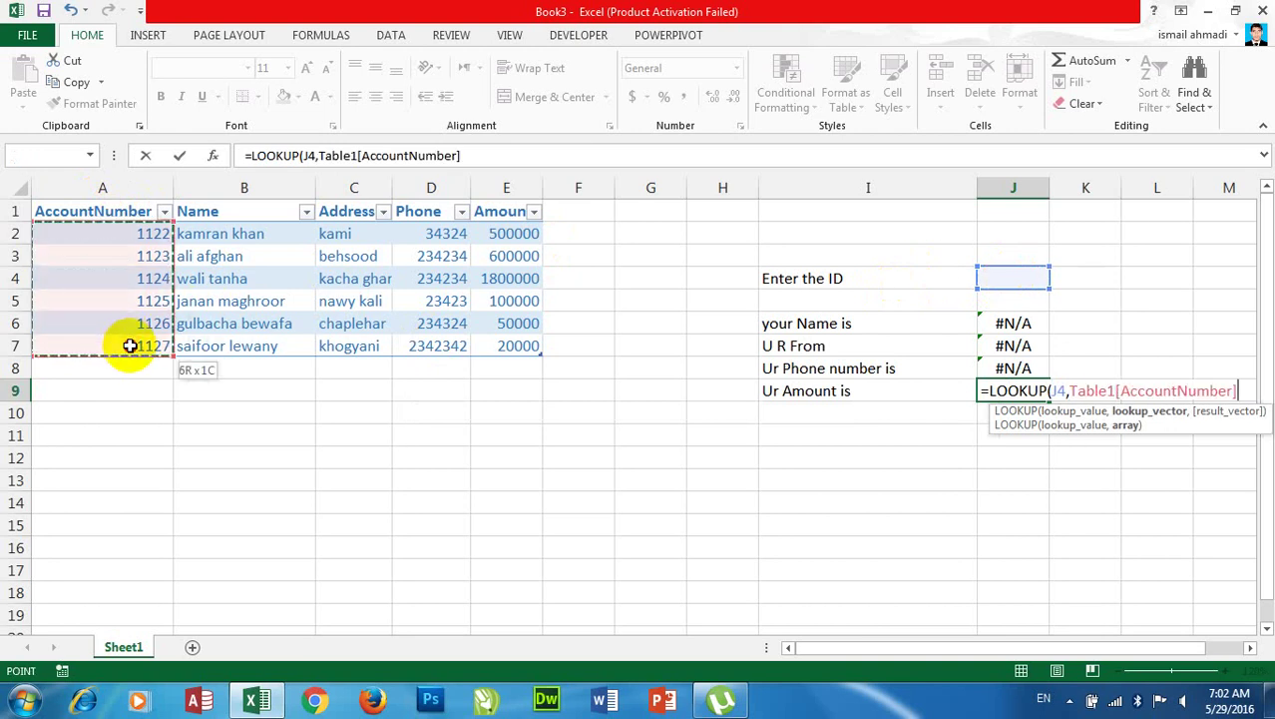
{"action": "type", "text": ","}
{"action": "left_click_drag", "start_coordinate": [513, 233], "coordinate": [512, 345]}
- Finish the amount formula, then make I4:J4 bold with a blue fill
{"action": "key", "text": "Return"}
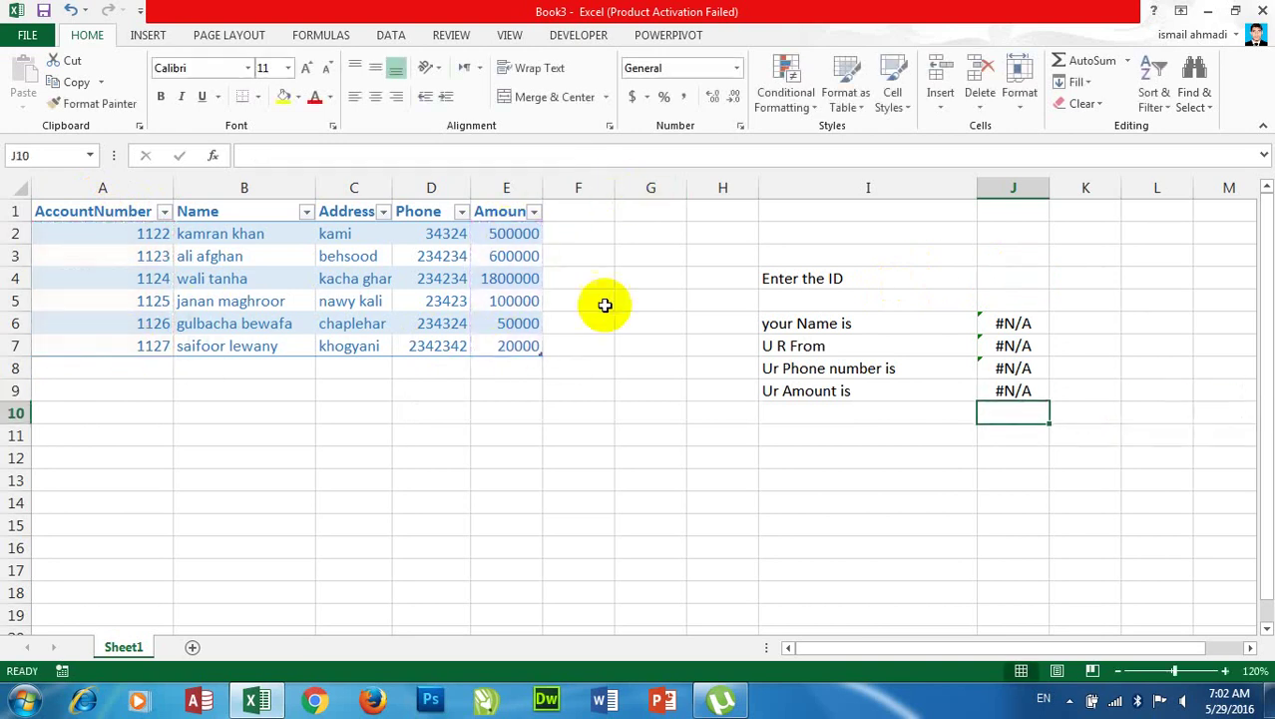
{"action": "left_click", "coordinate": [967, 278]}
{"action": "left_click_drag", "start_coordinate": [967, 277], "coordinate": [988, 276]}
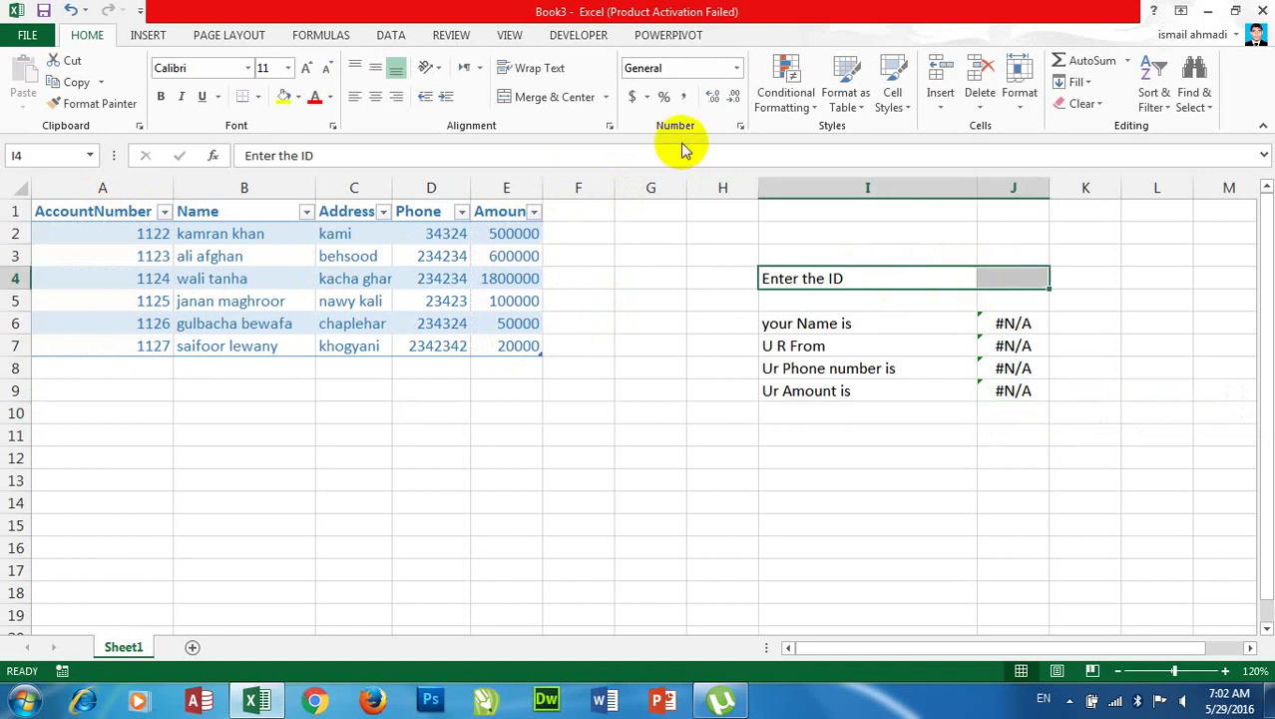
{"action": "left_click", "coordinate": [162, 95]}
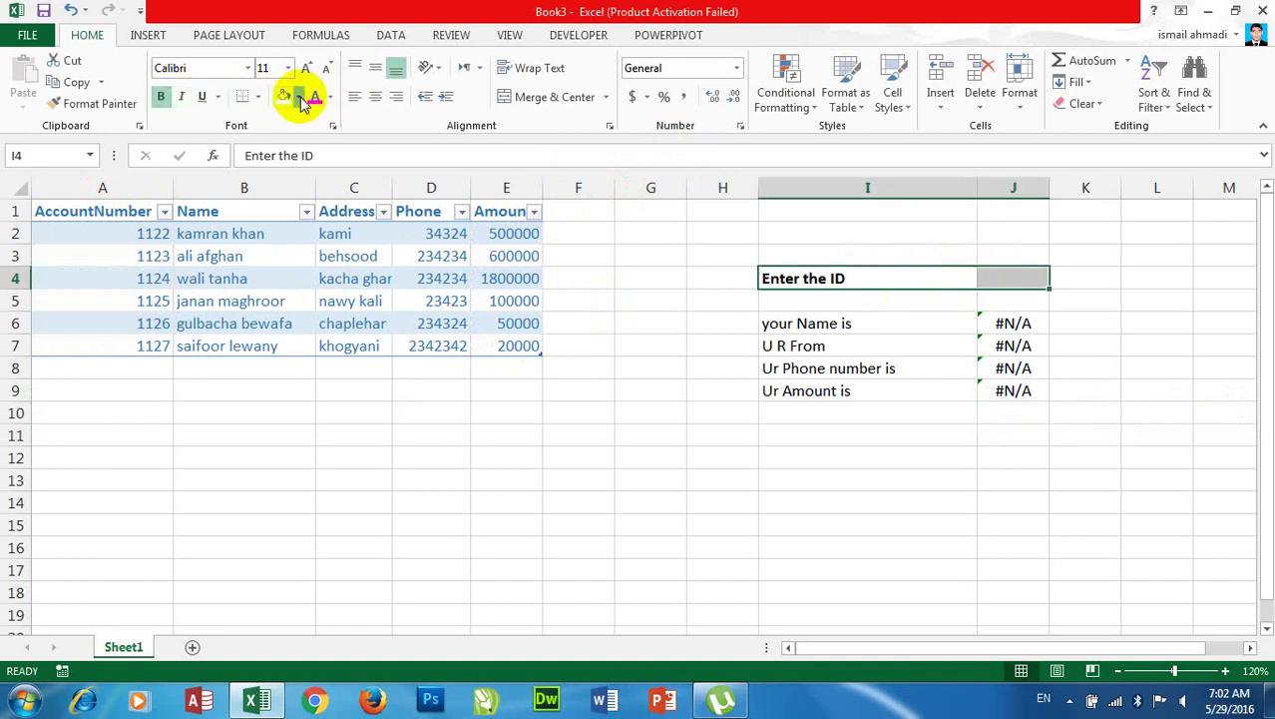
{"action": "left_click", "coordinate": [298, 97]}
{"action": "left_click", "coordinate": [342, 139]}
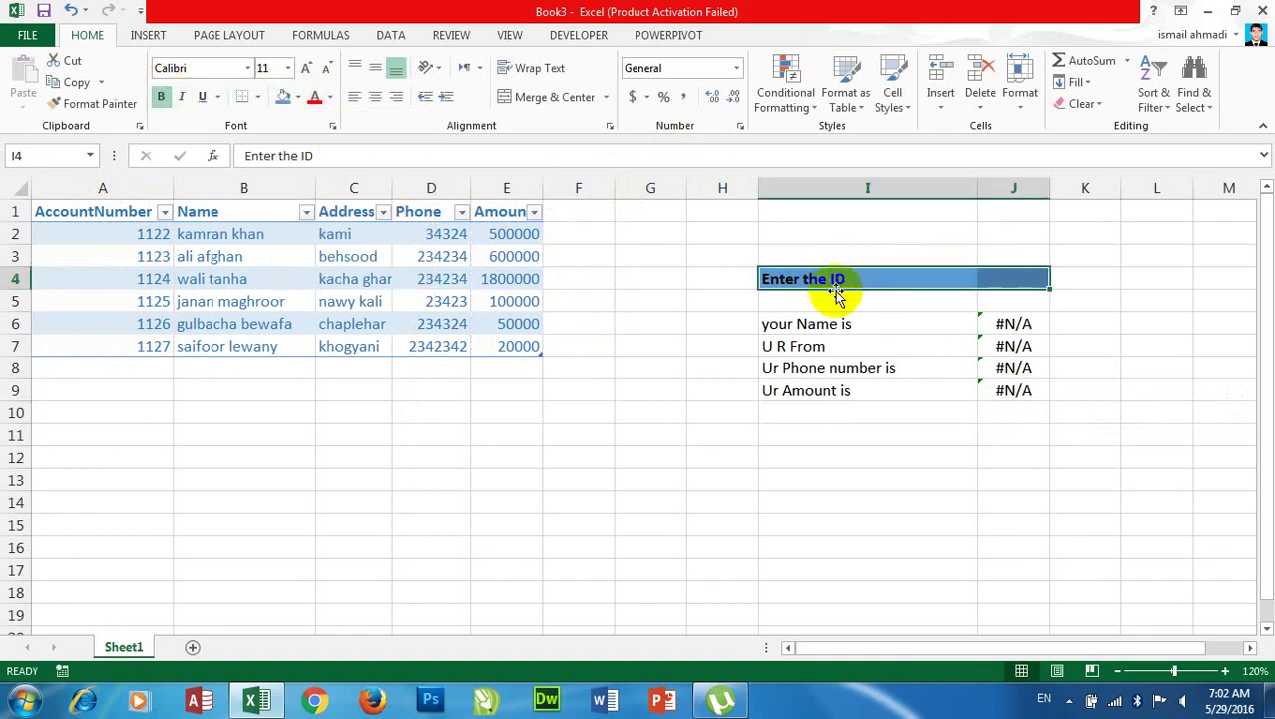
- Give the label cells I6:I9 a light green fill
{"action": "left_click_drag", "start_coordinate": [823, 322], "coordinate": [983, 387]}
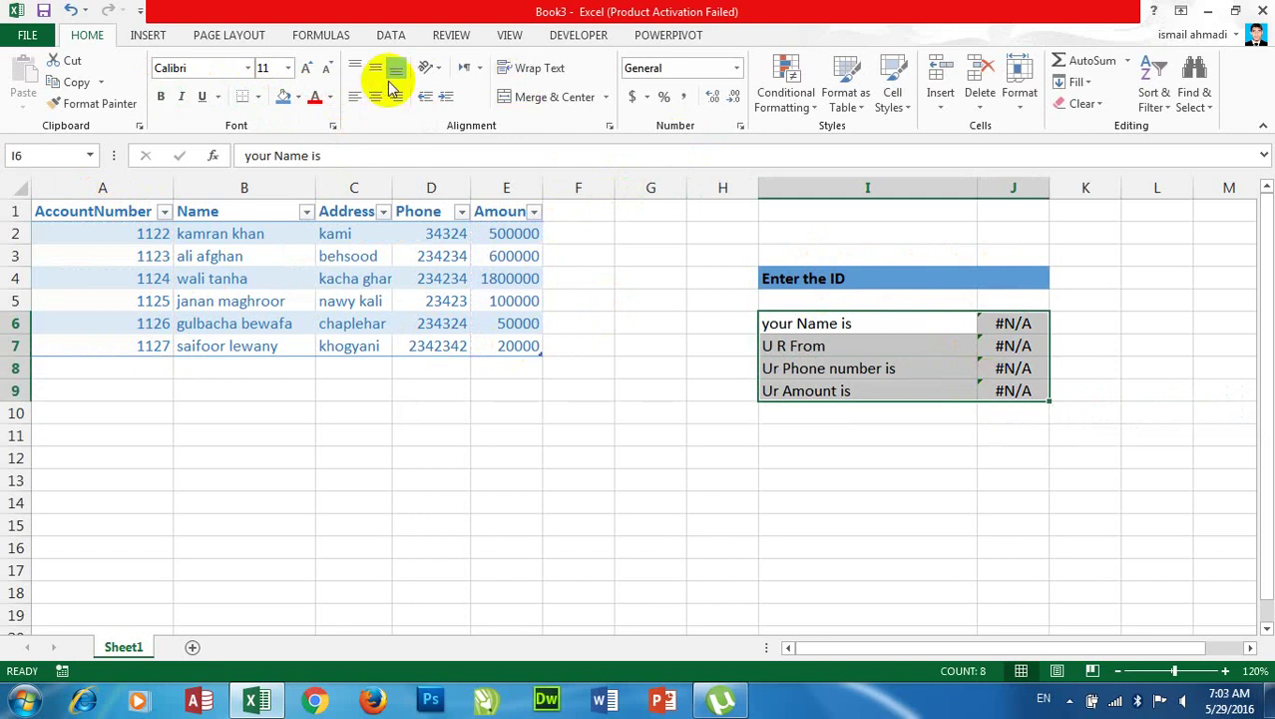
{"action": "left_click", "coordinate": [297, 97]}
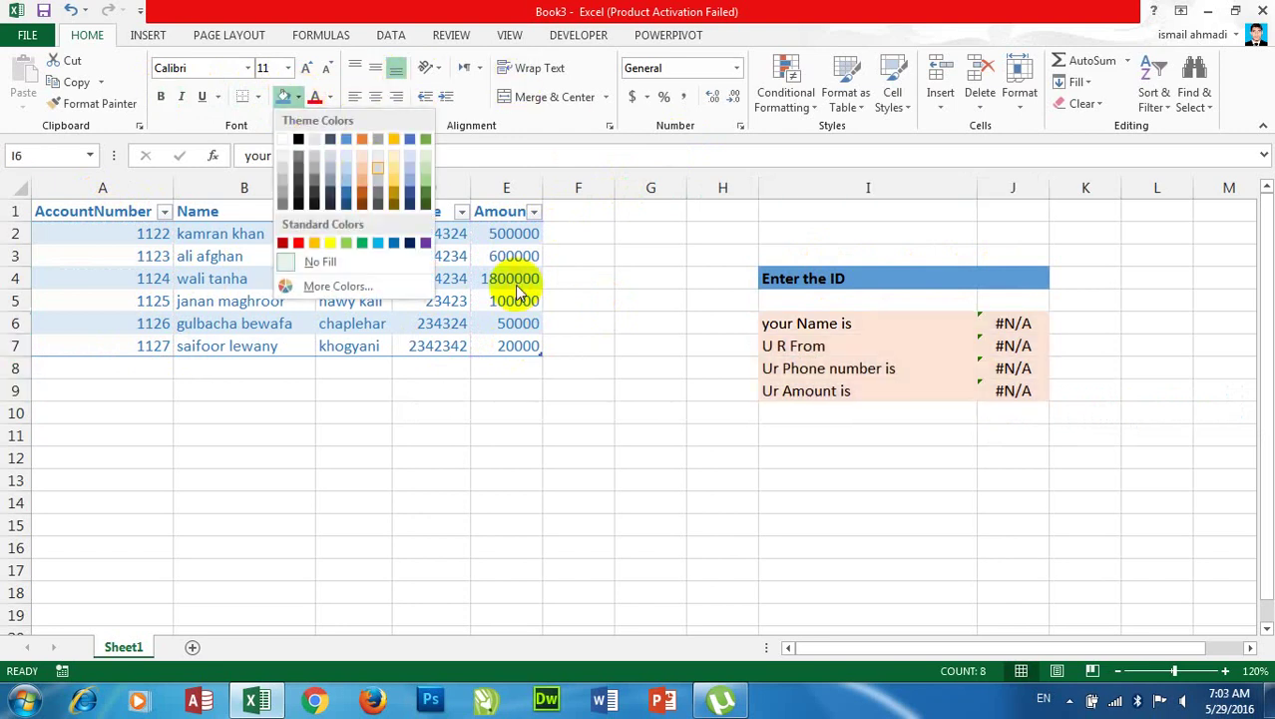
{"action": "left_click", "coordinate": [891, 322]}
{"action": "left_click_drag", "start_coordinate": [855, 323], "coordinate": [860, 391]}
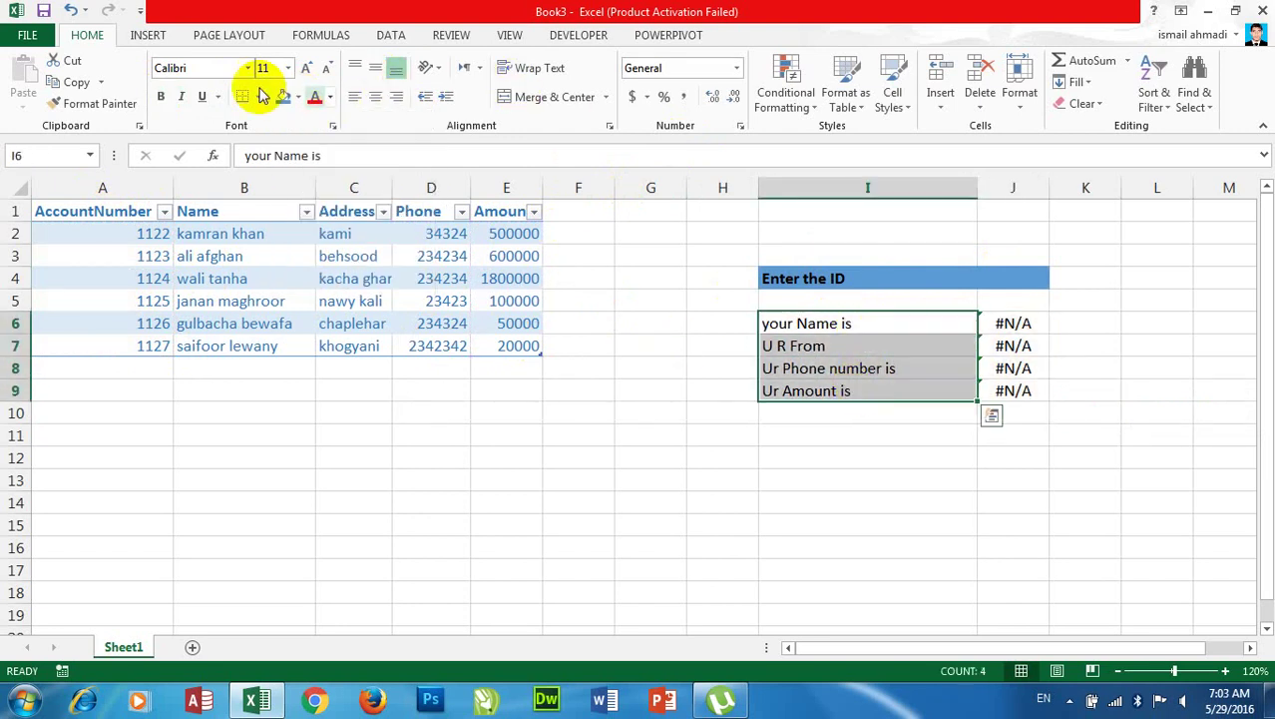
{"action": "left_click", "coordinate": [297, 97]}
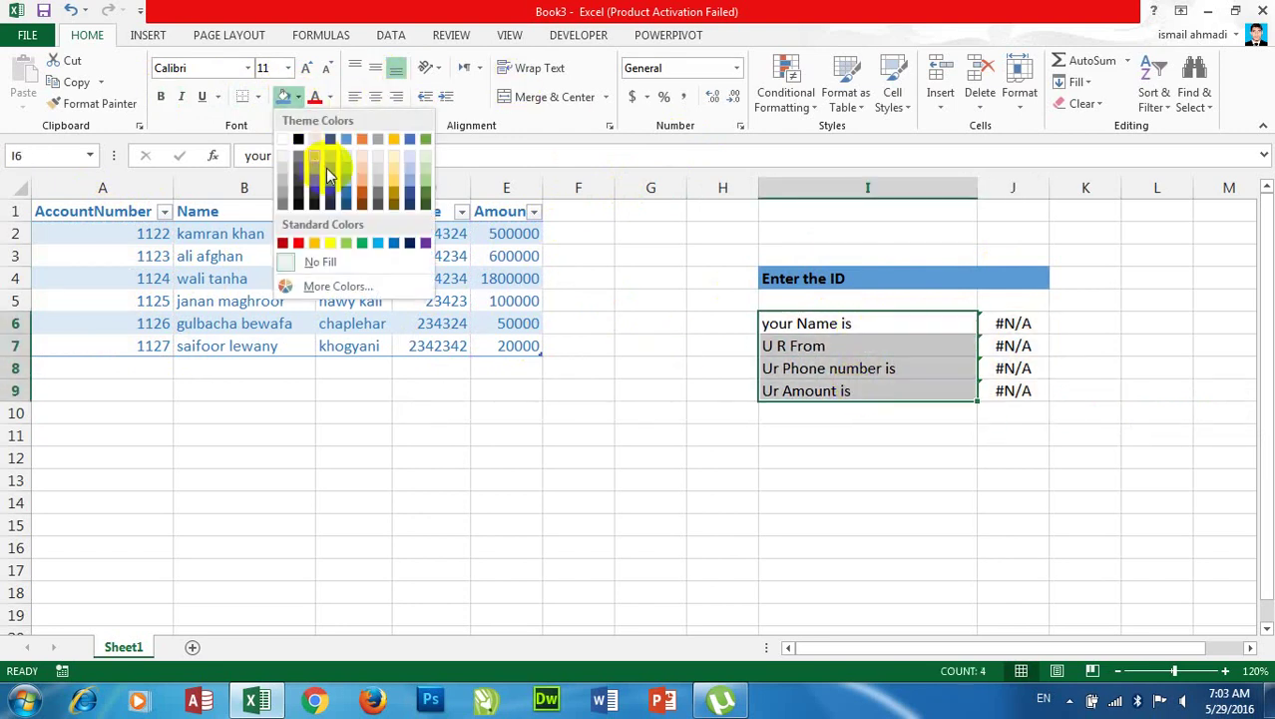
{"action": "left_click", "coordinate": [425, 171]}
- Bold the results J6:J9 and give them and the ID cell J4 an orange fill
{"action": "left_click_drag", "start_coordinate": [1022, 318], "coordinate": [1014, 391]}
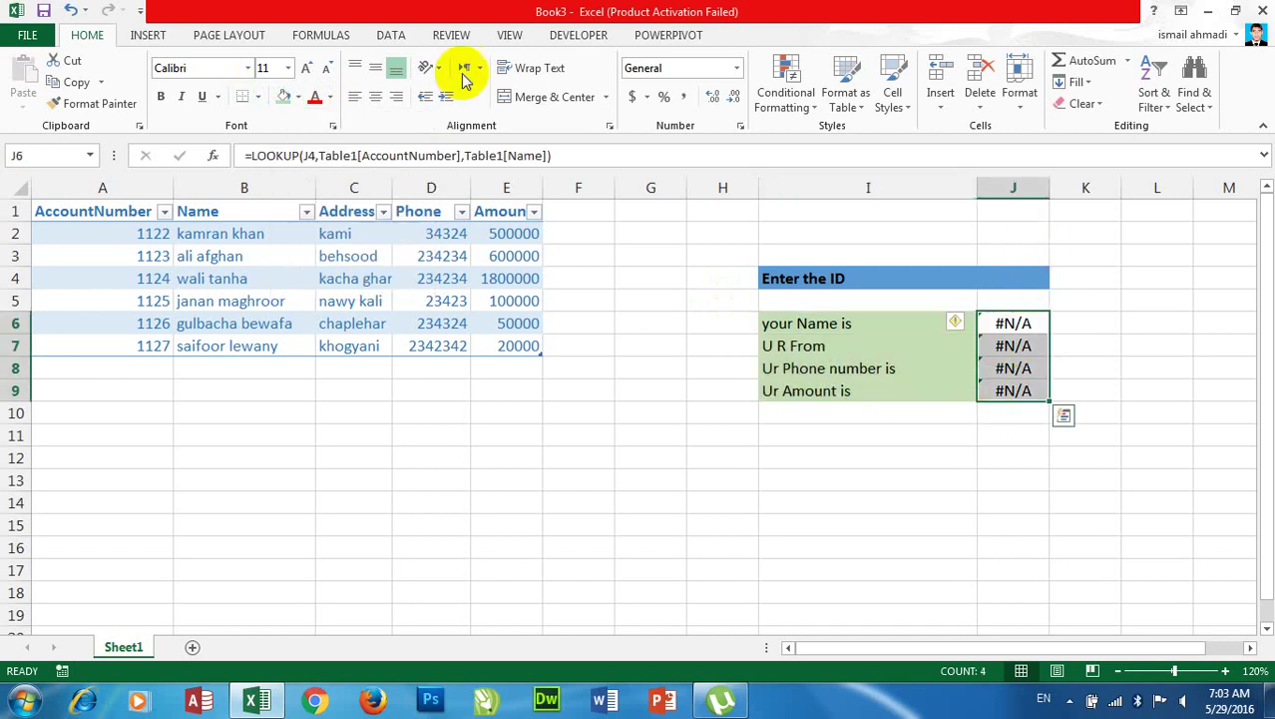
{"action": "left_click", "coordinate": [161, 96]}
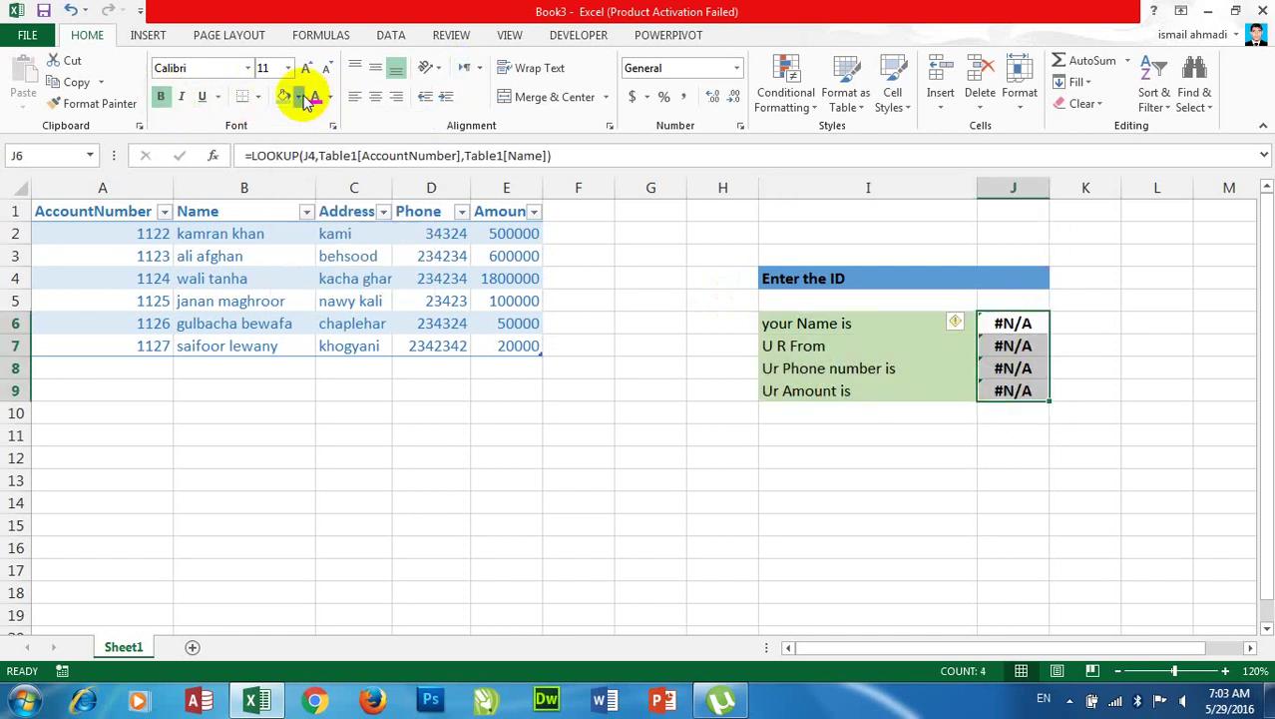
{"action": "left_click", "coordinate": [297, 96]}
{"action": "left_click", "coordinate": [396, 186]}
{"action": "left_click", "coordinate": [751, 431]}
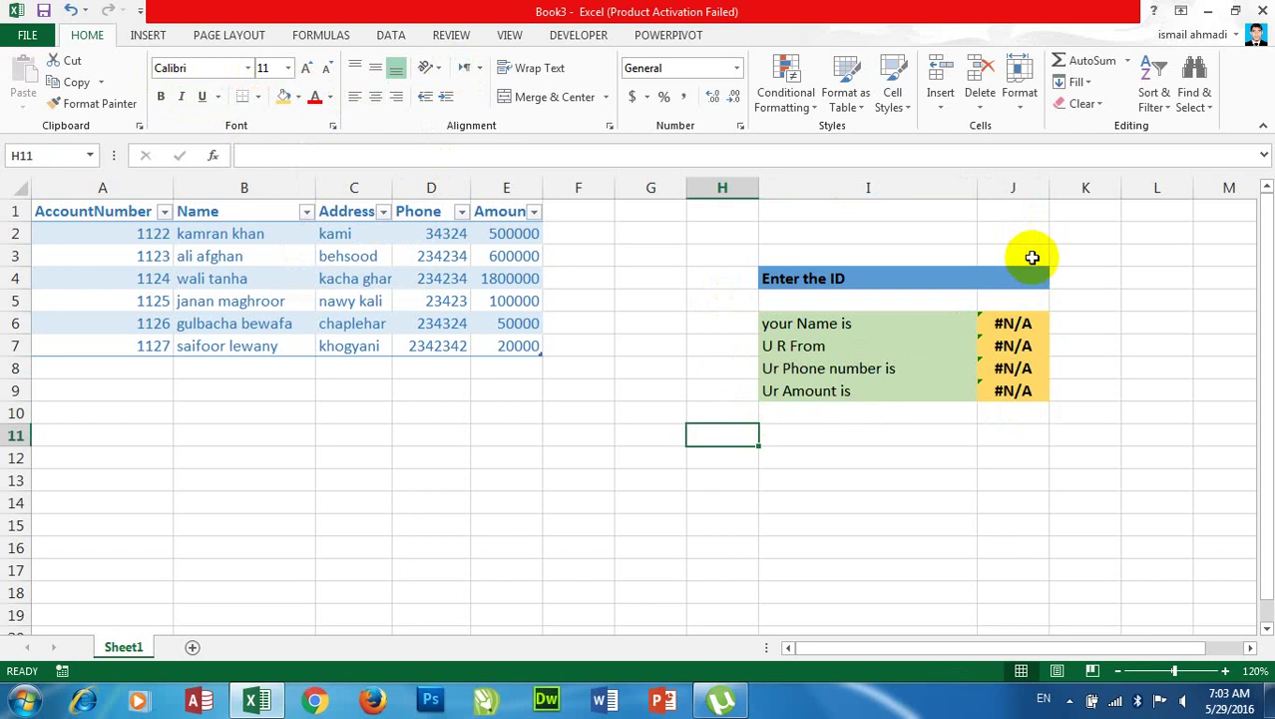
{"action": "left_click", "coordinate": [1018, 278]}
{"action": "left_click", "coordinate": [285, 97]}
{"action": "left_click", "coordinate": [747, 411]}
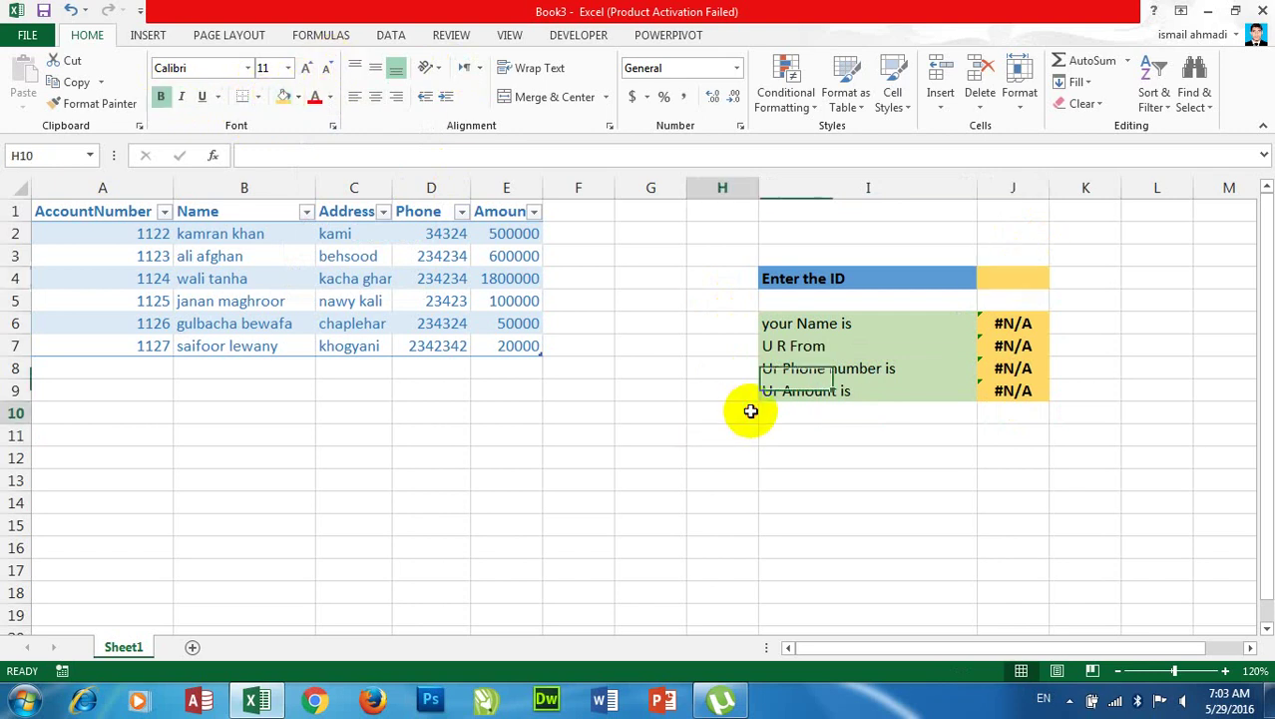
- Hide table columns A through E, restore mistakenly hidden rows, and select ID cell J4
{"action": "left_click_drag", "start_coordinate": [506, 189], "coordinate": [5, 155]}
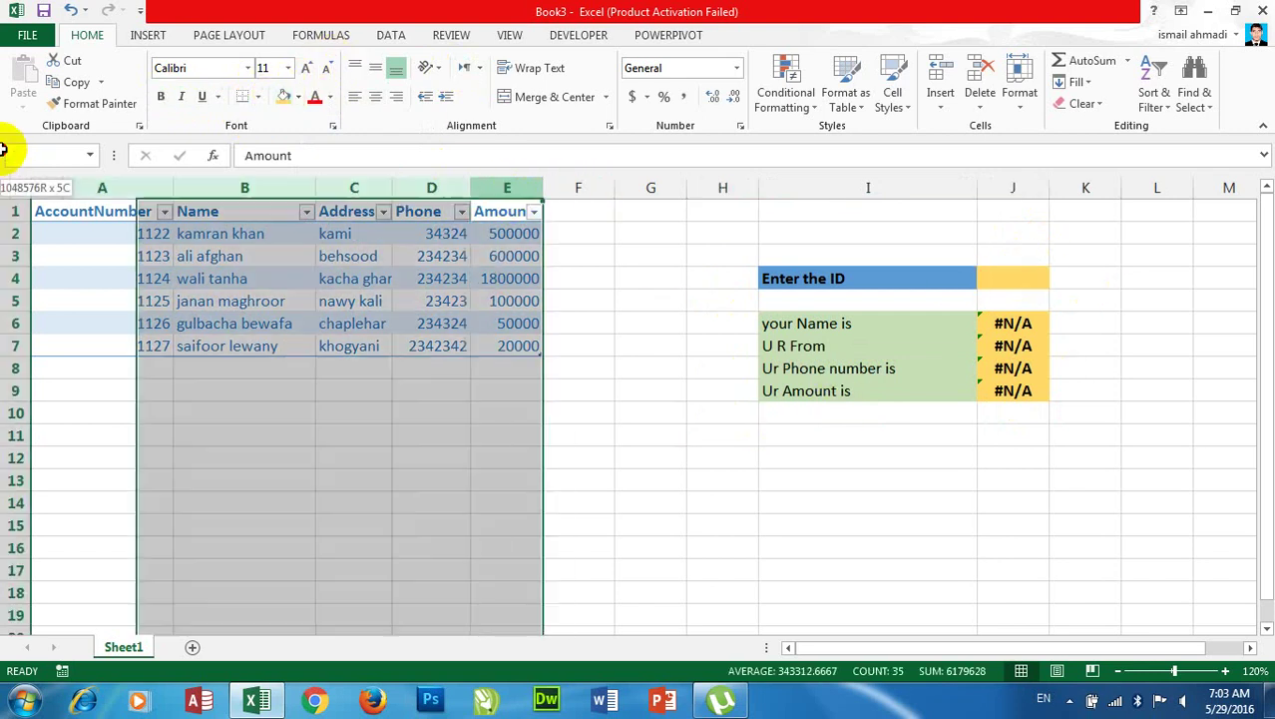
{"action": "key", "text": "ctrl+9"}
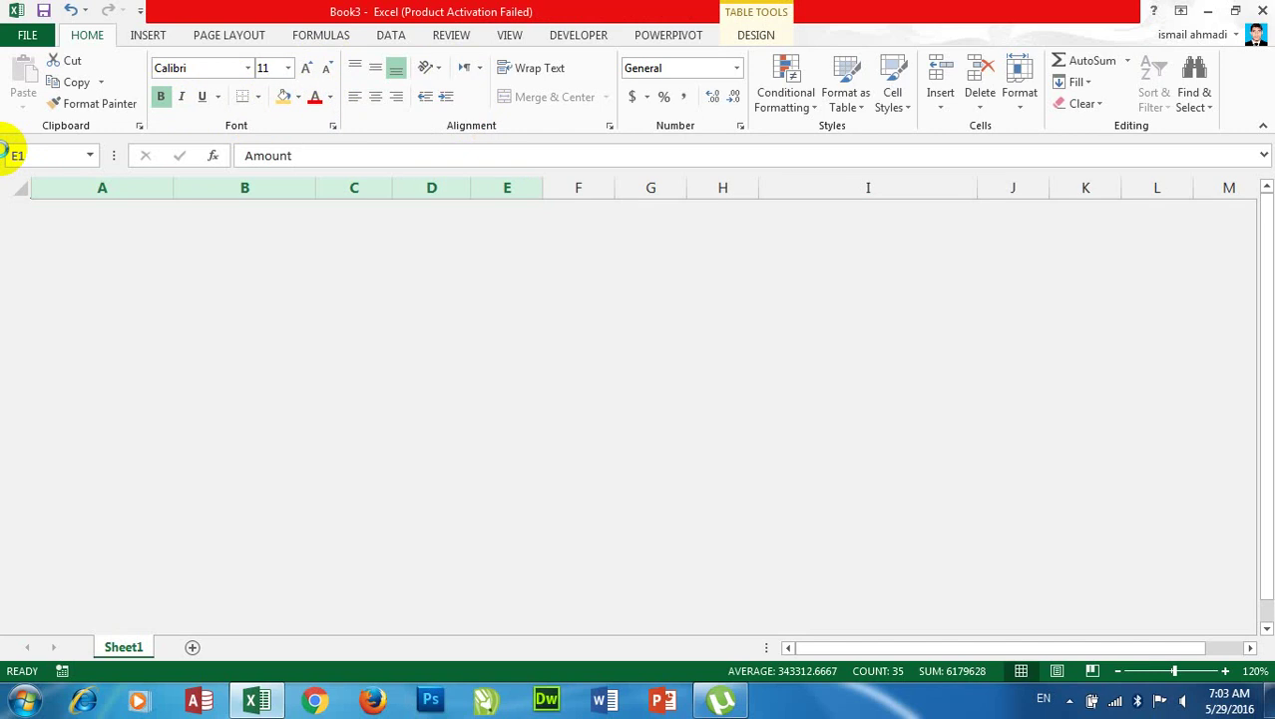
{"action": "key", "text": "ctrl+shift+9"}
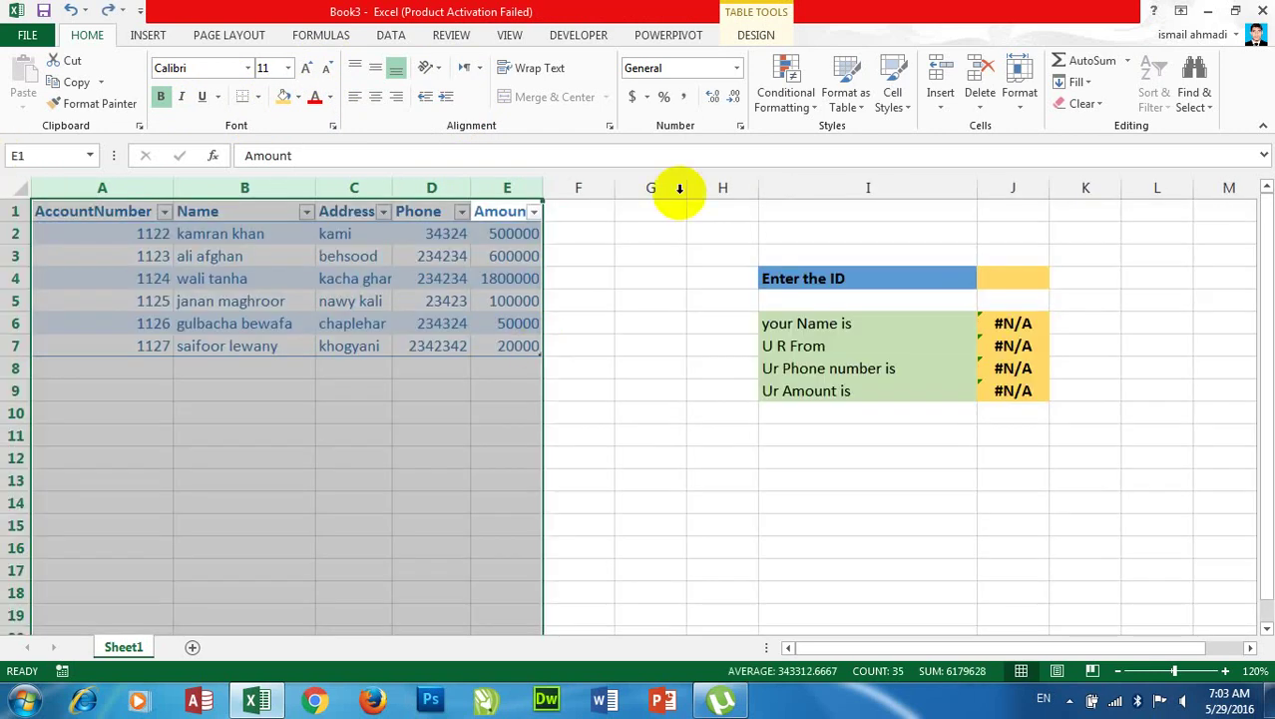
{"action": "left_click", "coordinate": [1024, 104]}
{"action": "mouse_move", "coordinate": [1091, 283]}
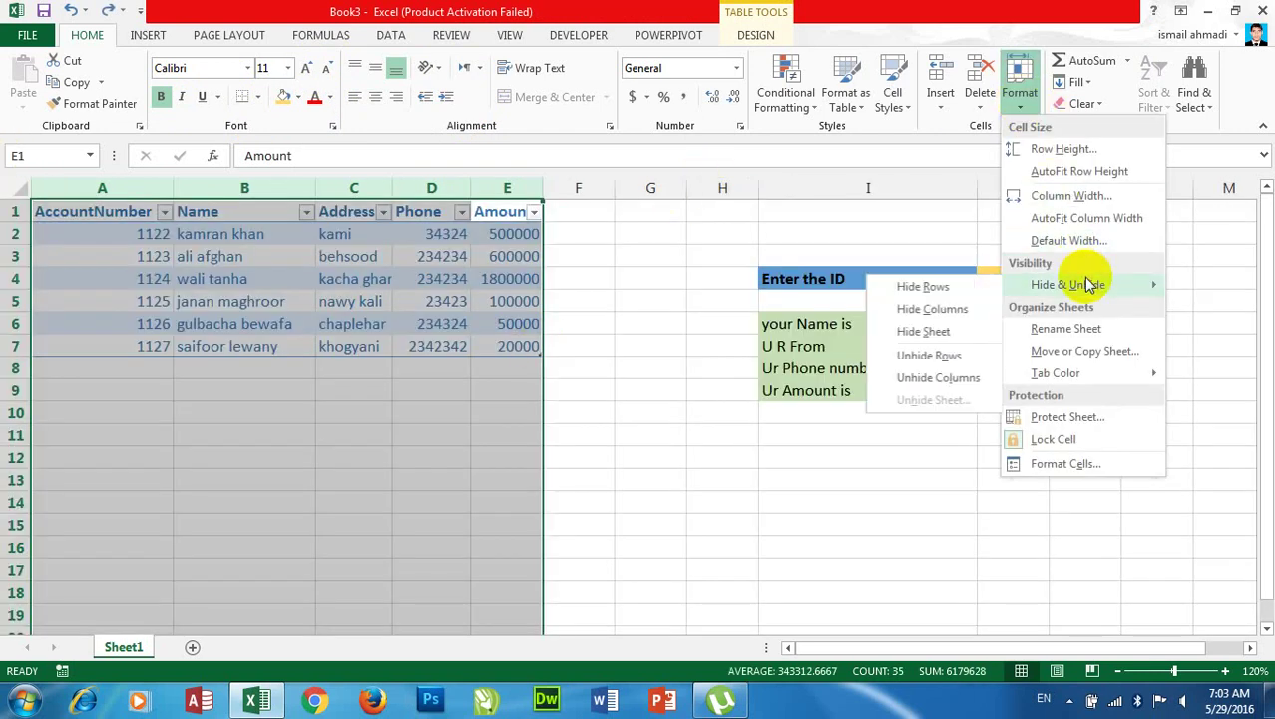
{"action": "left_click", "coordinate": [928, 309]}
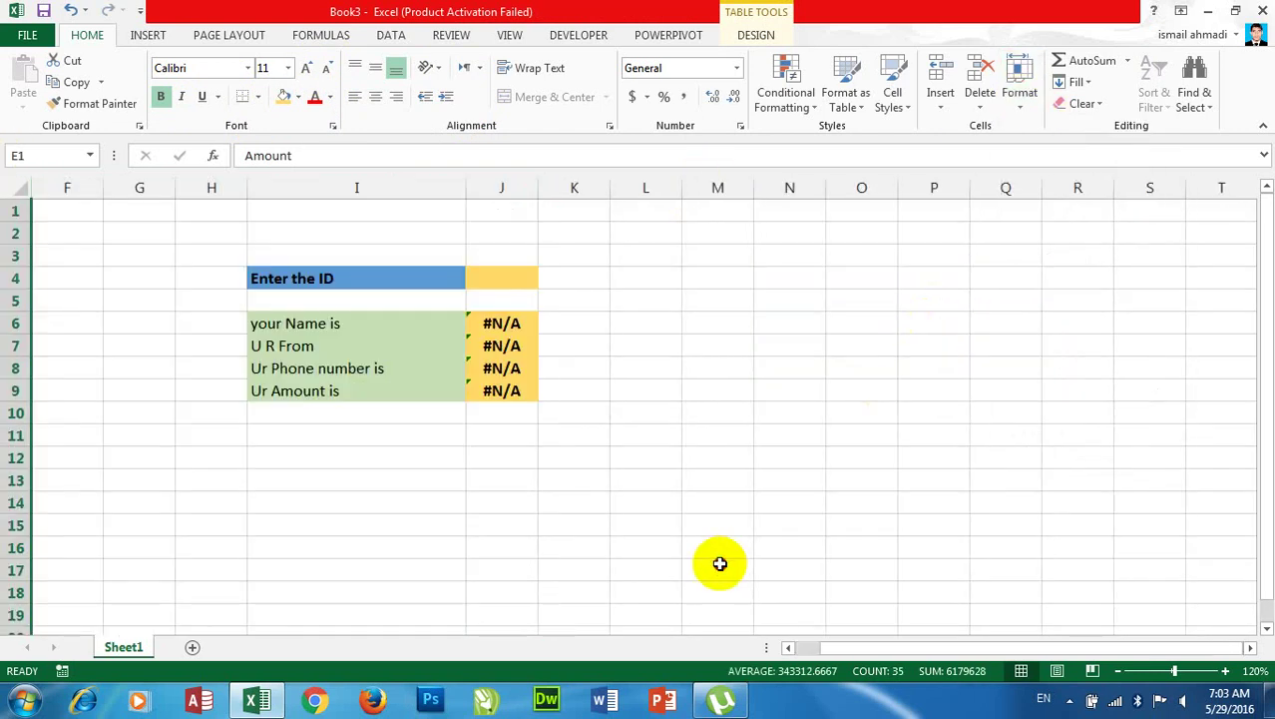
{"action": "left_click", "coordinate": [717, 567]}
{"action": "left_click", "coordinate": [501, 278]}
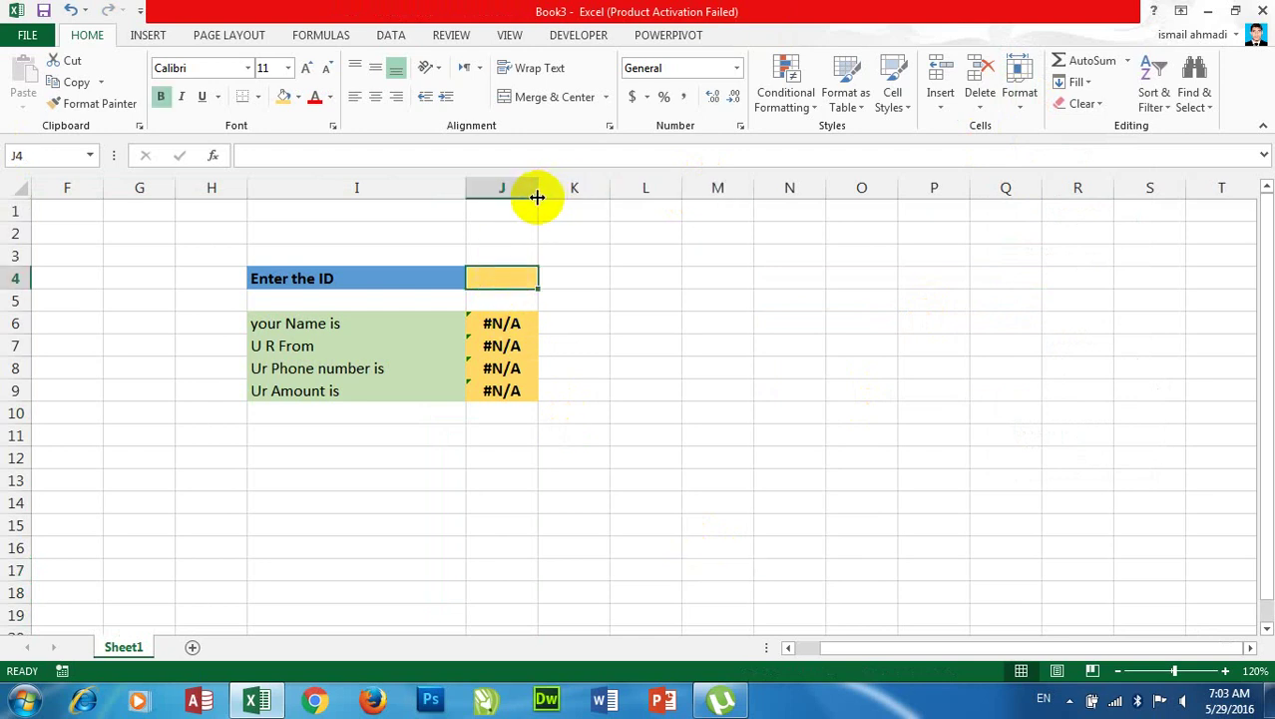
- Widen column J and enter account ID 11 to run the lookups
{"action": "left_click_drag", "start_coordinate": [537, 188], "coordinate": [656, 190]}
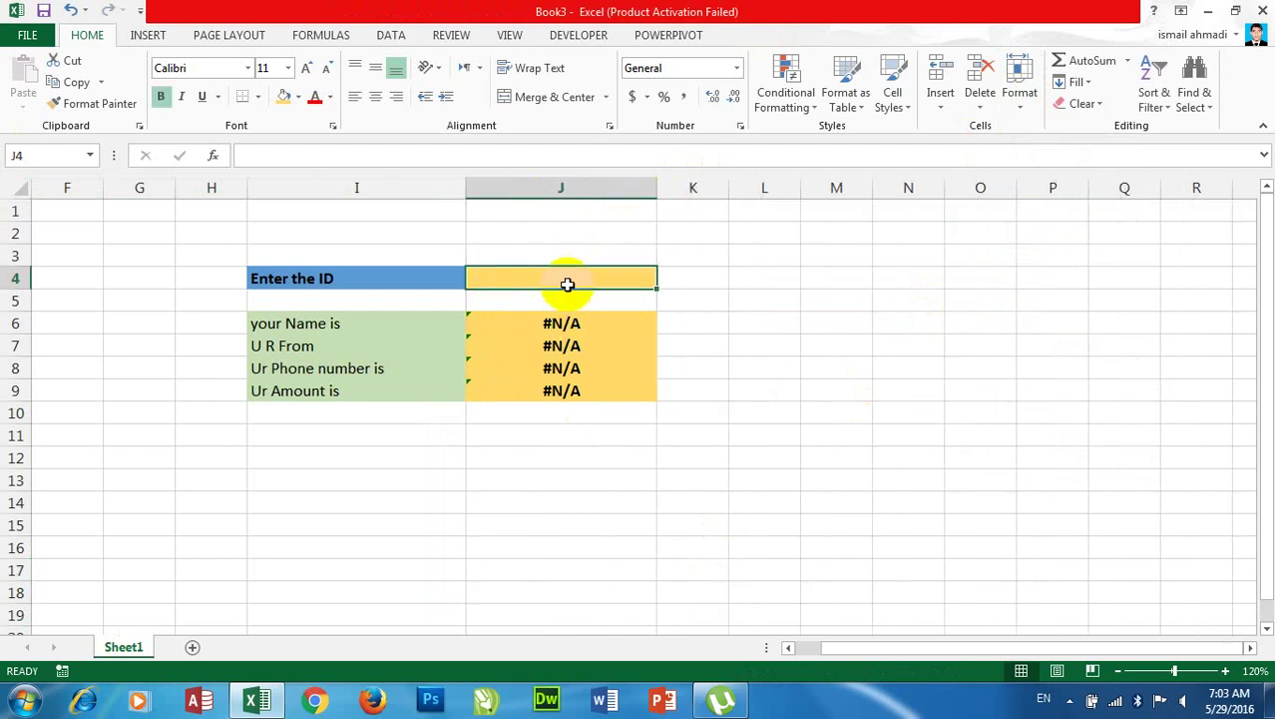
{"action": "type", "text": "1122"}
{"action": "key", "text": "Return"}
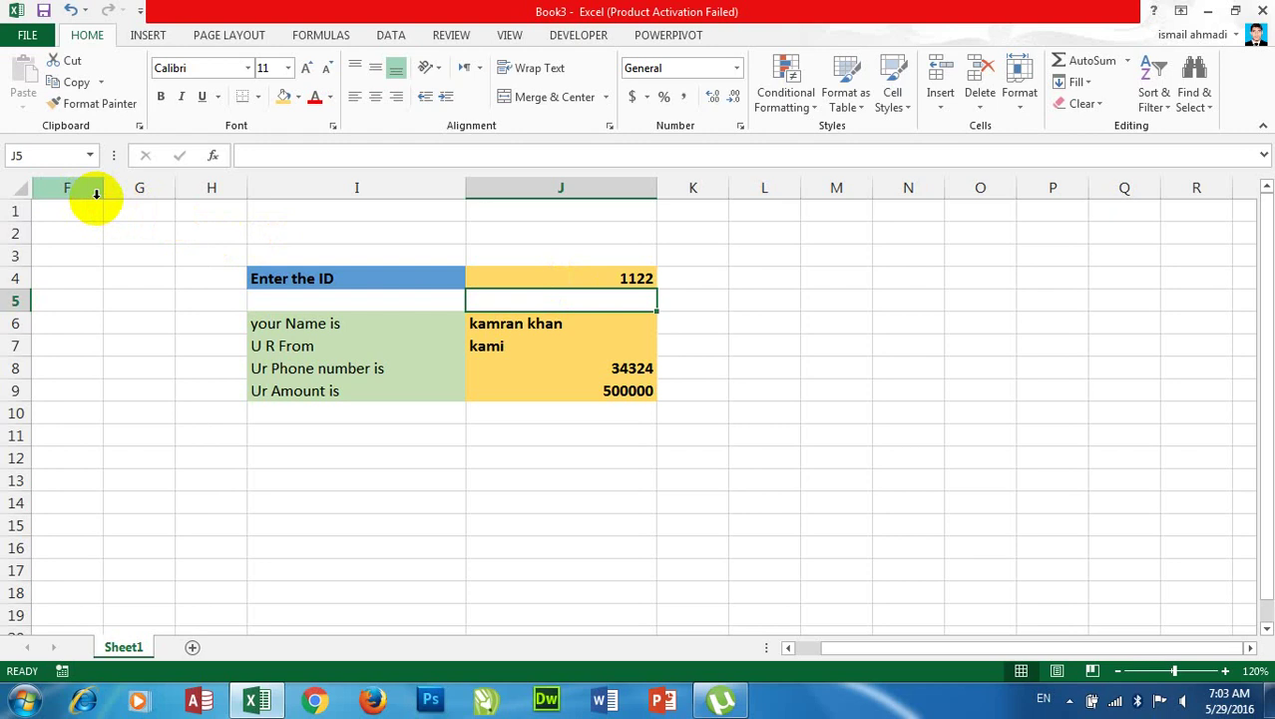
- Test the lookup panel with account IDs 11253 and 1123
{"action": "left_click", "coordinate": [586, 270]}
{"action": "type", "text": "11253"}
{"action": "key", "text": "Return"}
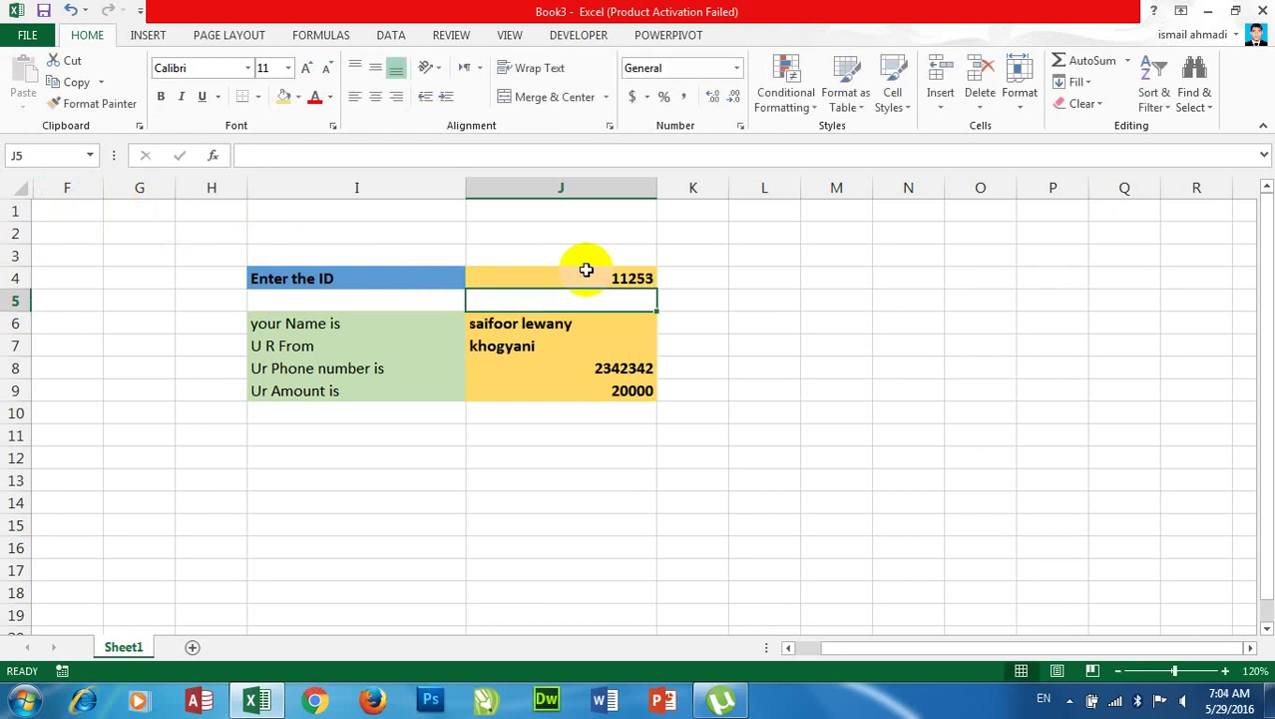
{"action": "left_click", "coordinate": [585, 270]}
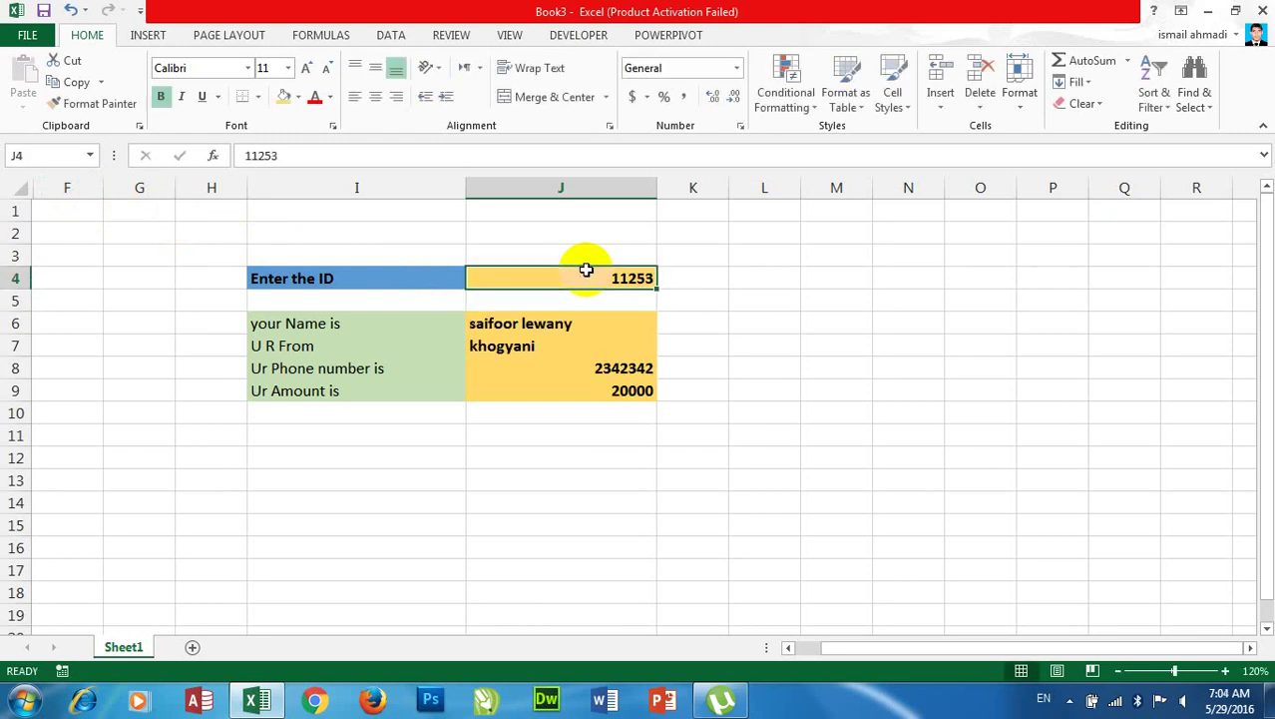
{"action": "type", "text": "1123"}
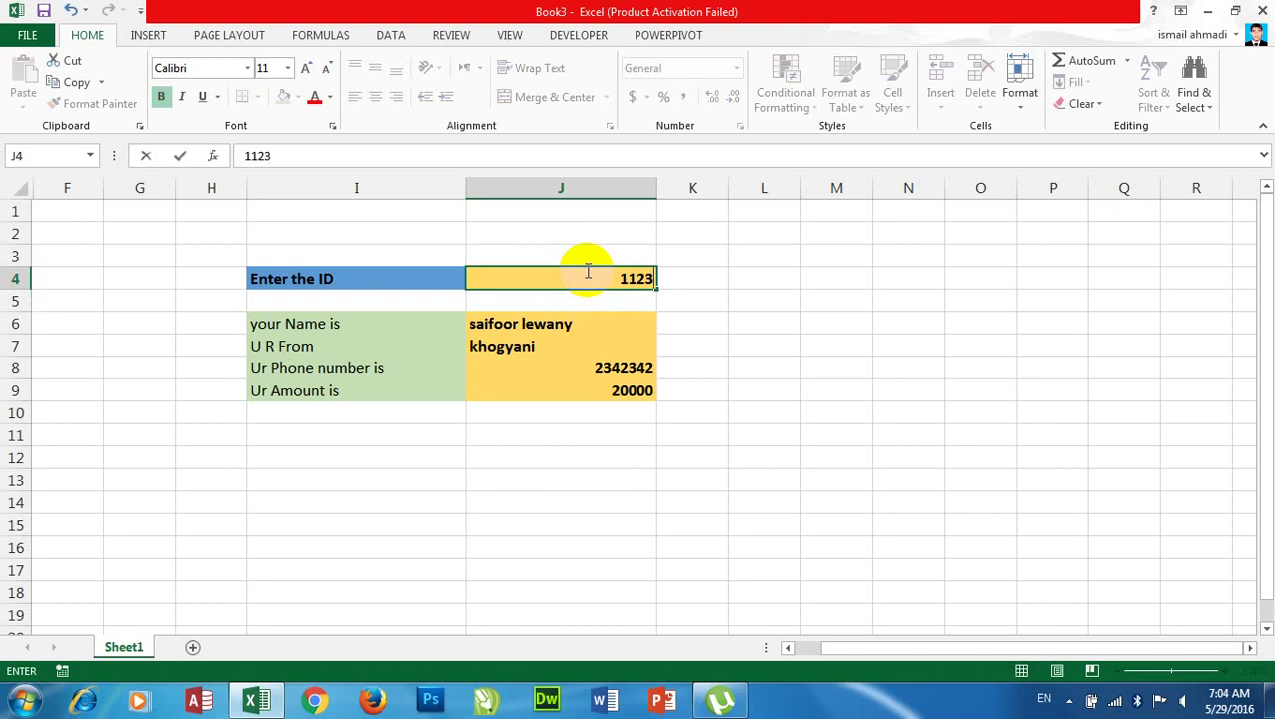
{"action": "key", "text": "Return"}
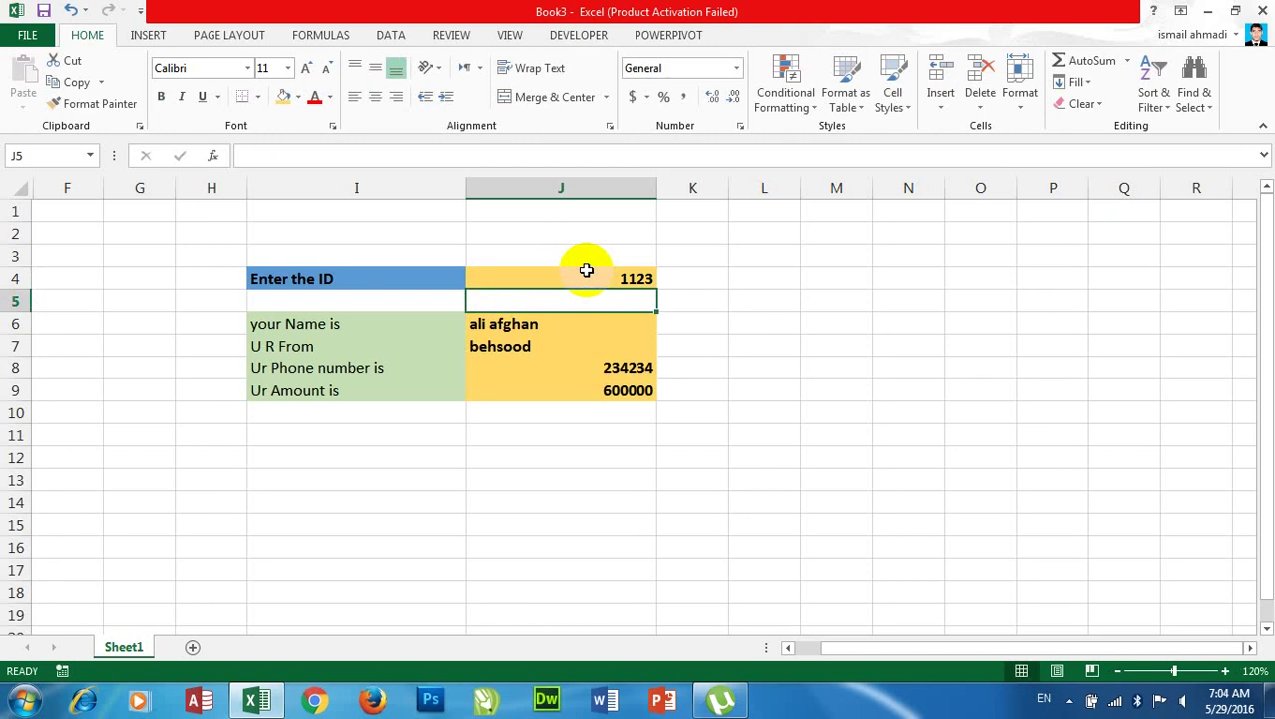
- Close Book3 without saving, then exit Excel
{"action": "left_click", "coordinate": [587, 272]}
{"action": "key", "text": "ctrl+w"}
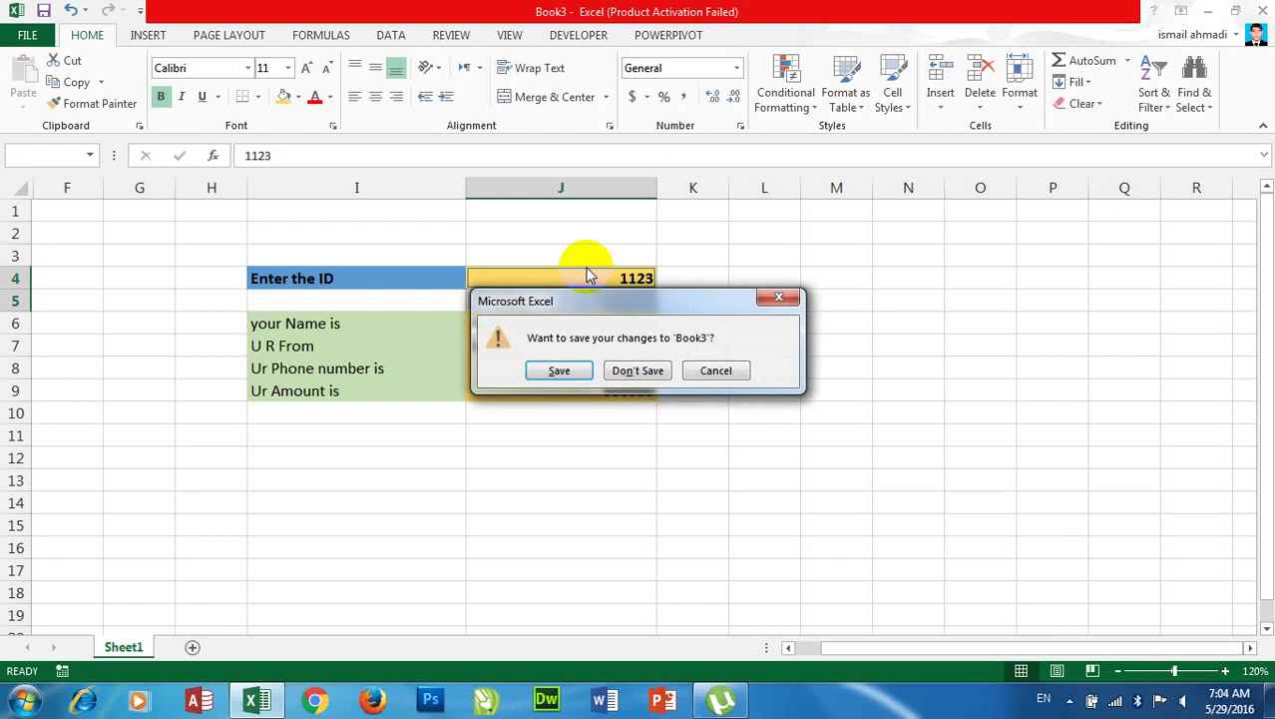
{"action": "left_click", "coordinate": [626, 374]}
{"action": "left_click", "coordinate": [1259, 12]}
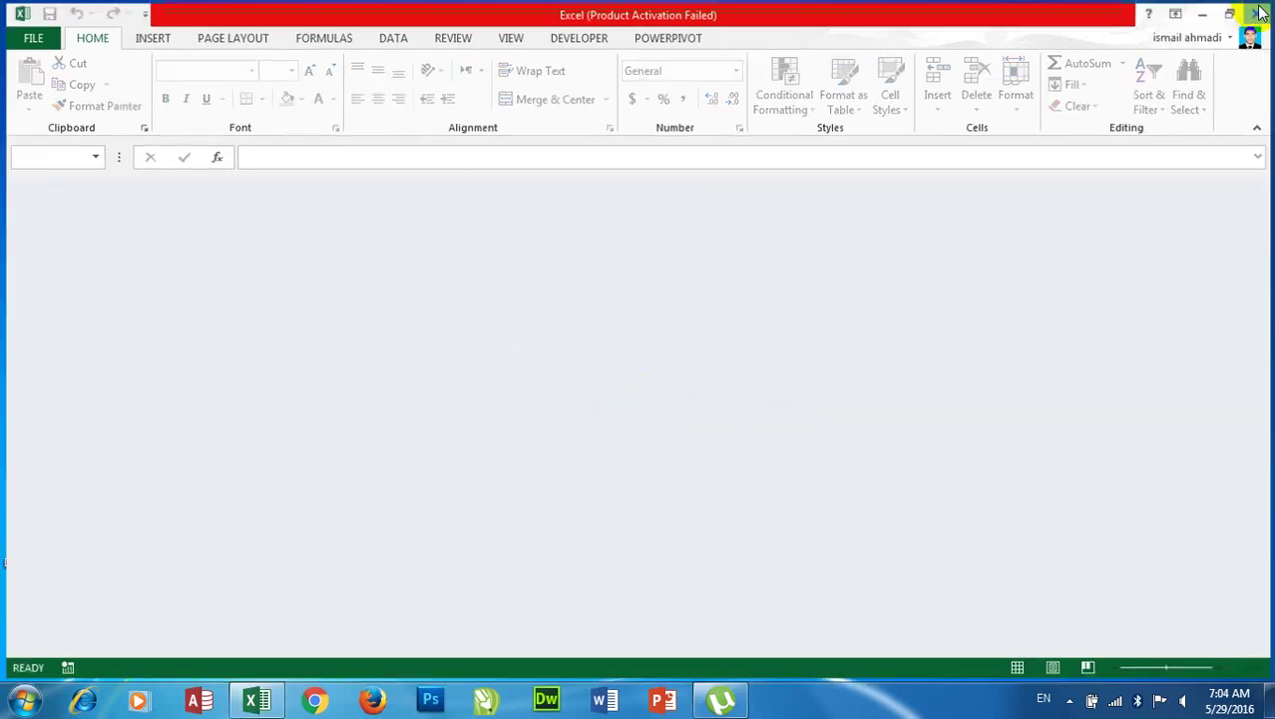